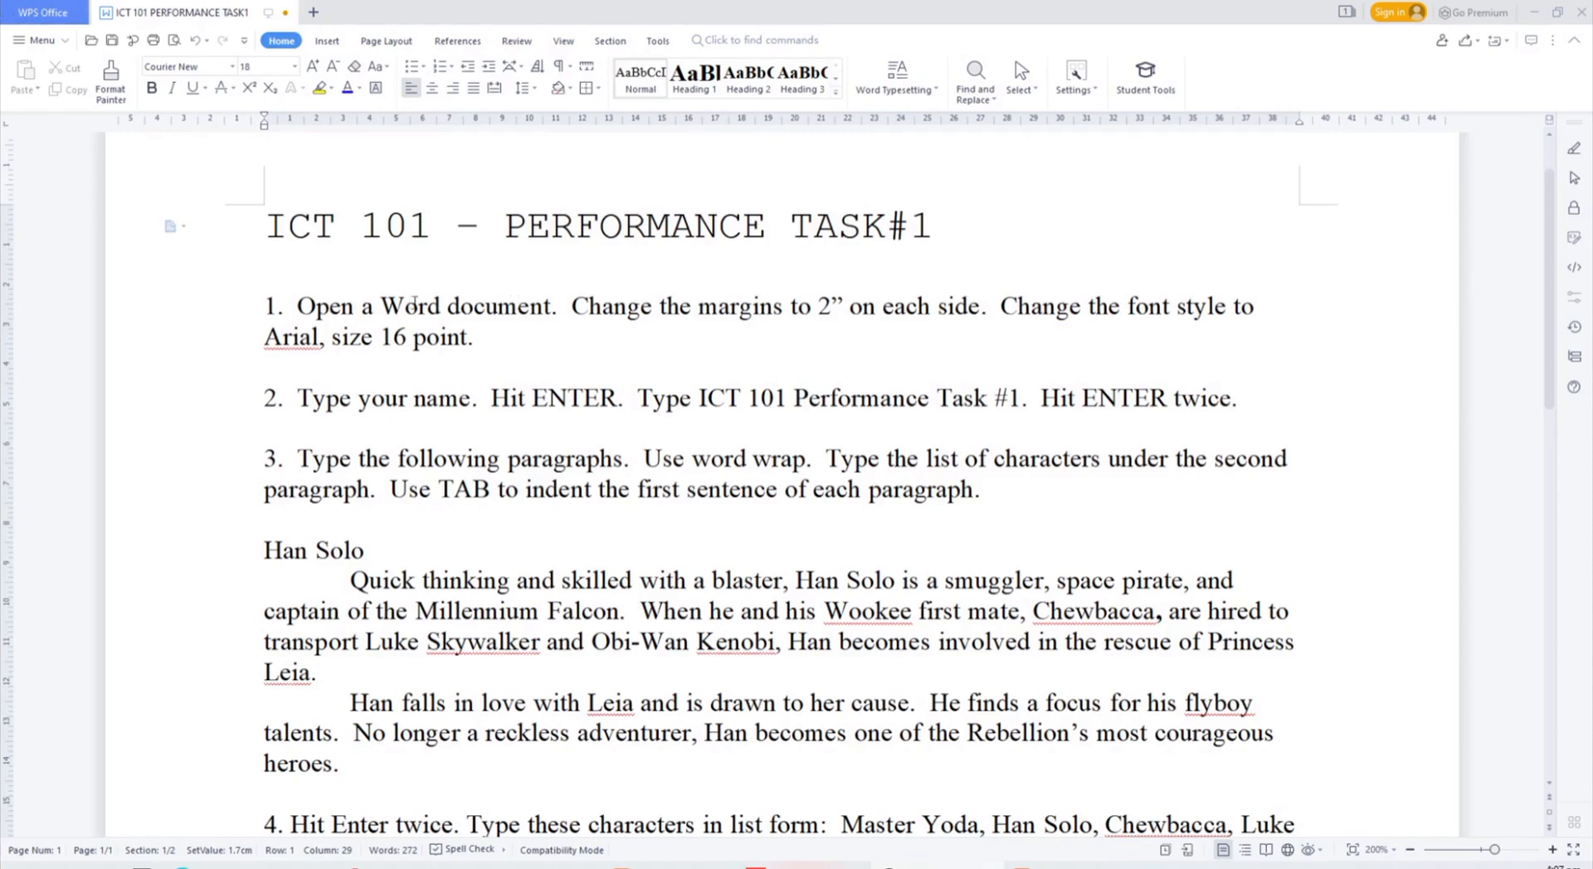
# - Review the first task instruction and create a new blank document
pyautogui.moveTo(572, 308); pyautogui.dragTo(1258, 324)
pyautogui.click(1048, 328)
pyautogui.click(996, 306)
pyautogui.click(903, 353)
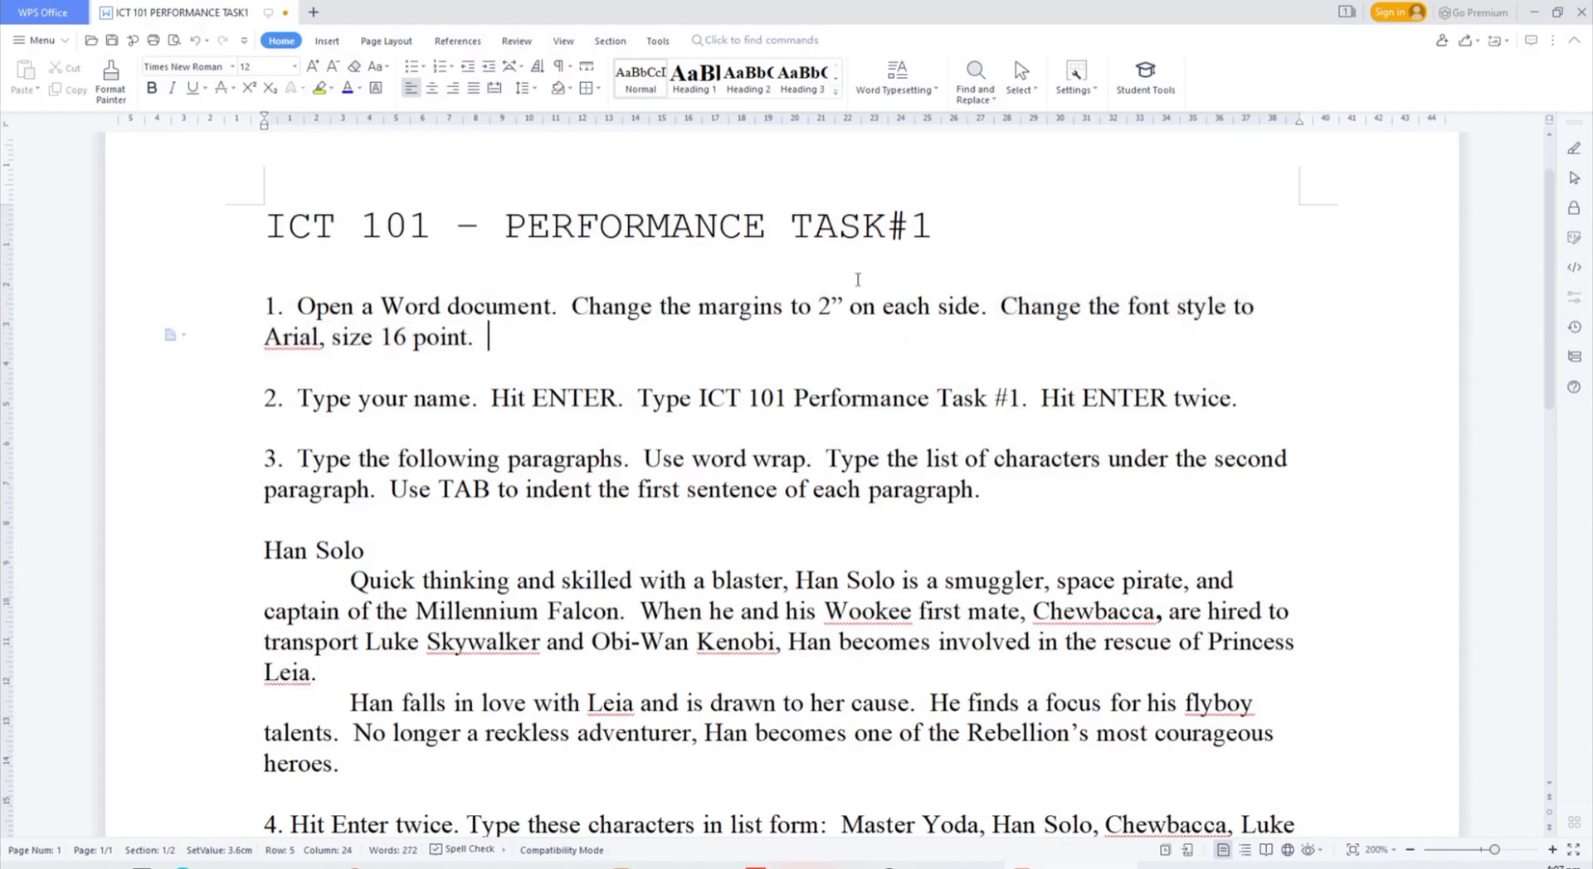
pyautogui.click(315, 10)
pyautogui.click(521, 313)
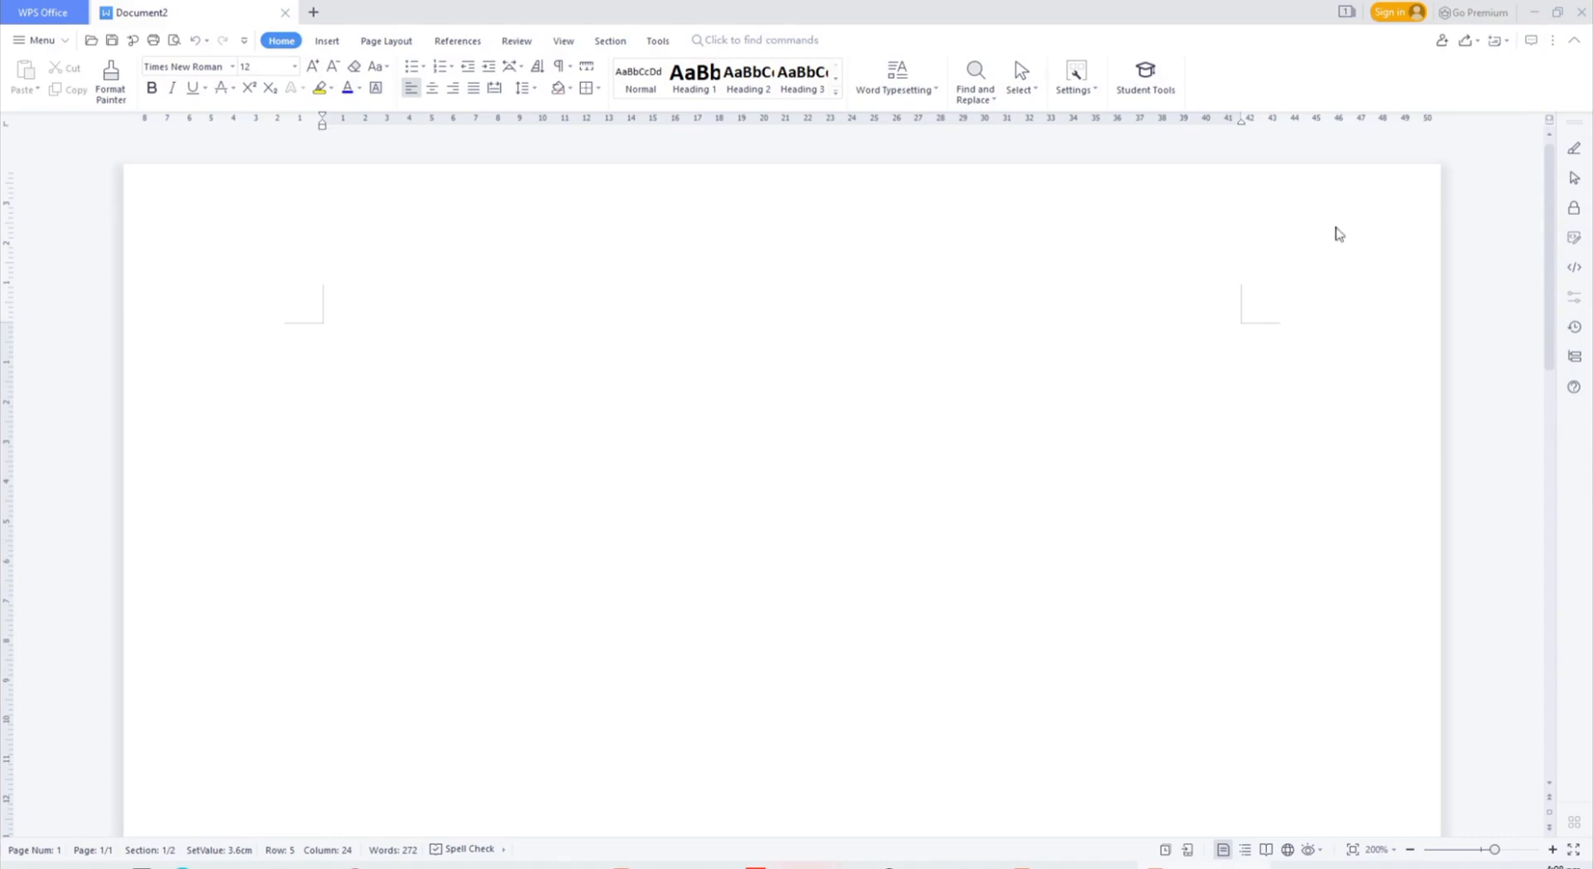
# - Detach the ICT 101 PERFORMANCE TASK1 document into its own maximized window and return to the blank document
pyautogui.moveTo(195, 12); pyautogui.dragTo(796, 88)
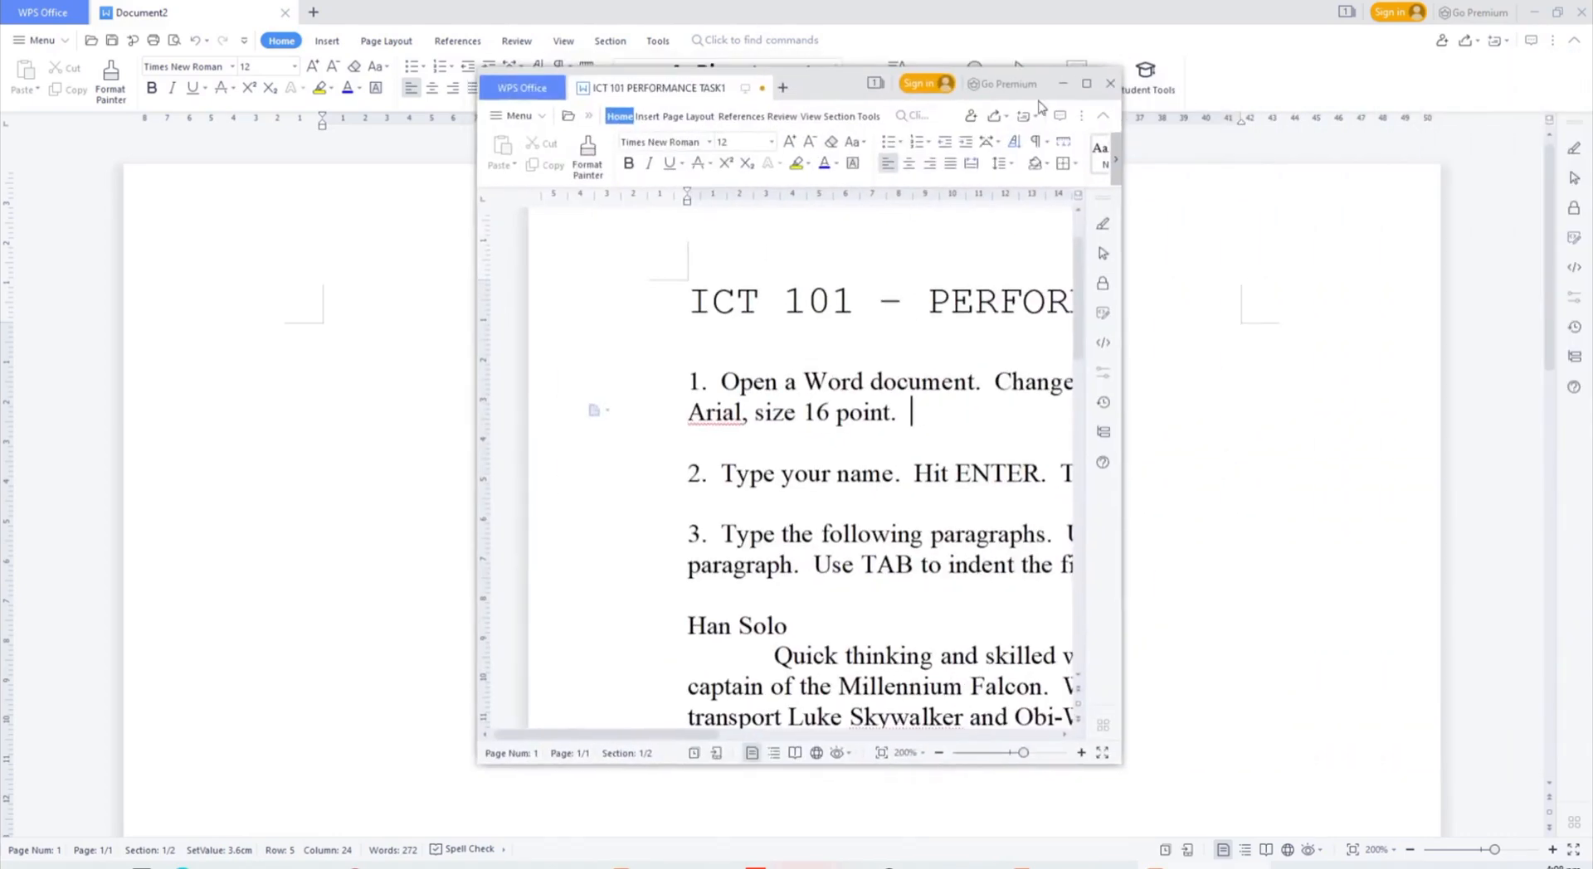
pyautogui.click(1086, 87)
pyautogui.moveTo(571, 307); pyautogui.dragTo(848, 307)
pyautogui.click(1533, 11)
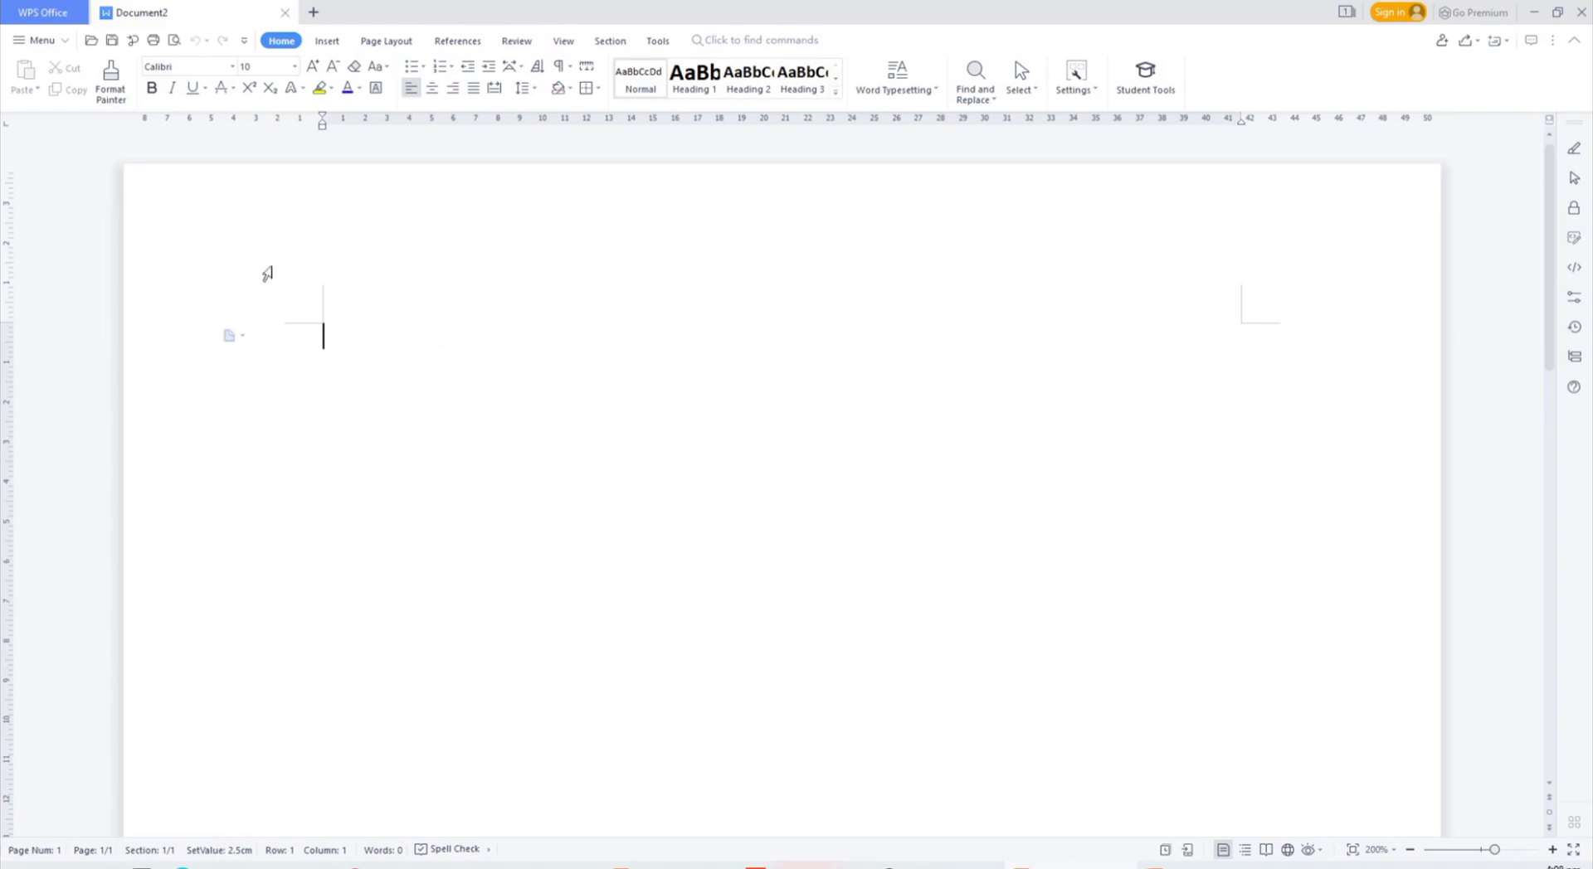
# - Set custom page margins of 2 cm at the top, bottom, left and right of the whole blank document
pyautogui.click(384, 44)
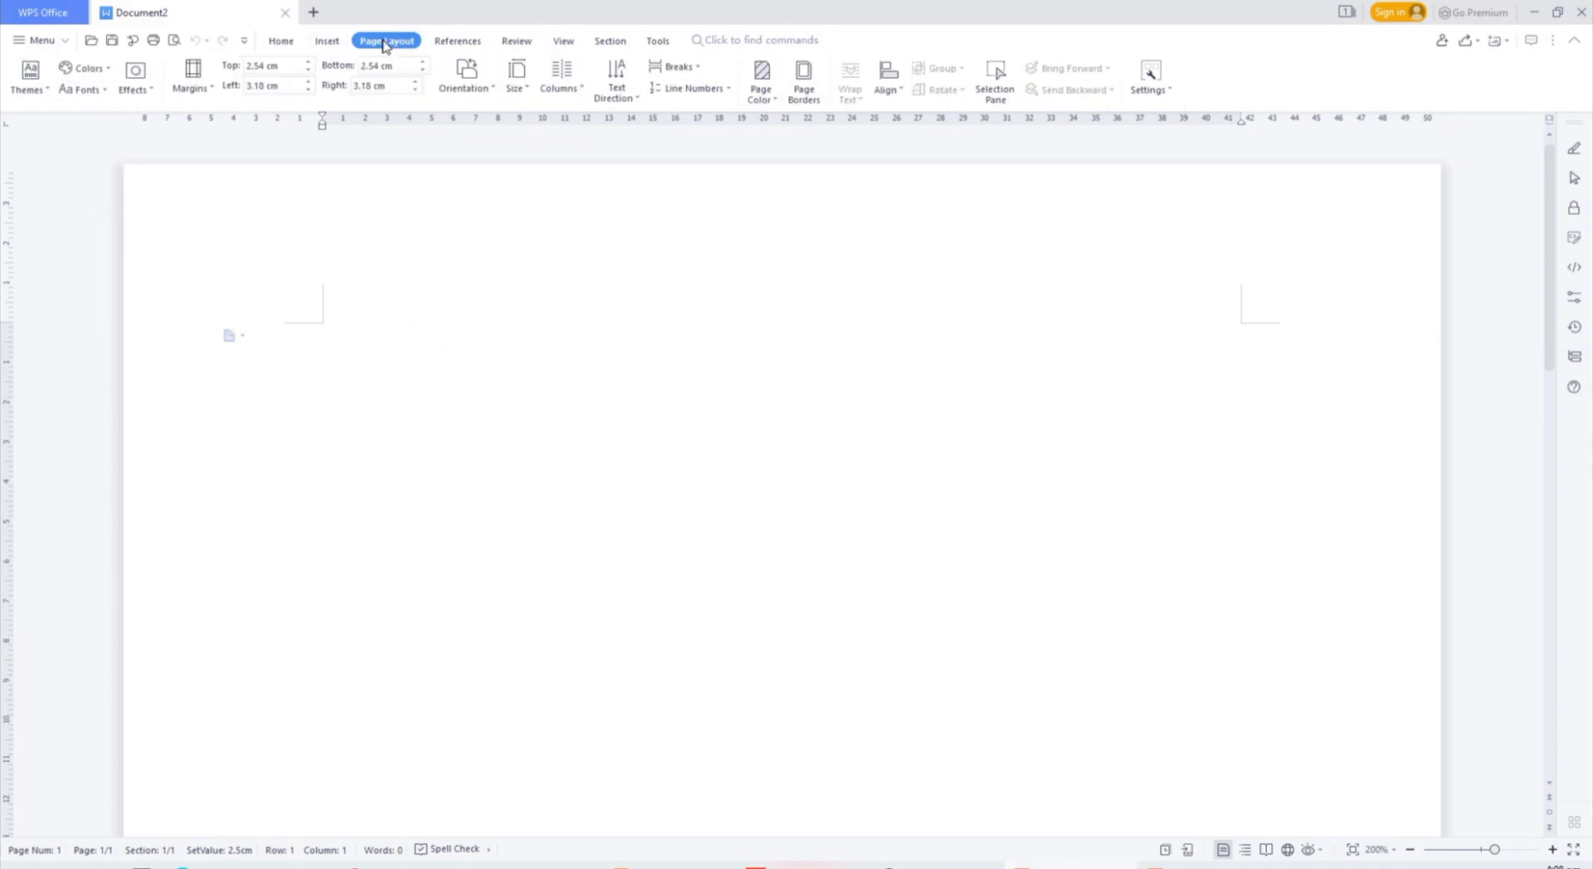
pyautogui.click(192, 75)
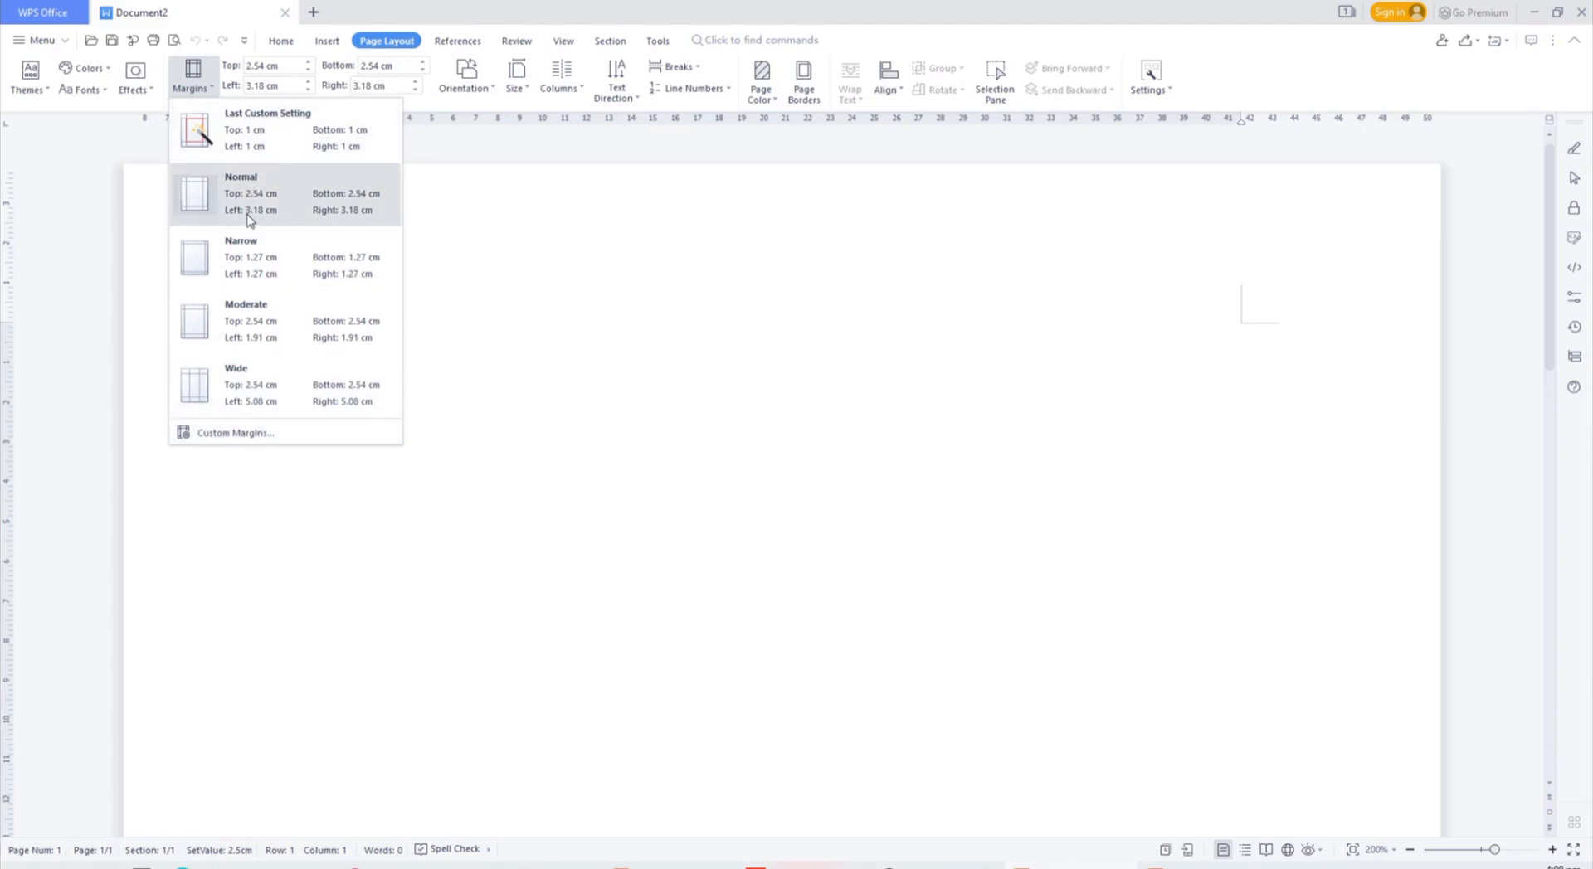
pyautogui.click(267, 432)
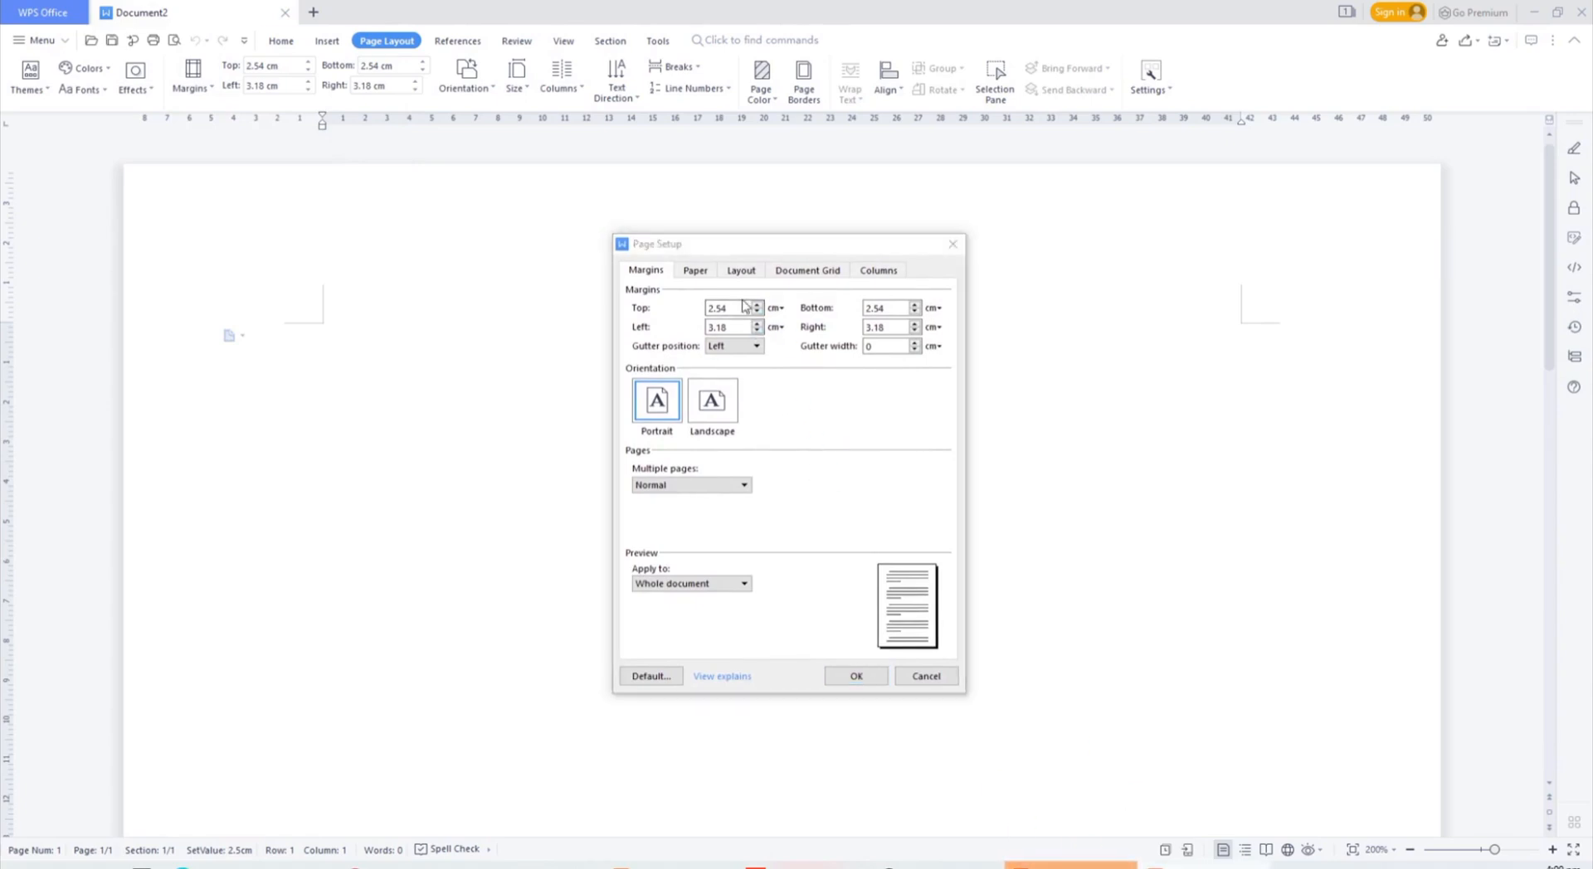
pyautogui.moveTo(744, 307); pyautogui.dragTo(681, 332)
pyautogui.write('22')
pyautogui.moveTo(896, 307); pyautogui.dragTo(863, 329)
pyautogui.write('22')
pyautogui.click(856, 676)
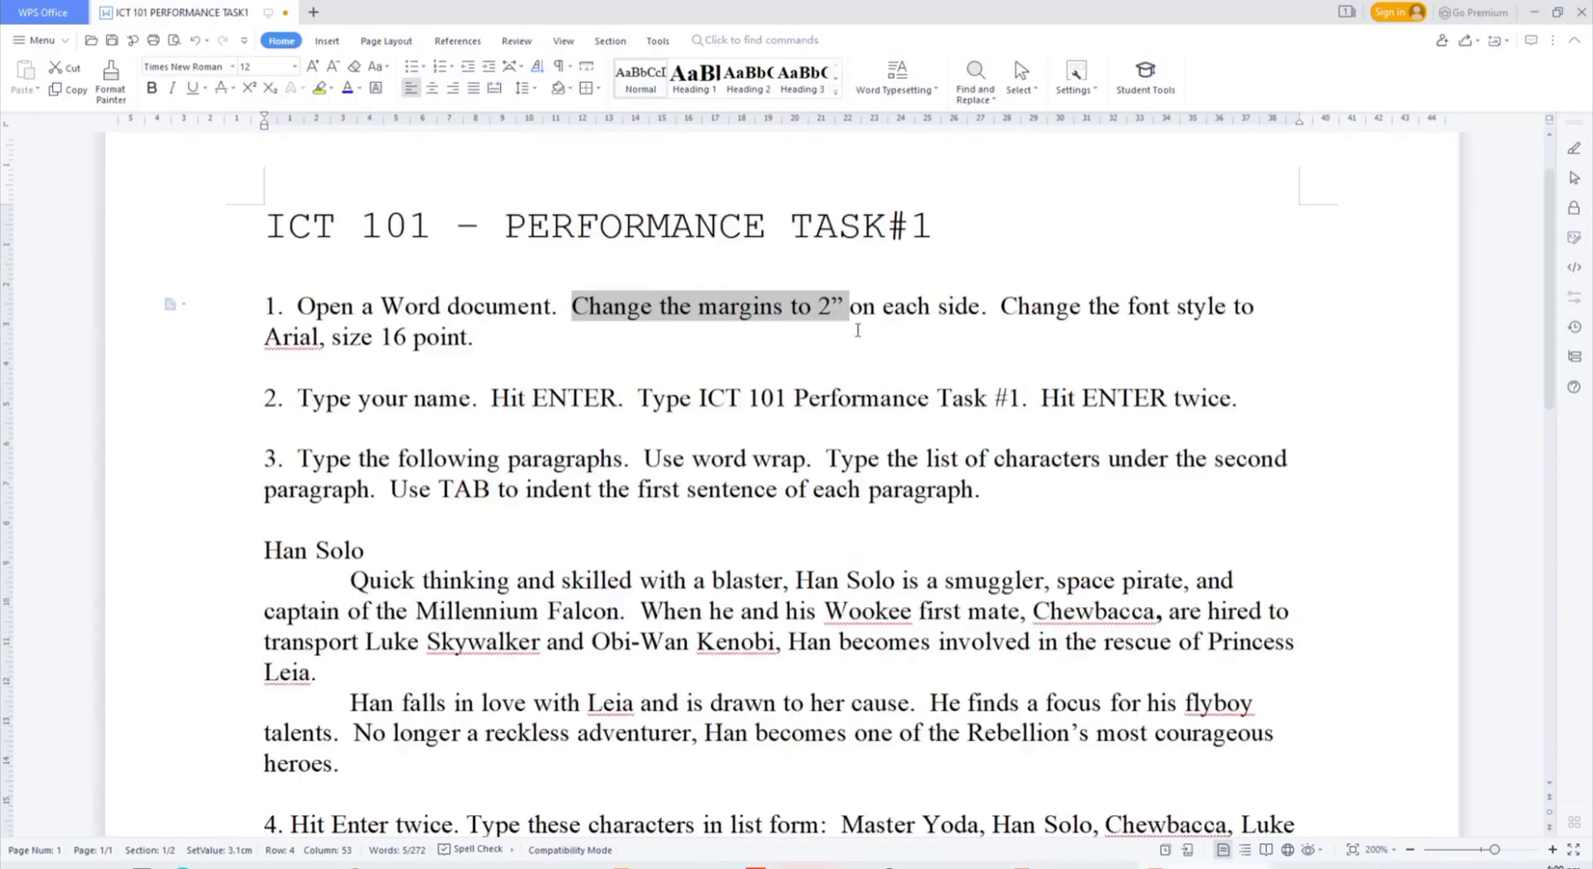
# - Check the font instruction in the task document and set the blank document's font to Arial, size 16
pyautogui.click(1037, 348)
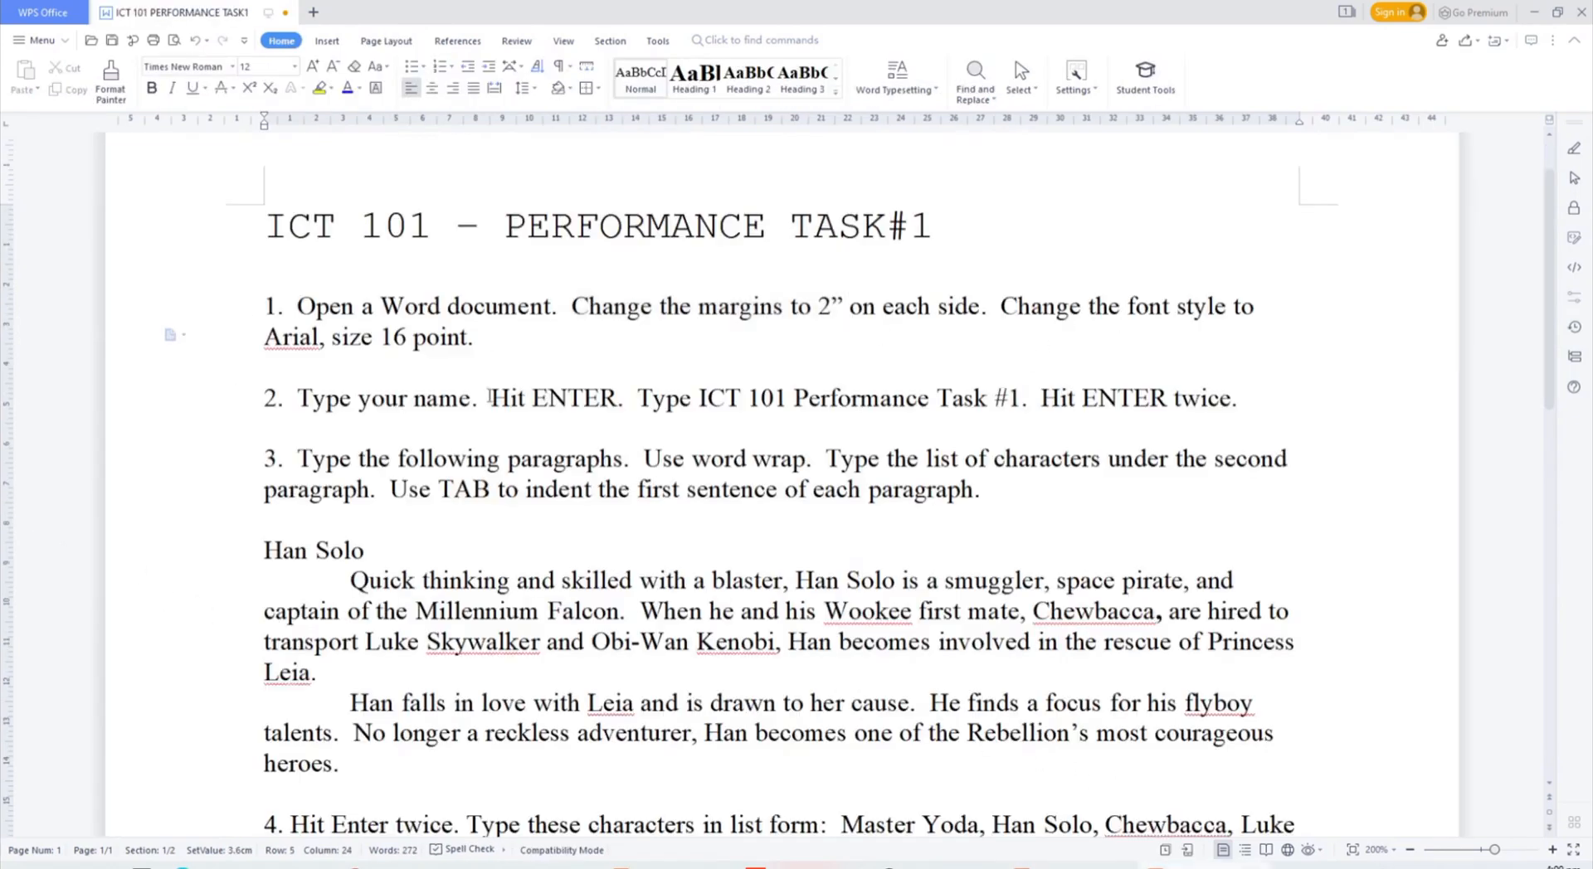
pyautogui.moveTo(1205, 867)
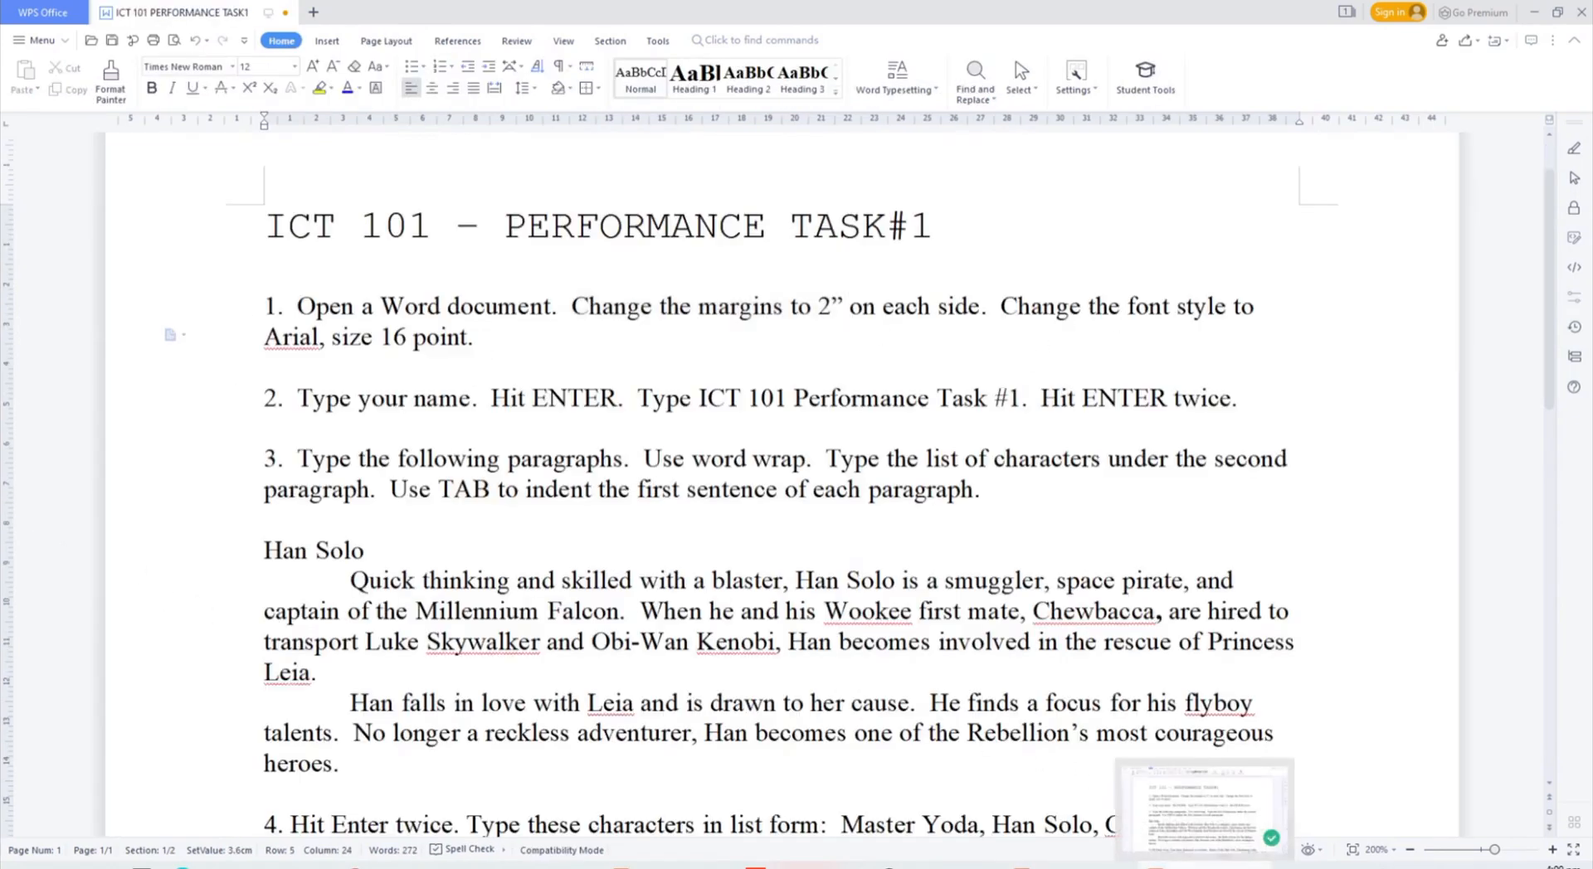
pyautogui.click(1078, 865)
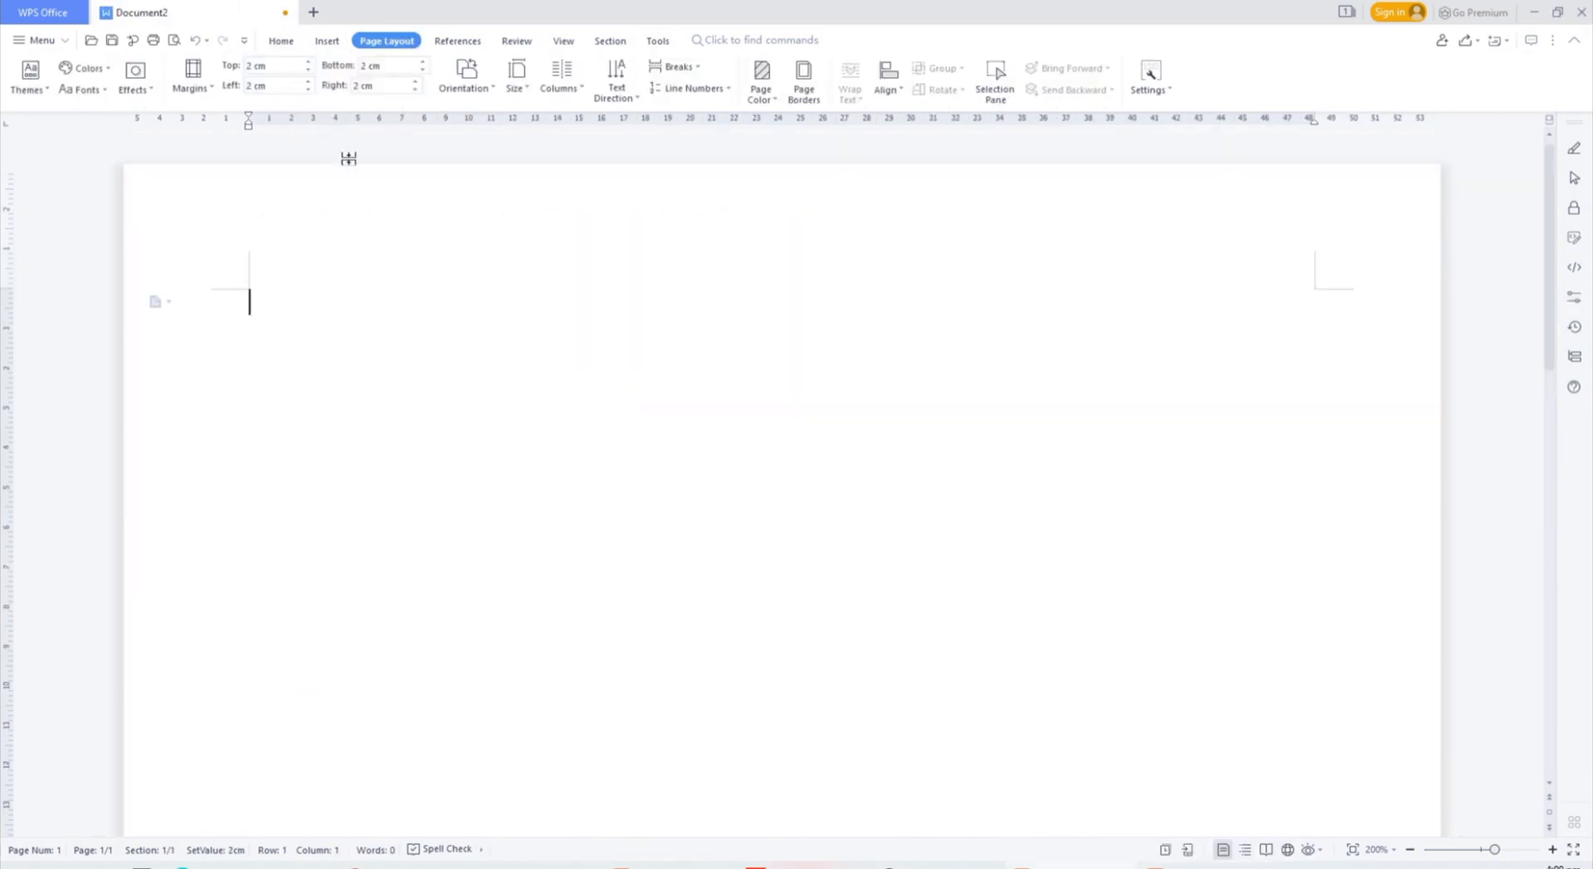
pyautogui.click(282, 42)
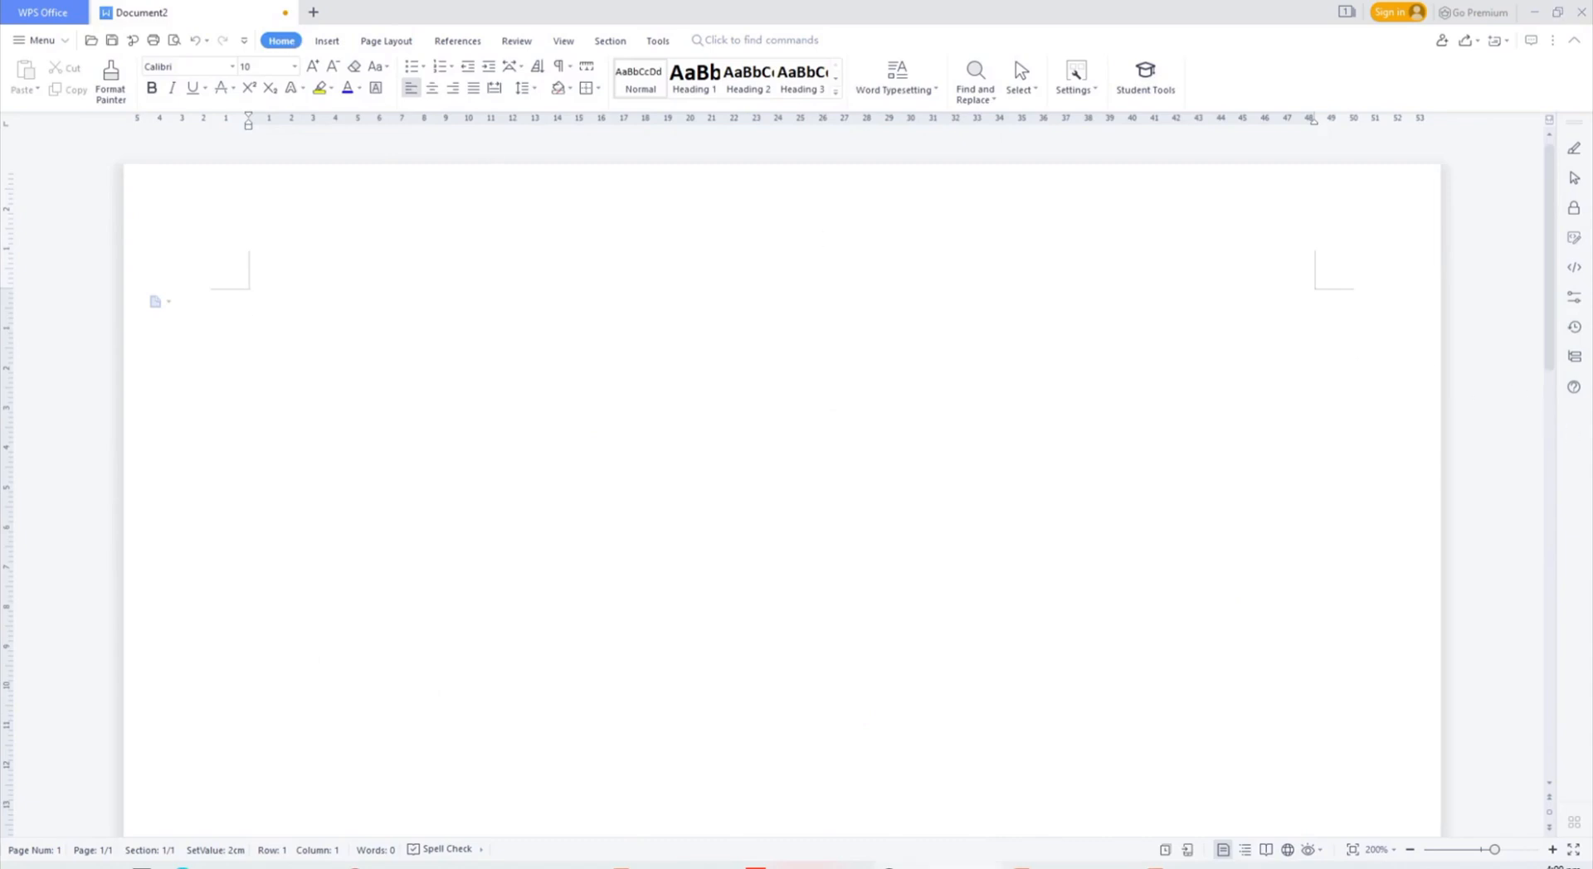
pyautogui.click(199, 67)
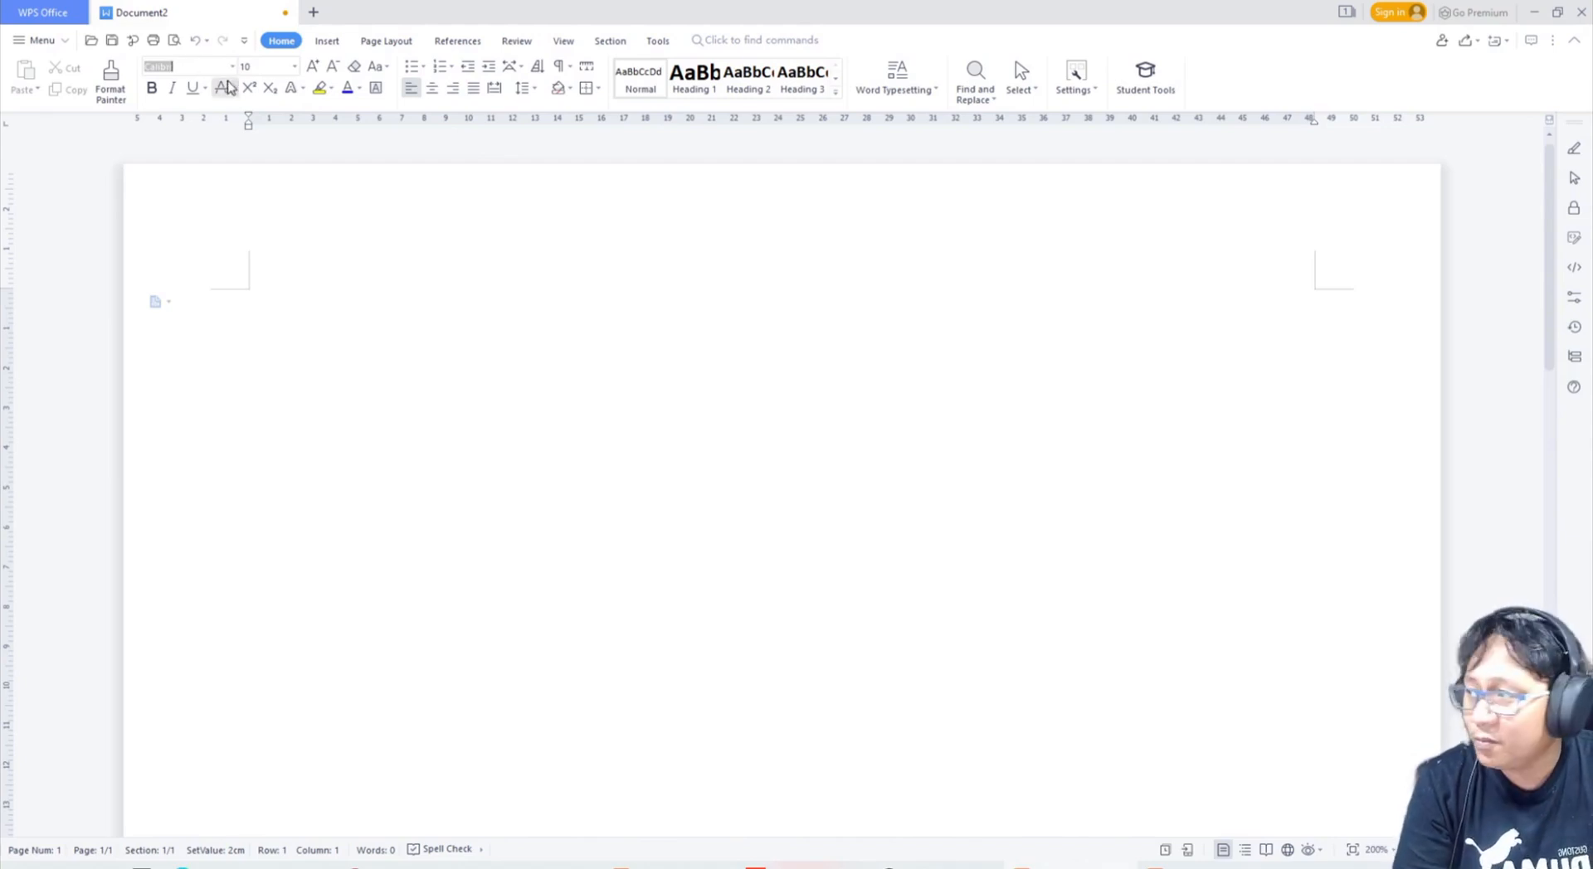
pyautogui.click(231, 67)
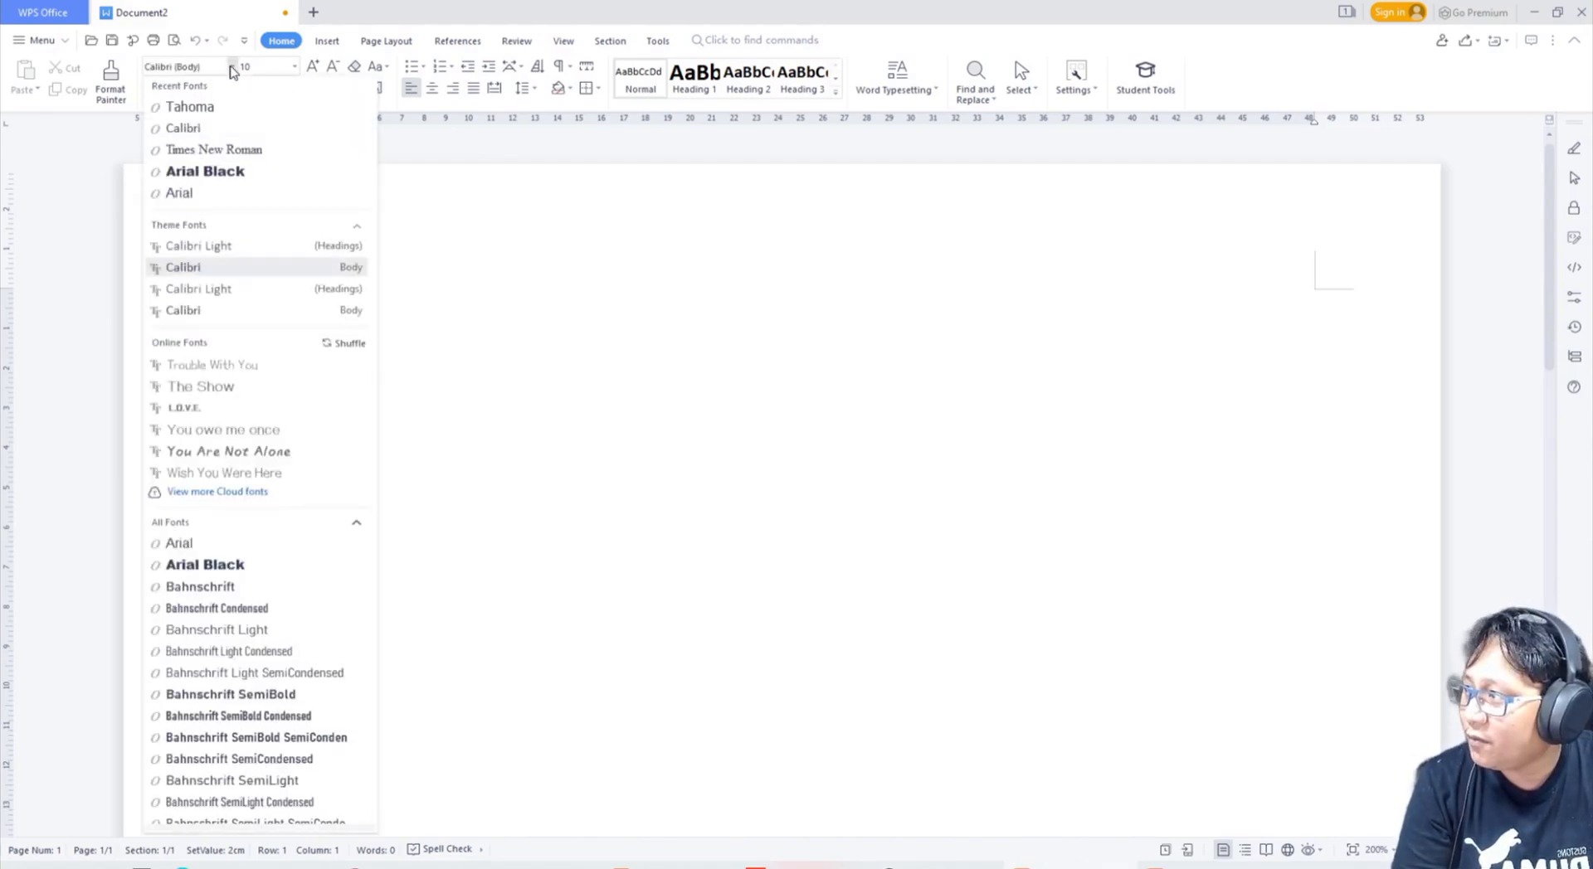
pyautogui.click(232, 193)
pyautogui.click(292, 67)
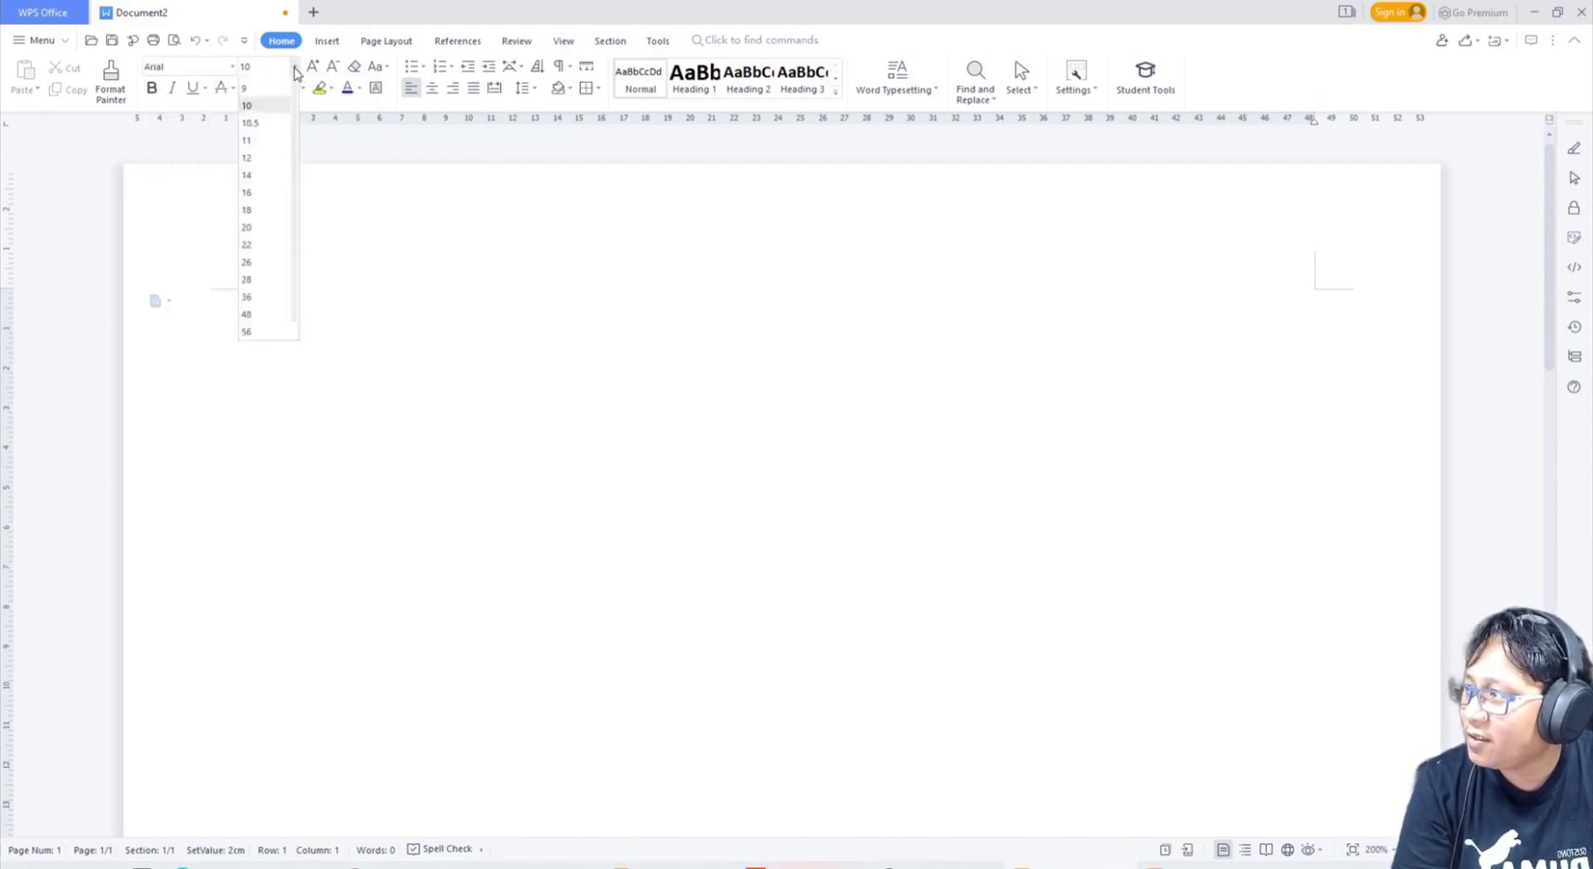
pyautogui.click(267, 277)
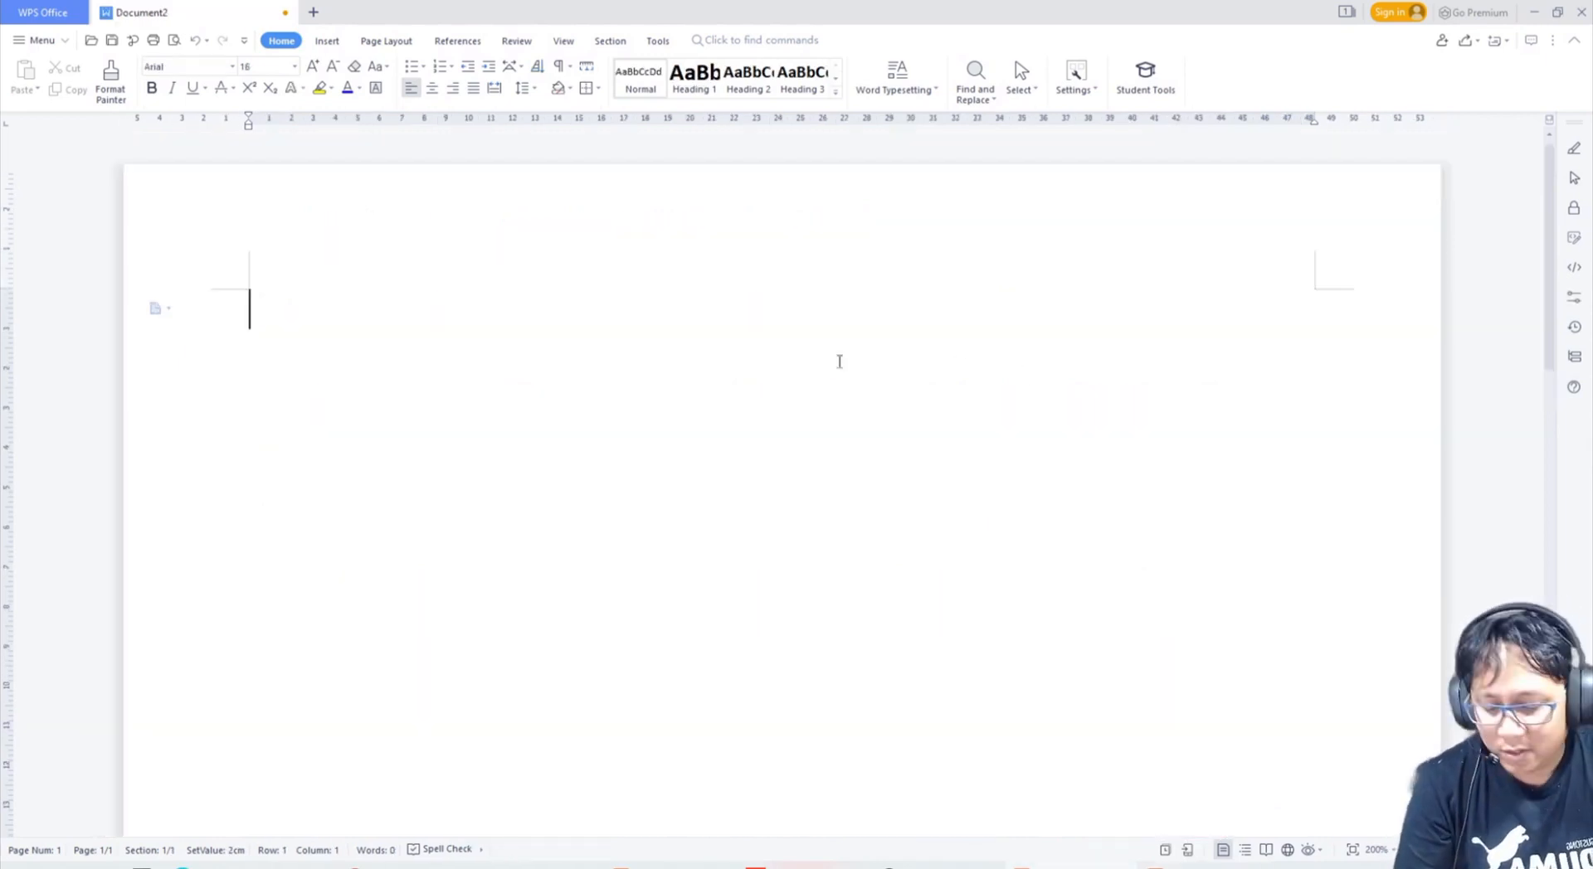
# - Enter the student's full name on the first line and "ICT 101 Performance Task # 1" below it, followed by two line breaks
pyautogui.write('Juan De')
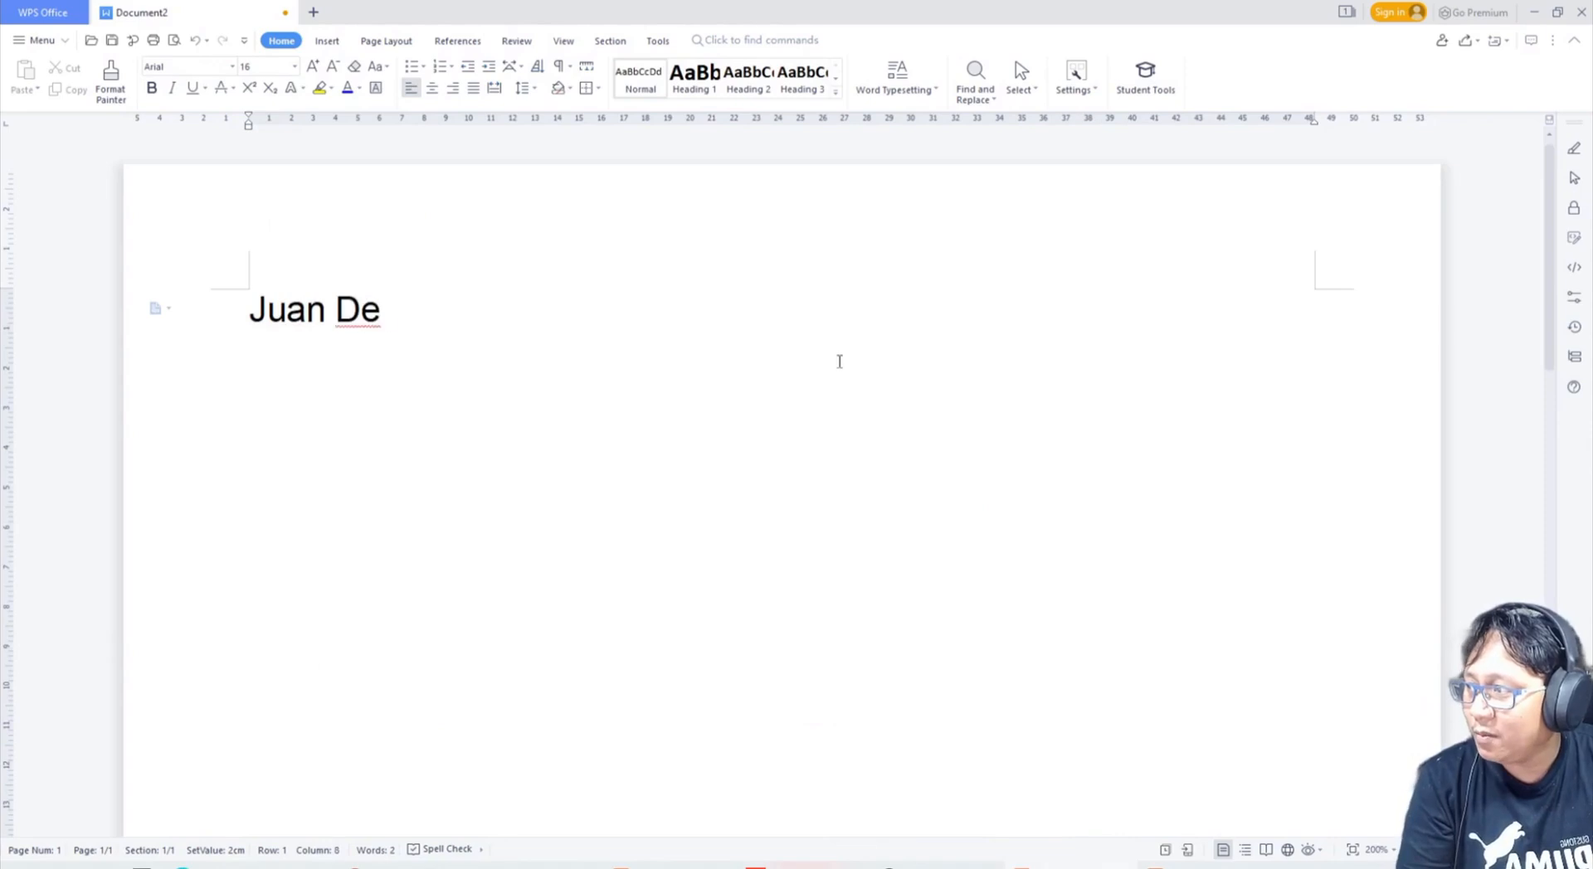
pyautogui.write('la Cruz')
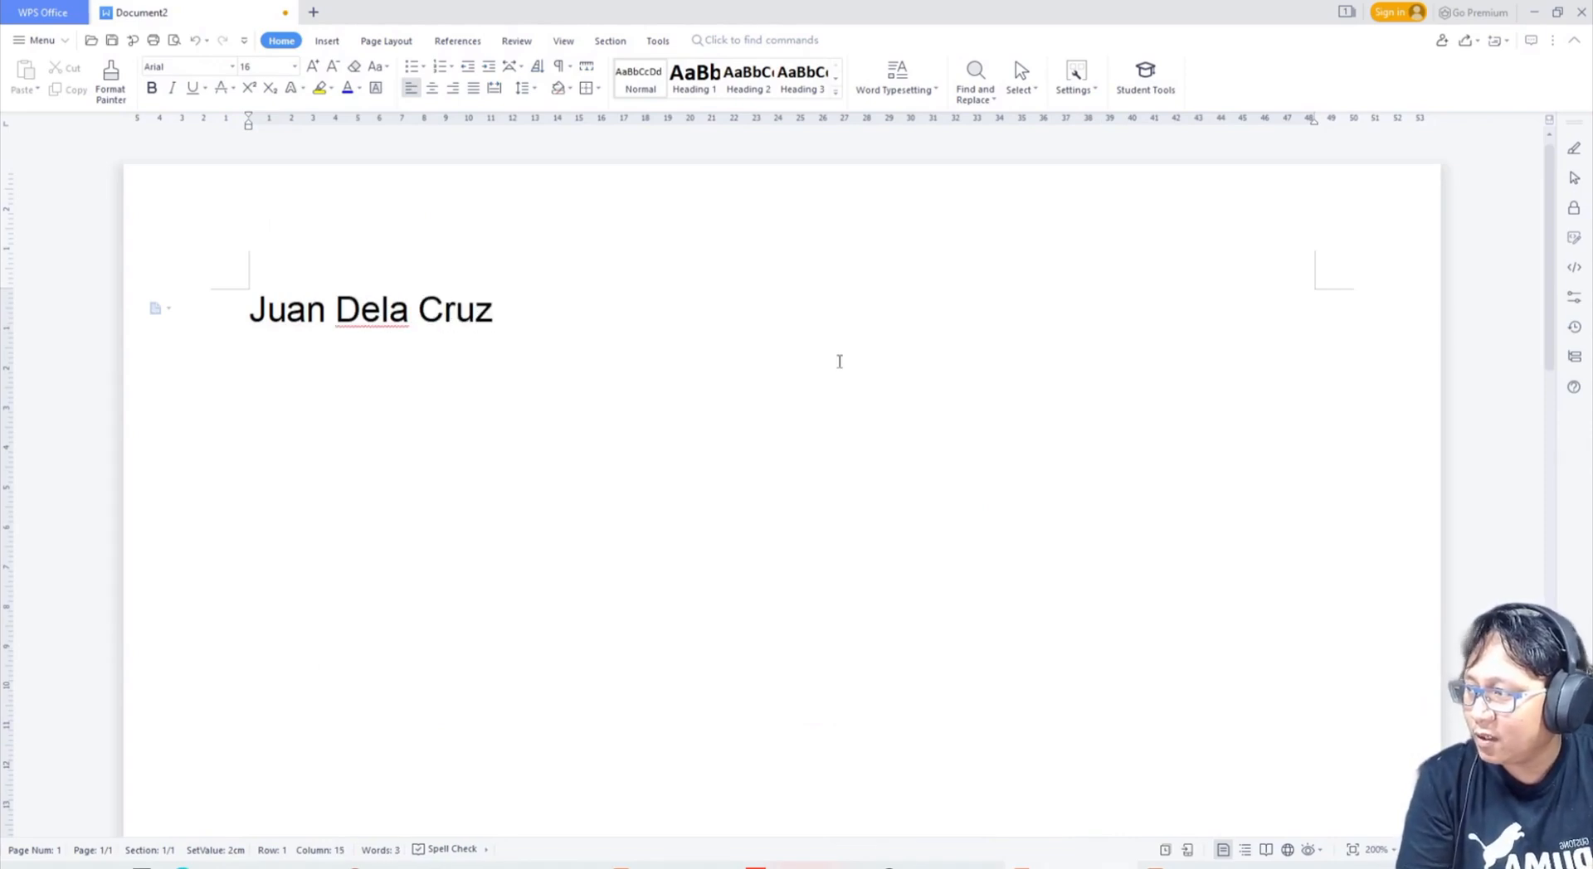
pyautogui.press('Return')
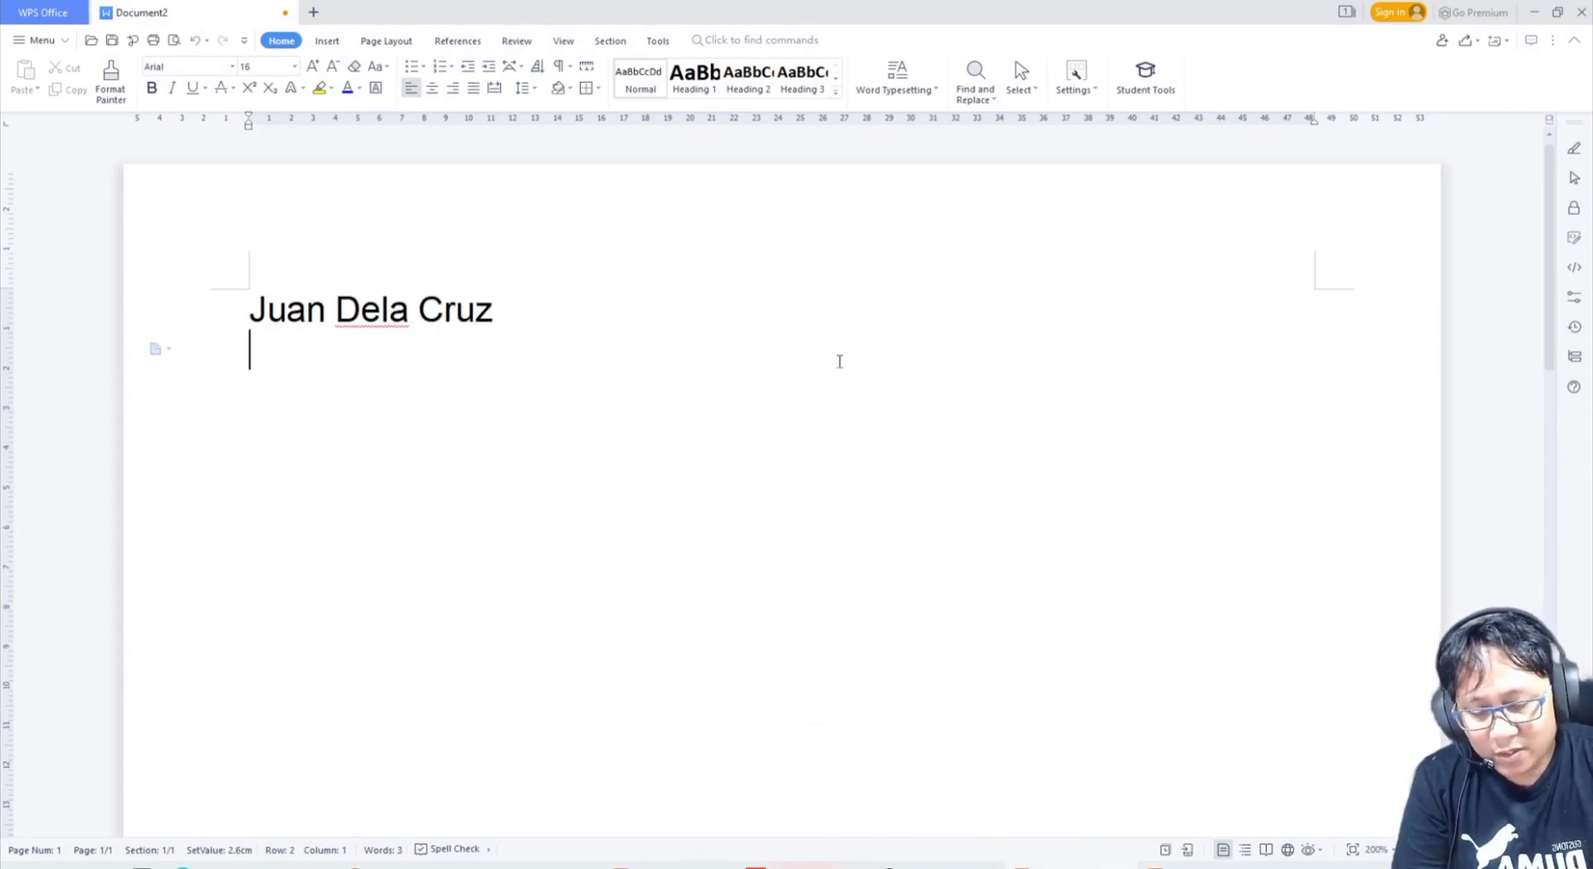
pyautogui.write('ICT 101')
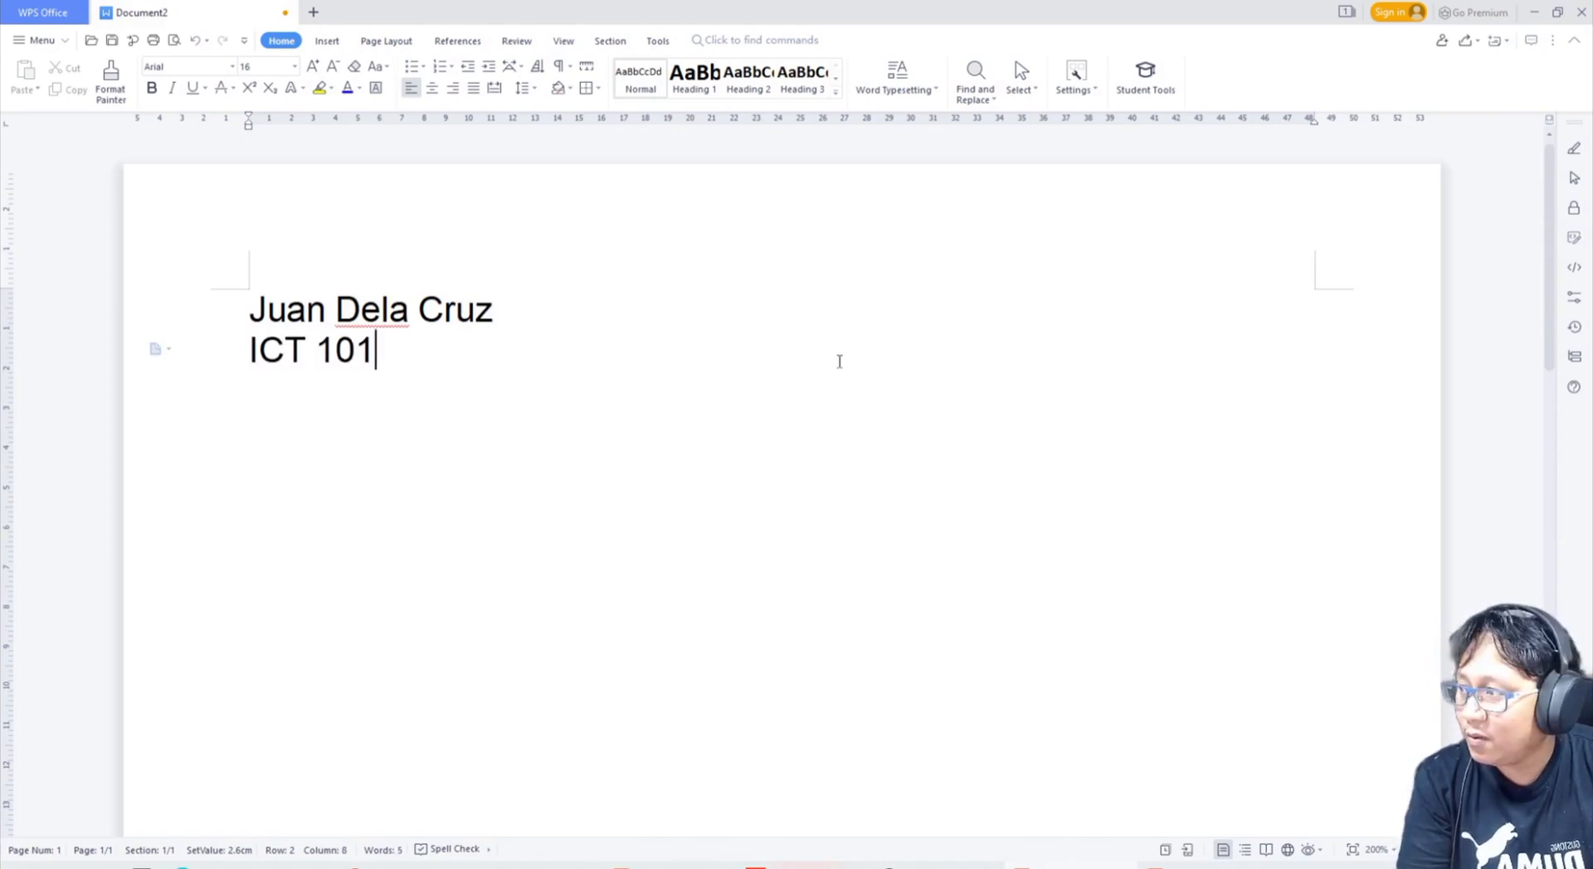
pyautogui.write(' Performance ')
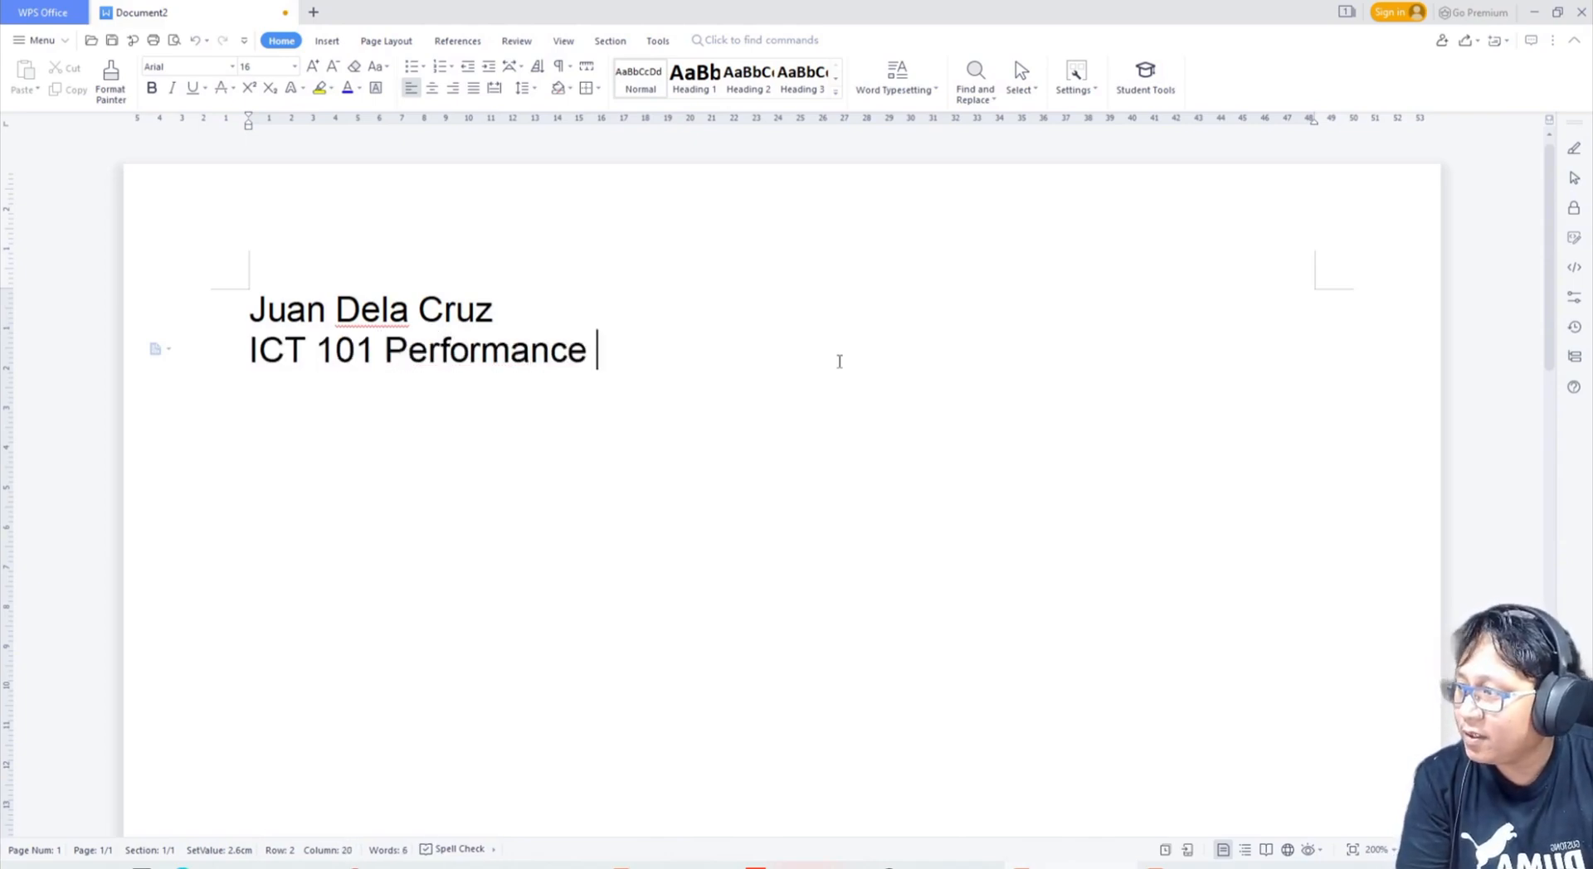
pyautogui.write('Task # 1')
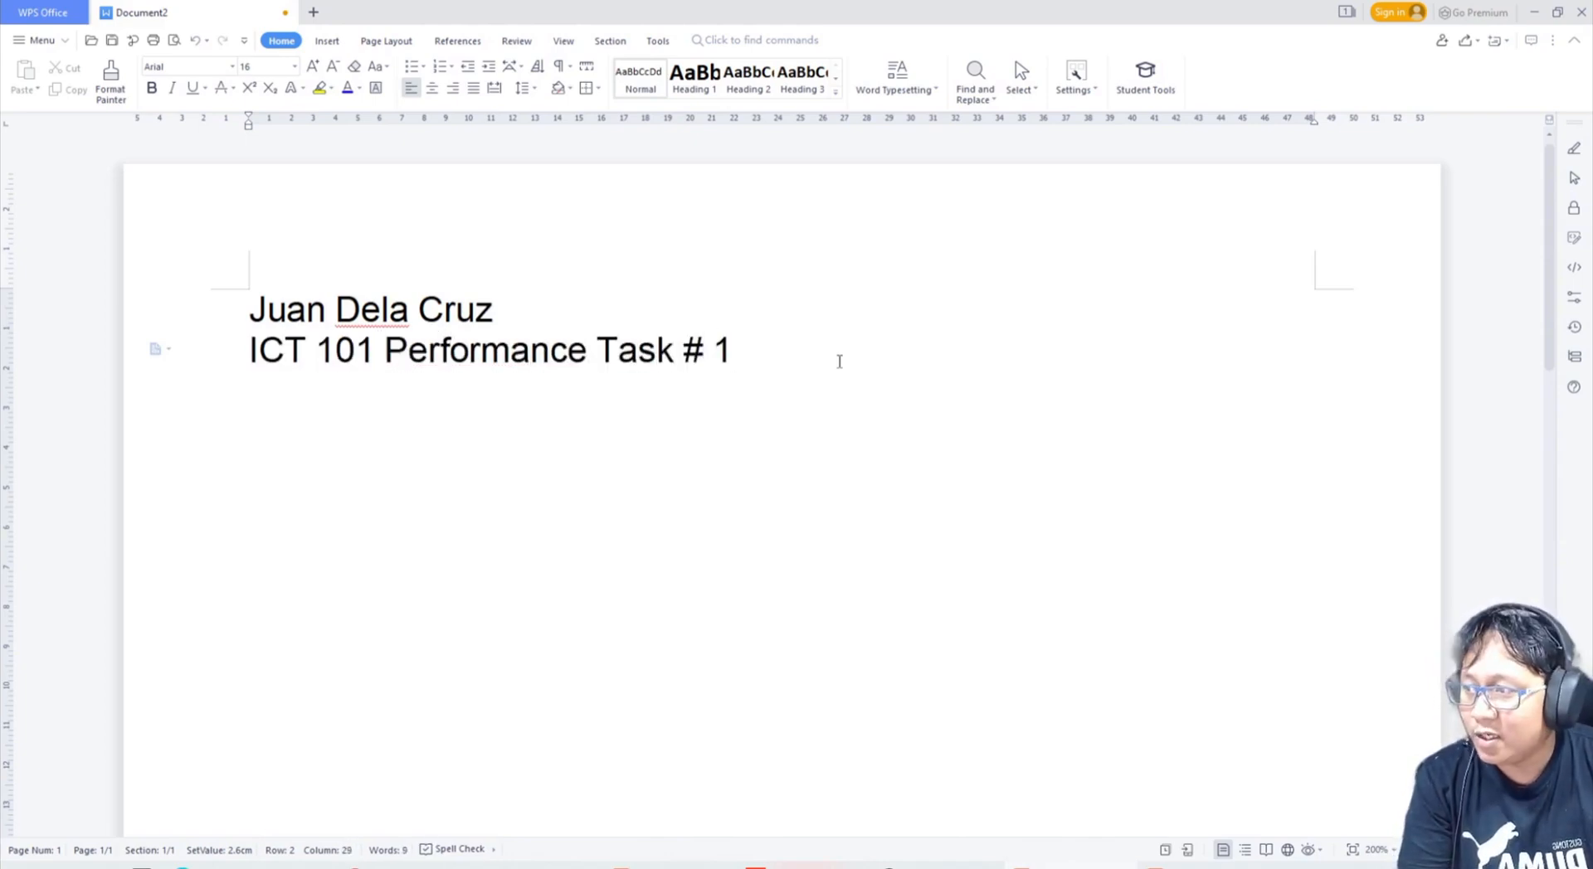
pyautogui.press('Return')
pyautogui.press('Return')
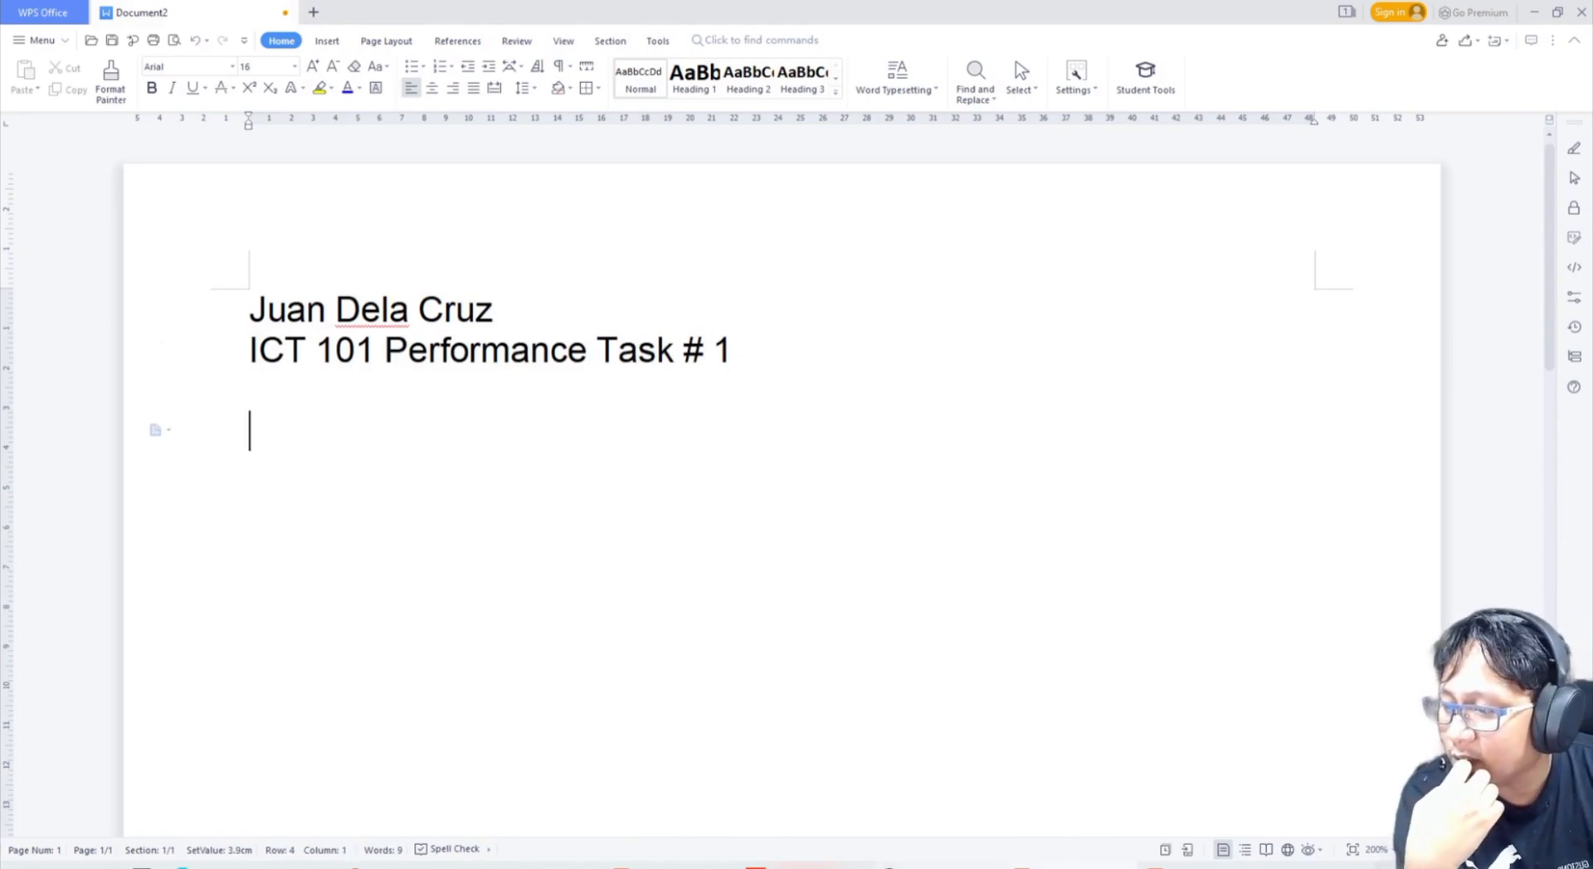
# - Check the third instruction in the task document and enter the heading "Han Solo" on its own line in the new document
pyautogui.hotkey('alt', 'Tab')
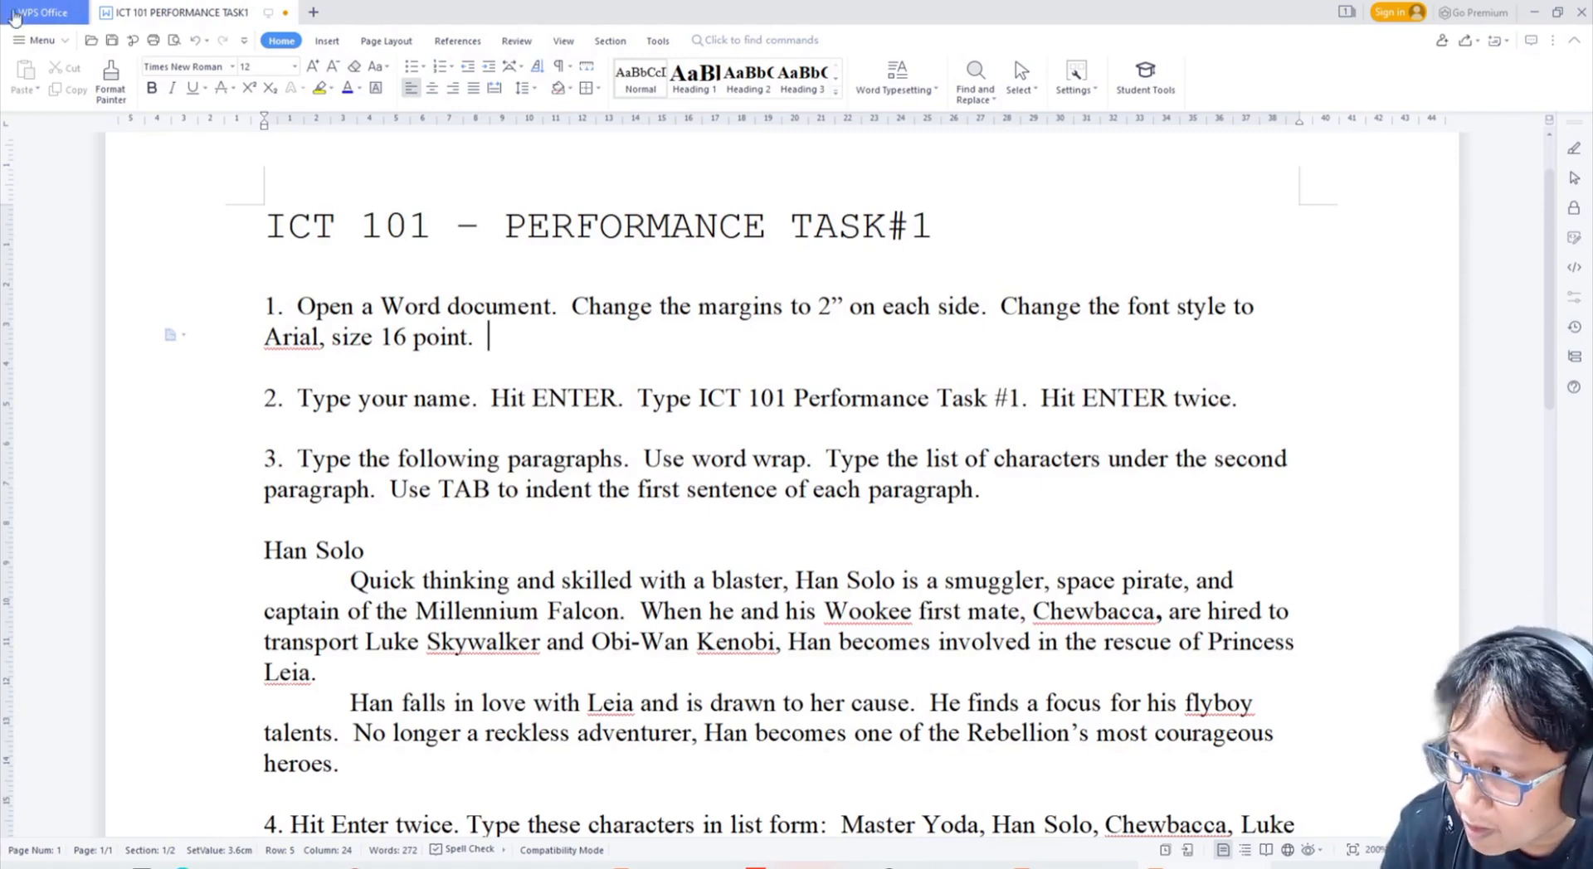
pyautogui.moveTo(692, 459); pyautogui.dragTo(813, 461)
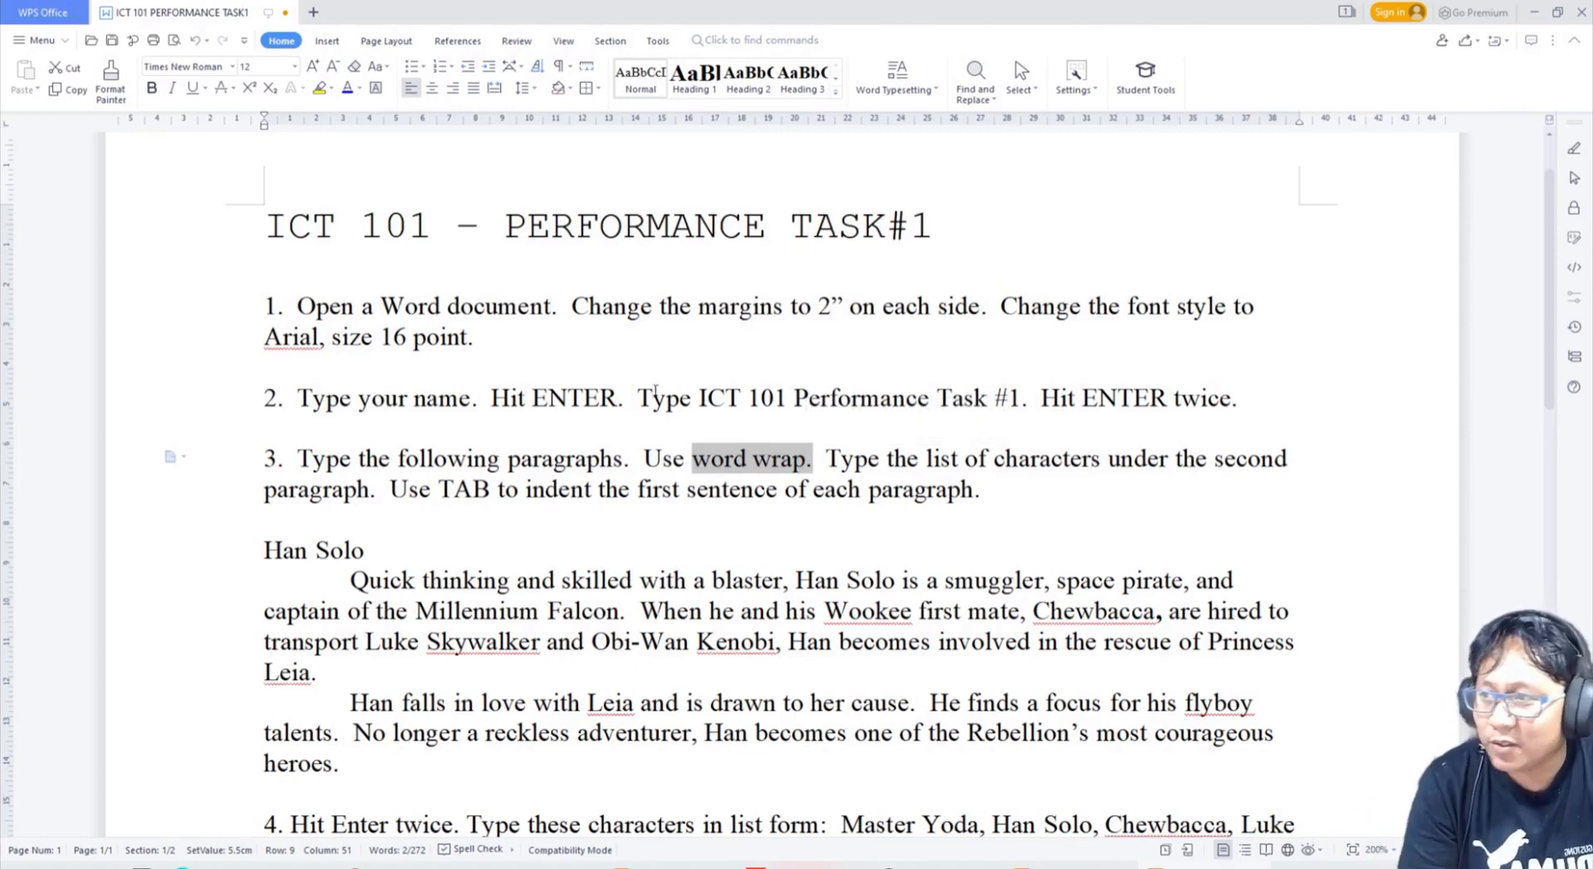
pyautogui.moveTo(1054, 9); pyautogui.dragTo(1592, 189)
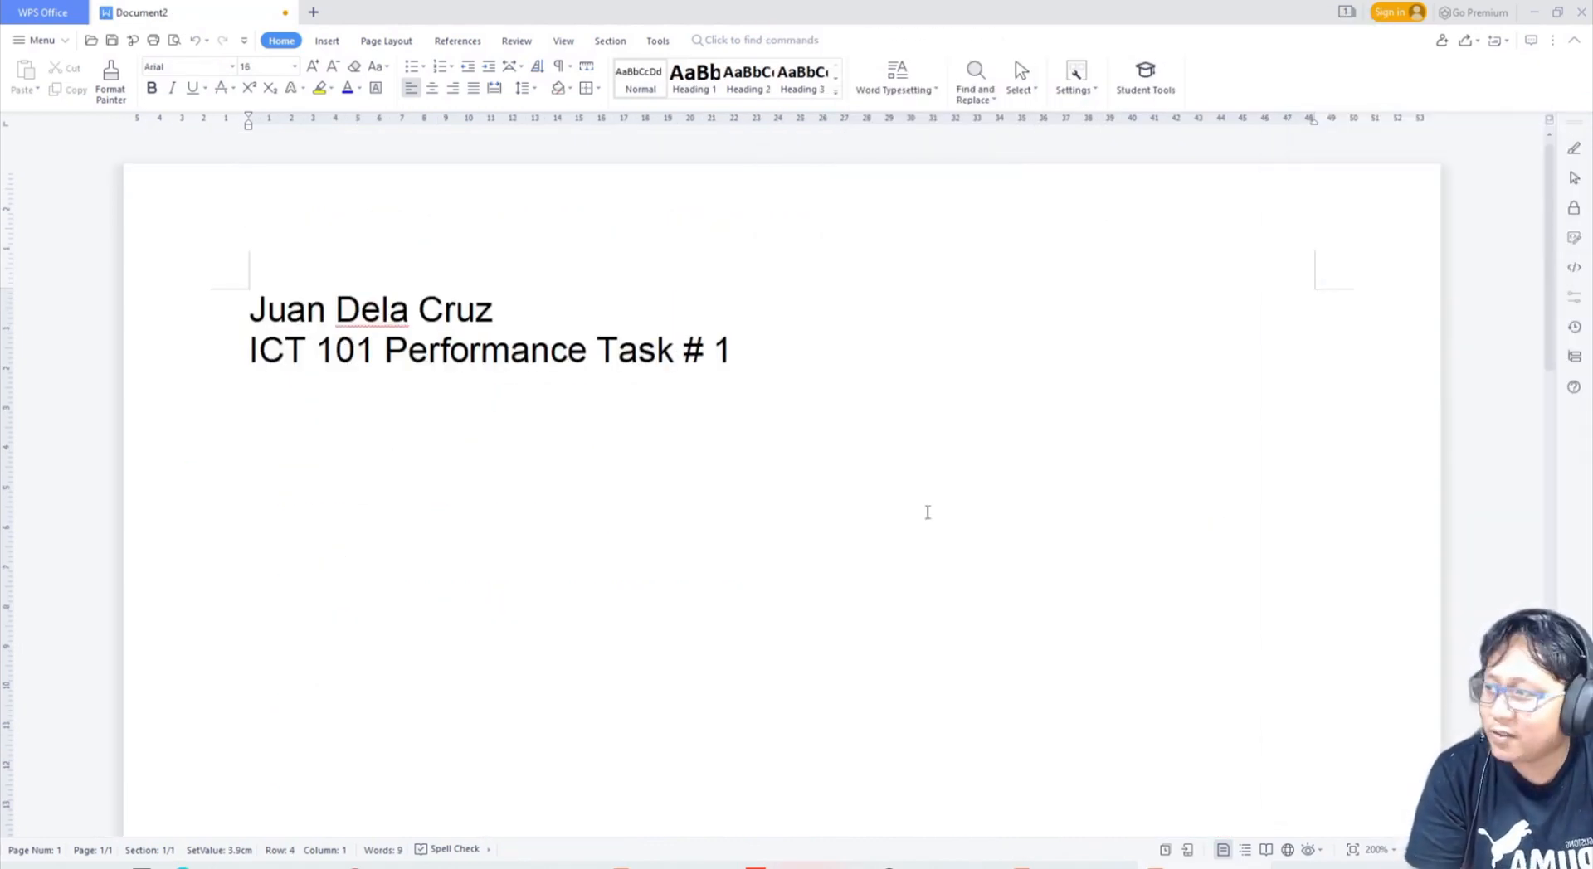
pyautogui.write('Han Solo')
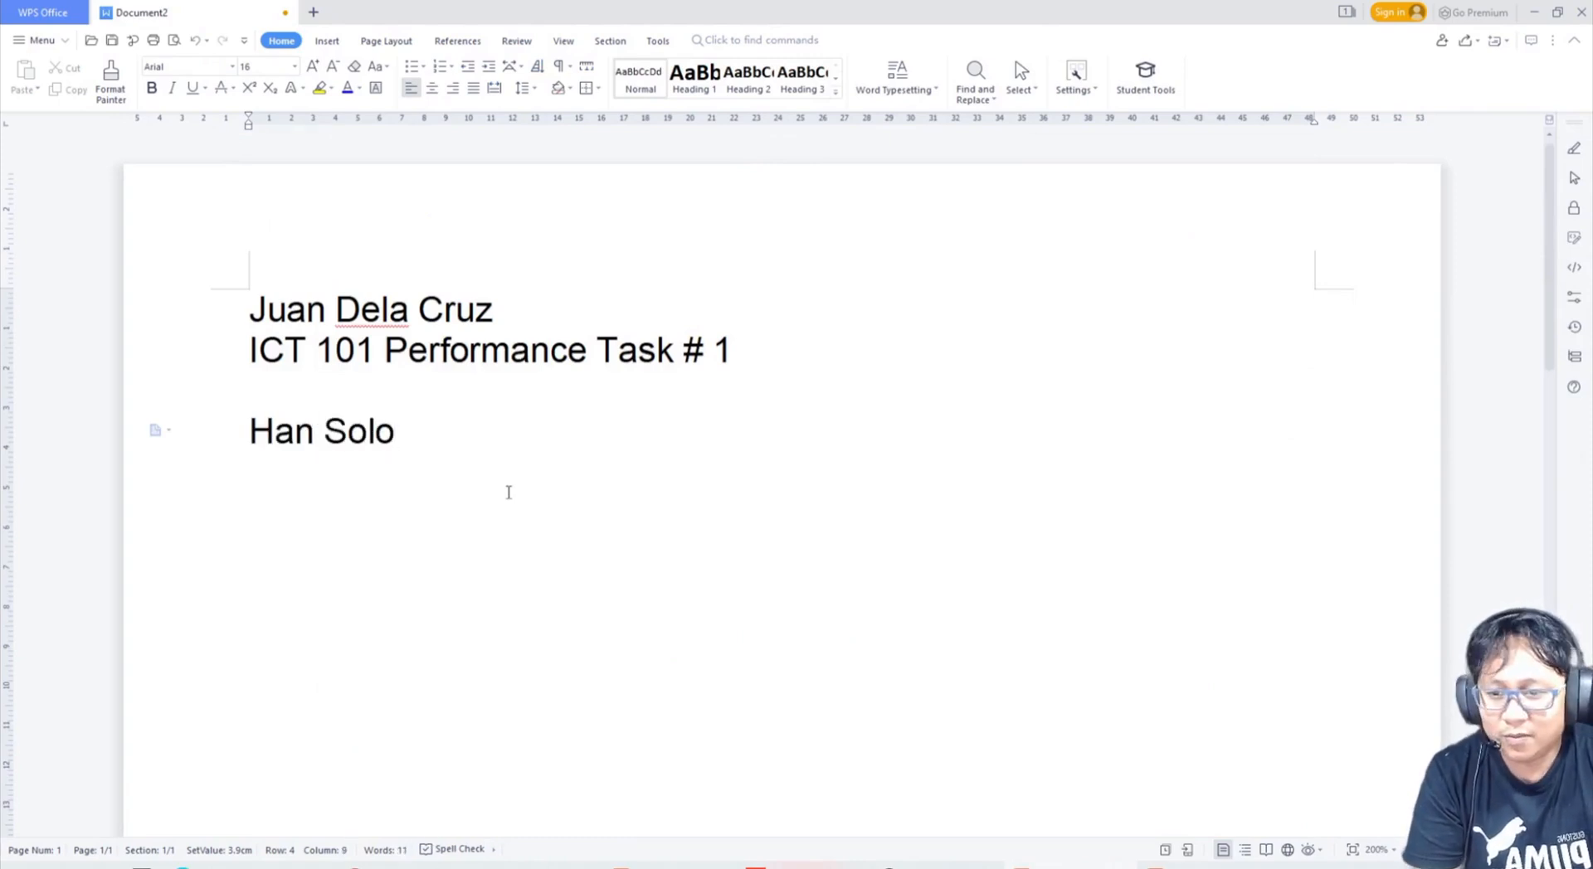
pyautogui.press('Return')
# - Below the "Han Solo" heading, begin the paragraph with "Quick thinking and skilled with a blaster, Han Solo is a smuggler, space pirate, and"
pyautogui.write('Quick')
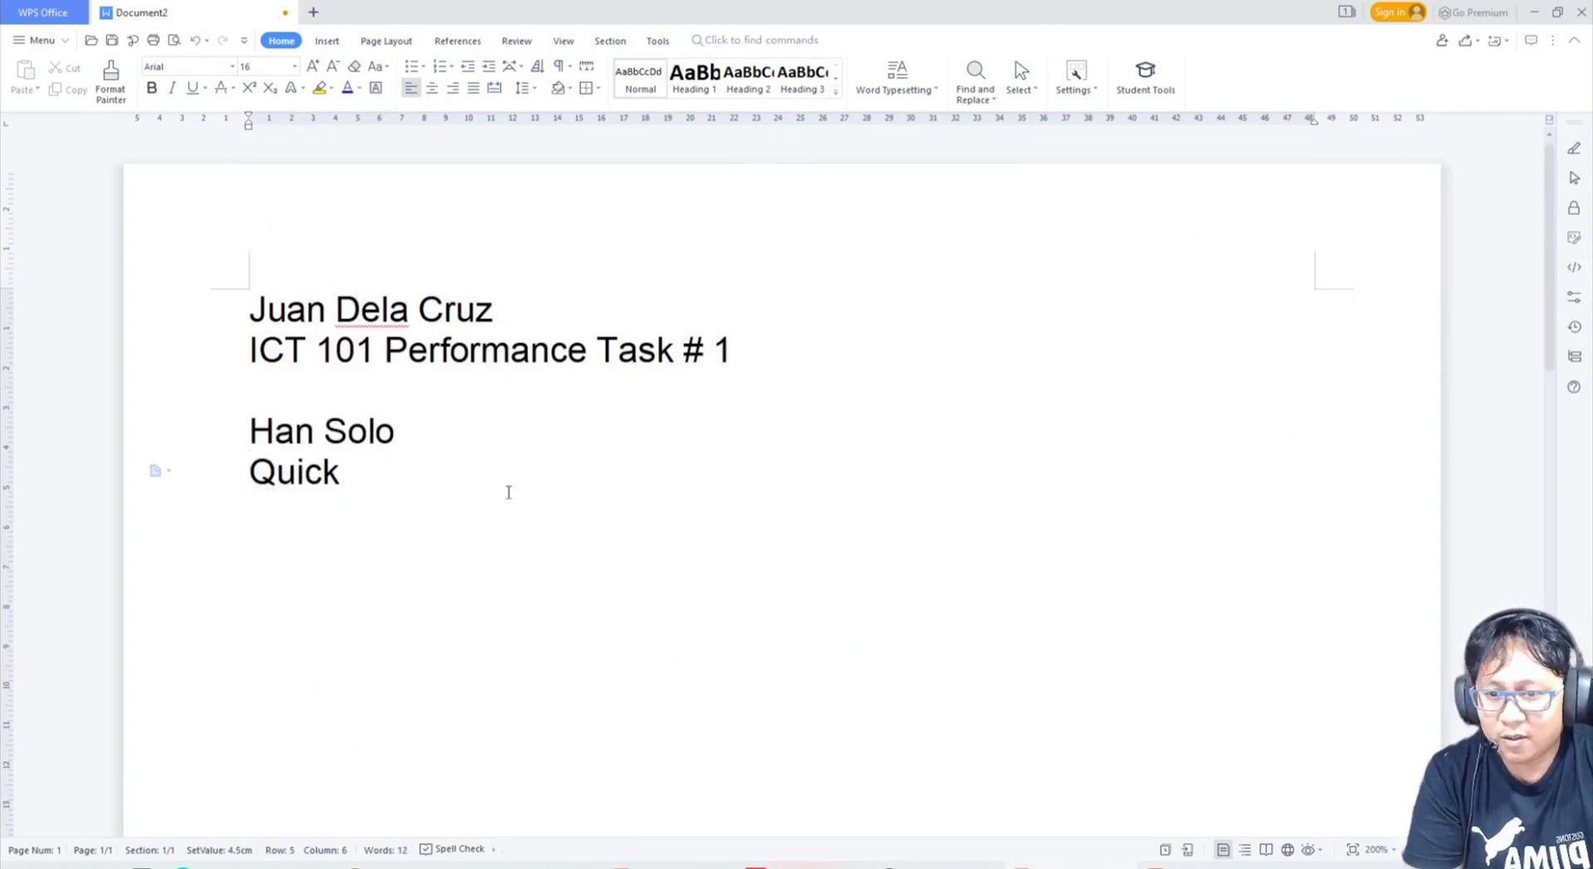
pyautogui.write(' thinkgn')
pyautogui.press('BackSpace')
pyautogui.press('BackSpace')
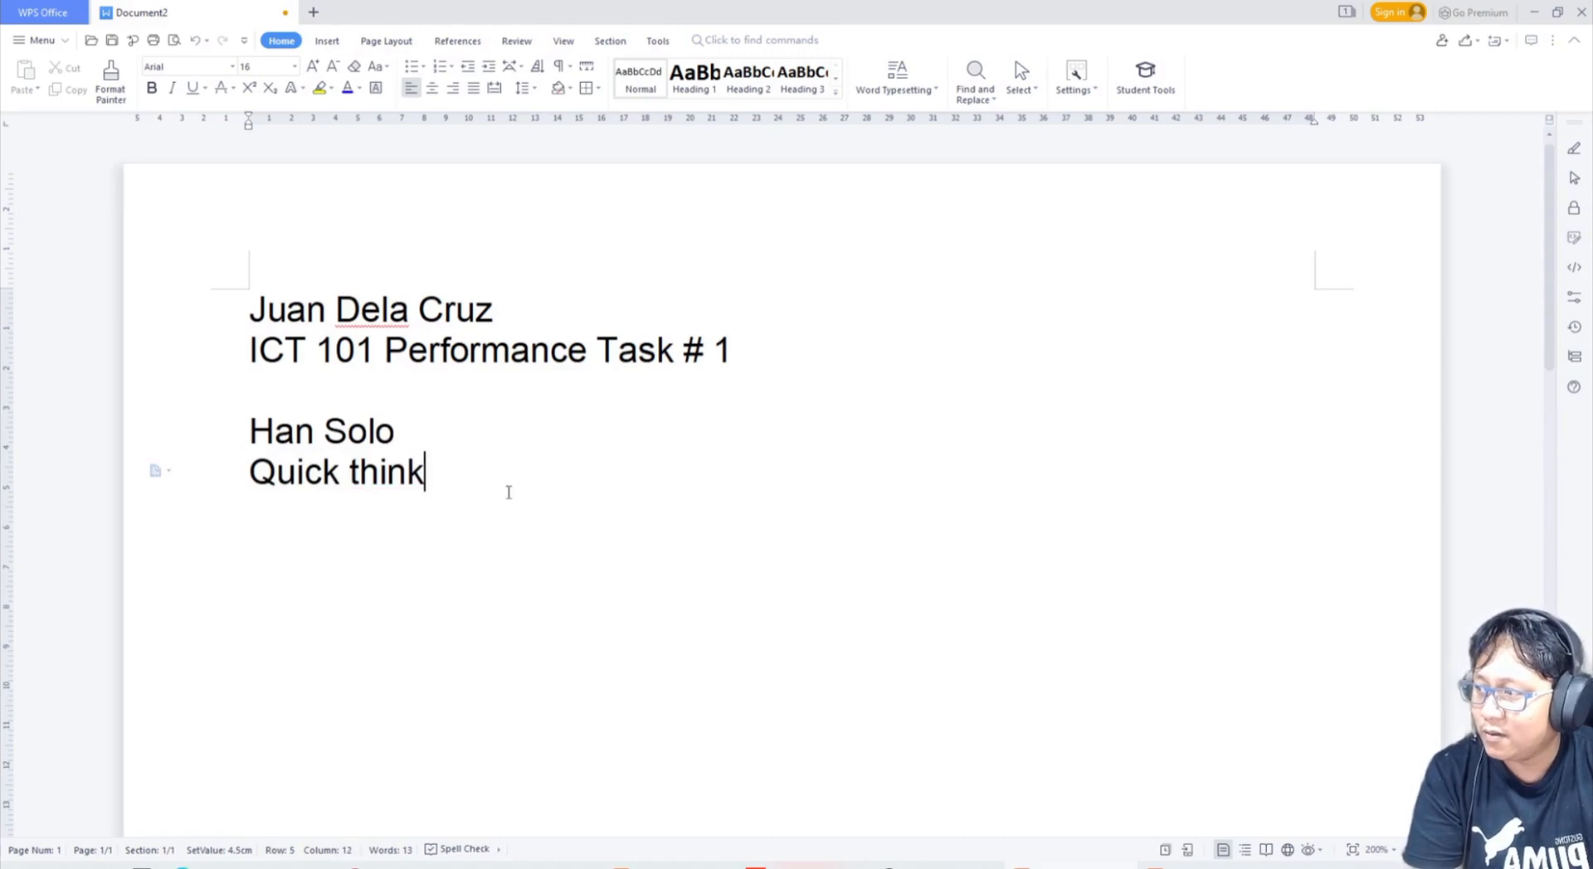
pyautogui.write('ing and skille')
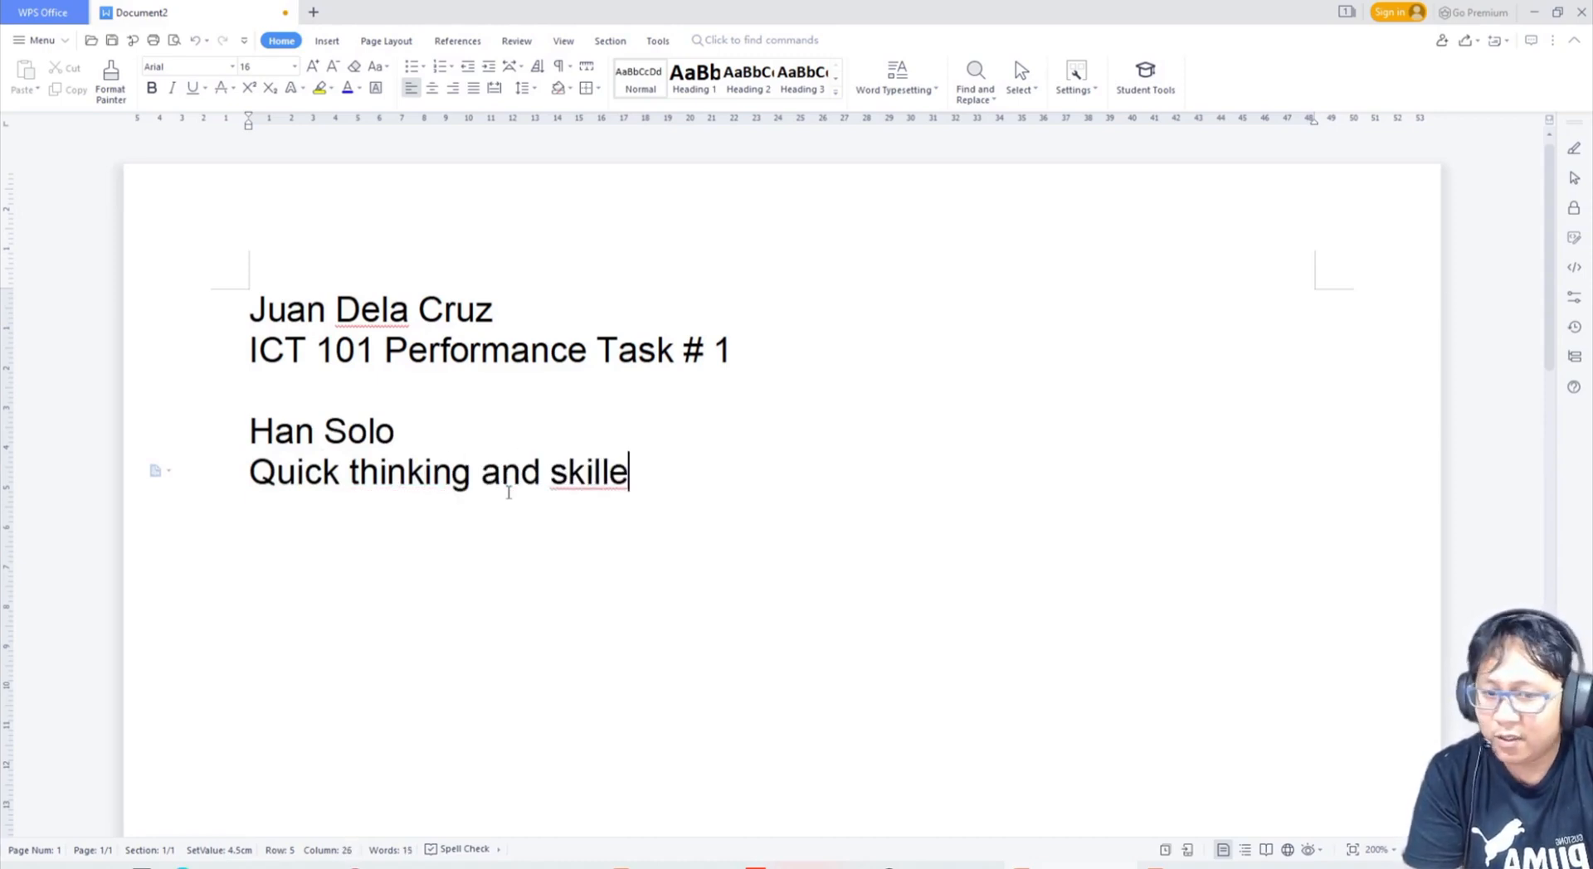
pyautogui.write('d with a b')
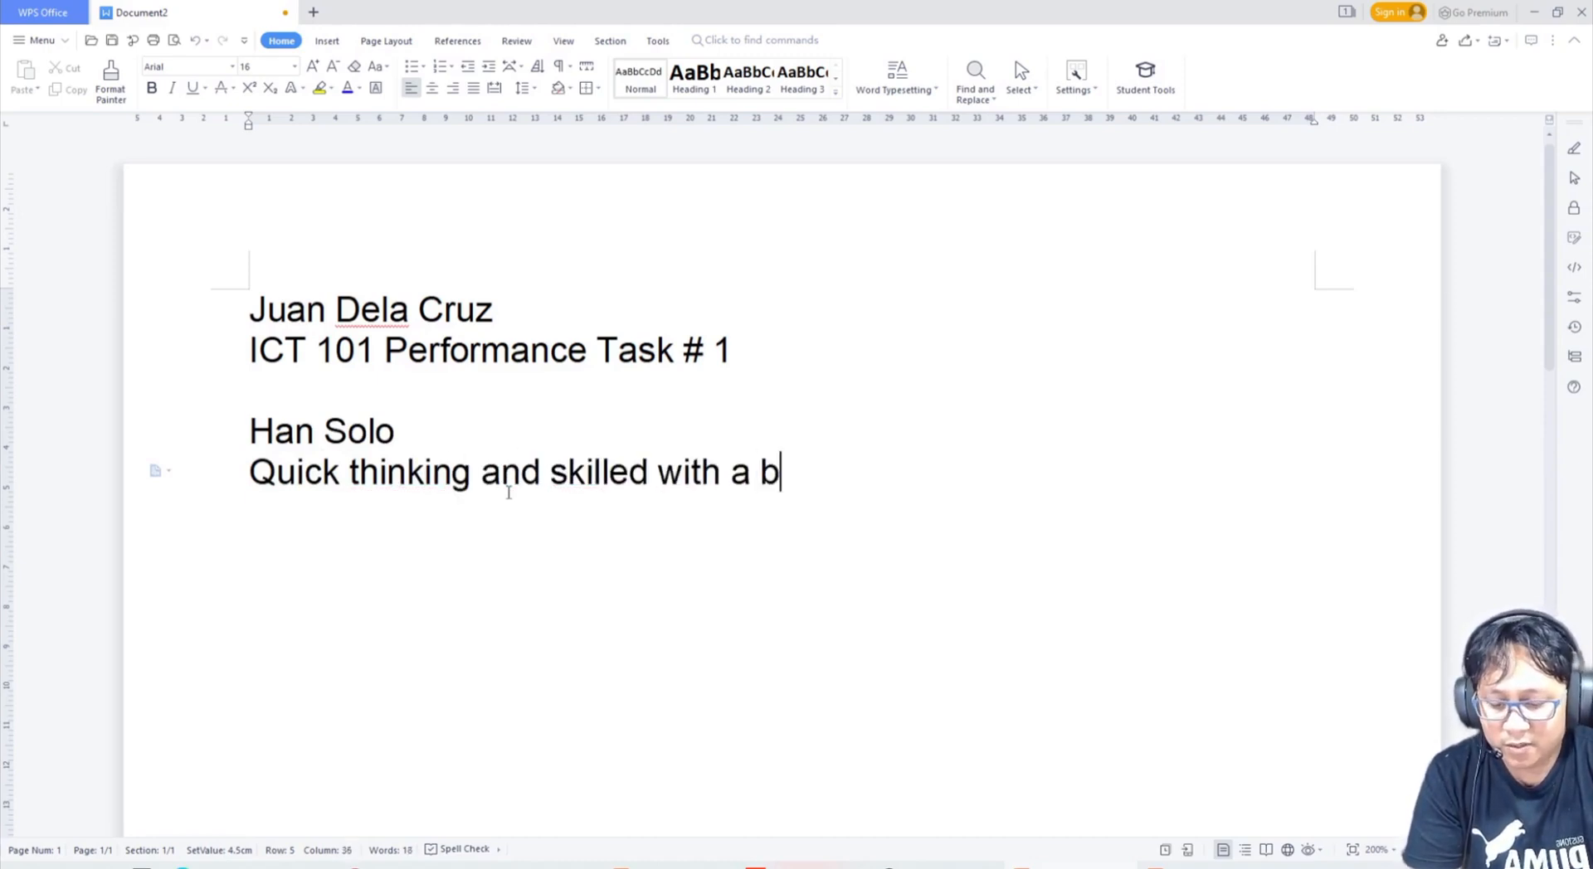
pyautogui.write('laster, HJan')
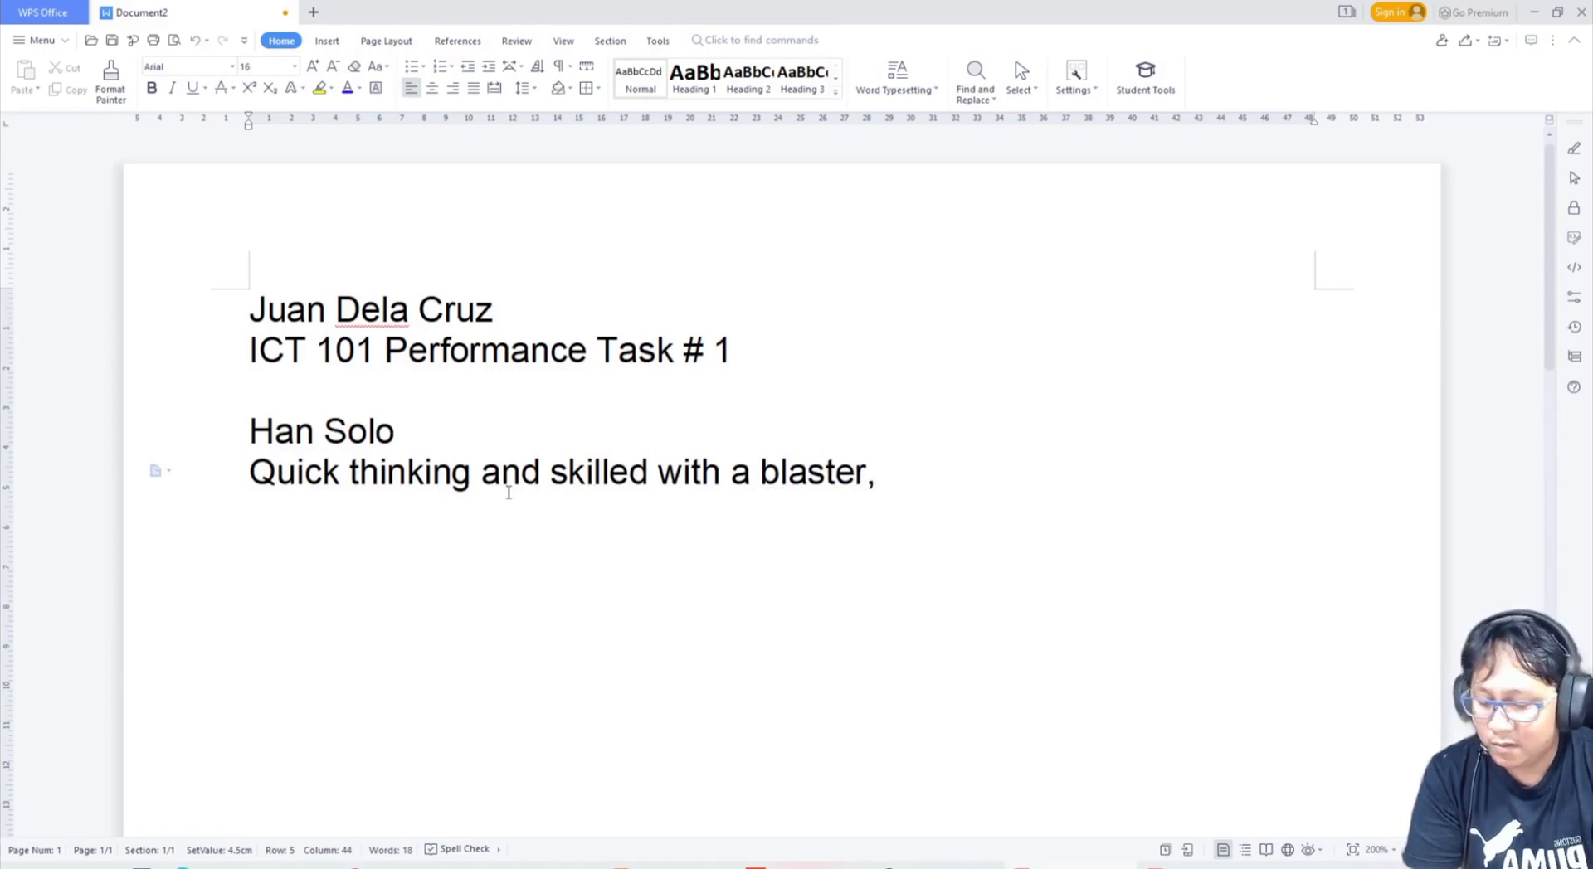
pyautogui.press('BackSpace')
pyautogui.press('BackSpace')
pyautogui.press('BackSpace')
pyautogui.write('an Sol')
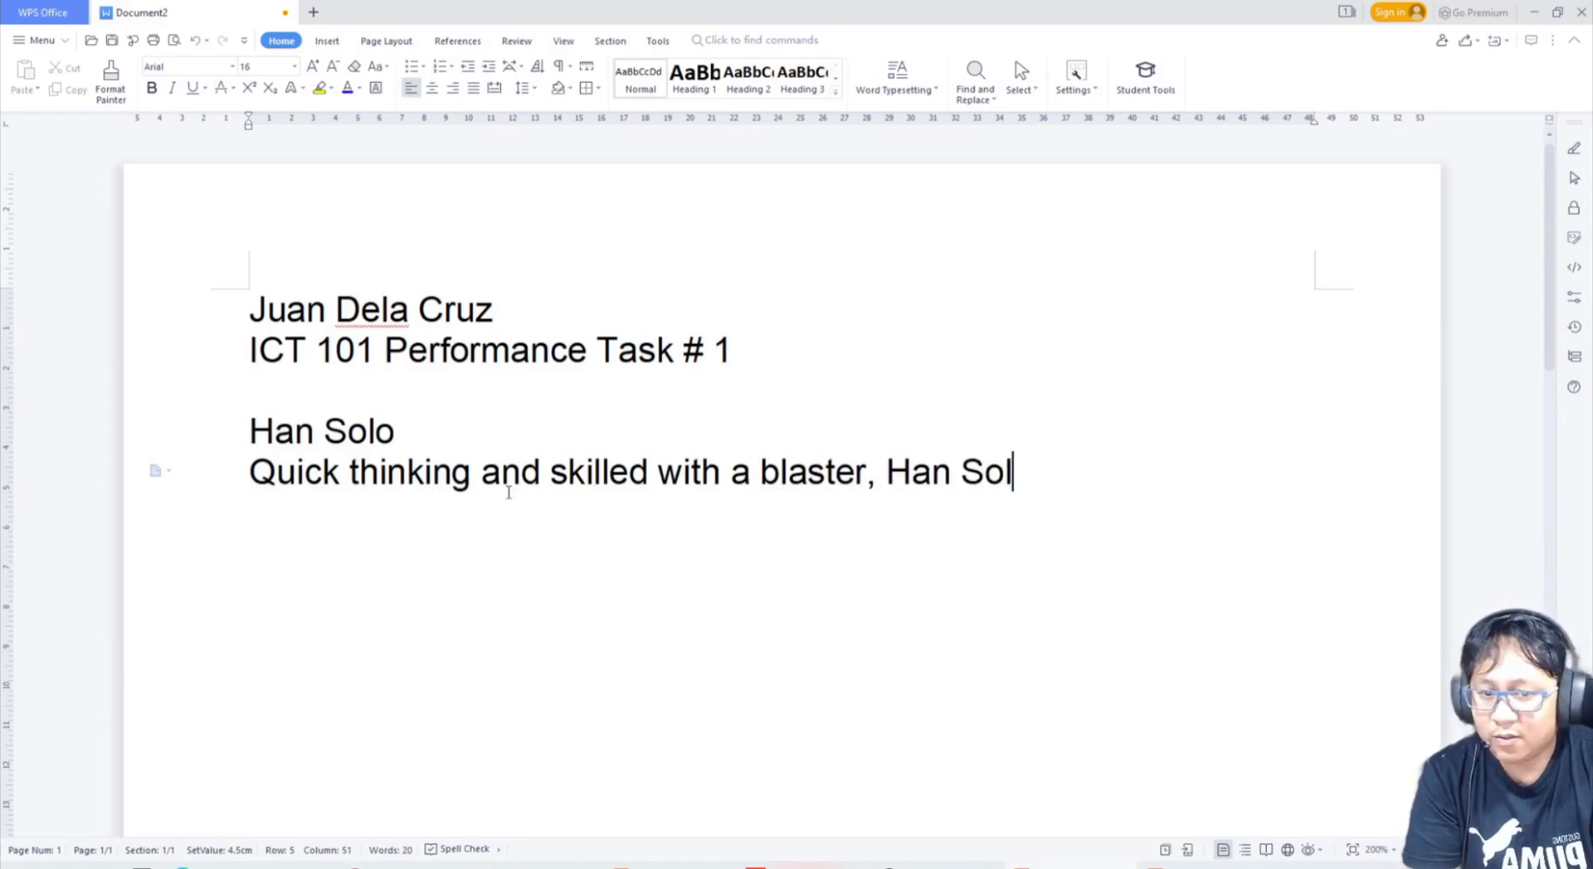
pyautogui.write('o is a smuggl')
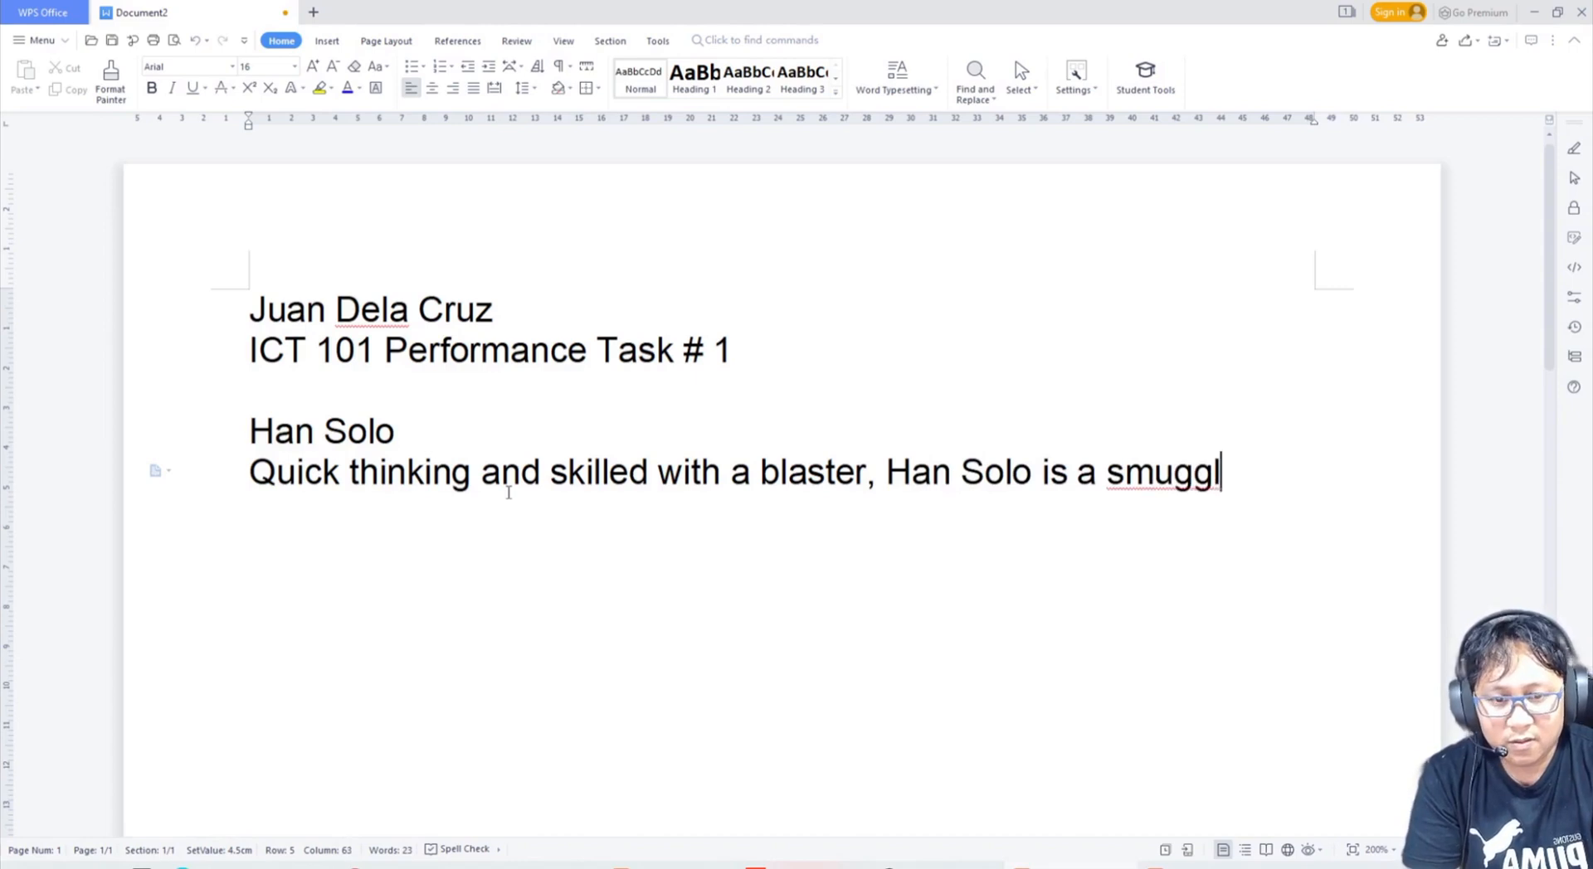
pyautogui.write('er, space pi')
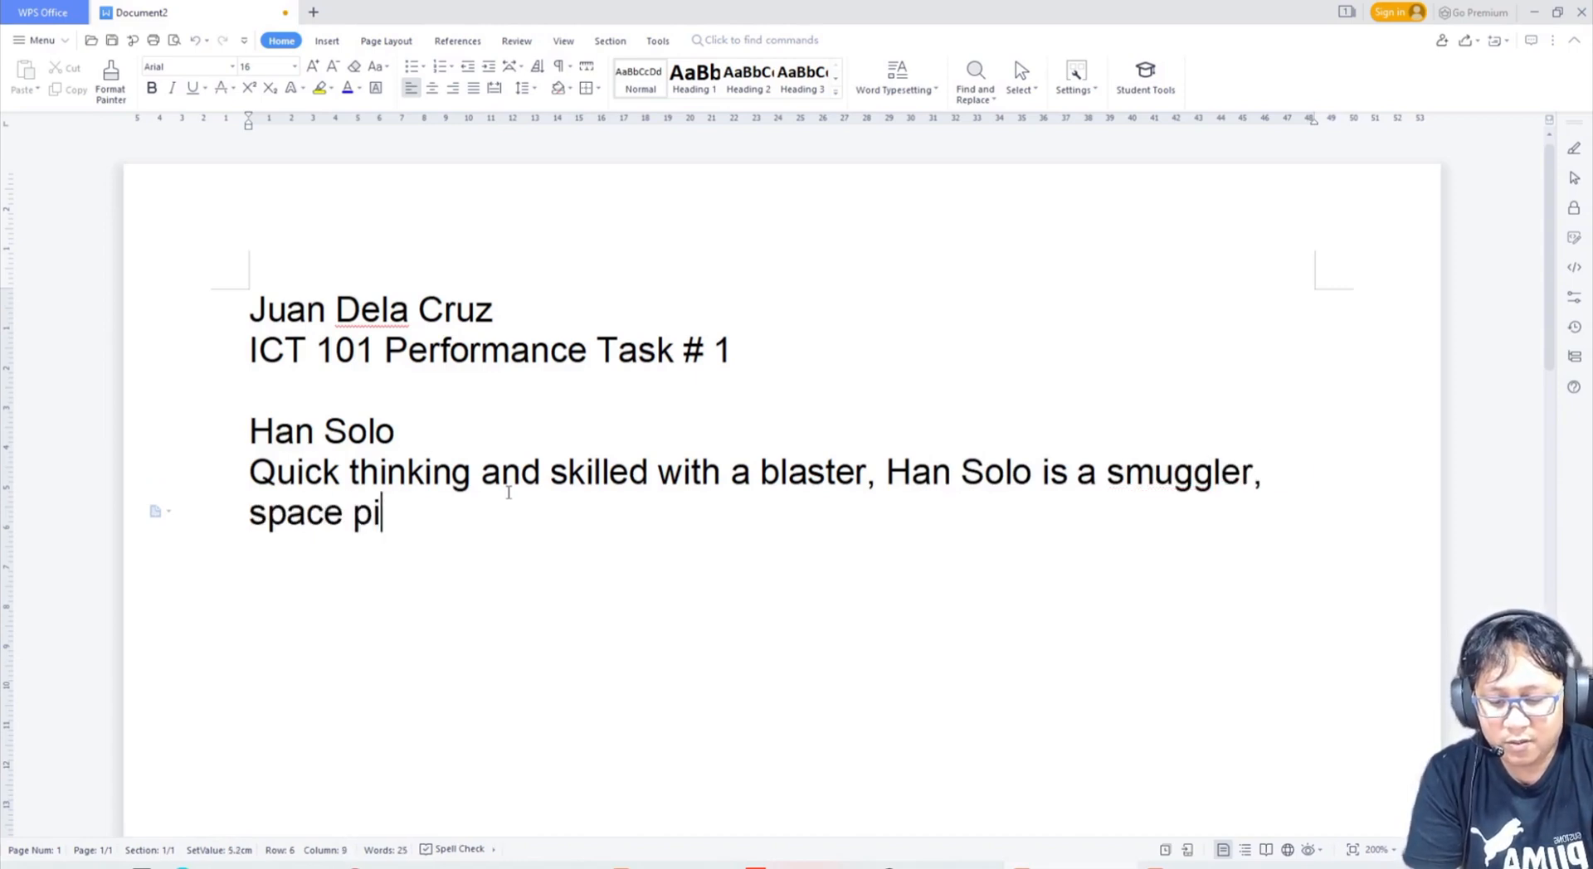
pyautogui.write('rate, and')
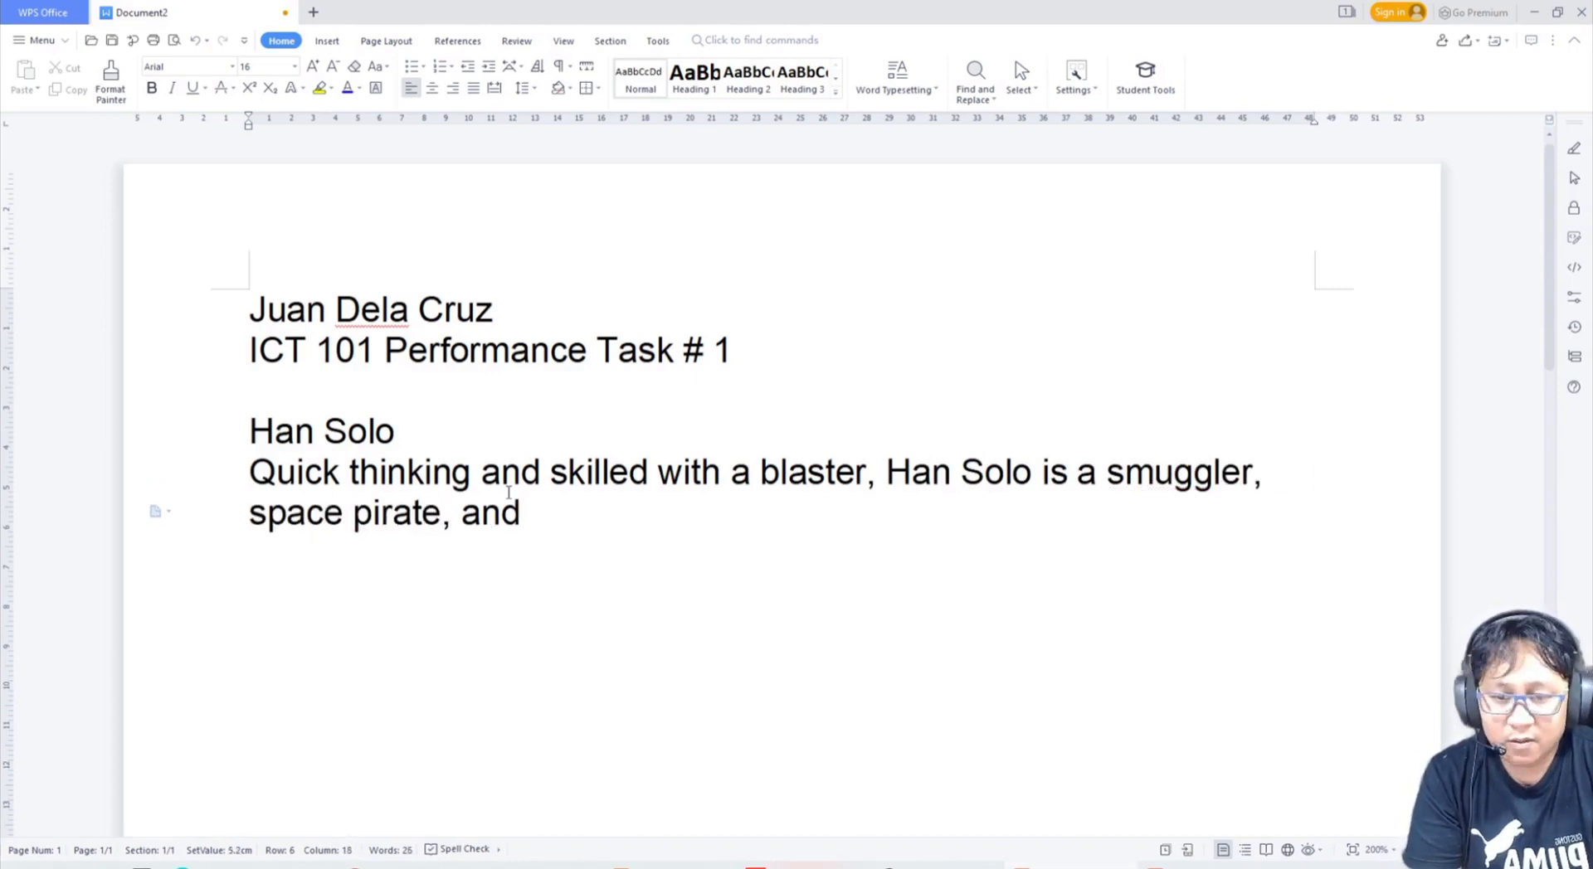
# - Finish the paragraph's first sentence with "captain of the Millennium Falcon."
pyautogui.write(' captia')
pyautogui.press('BackSpace')
pyautogui.press('BackSpace')
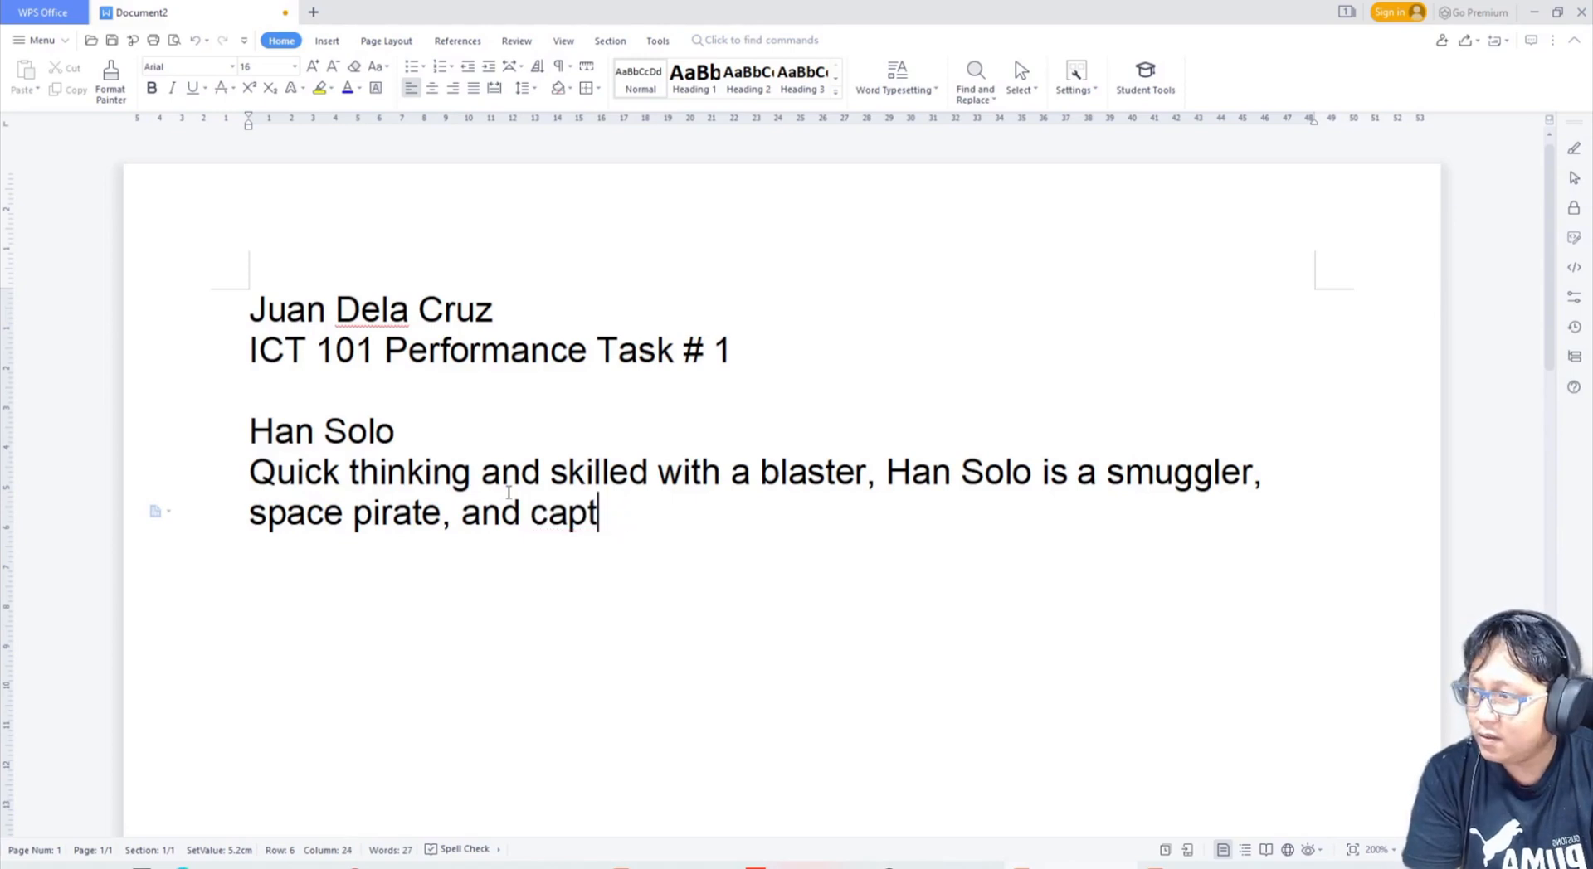
pyautogui.write('ain of the Mil')
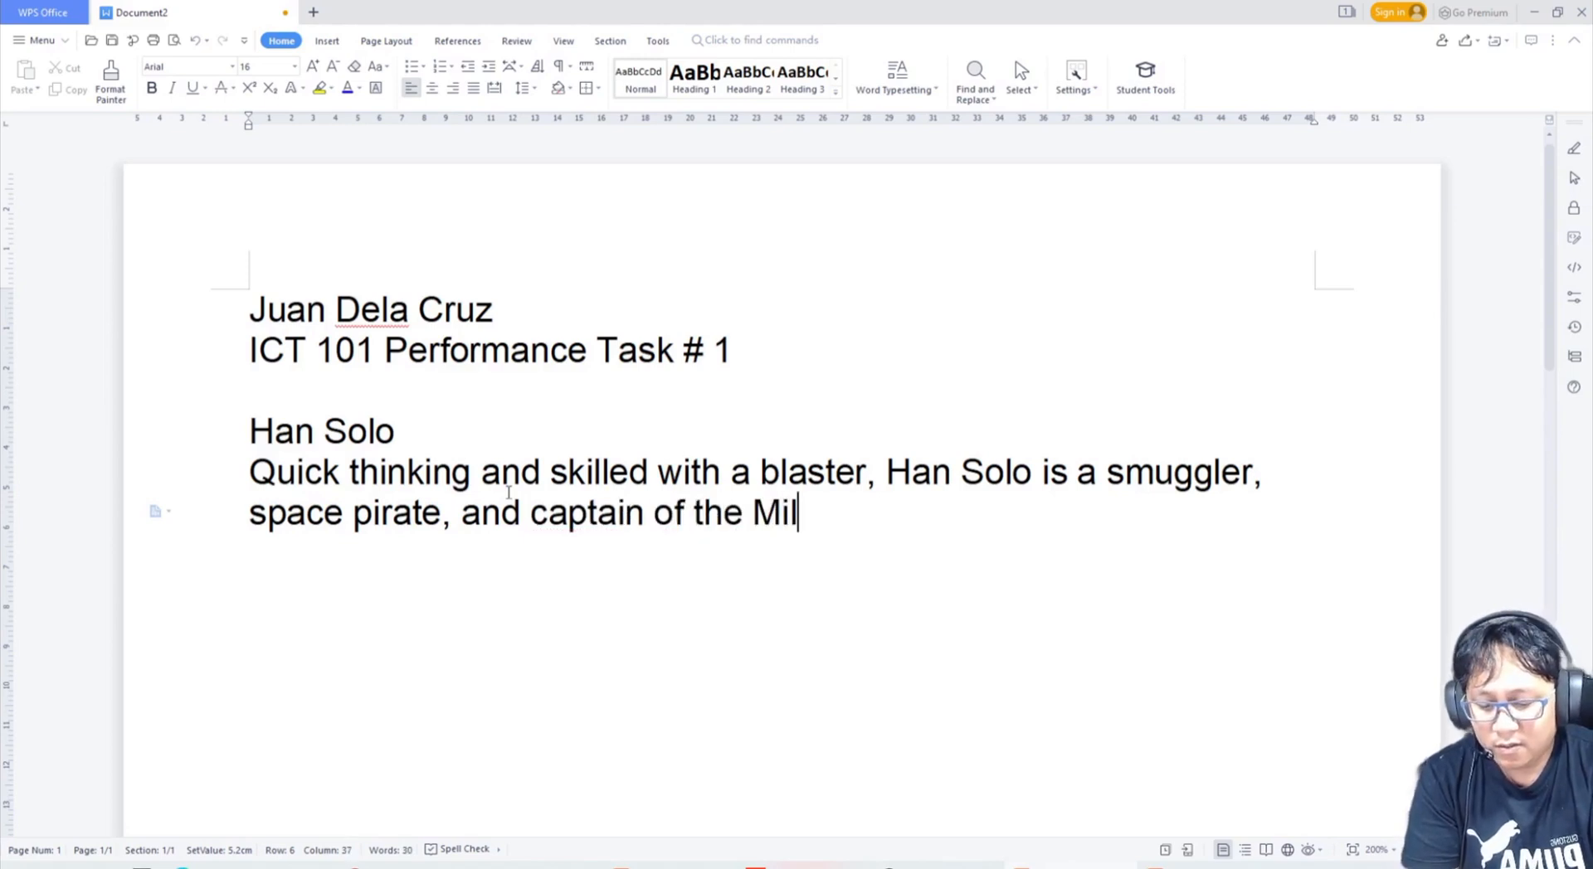
pyautogui.write('lenn')
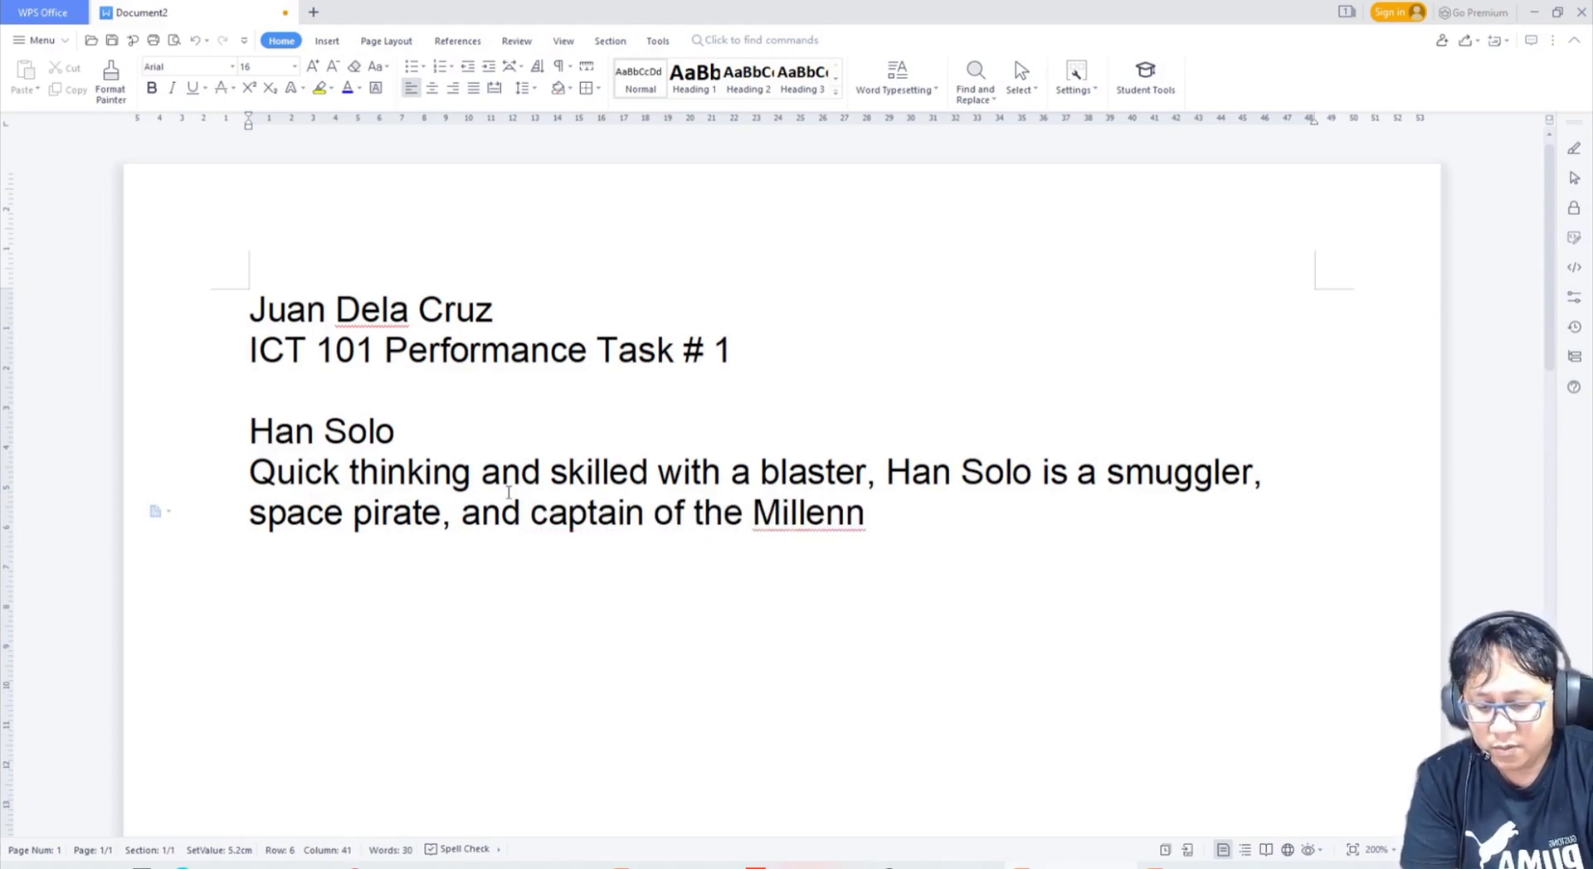
pyautogui.write('ium Facl')
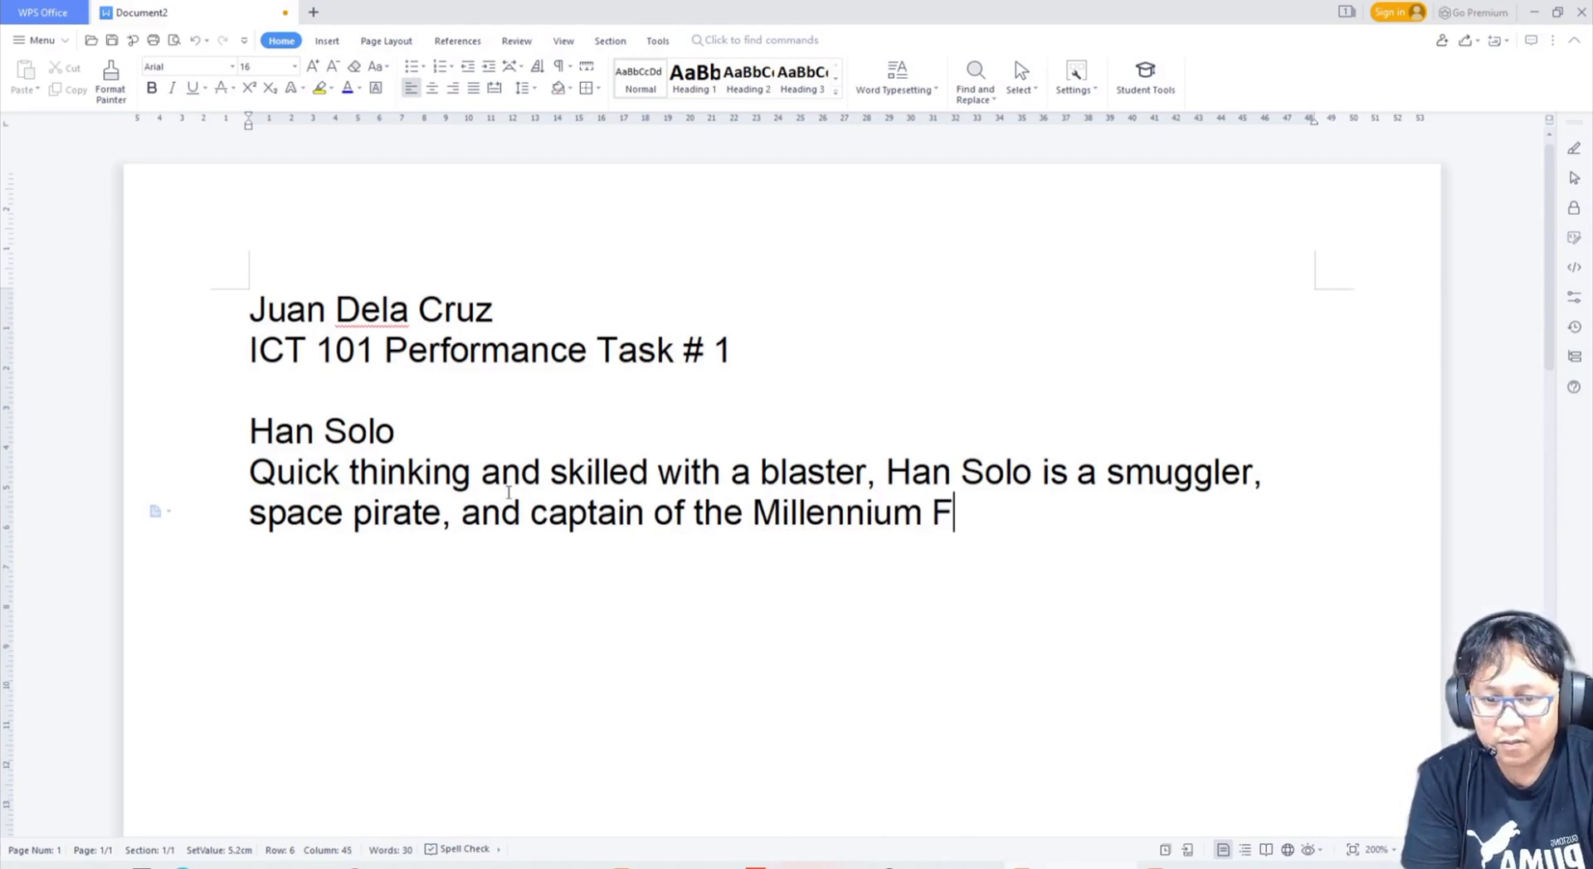
pyautogui.press('BackSpace')
pyautogui.press('BackSpace')
pyautogui.write('lcon.')
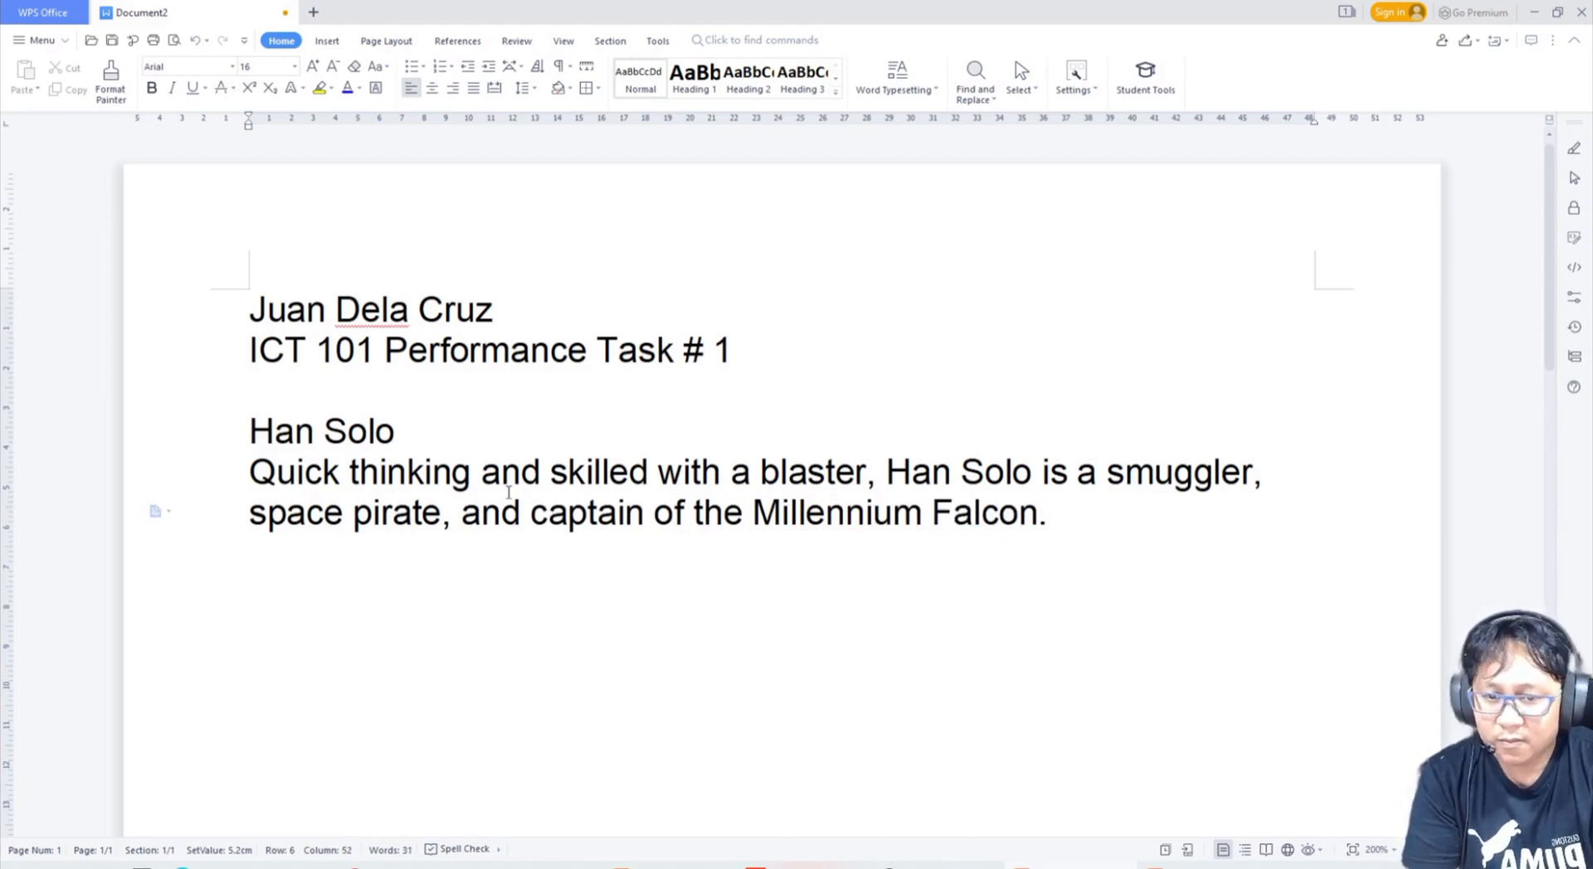
# - Start the paragraph's second sentence with "When he and his wookee"
pyautogui.write(' When he and')
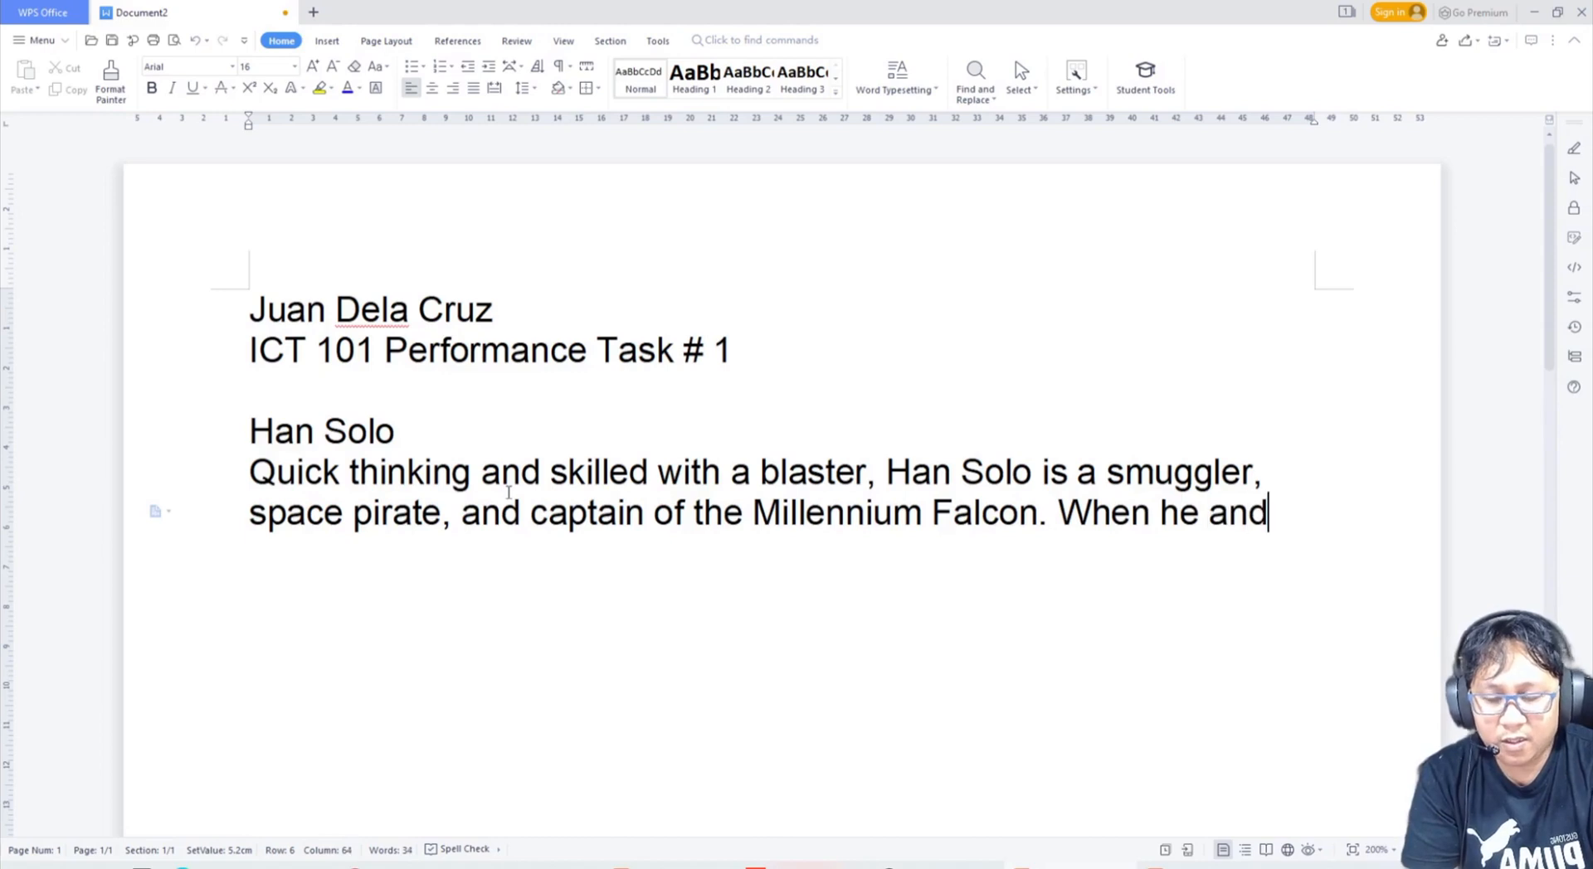
pyautogui.write(' his wookee')
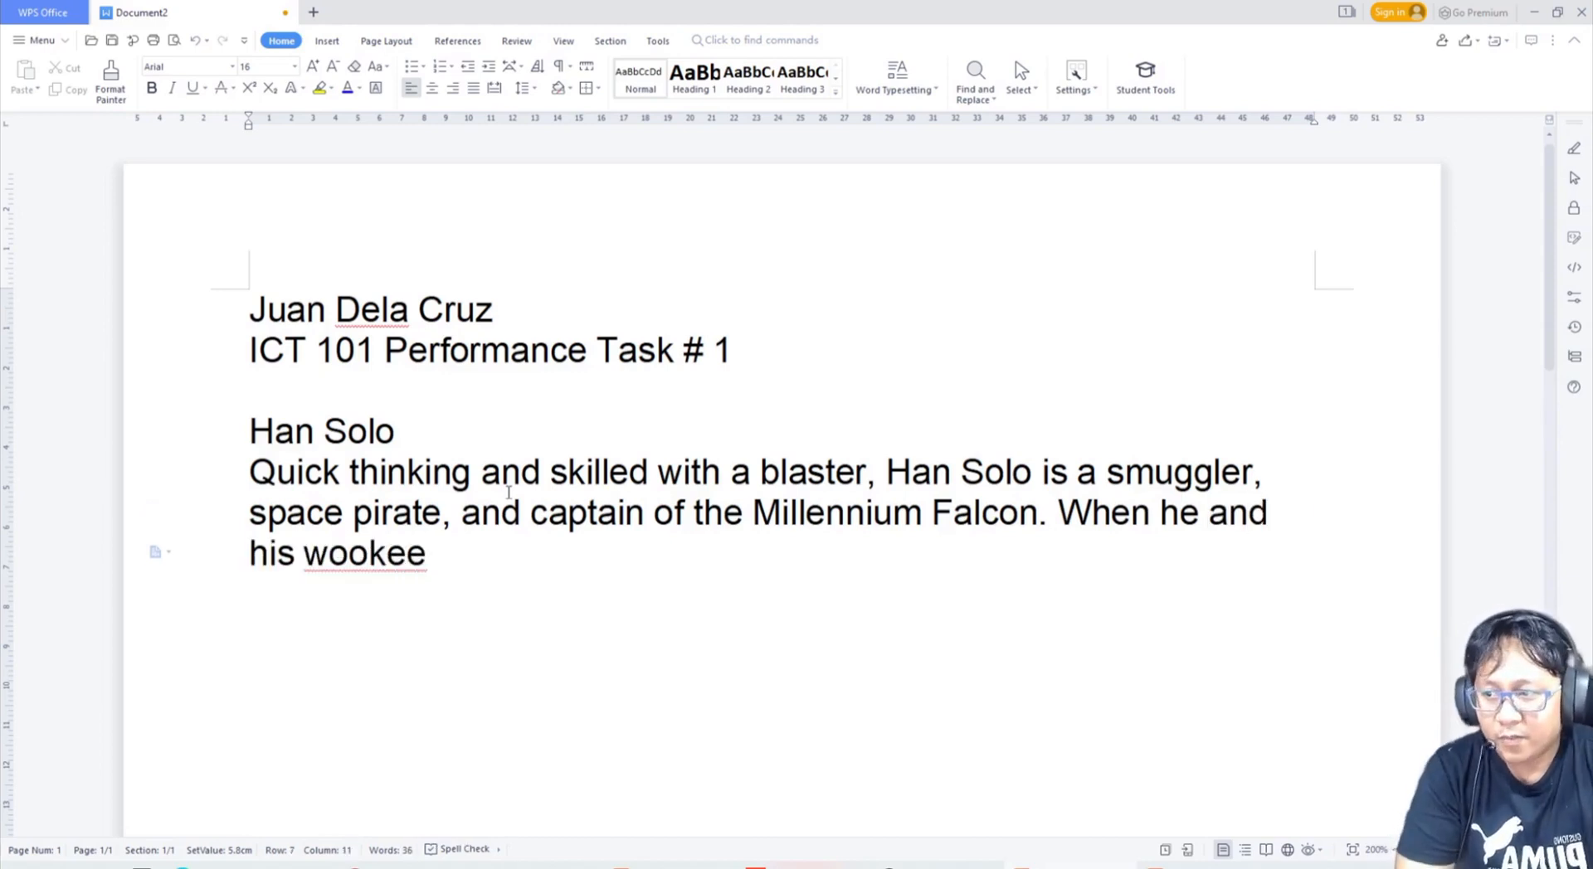
pyautogui.moveTo(1269, 472); pyautogui.dragTo(900, 467)
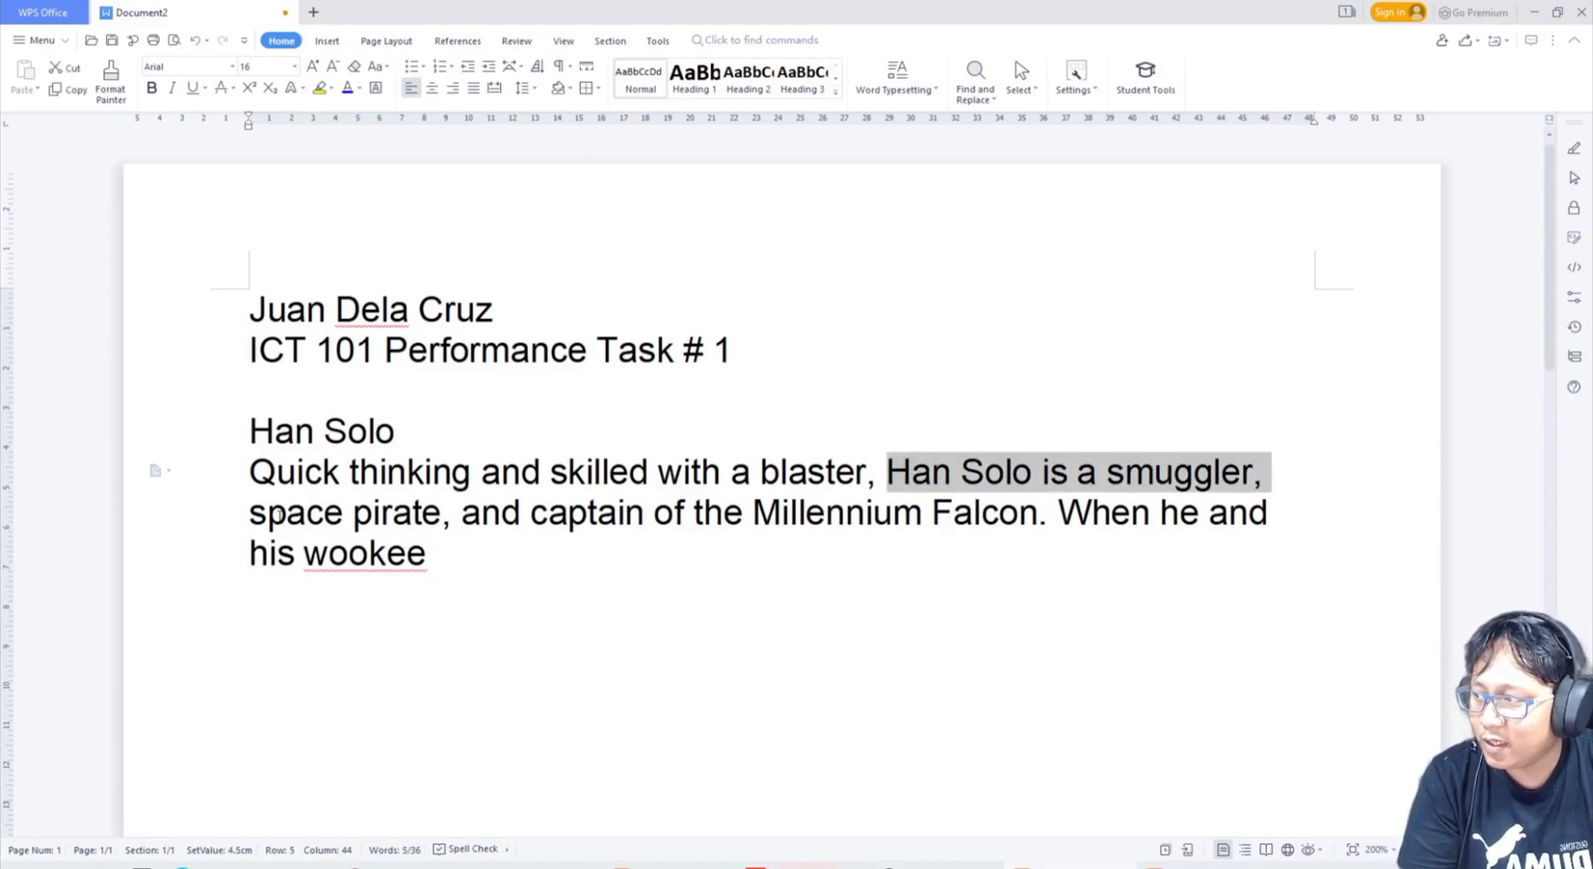
pyautogui.click(224, 523)
pyautogui.click(493, 554)
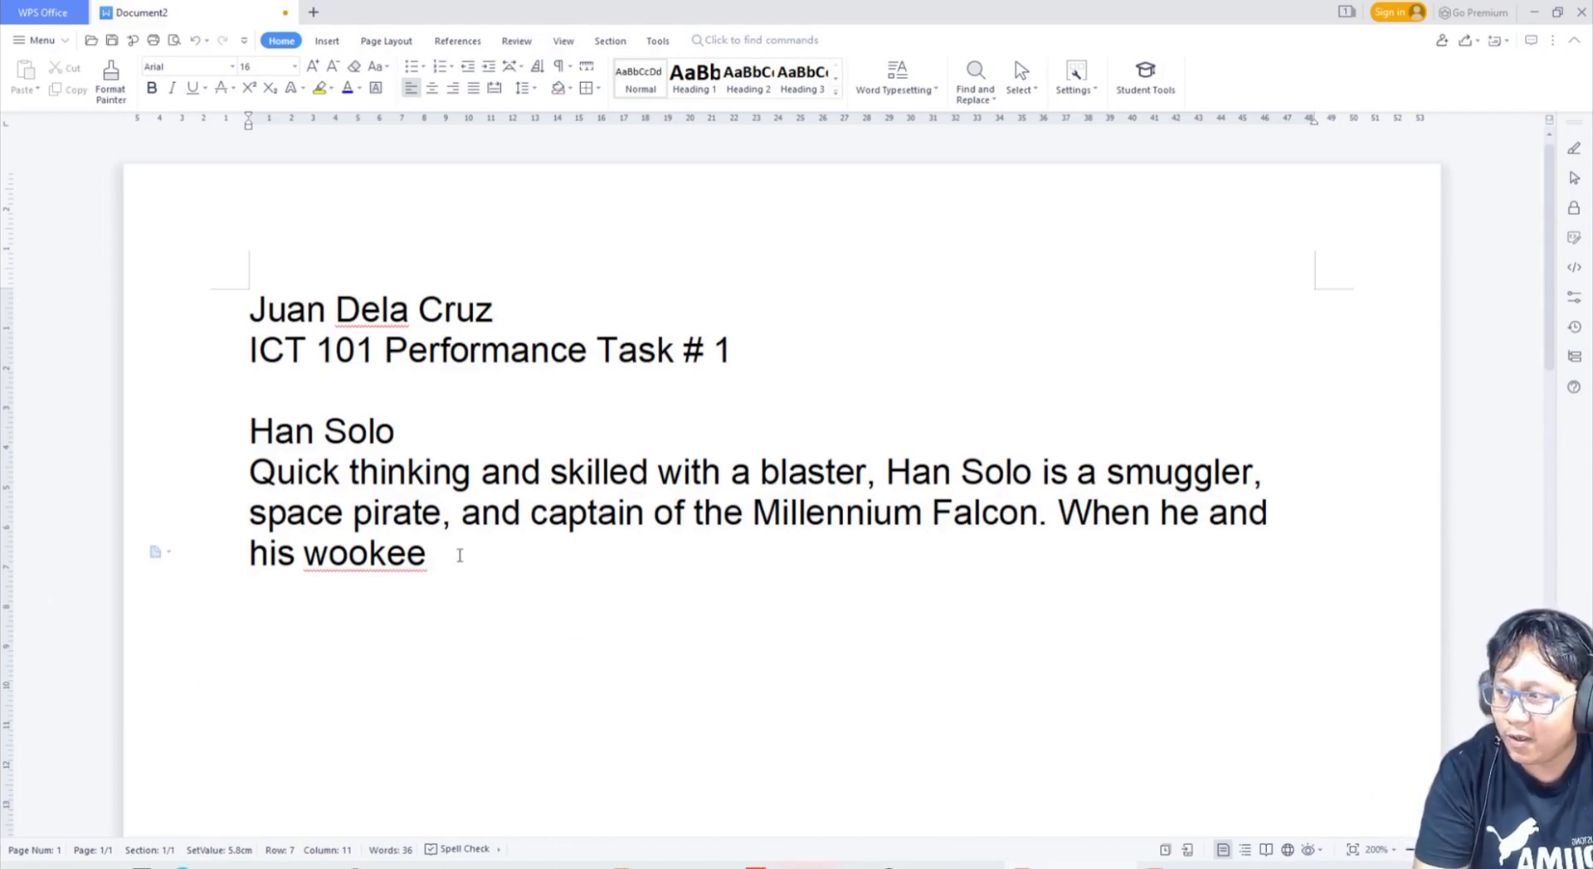
# - Replace the last word of the paragraph with the capitalised "Wookee" and add a space after it
pyautogui.press('BackSpace')
pyautogui.press('BackSpace')
pyautogui.press('BackSpace')
pyautogui.press('BackSpace')
pyautogui.press('BackSpace')
pyautogui.press('BackSpace')
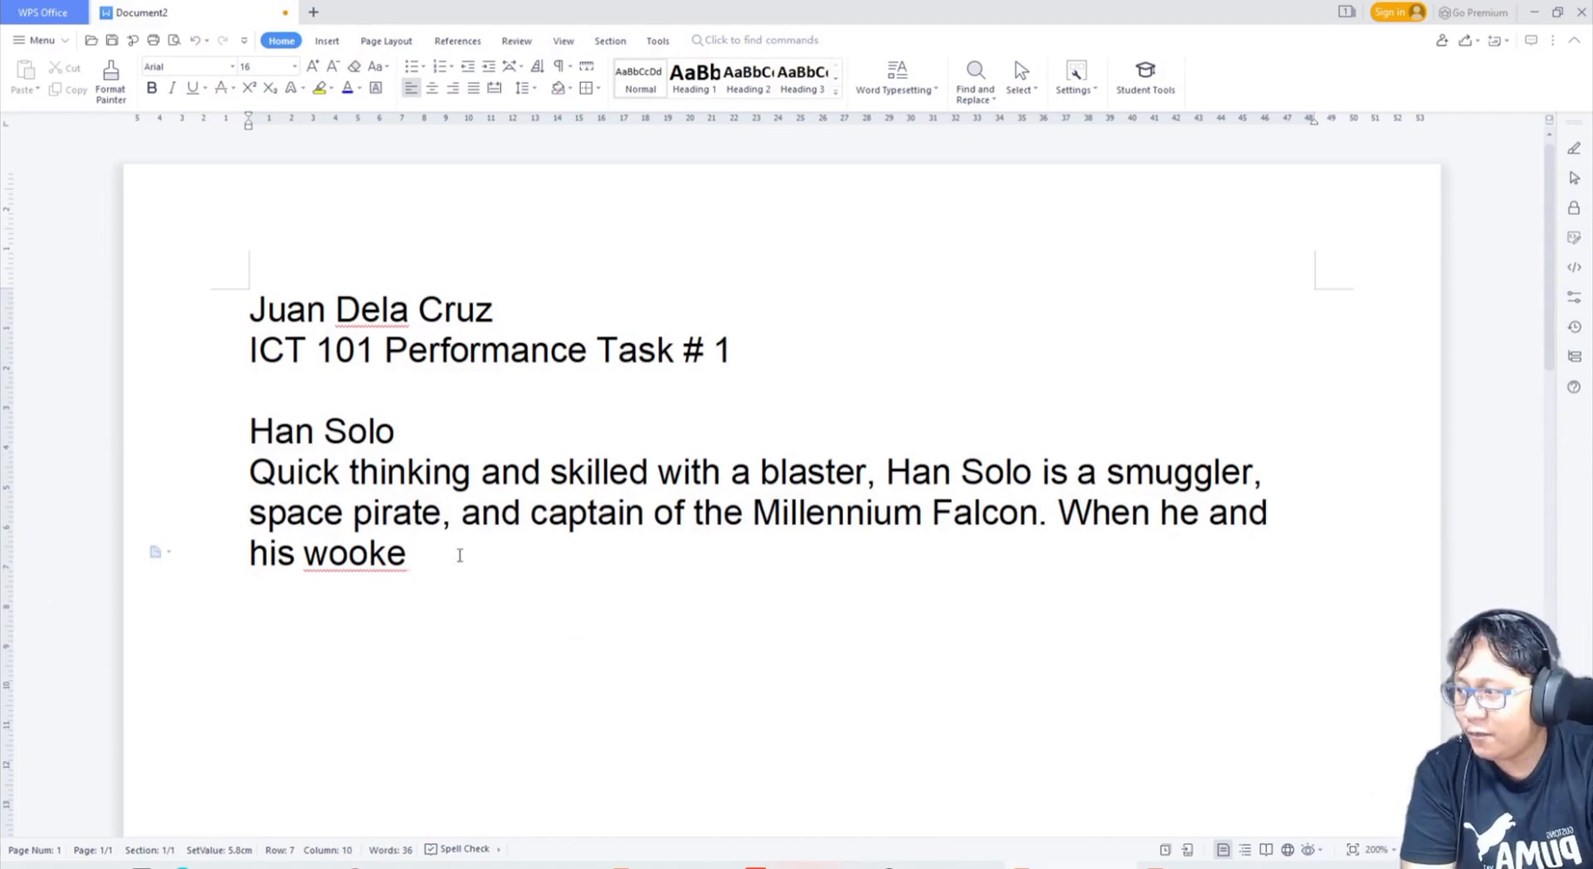
pyautogui.write('Wookee ')
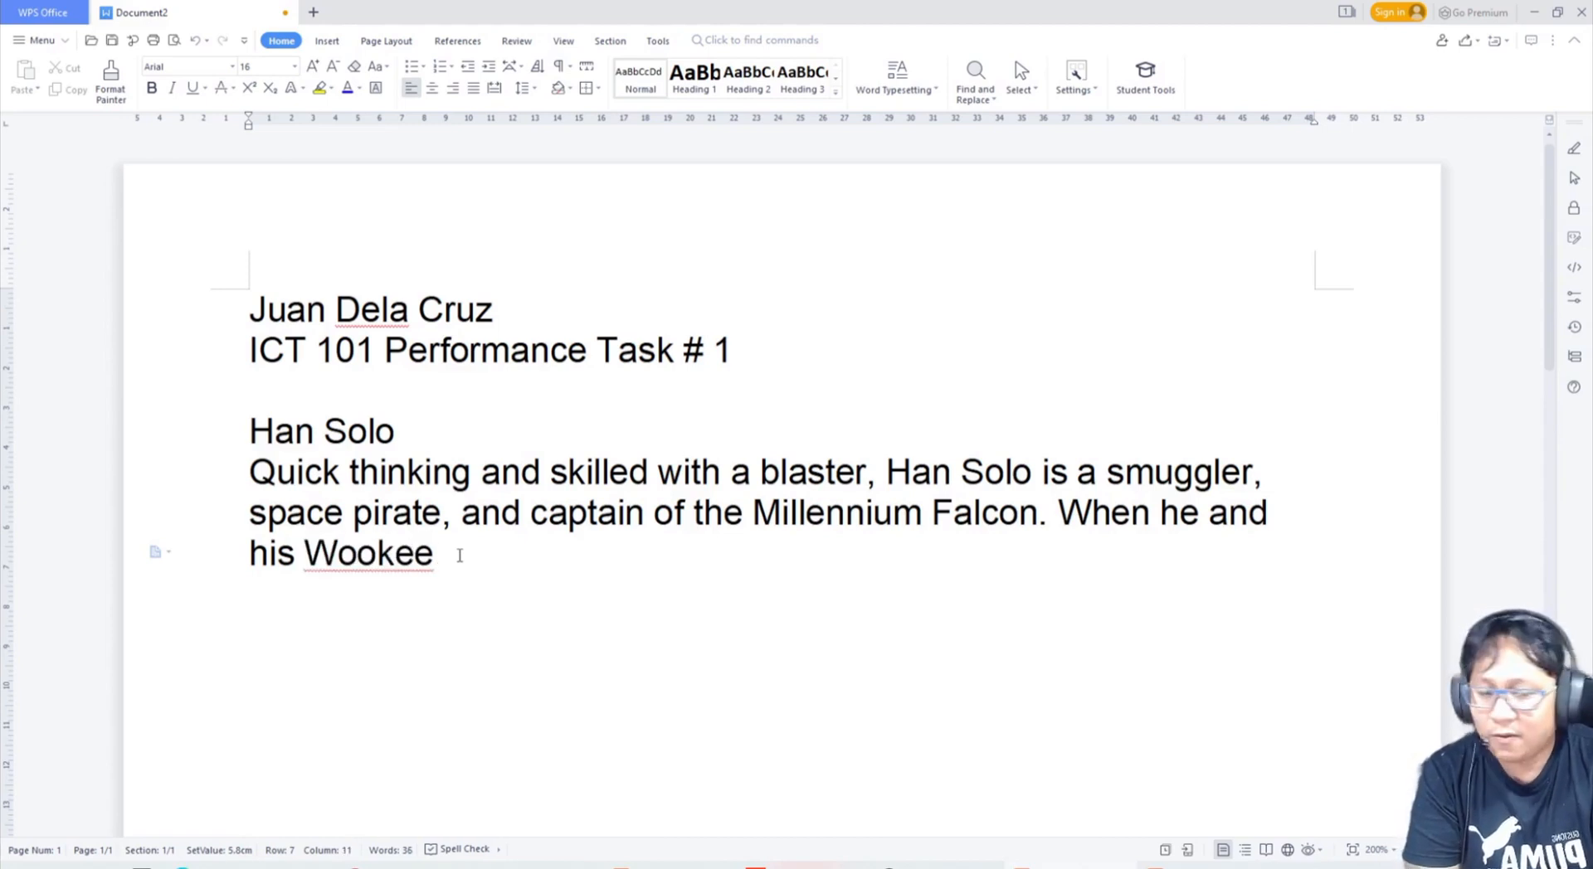
# - Continue the second sentence with "first mate, Chewbacca, are hired to transport"
pyautogui.write('first name')
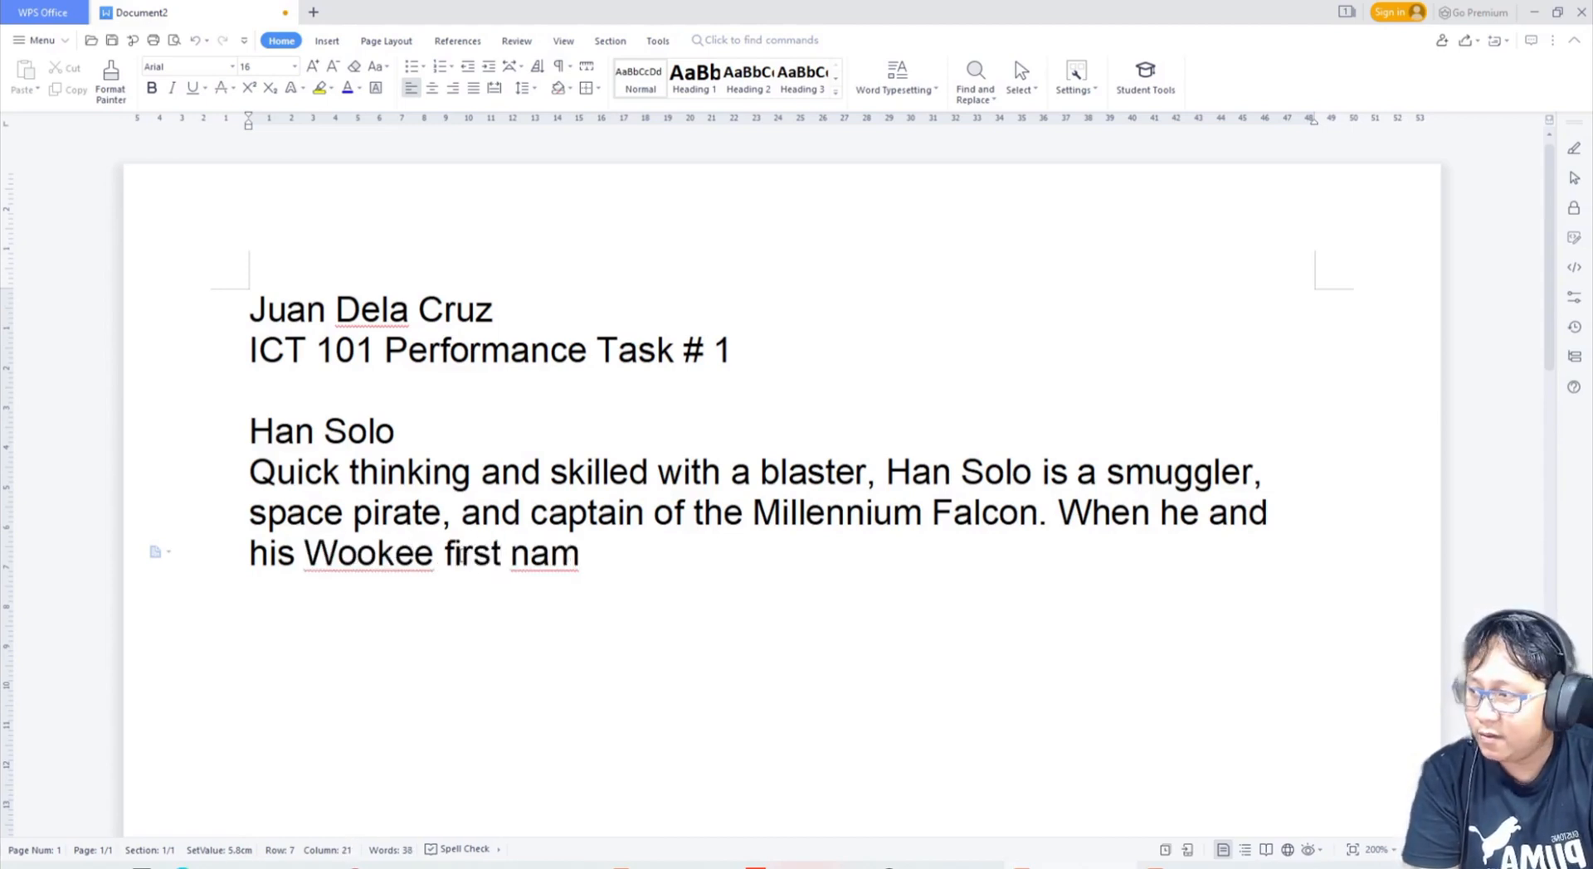
pyautogui.press('BackSpace')
pyautogui.press('BackSpace')
pyautogui.press('BackSpace')
pyautogui.press('BackSpace')
pyautogui.write('mate')
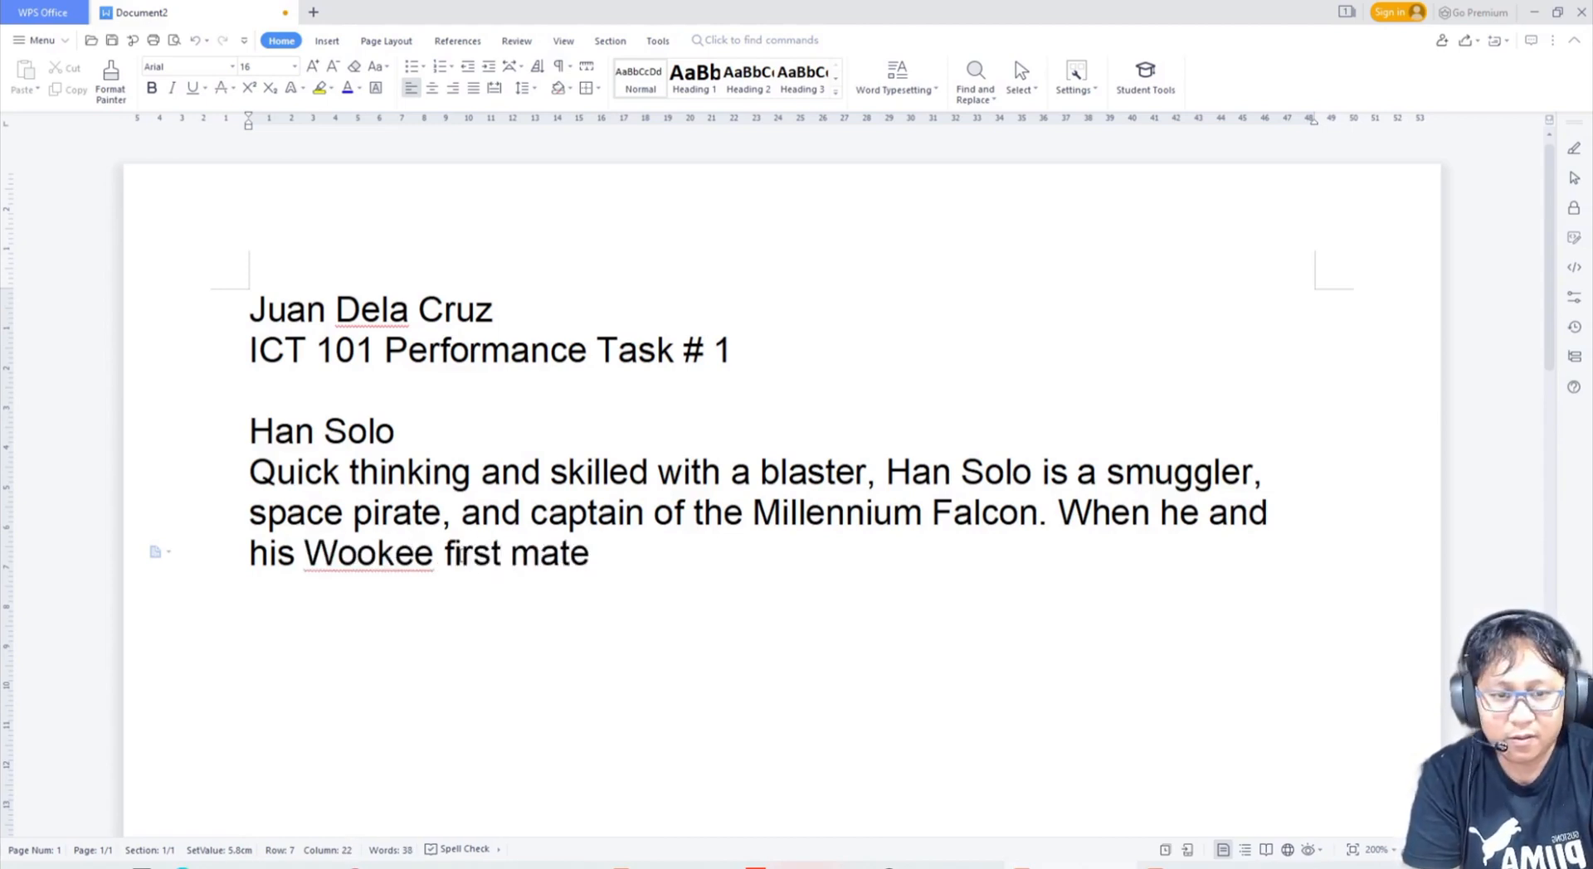
pyautogui.write(', Chewbac')
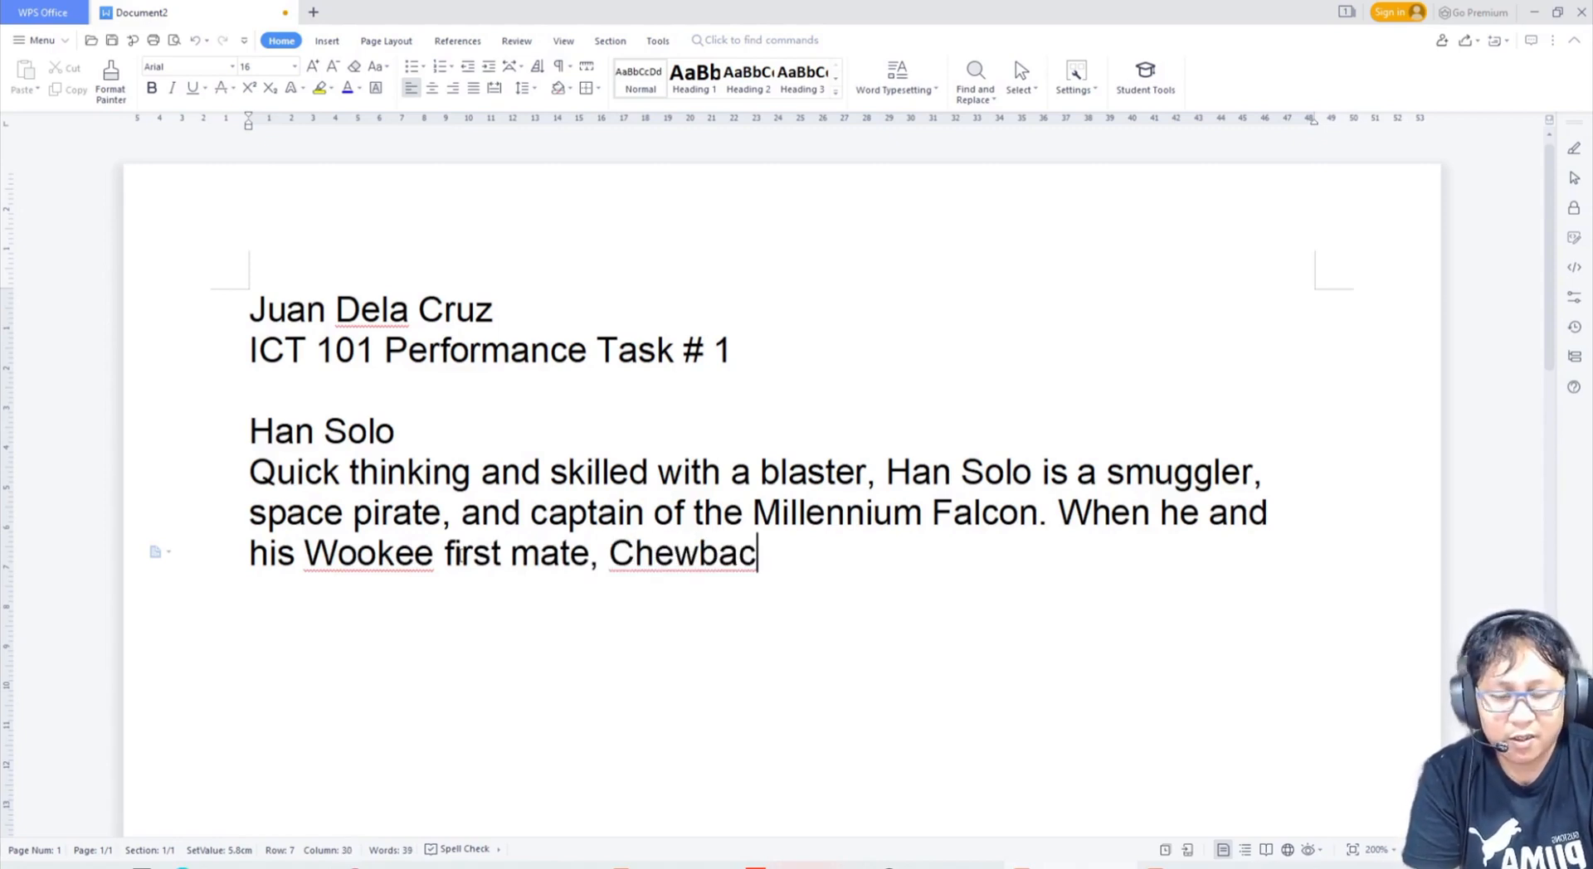
pyautogui.write('ca, are hire')
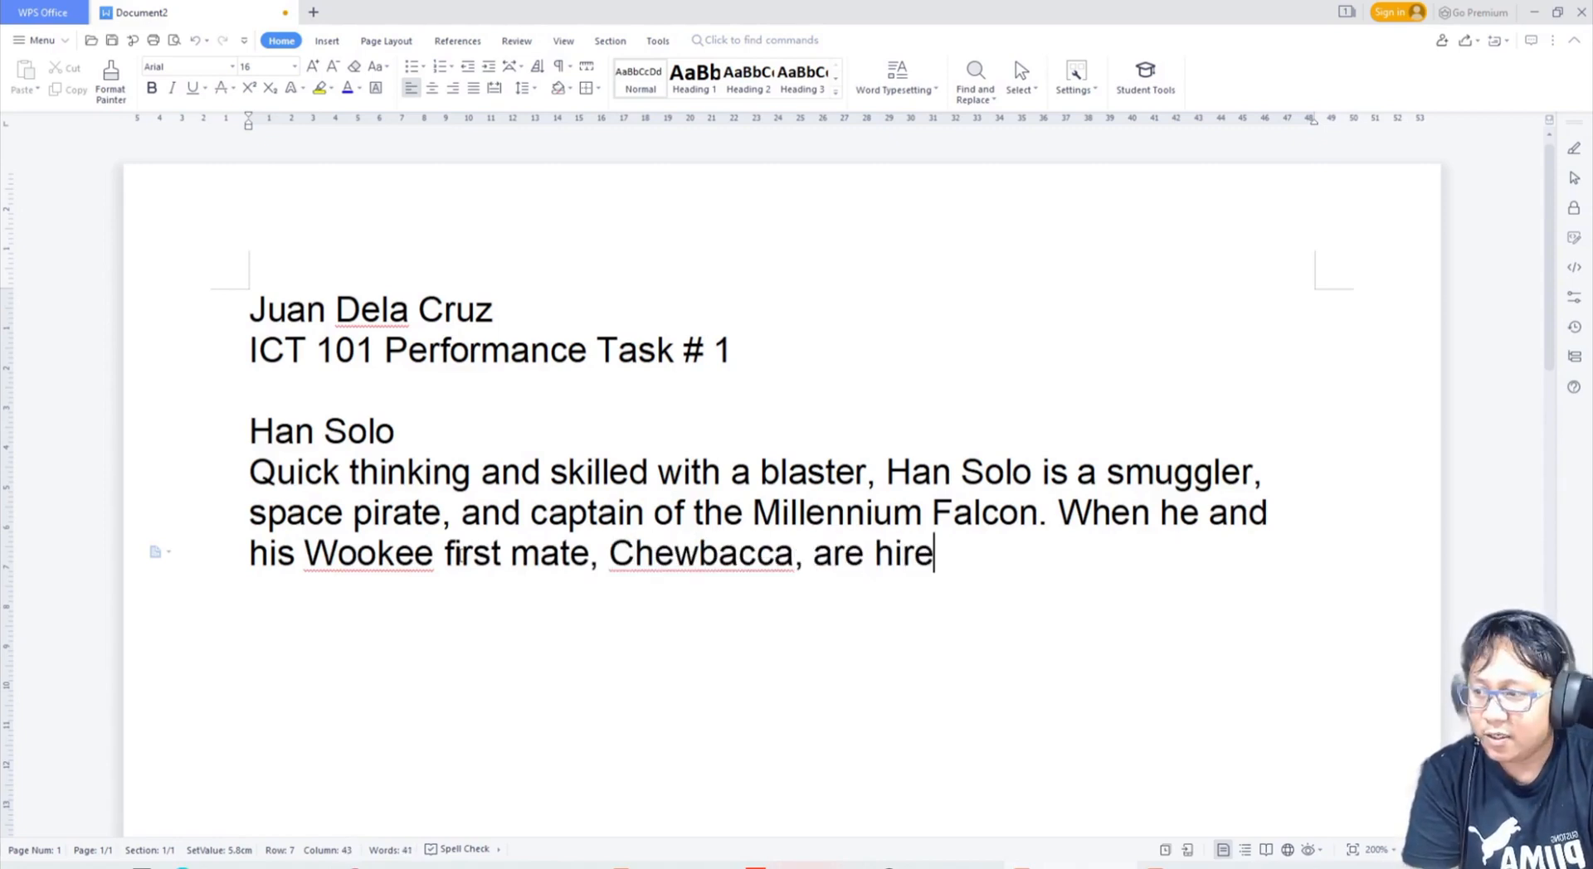
pyautogui.write('d to transport')
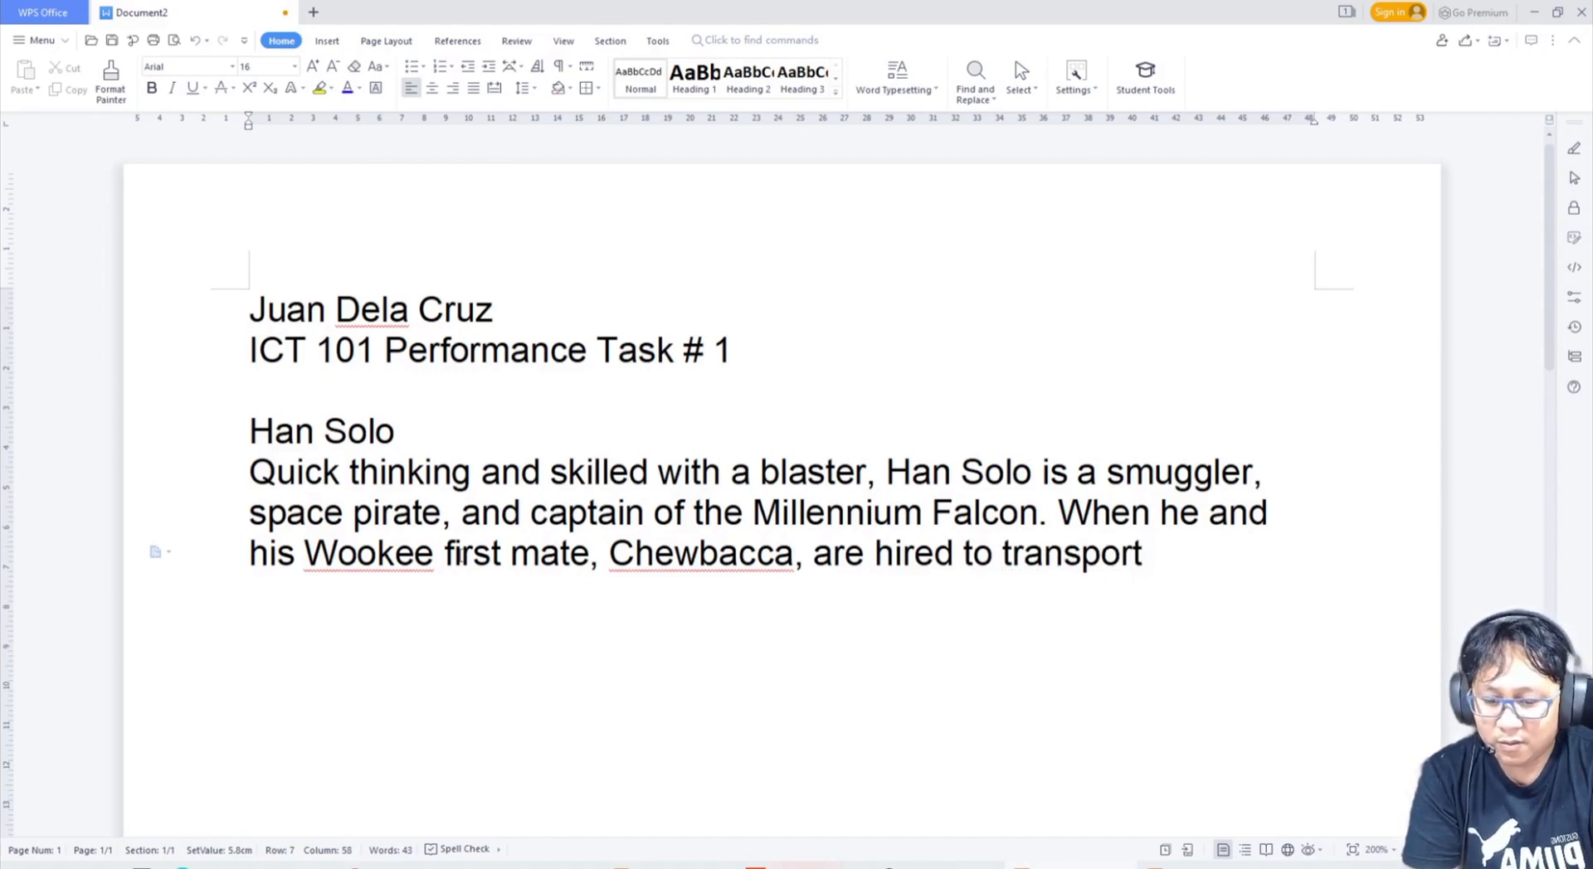
# - Continue the sentence with "Luke Skywalker and Obi-Wan Kenobi"
pyautogui.write(' Luke')
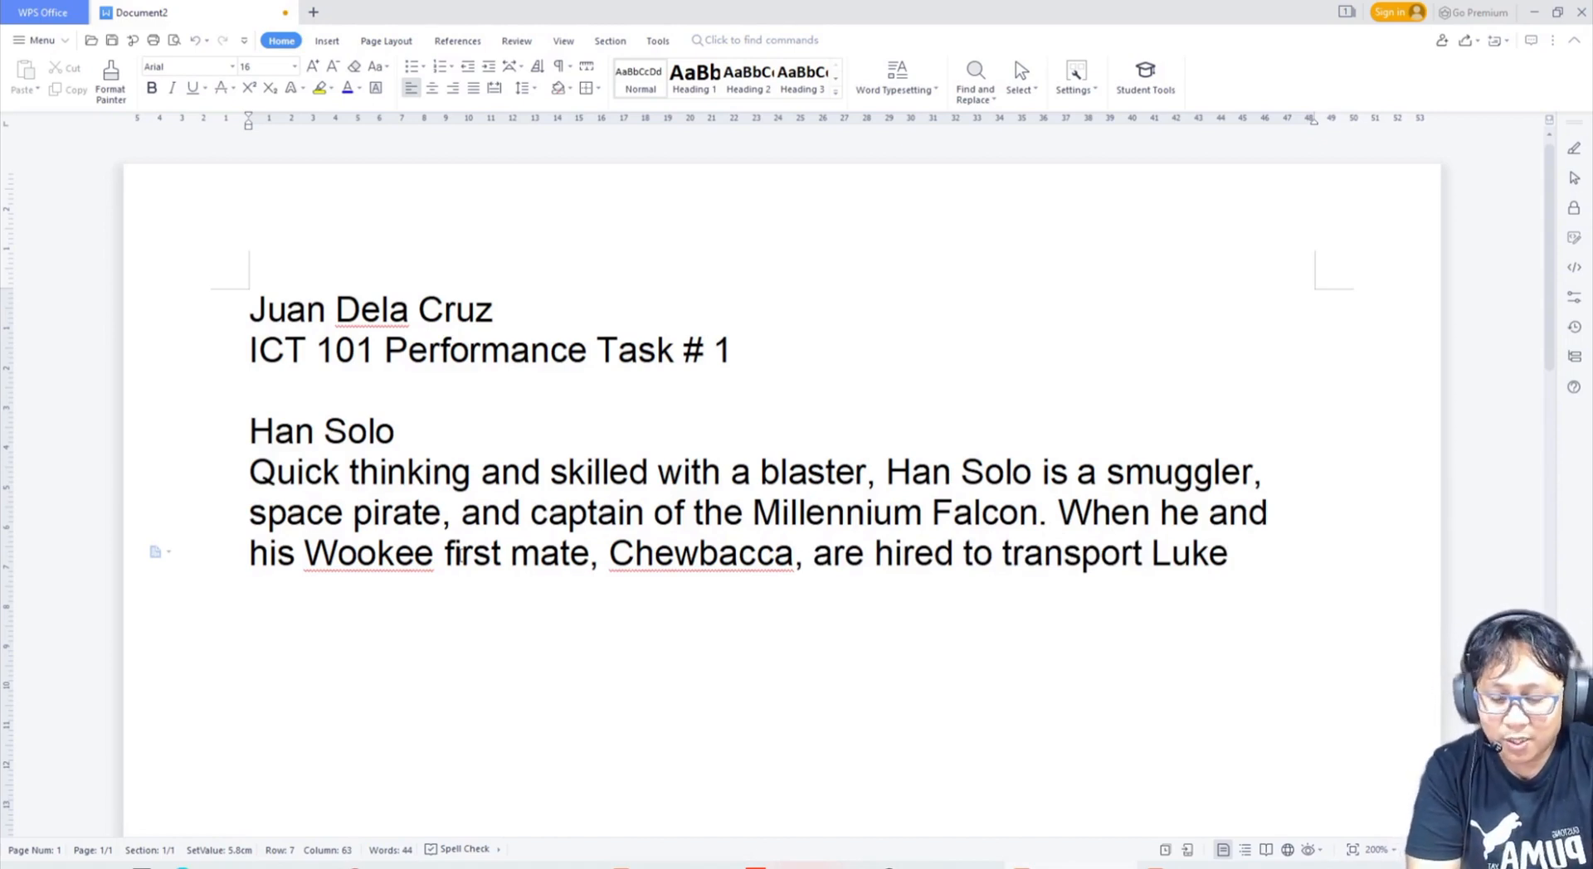
pyautogui.write('Skywalker')
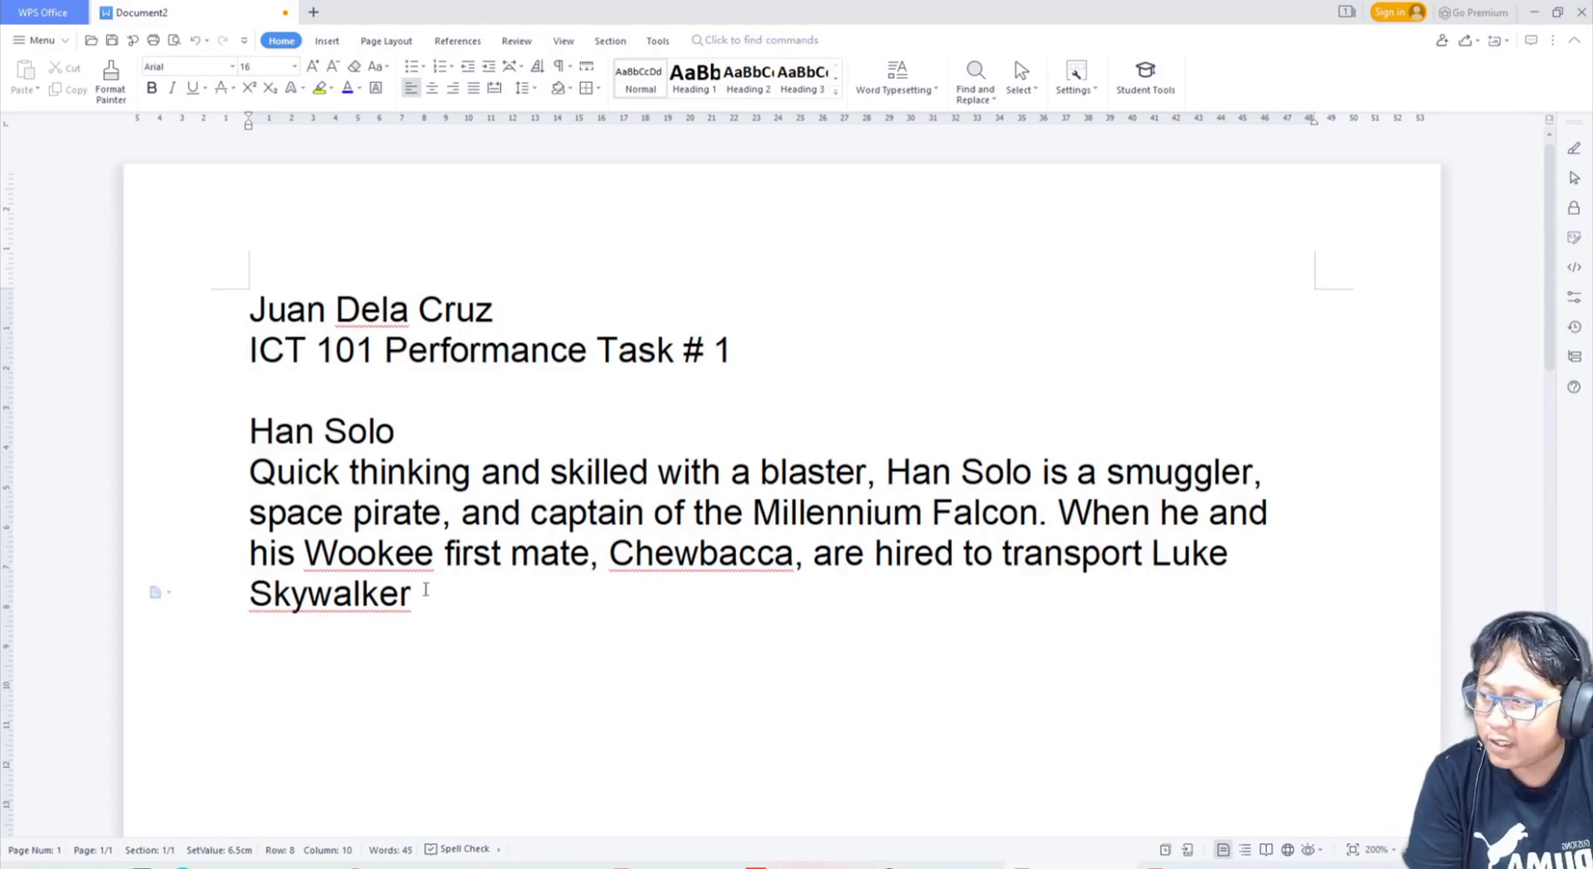
pyautogui.moveTo(423, 591); pyautogui.dragTo(251, 471)
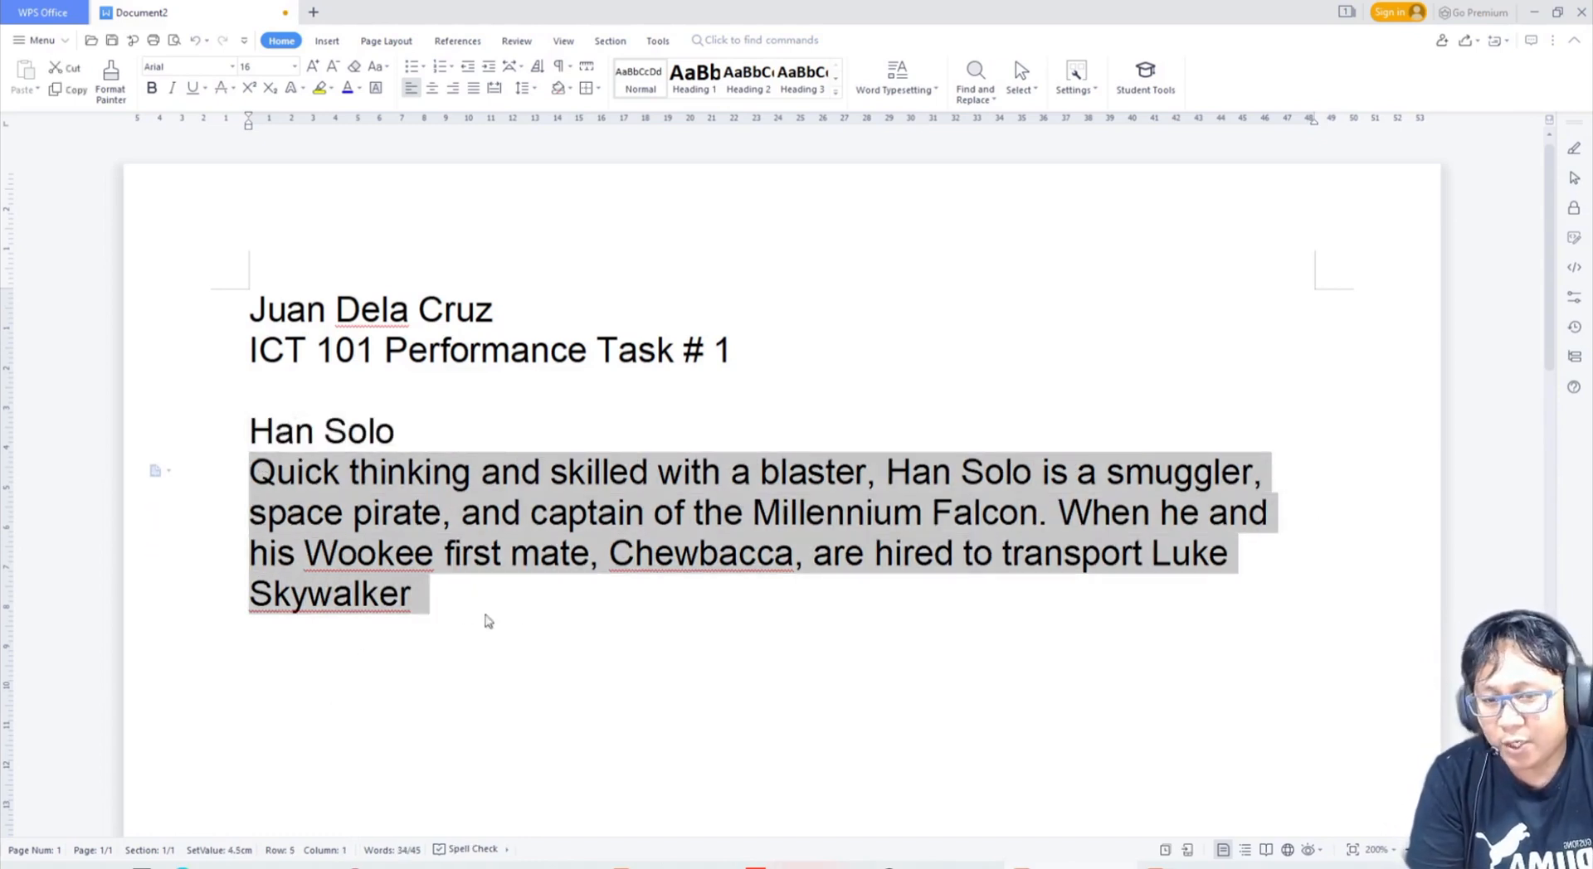
pyautogui.click(526, 597)
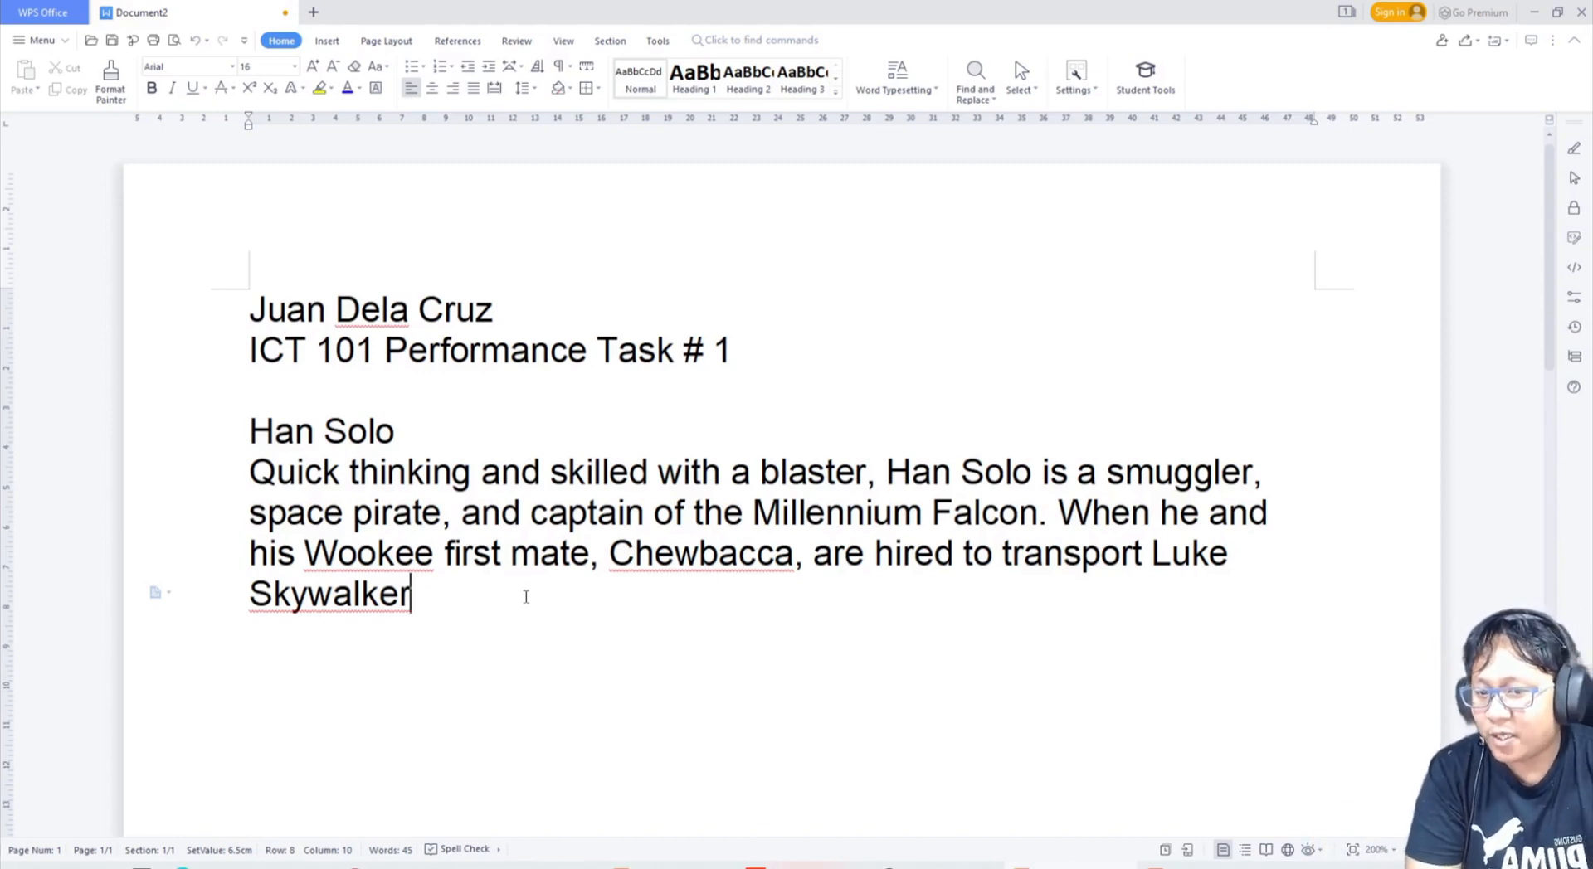
pyautogui.write('and')
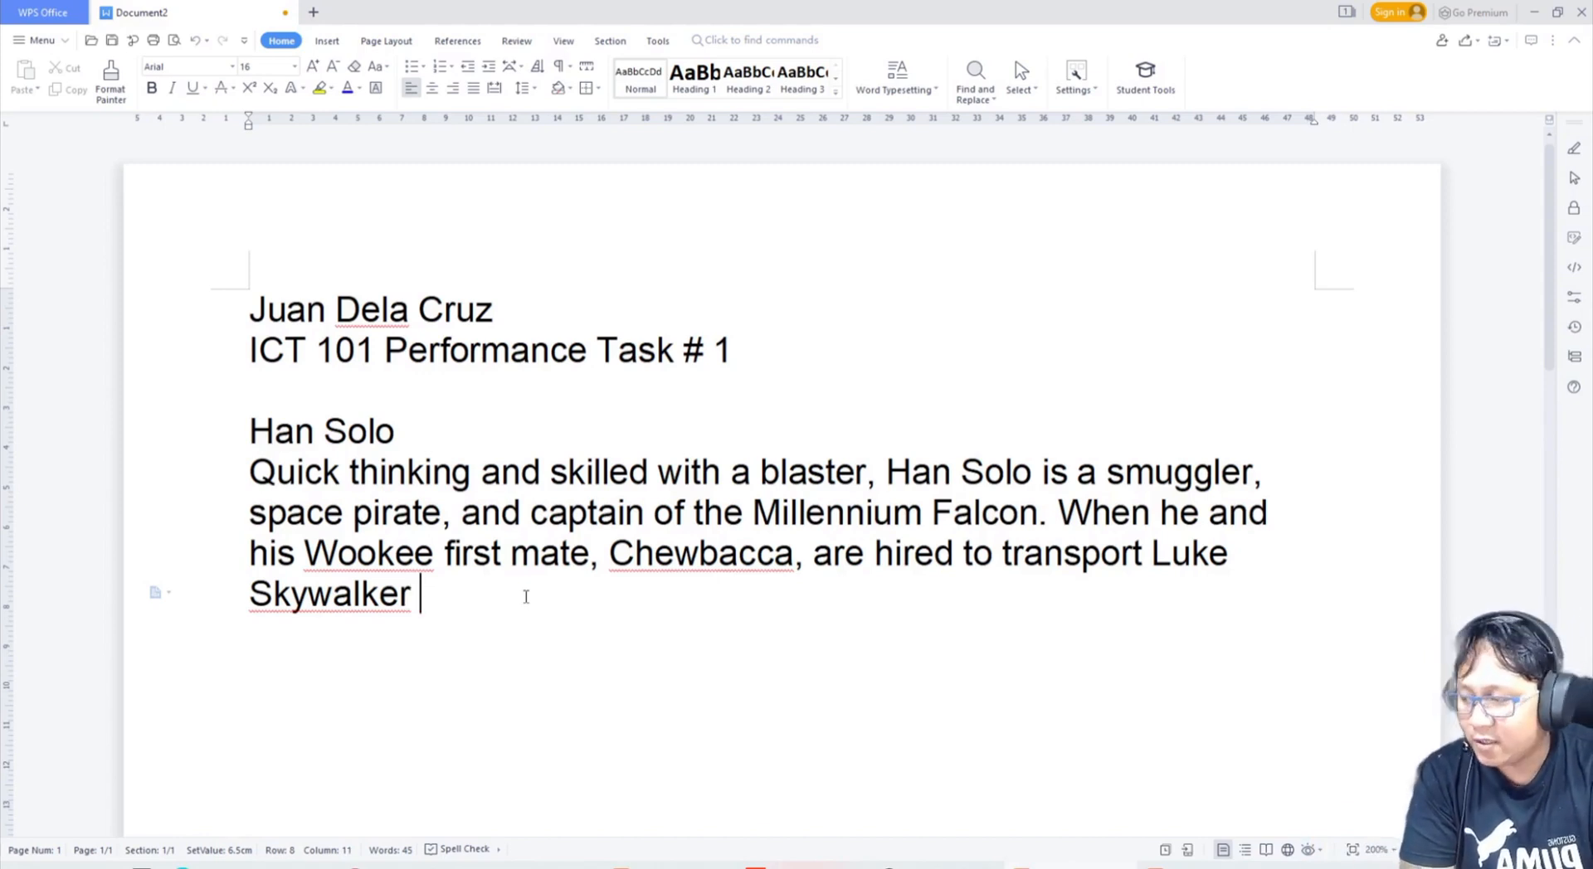
pyautogui.write(' Obo')
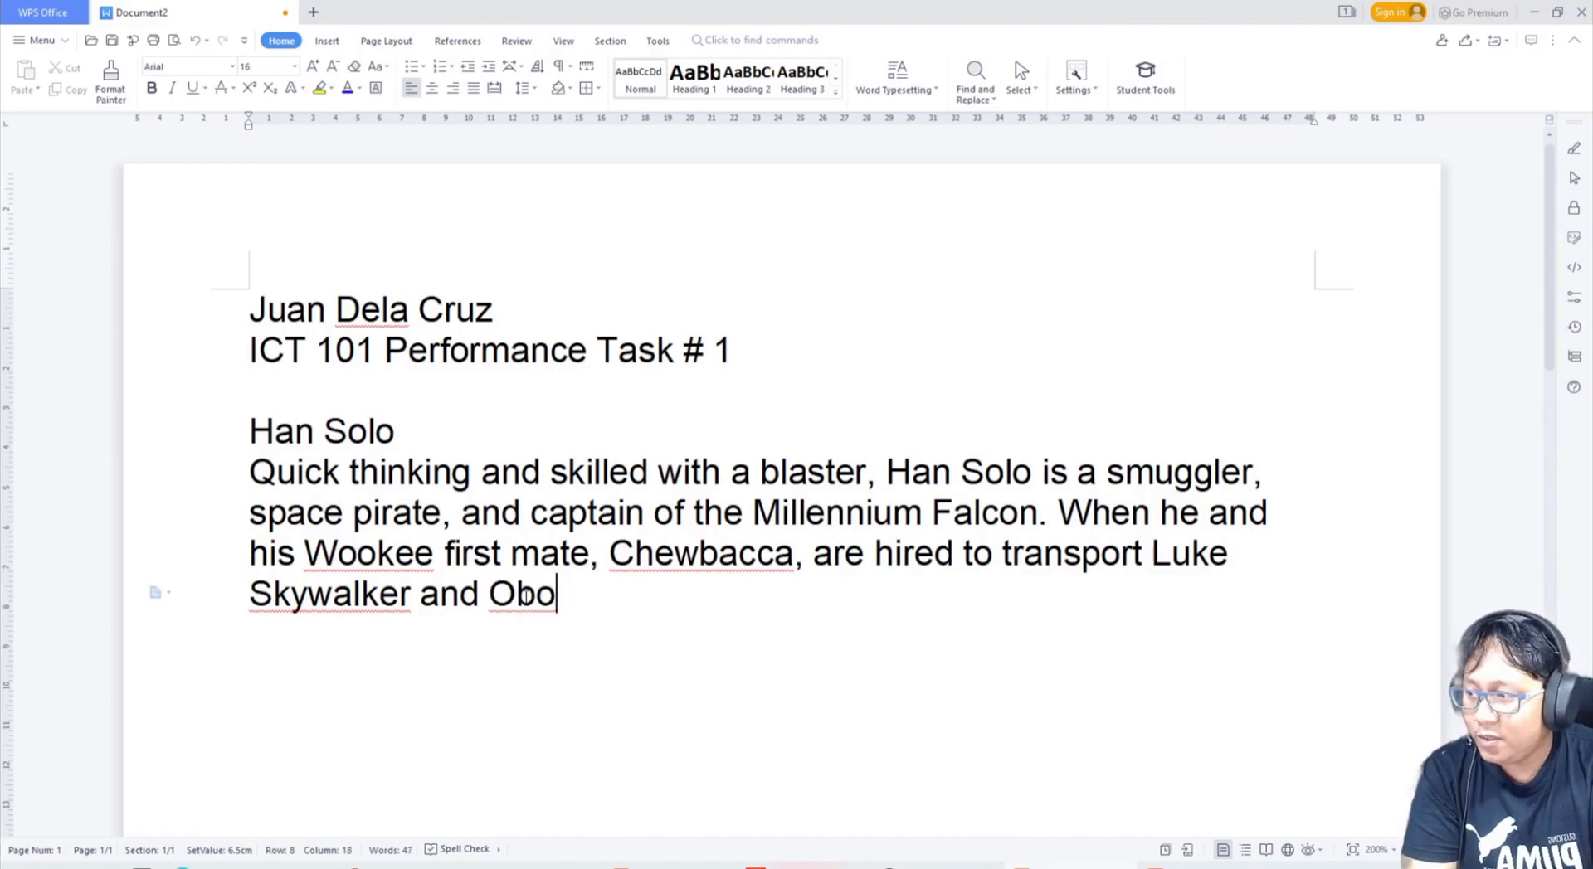
pyautogui.press('BackSpace')
pyautogui.write('i-Wan ')
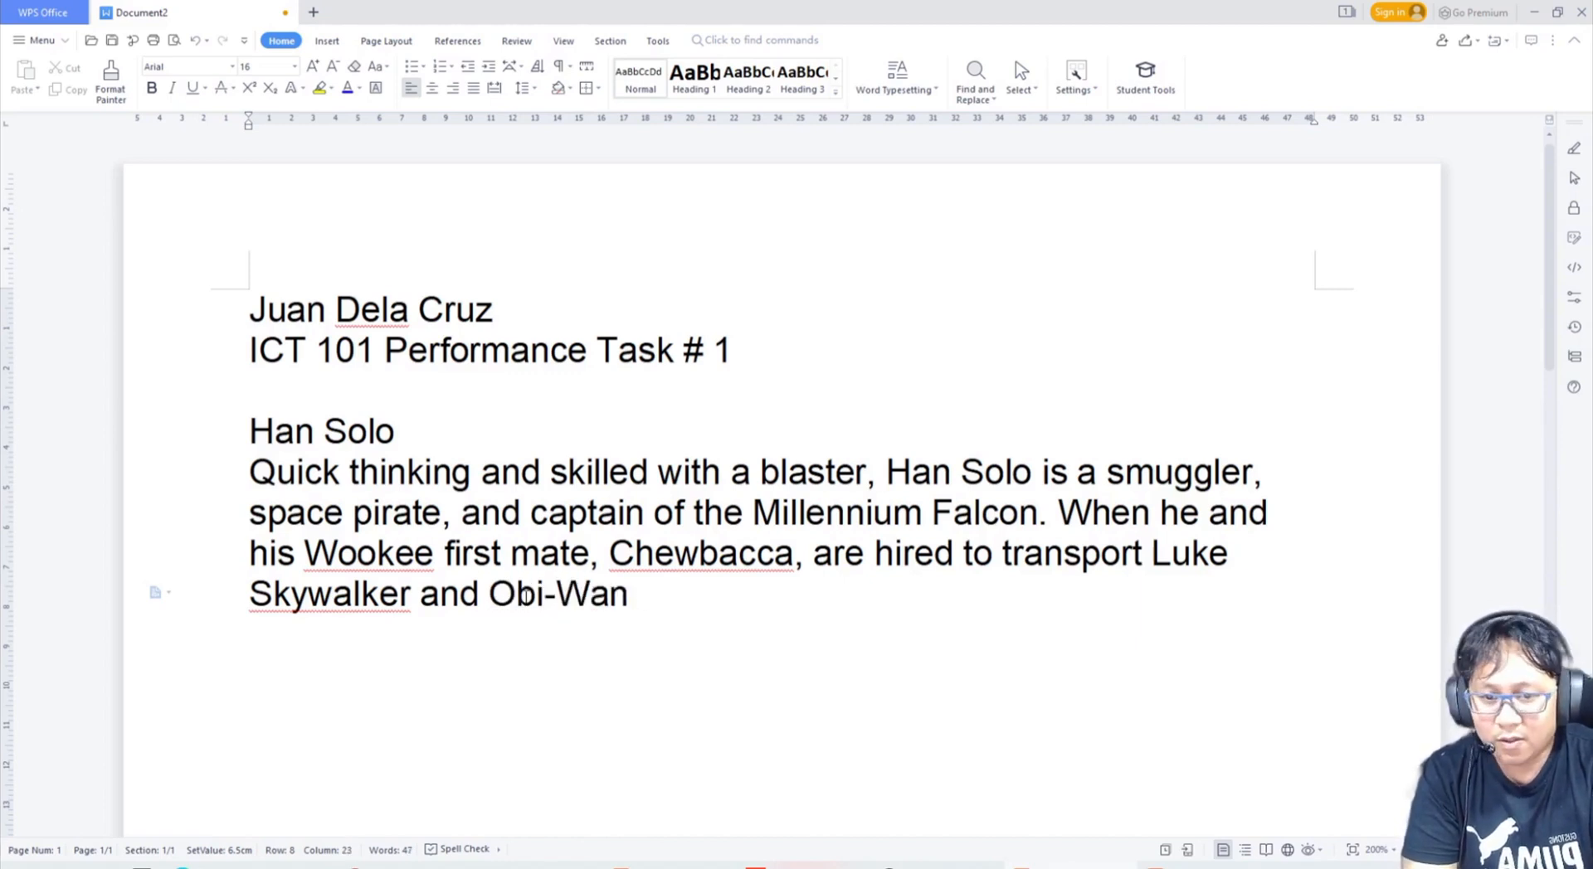
pyautogui.write('Kenobi')
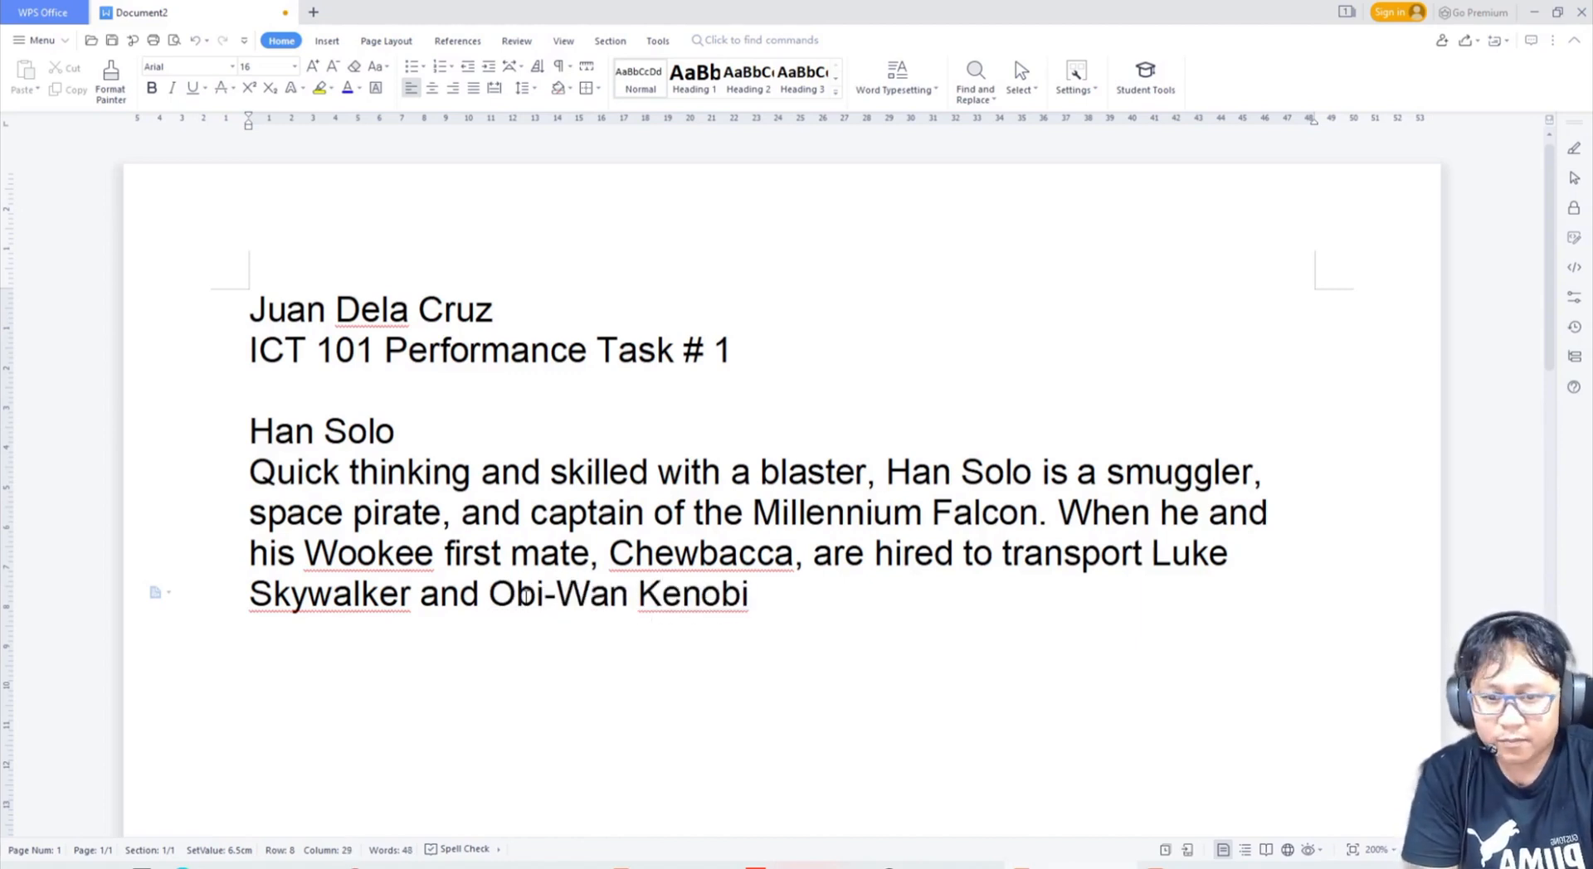
# - Continue the second sentence of the first paragraph with ", Han becomes involved in the rescue"
pyautogui.write(', Han bne')
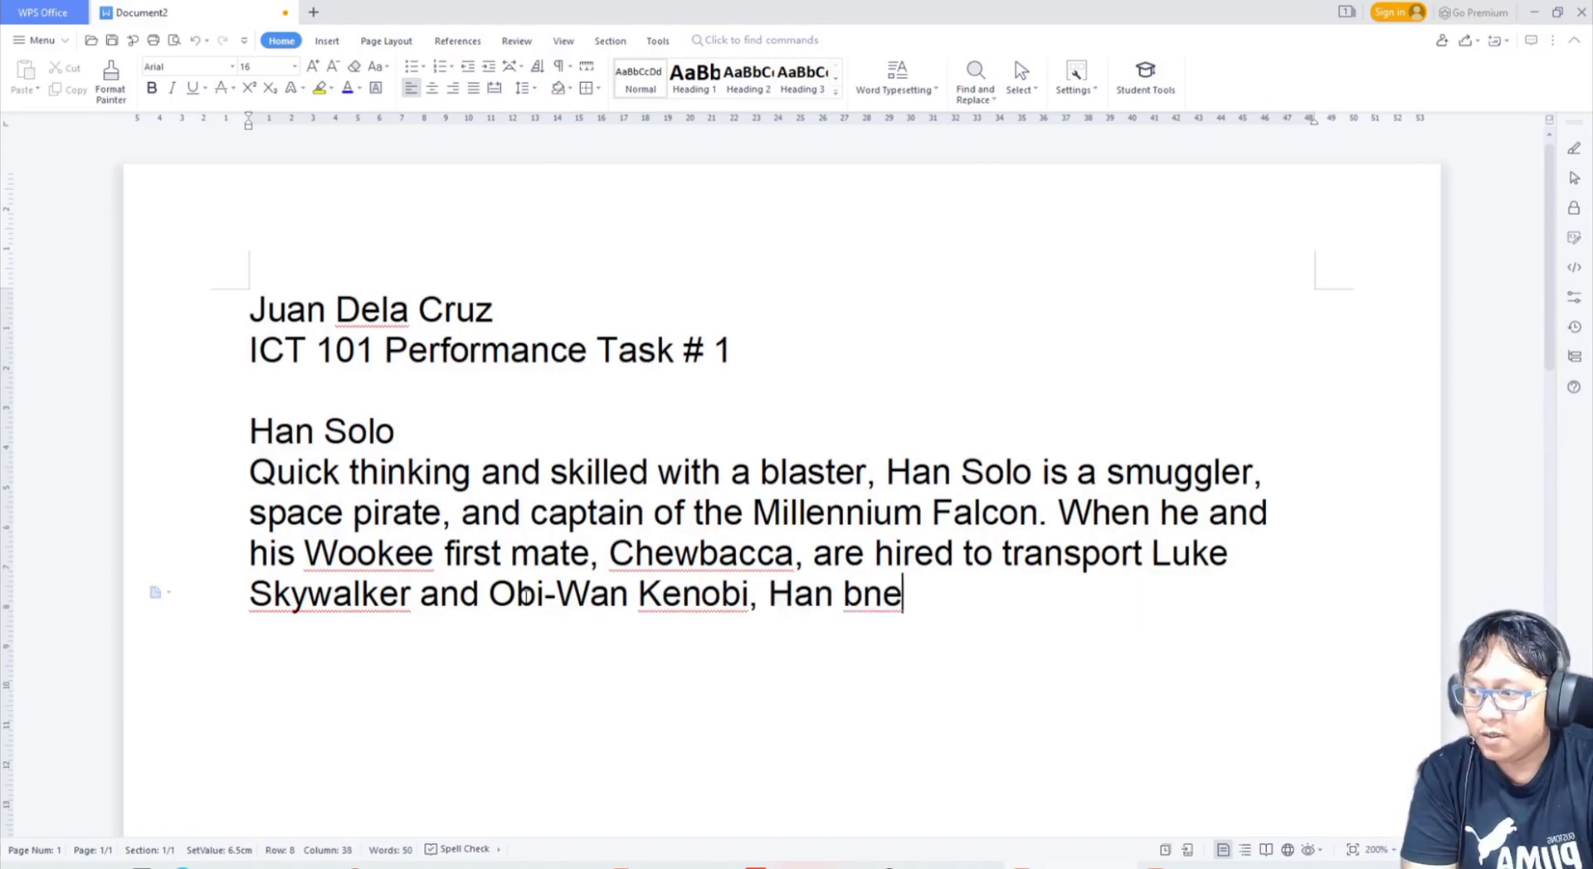
pyautogui.press('BackSpace')
pyautogui.press('BackSpace')
pyautogui.write('ecomes inv')
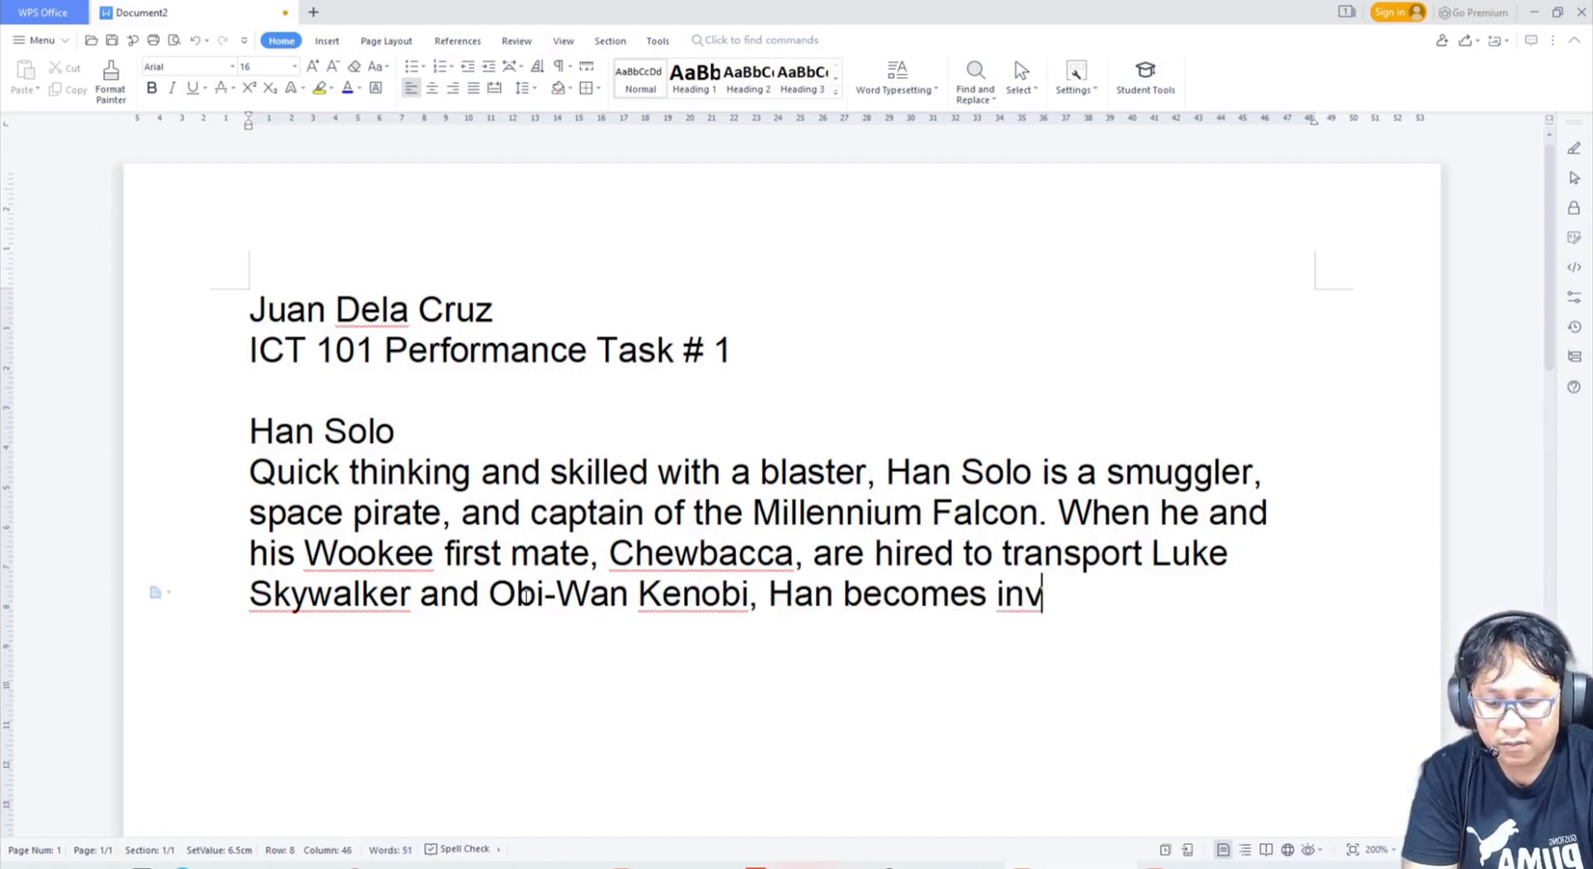
pyautogui.write('olved in the re')
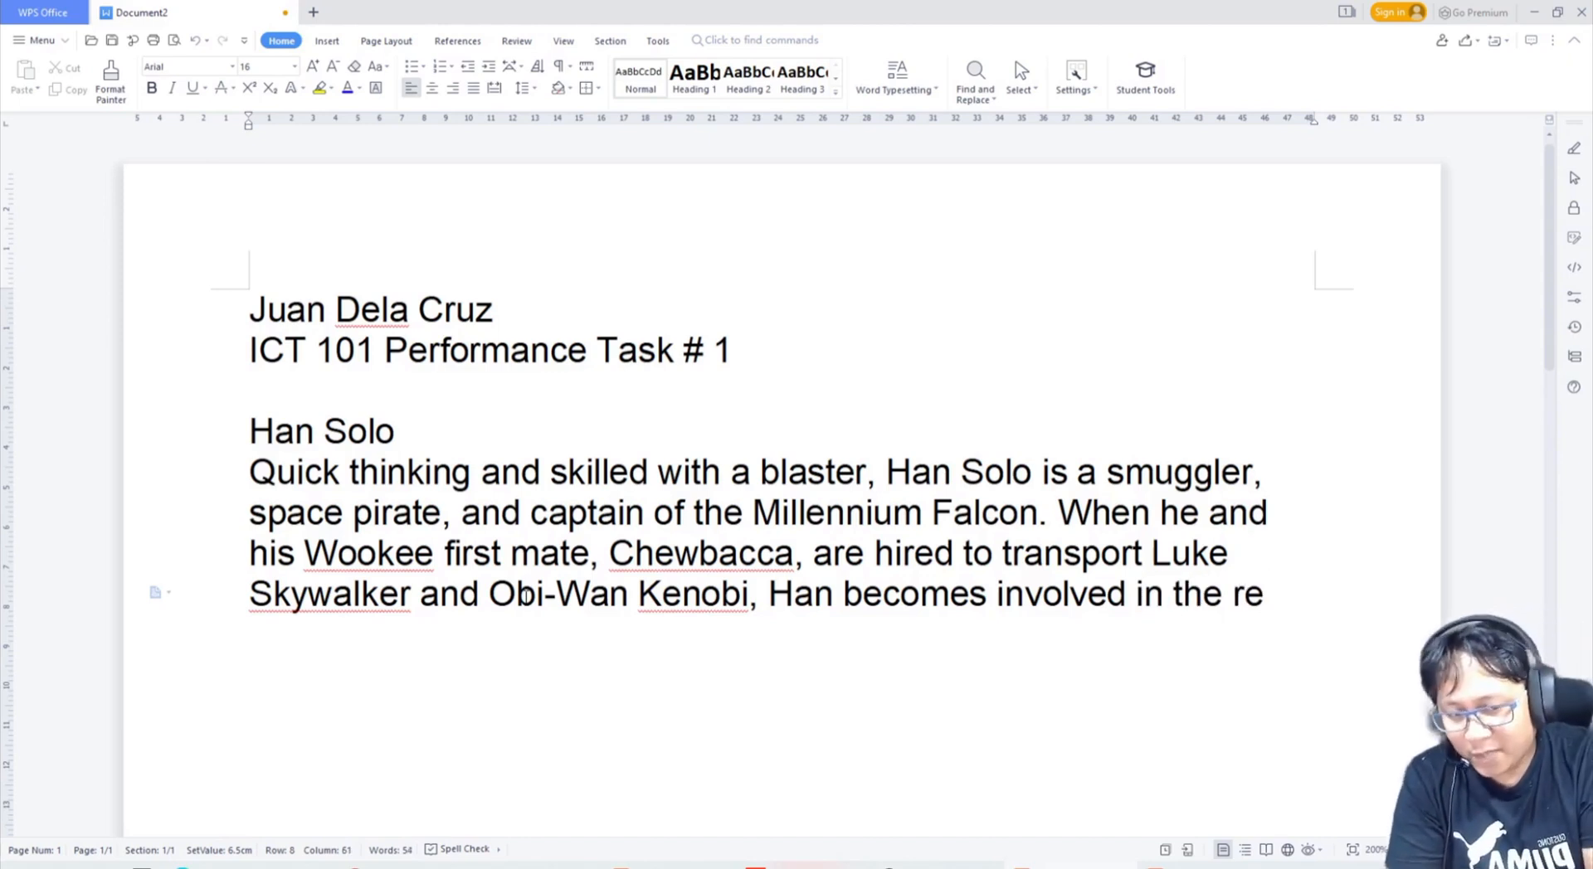
pyautogui.write('scue')
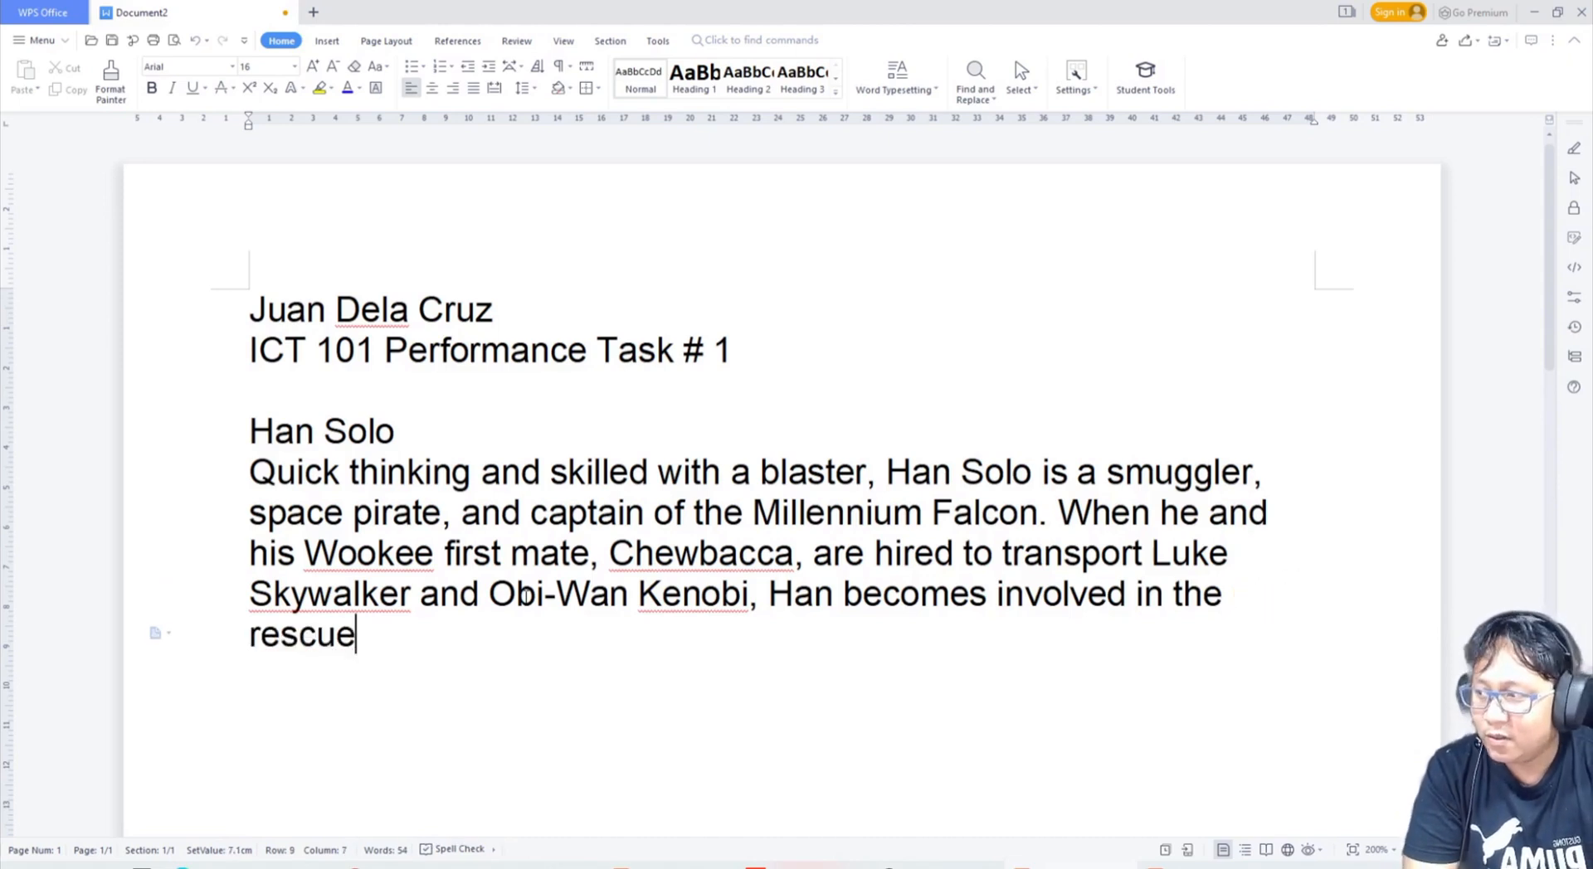
# - Finish the first paragraph with " of Princess Leia." and start a new paragraph
pyautogui.write(' of ')
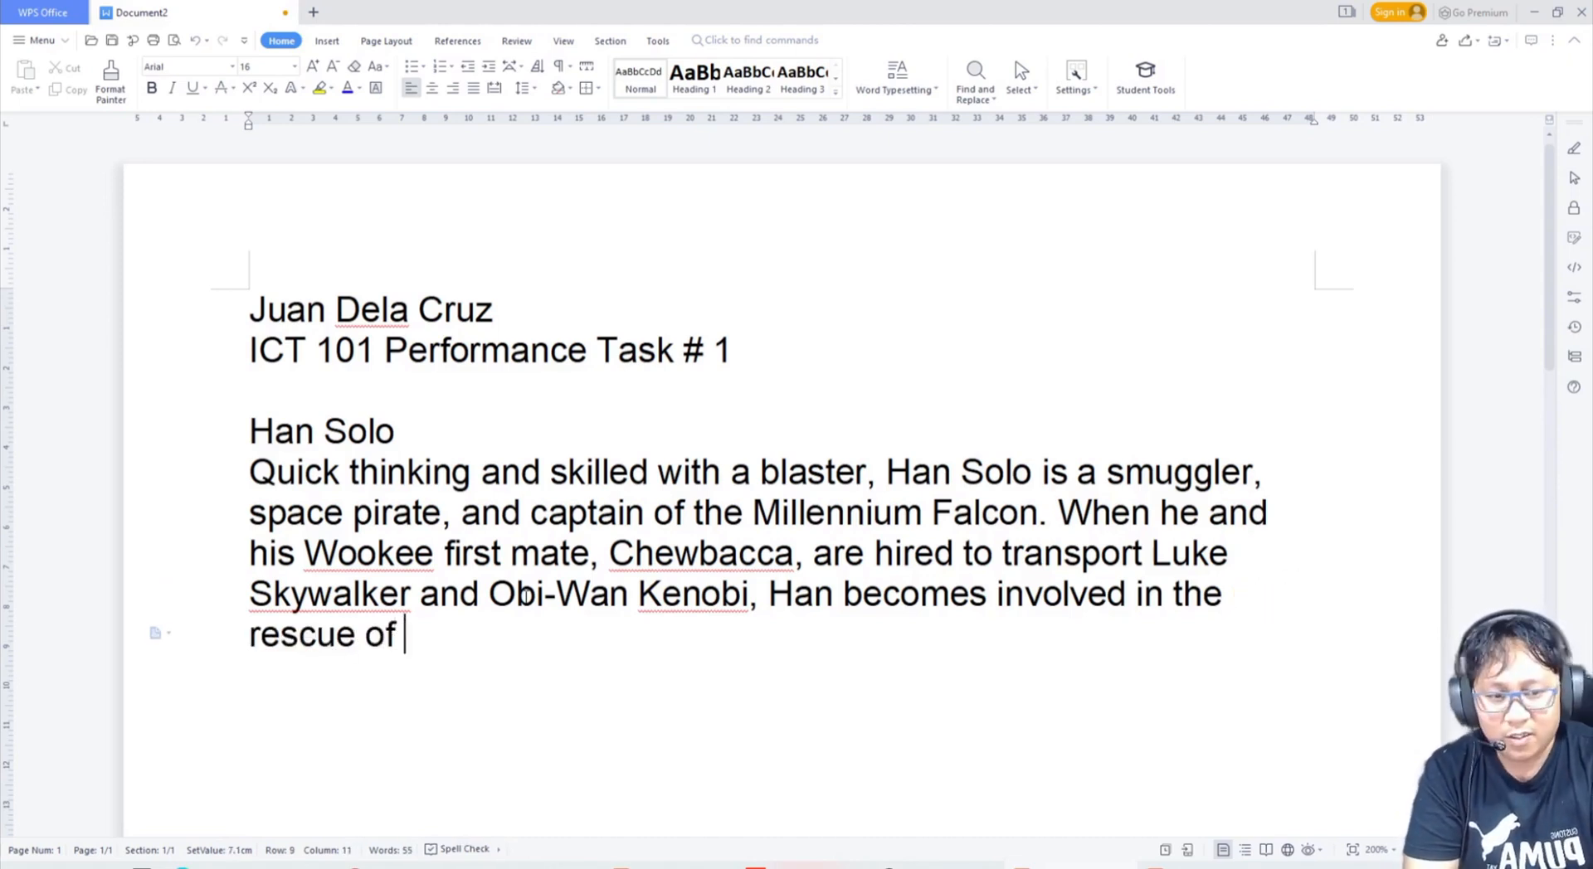
pyautogui.write('Princess ')
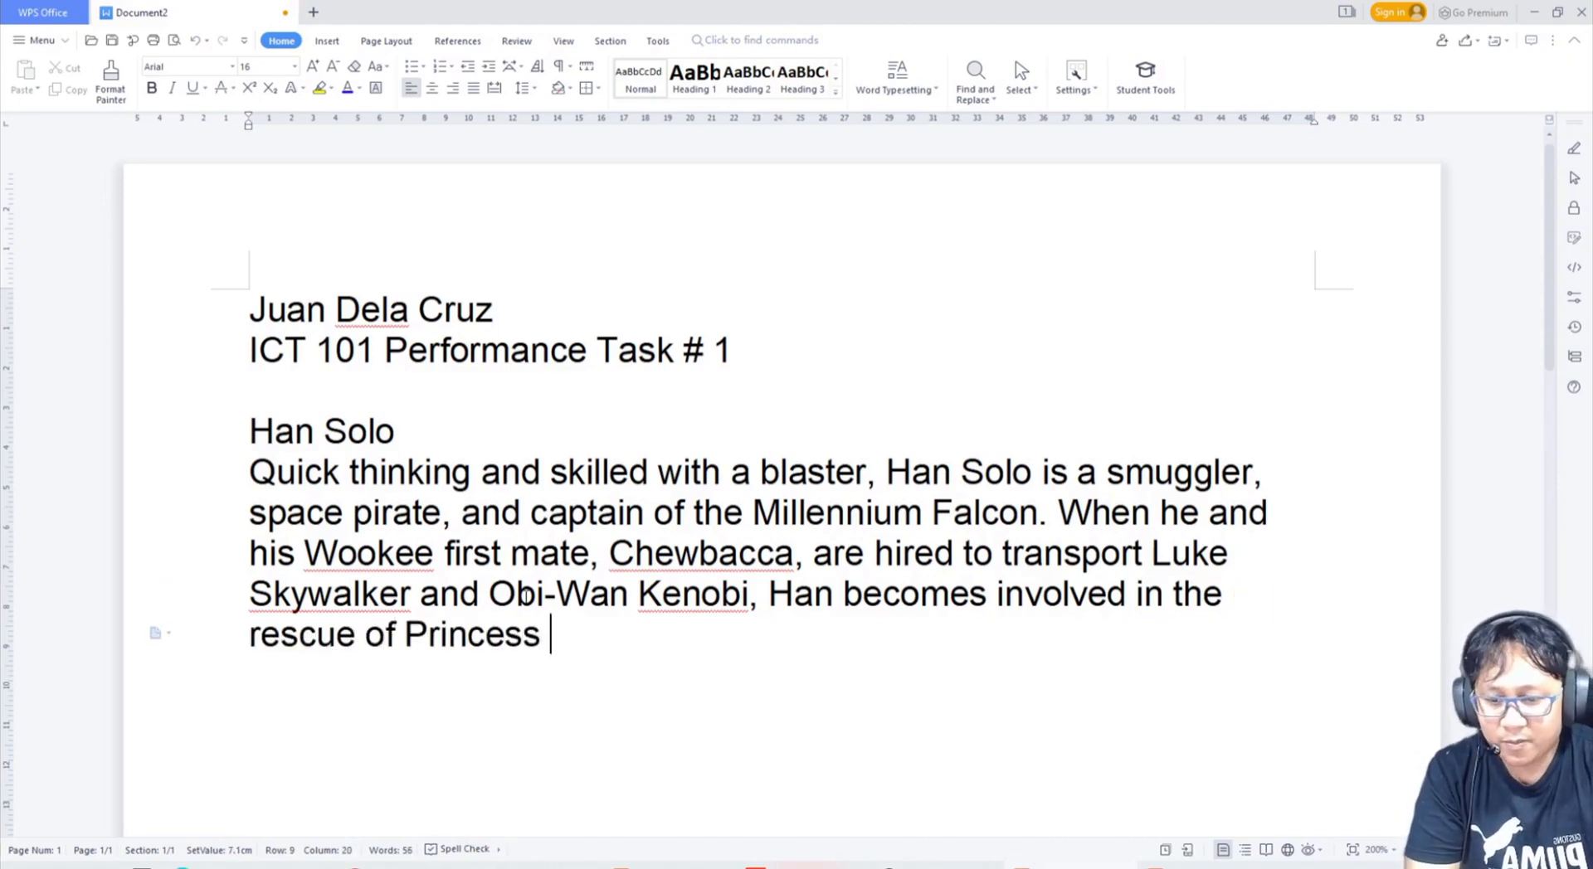
pyautogui.write('Leia')
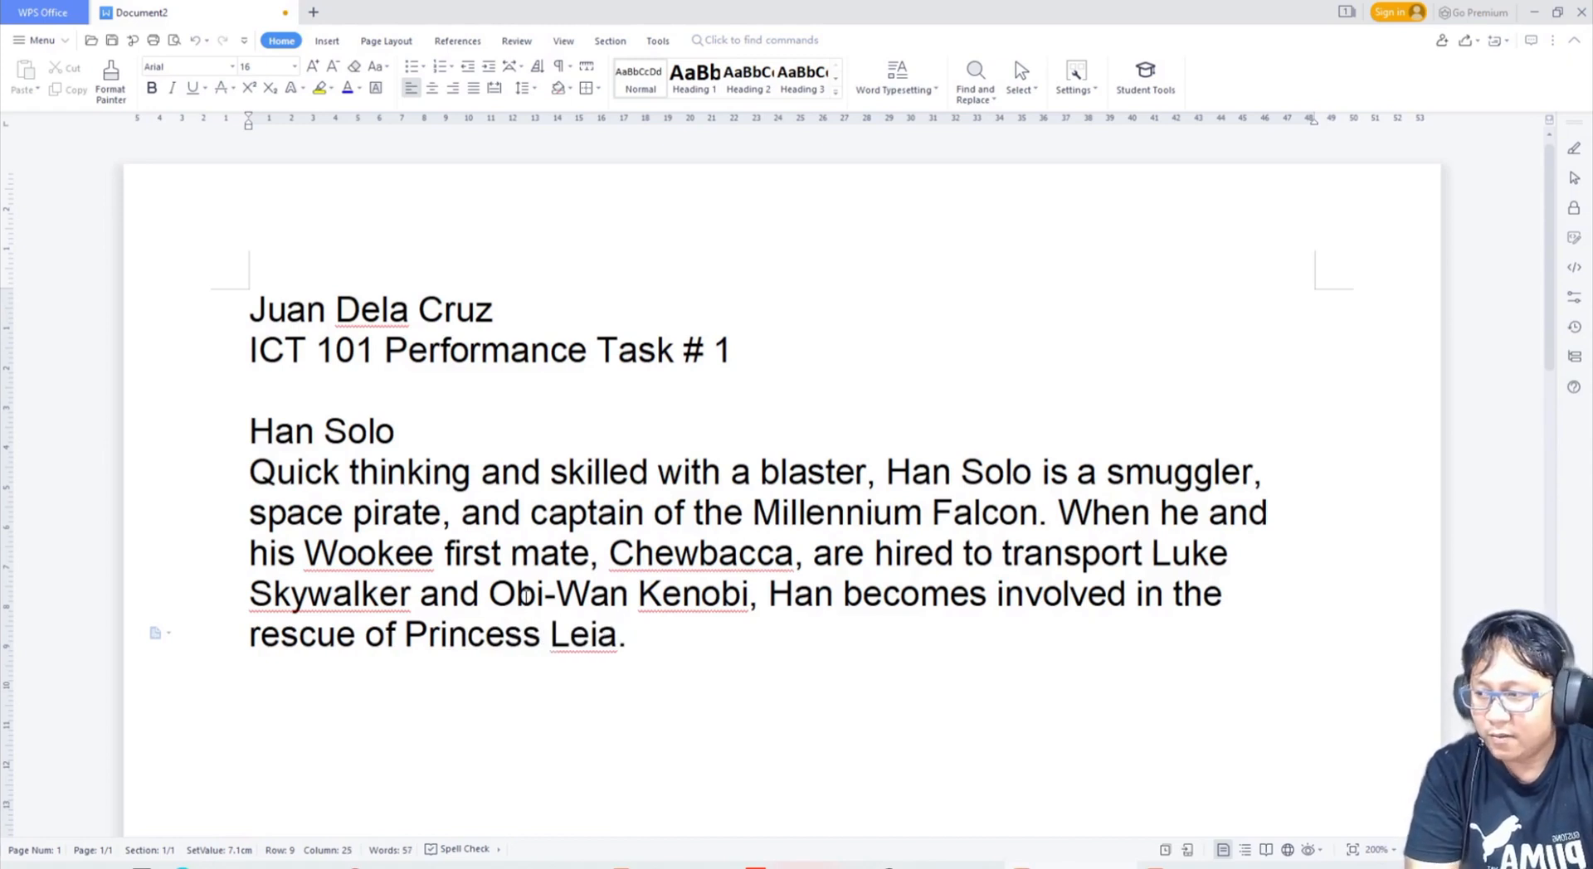
pyautogui.write('.')
pyautogui.press('Return')
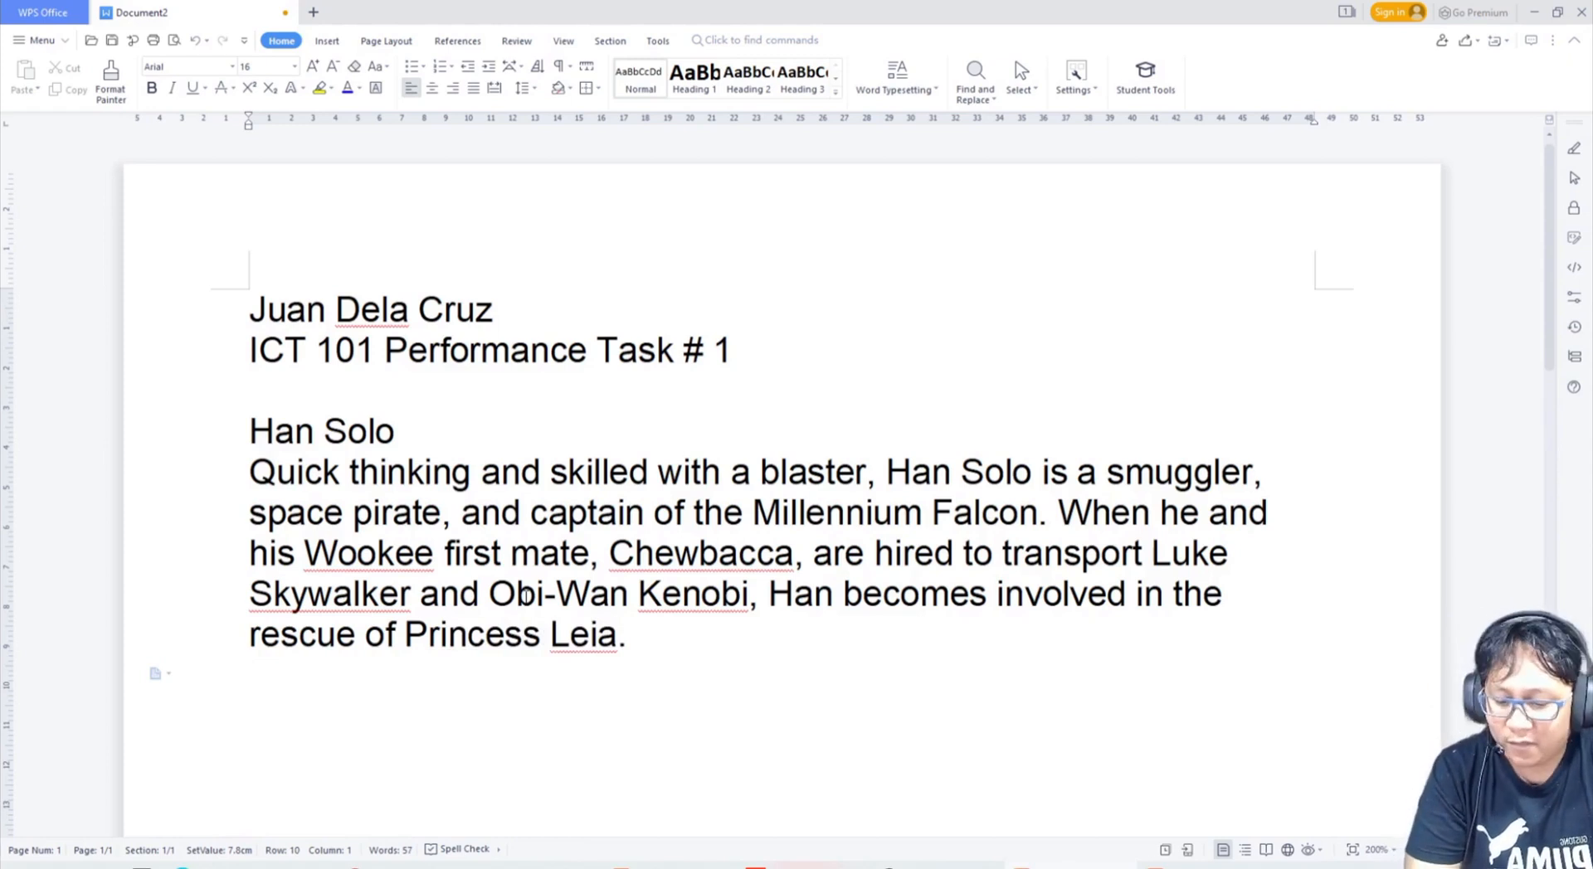
# - Open the second paragraph with the sentence "Han falls in love with Leia and is drawn to her cause."
pyautogui.write('Han fall')
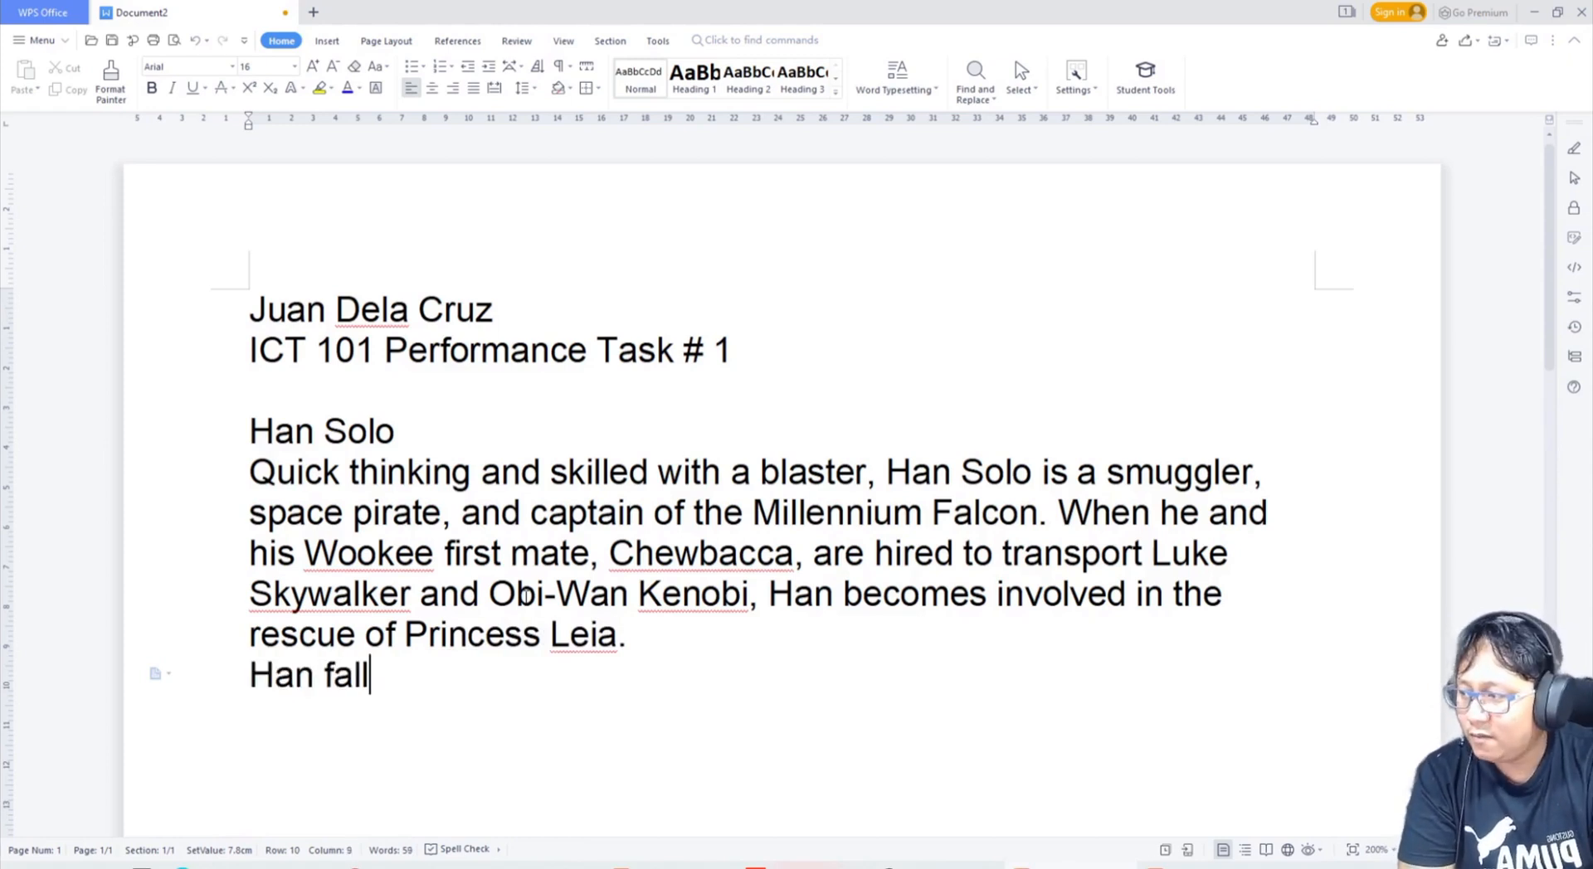
pyautogui.write('s in love with')
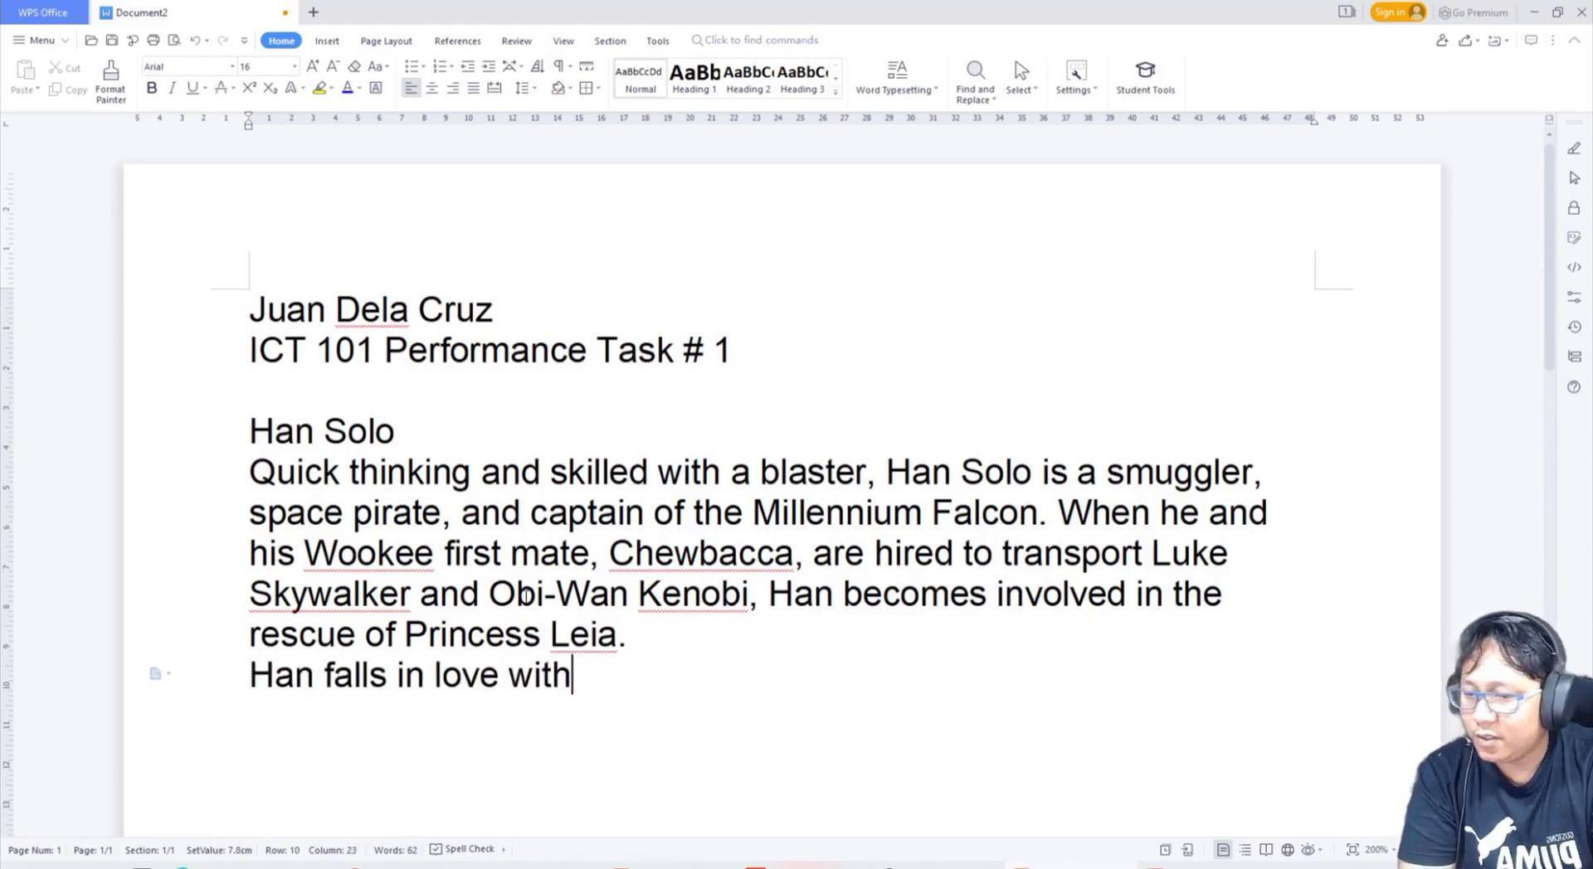
pyautogui.write(' Leia and is ')
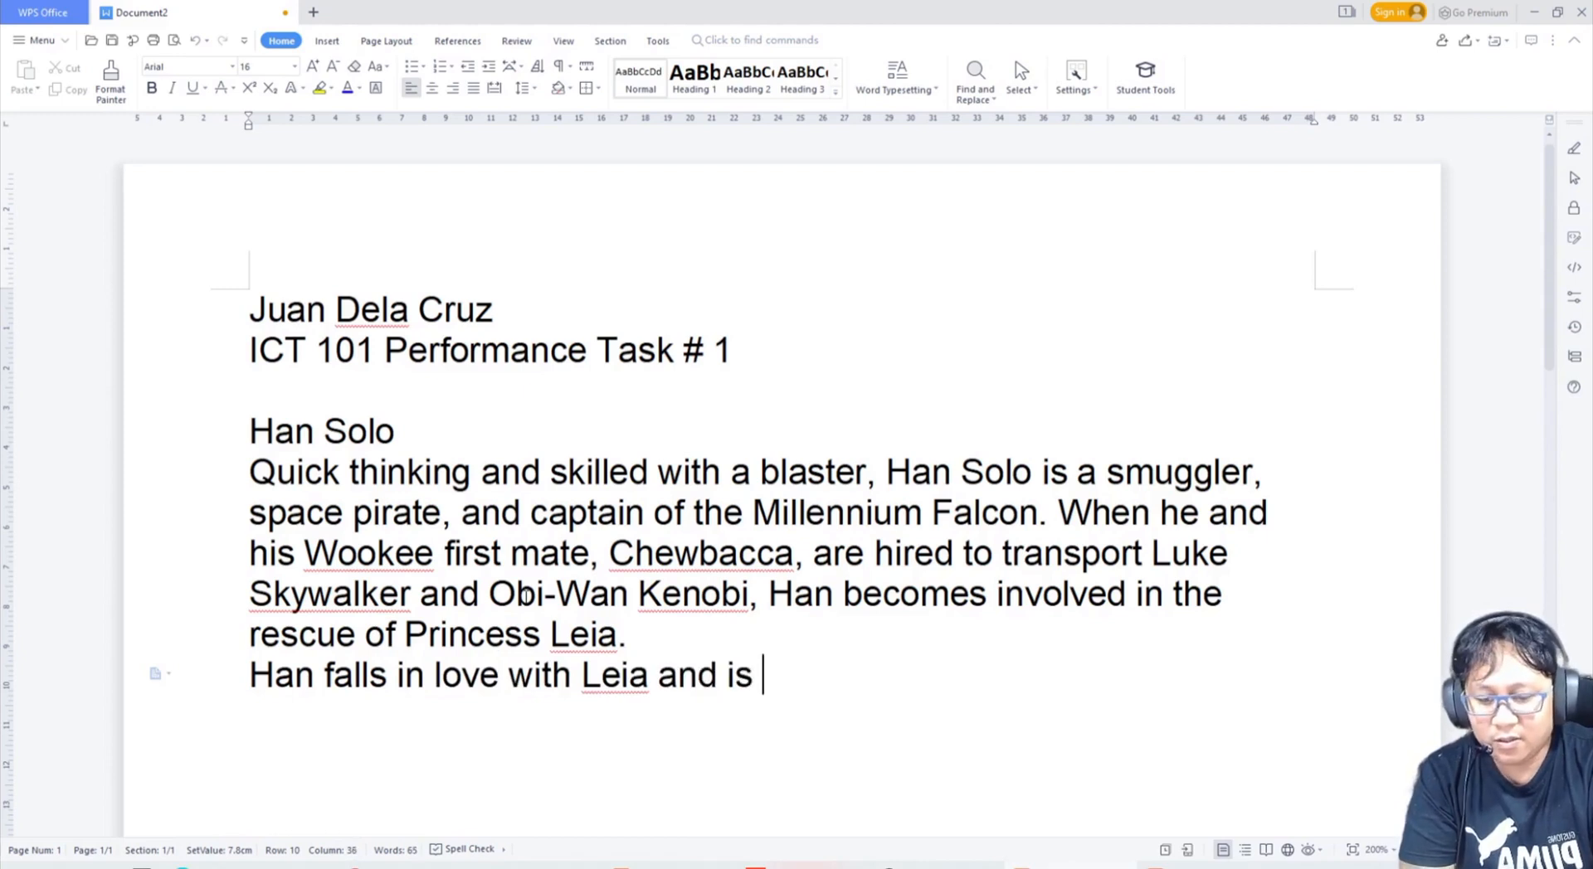
pyautogui.write('dfr')
pyautogui.press('BackSpace')
pyautogui.press('BackSpace')
pyautogui.write('rawn to')
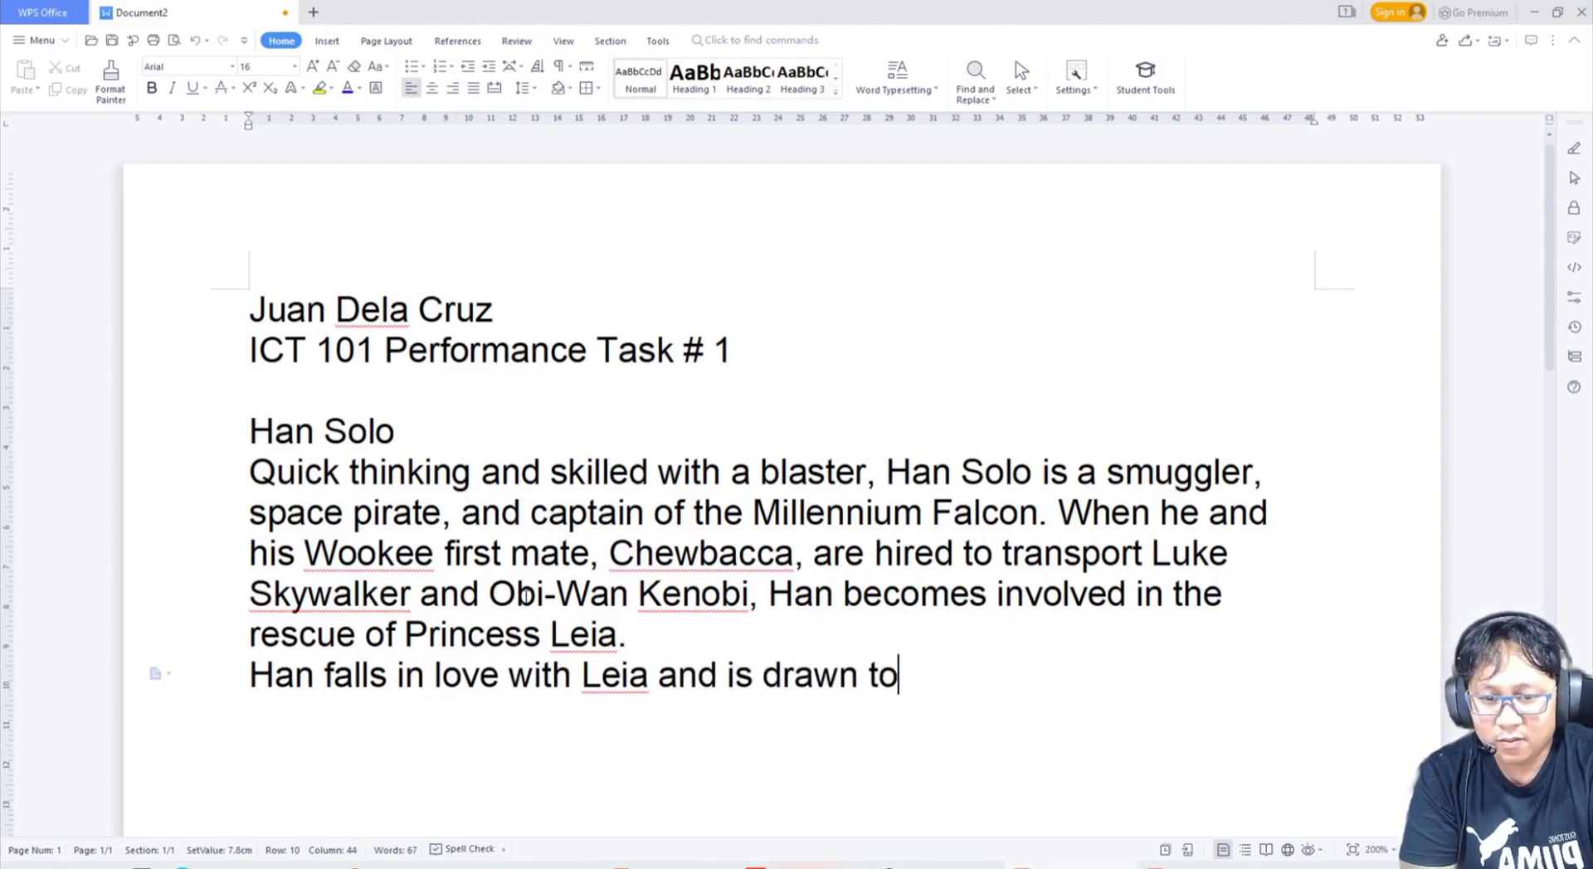
pyautogui.write(' her cause. H')
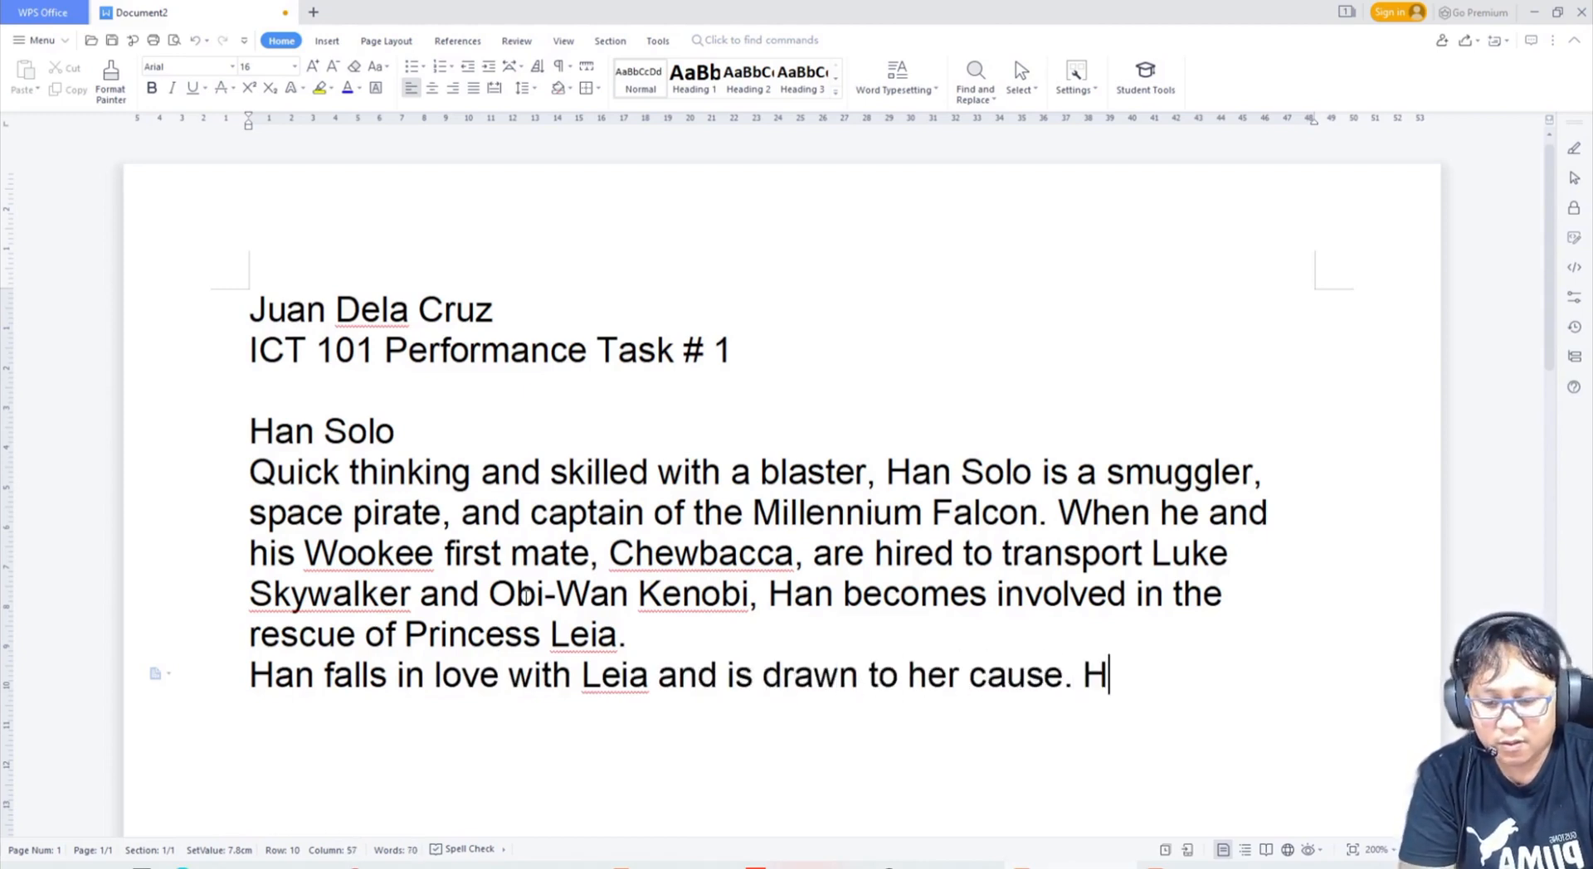
# - Add the sentence "He finds a focus for his flyboy talents." to the second paragraph
pyautogui.write('e finds a co')
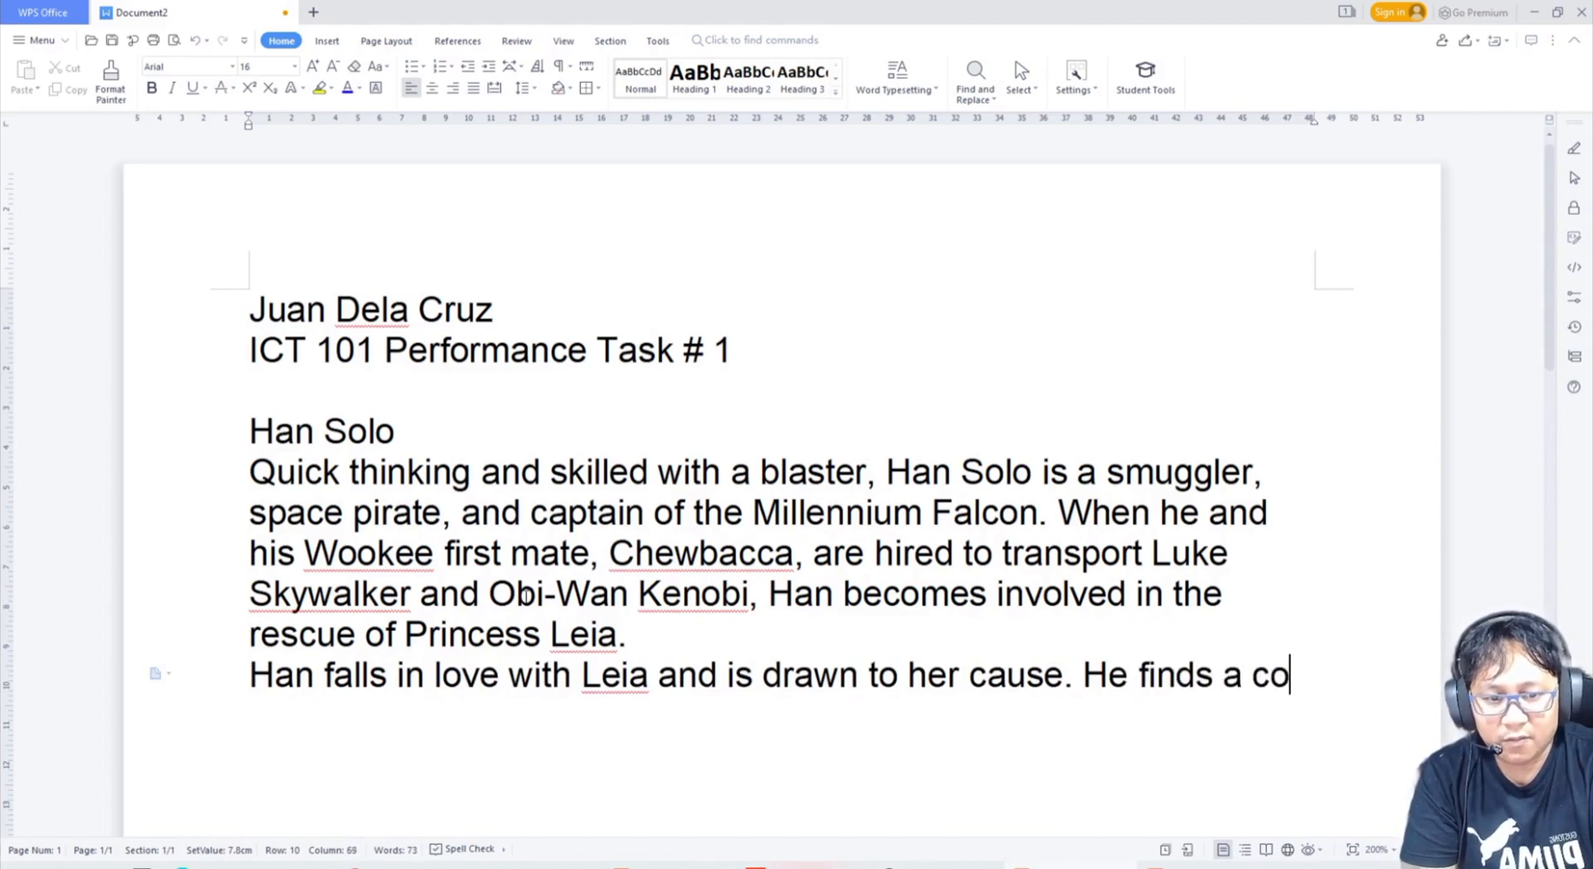
pyautogui.press('BackSpace')
pyautogui.press('BackSpace')
pyautogui.write('focus for his flyb')
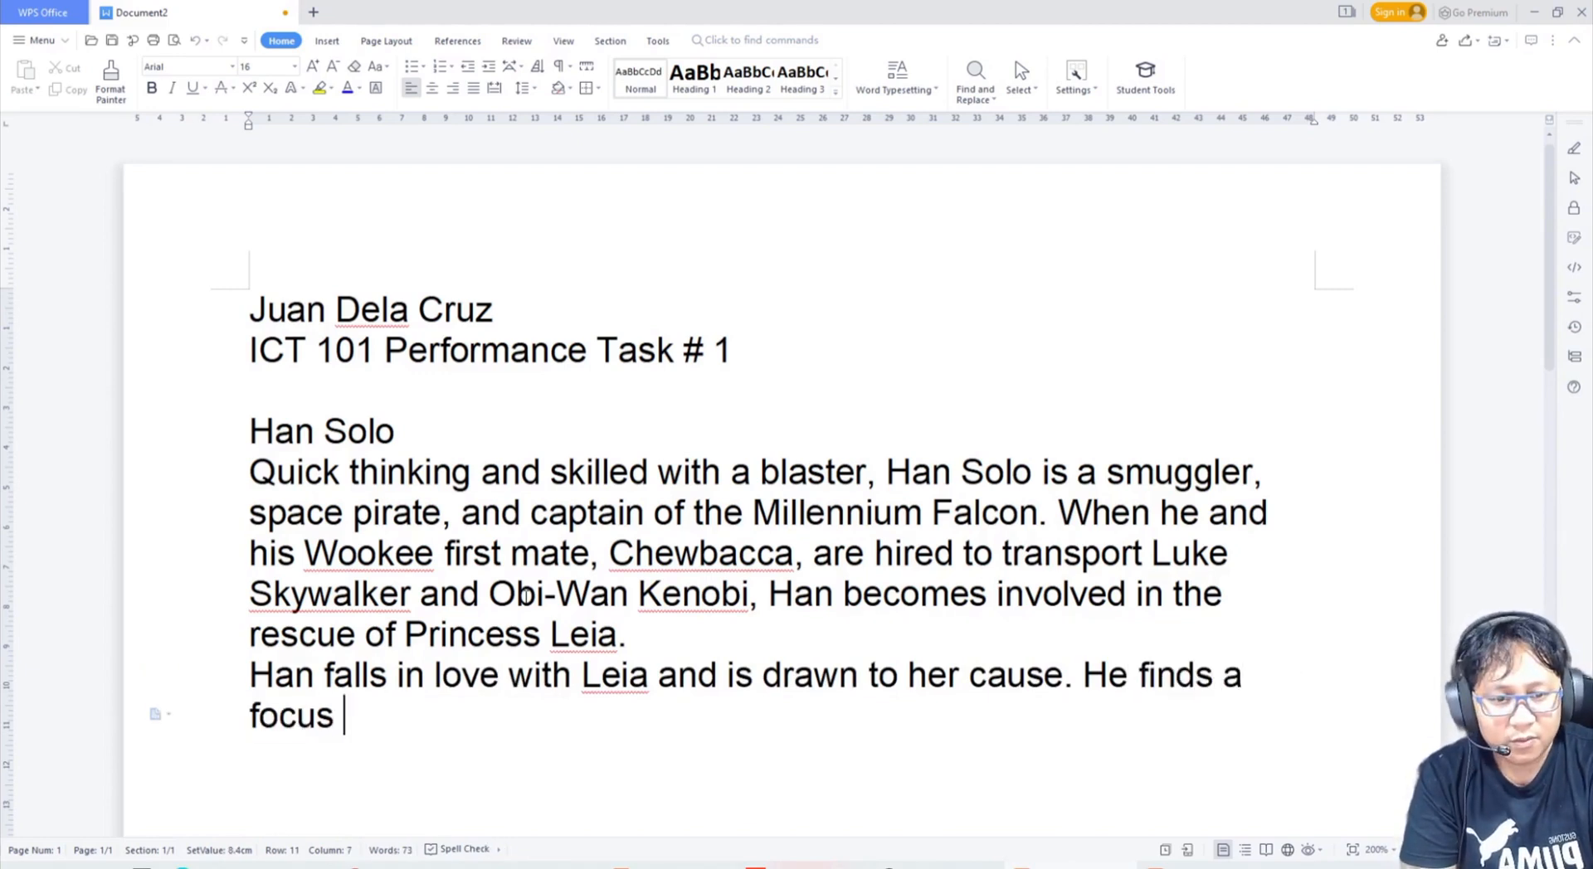
pyautogui.write('ot t')
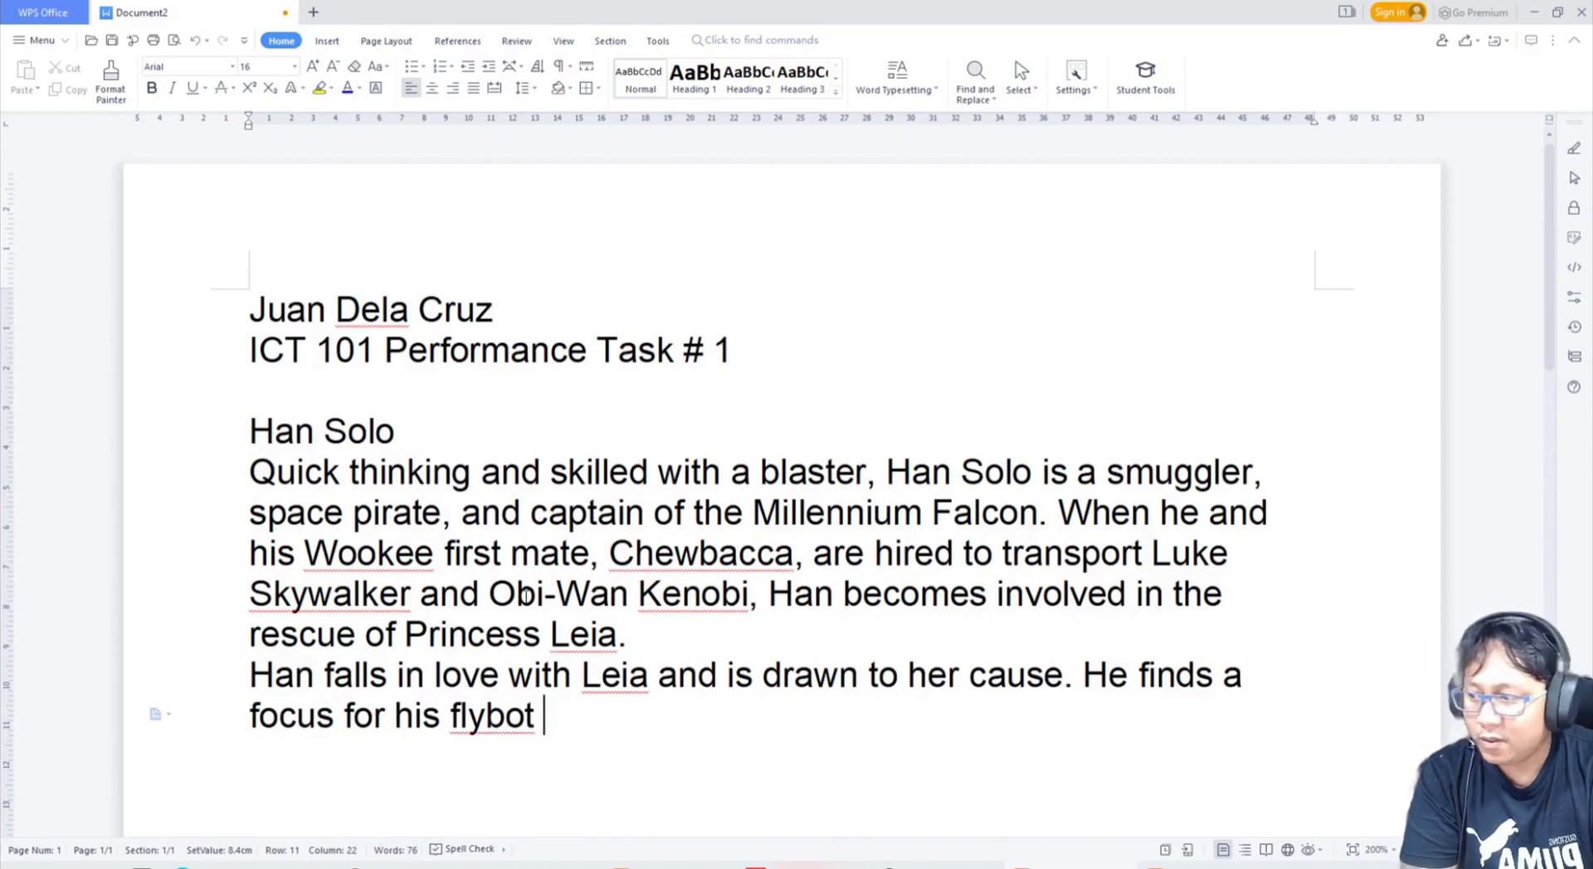
pyautogui.press('BackSpace')
pyautogui.press('BackSpace')
pyautogui.write('y')
pyautogui.press('BackSpace')
pyautogui.press('BackSpace')
pyautogui.write('y ta')
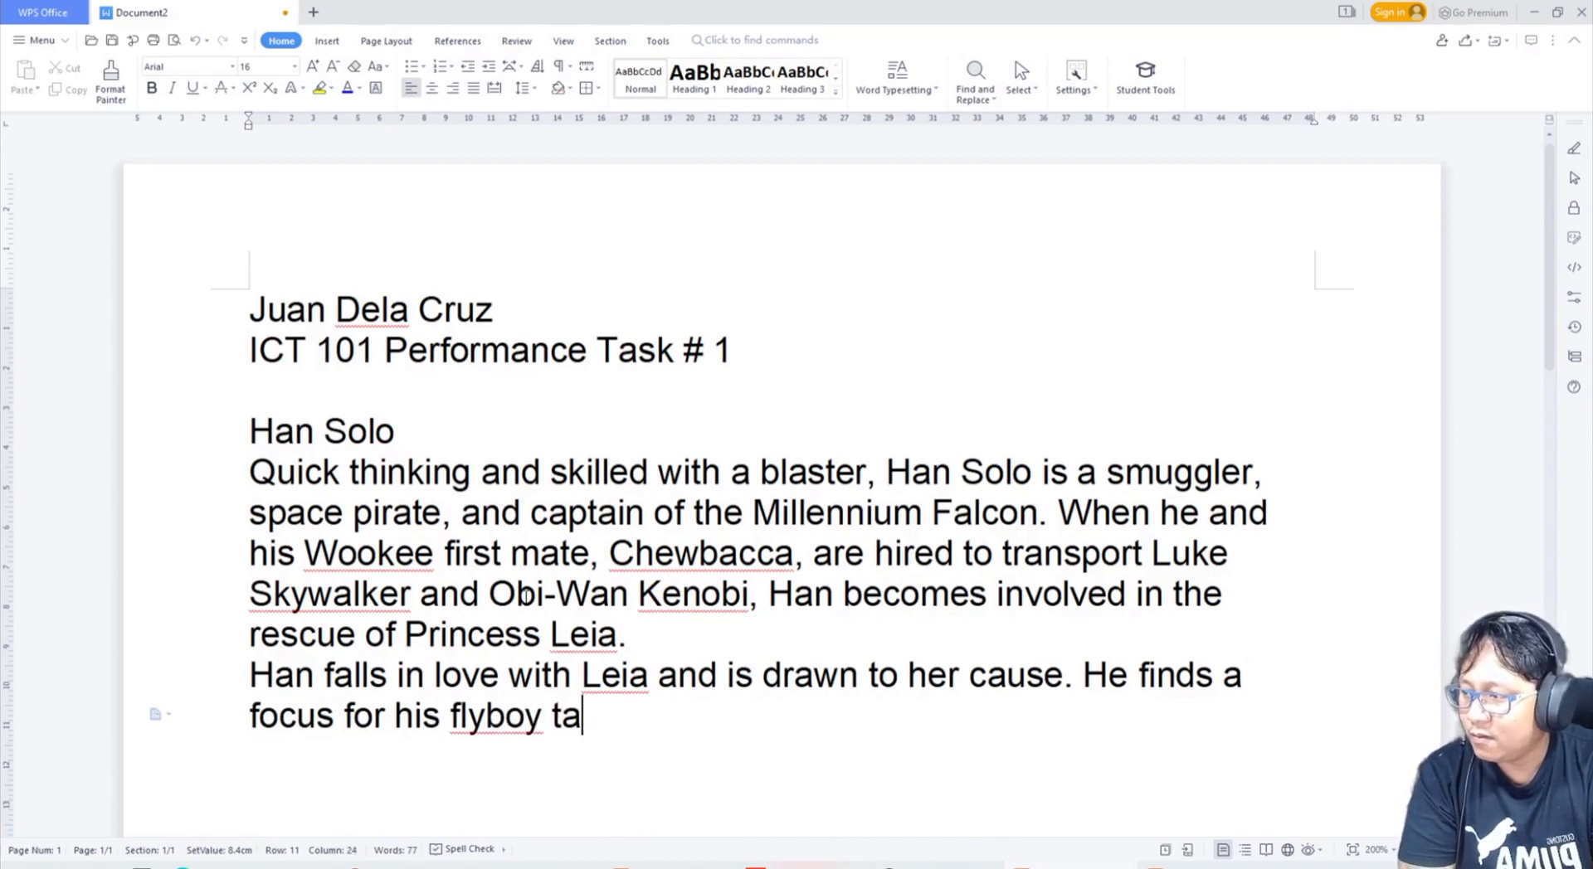
pyautogui.write('lents. No lk')
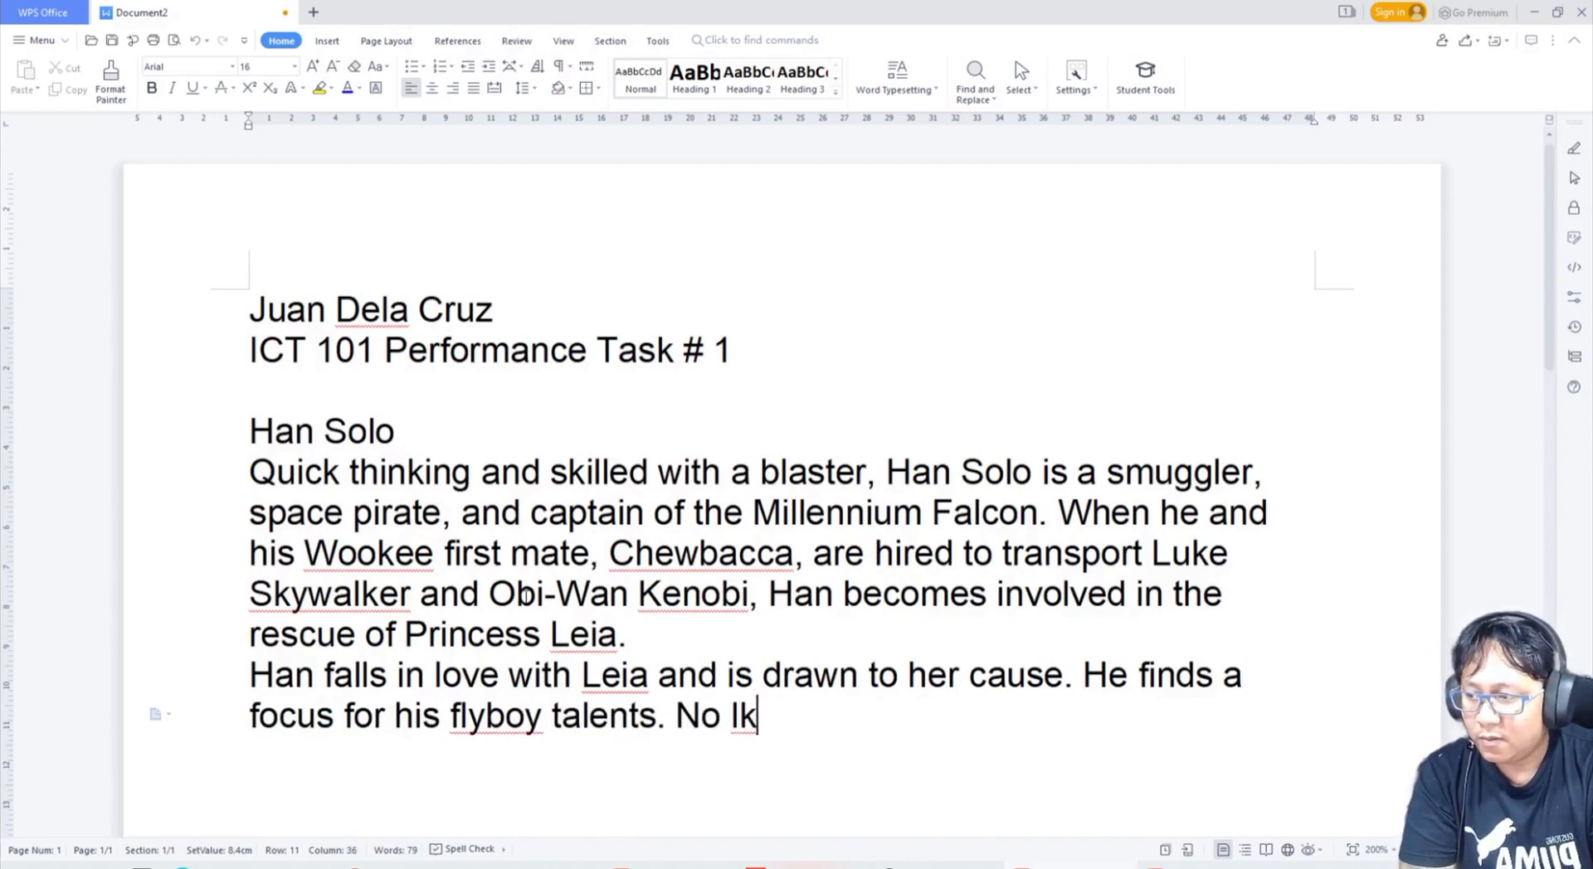
# - Begin the second paragraph's third sentence with "No longer a reckless adventurer,"
pyautogui.press('BackSpace')
pyautogui.write('onger ')
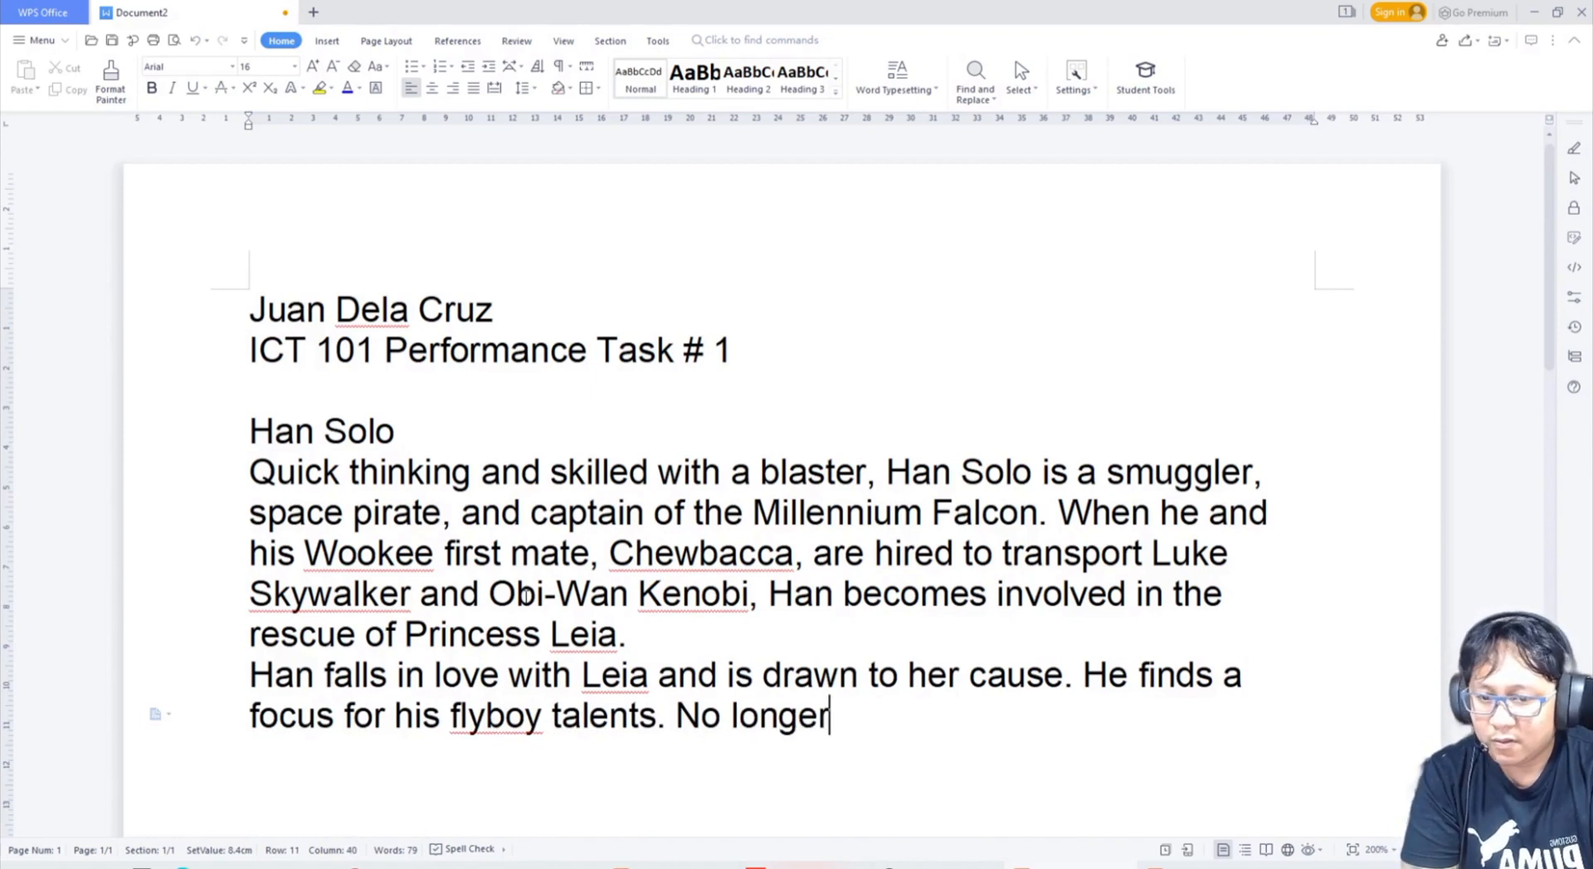
pyautogui.write('a reckles')
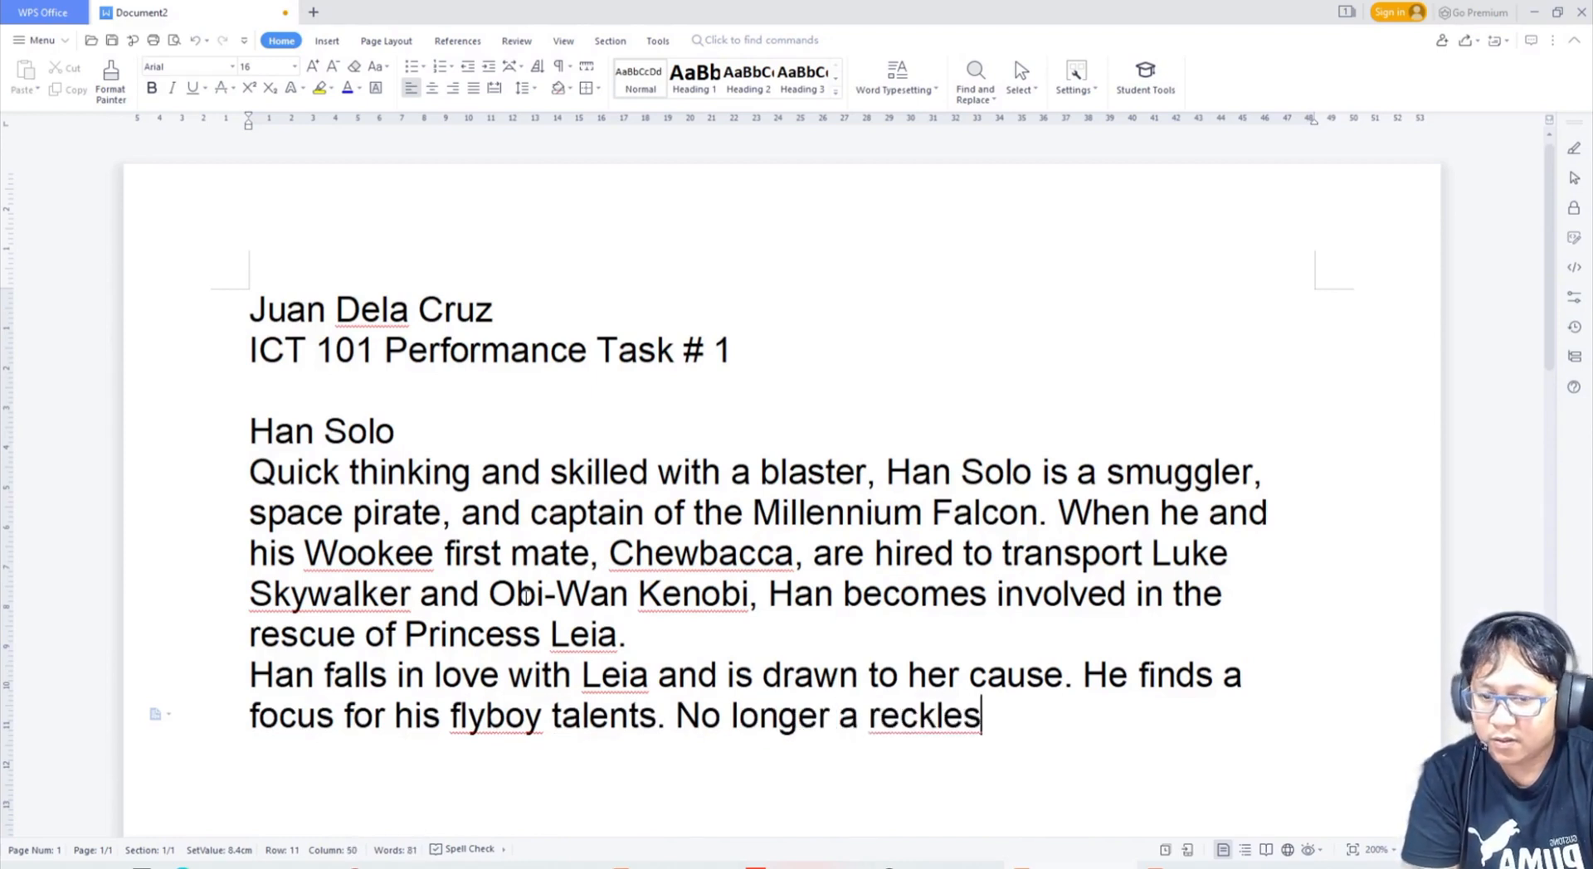
pyautogui.write('s adventyur')
pyautogui.press('BackSpace')
pyautogui.press('BackSpace')
pyautogui.press('BackSpace')
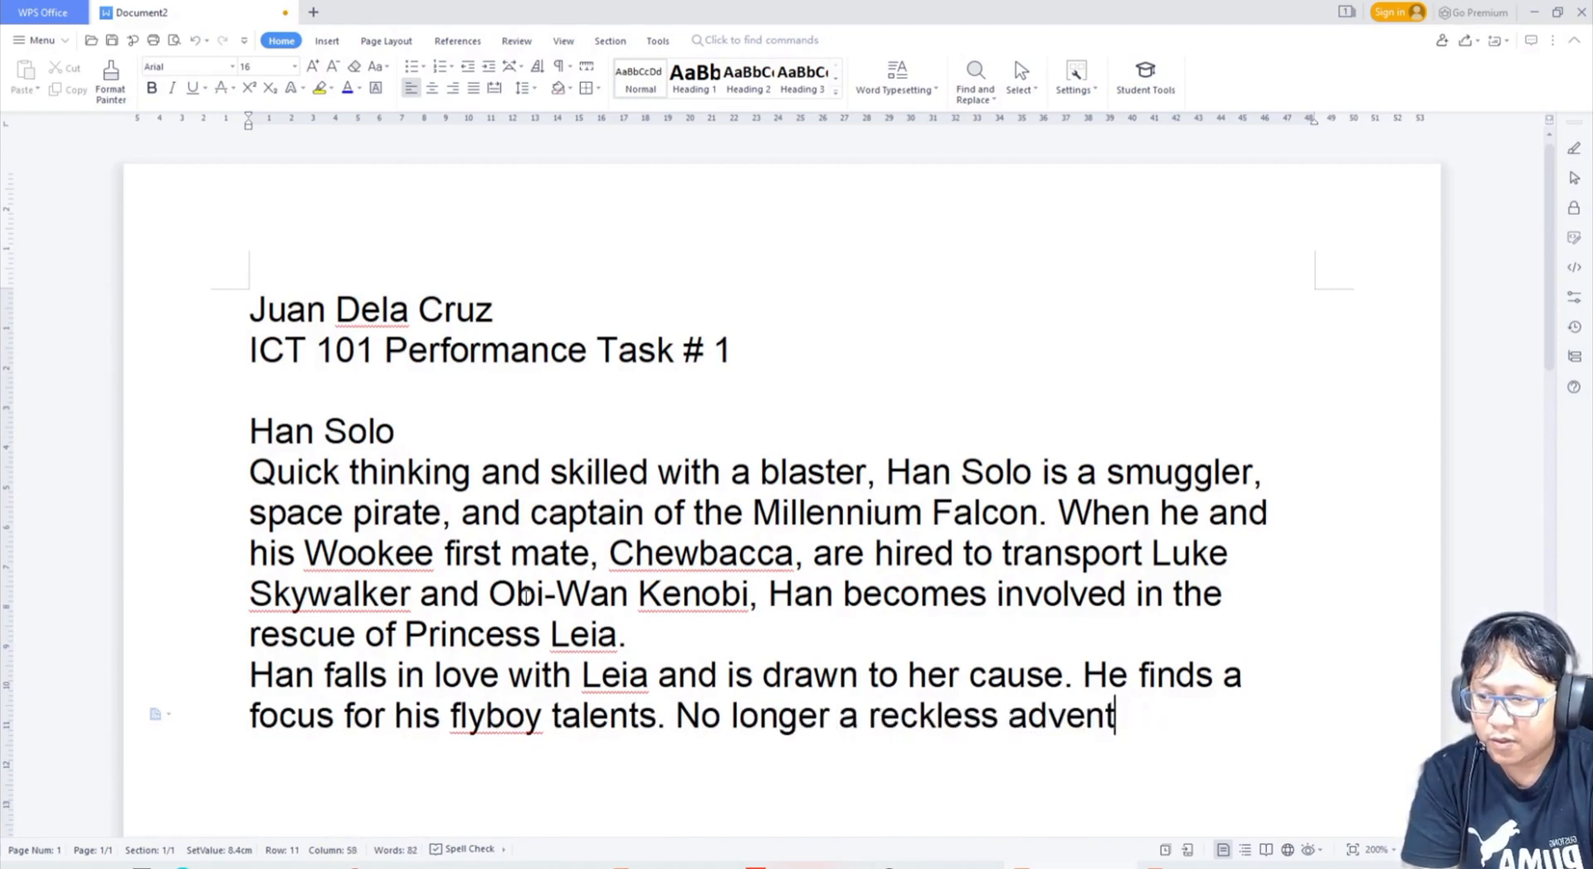
pyautogui.write('urer, H')
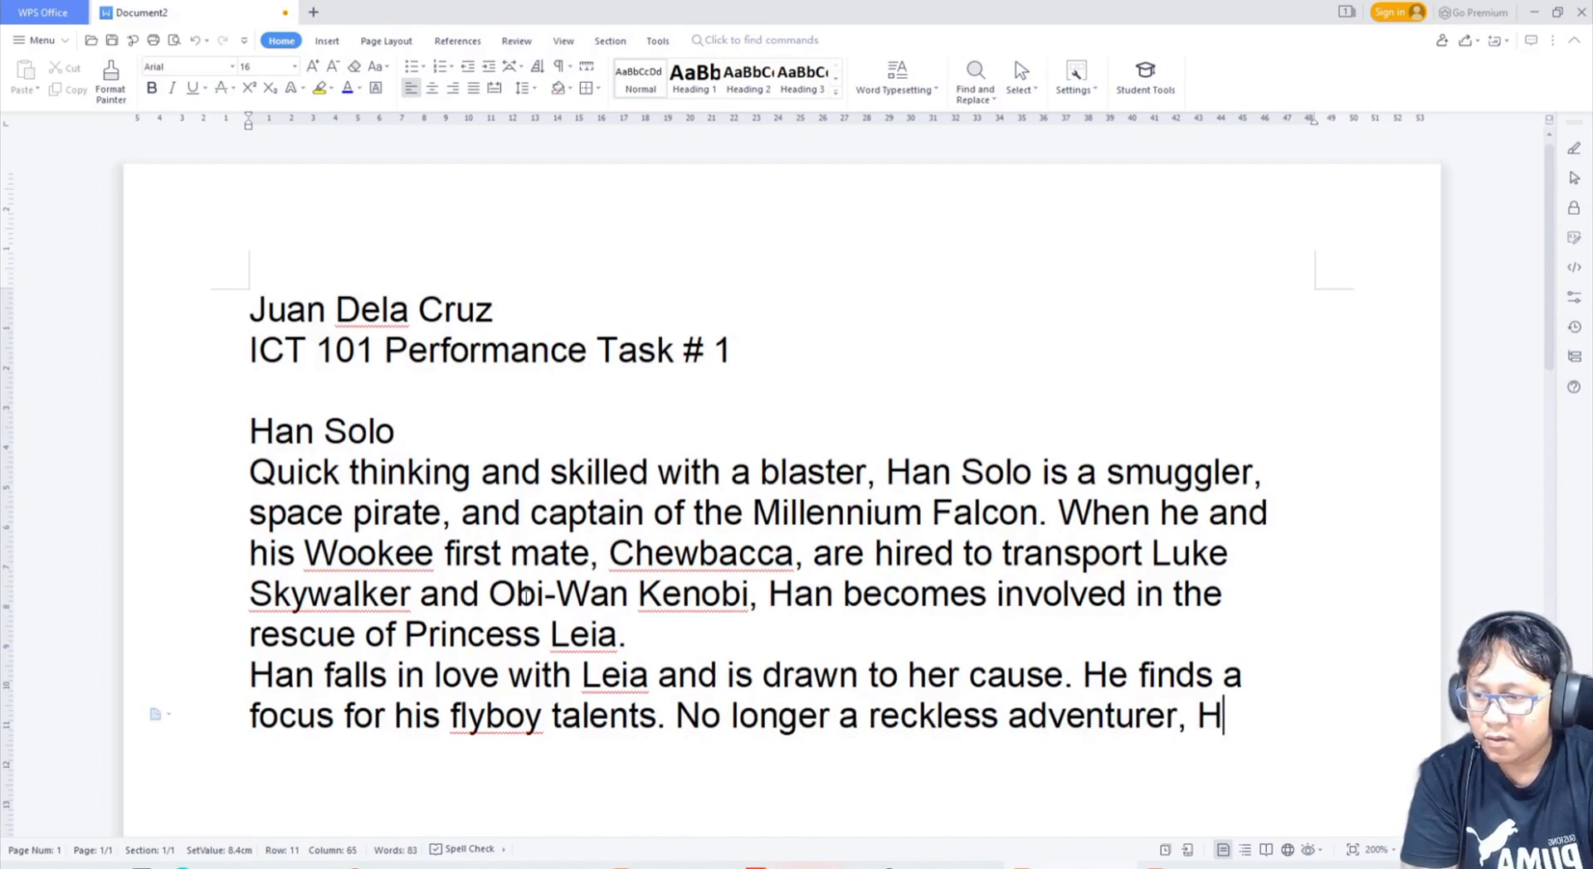
# - Continue the third sentence with "Han becomes one of the Rebellion", capitalising only the first letter of Rebellion
pyautogui.write('an becomes a')
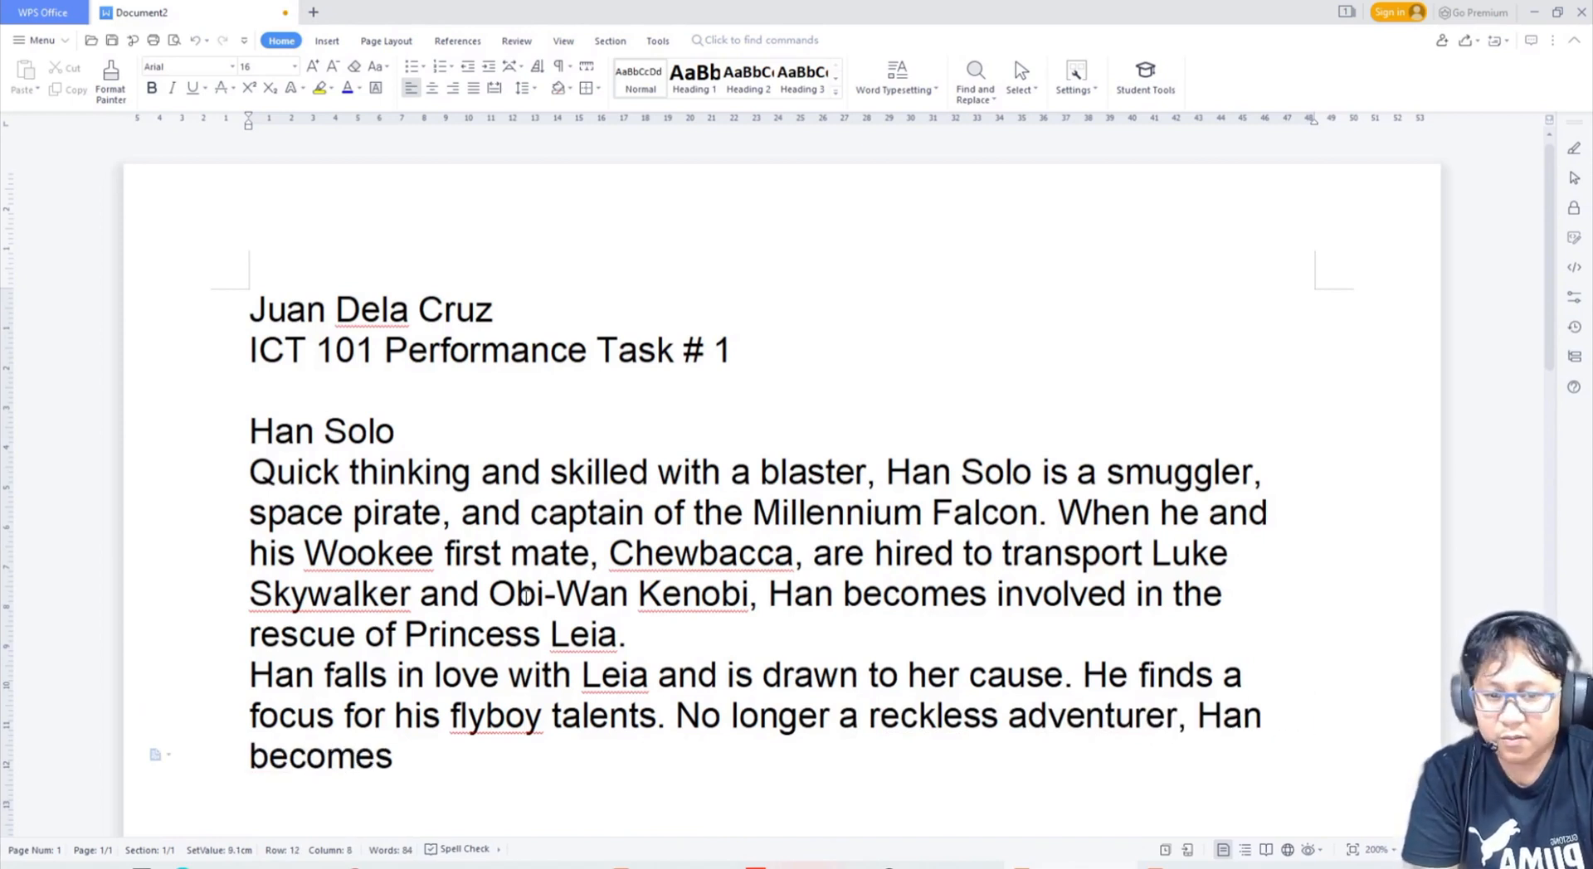
pyautogui.press('BackSpace')
pyautogui.write('one of the ')
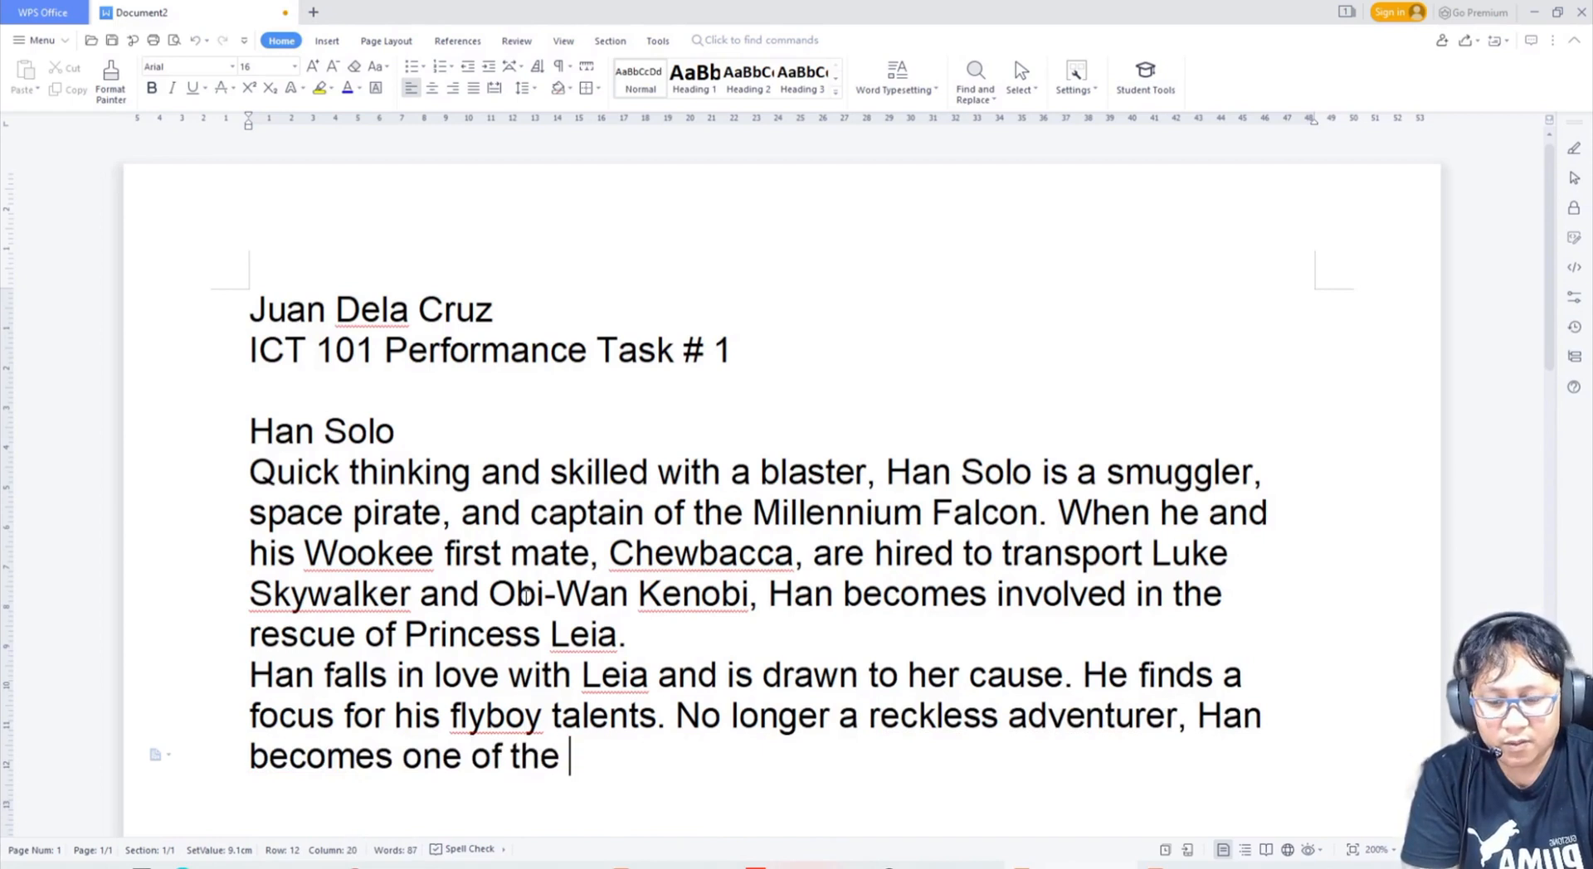
pyautogui.write('REbellio')
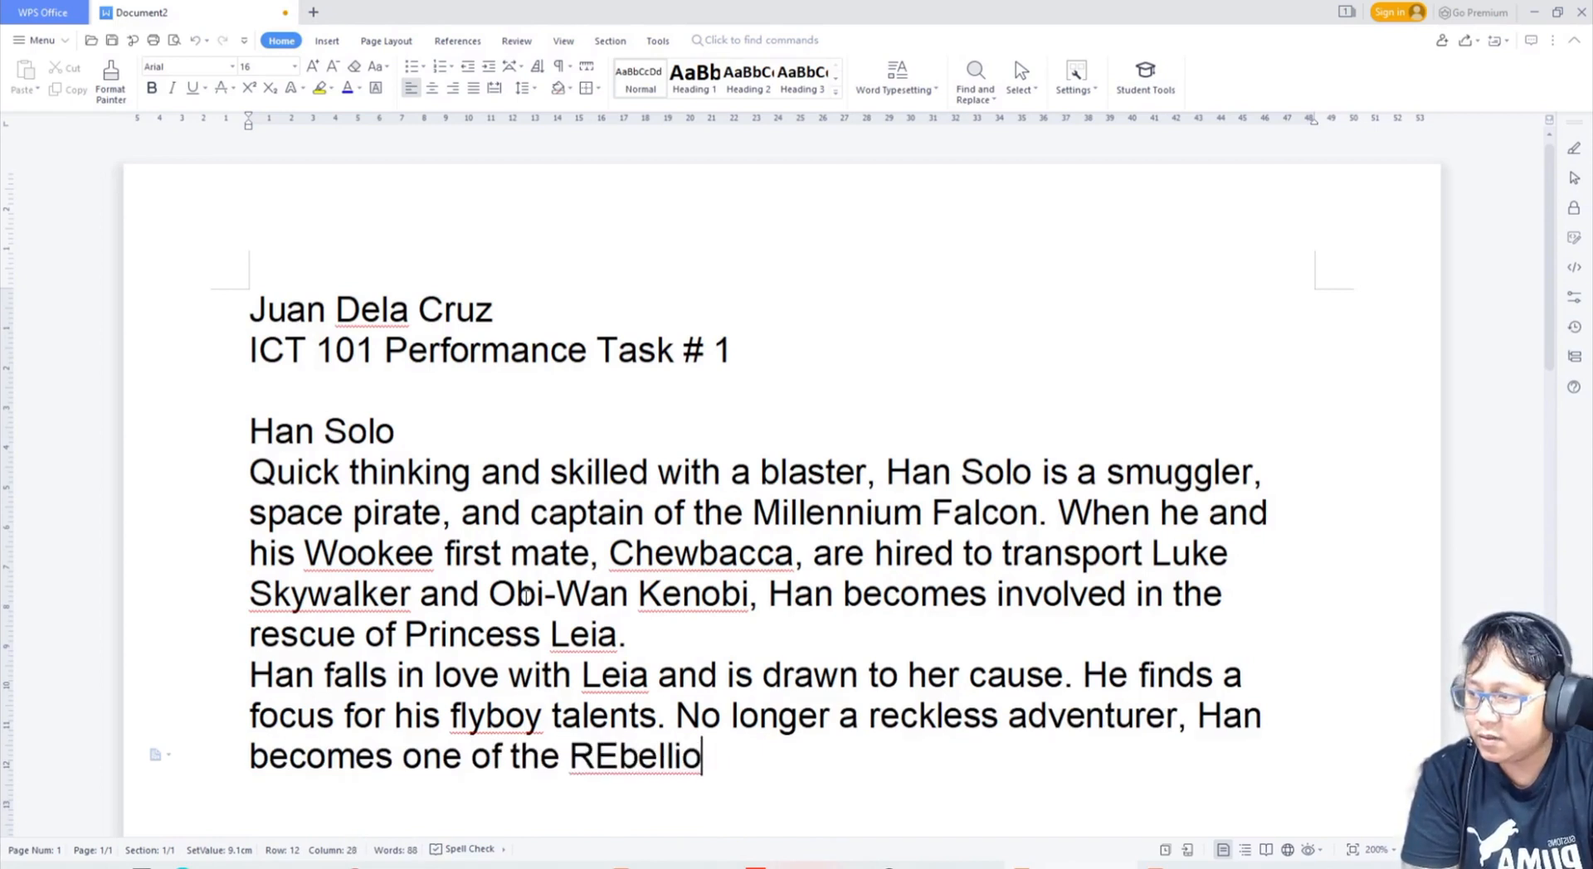
pyautogui.press('BackSpace')
pyautogui.press('BackSpace')
pyautogui.press('BackSpace')
pyautogui.press('BackSpace')
pyautogui.press('BackSpace')
pyautogui.press('BackSpace')
pyautogui.press('BackSpace')
pyautogui.write('ebel')
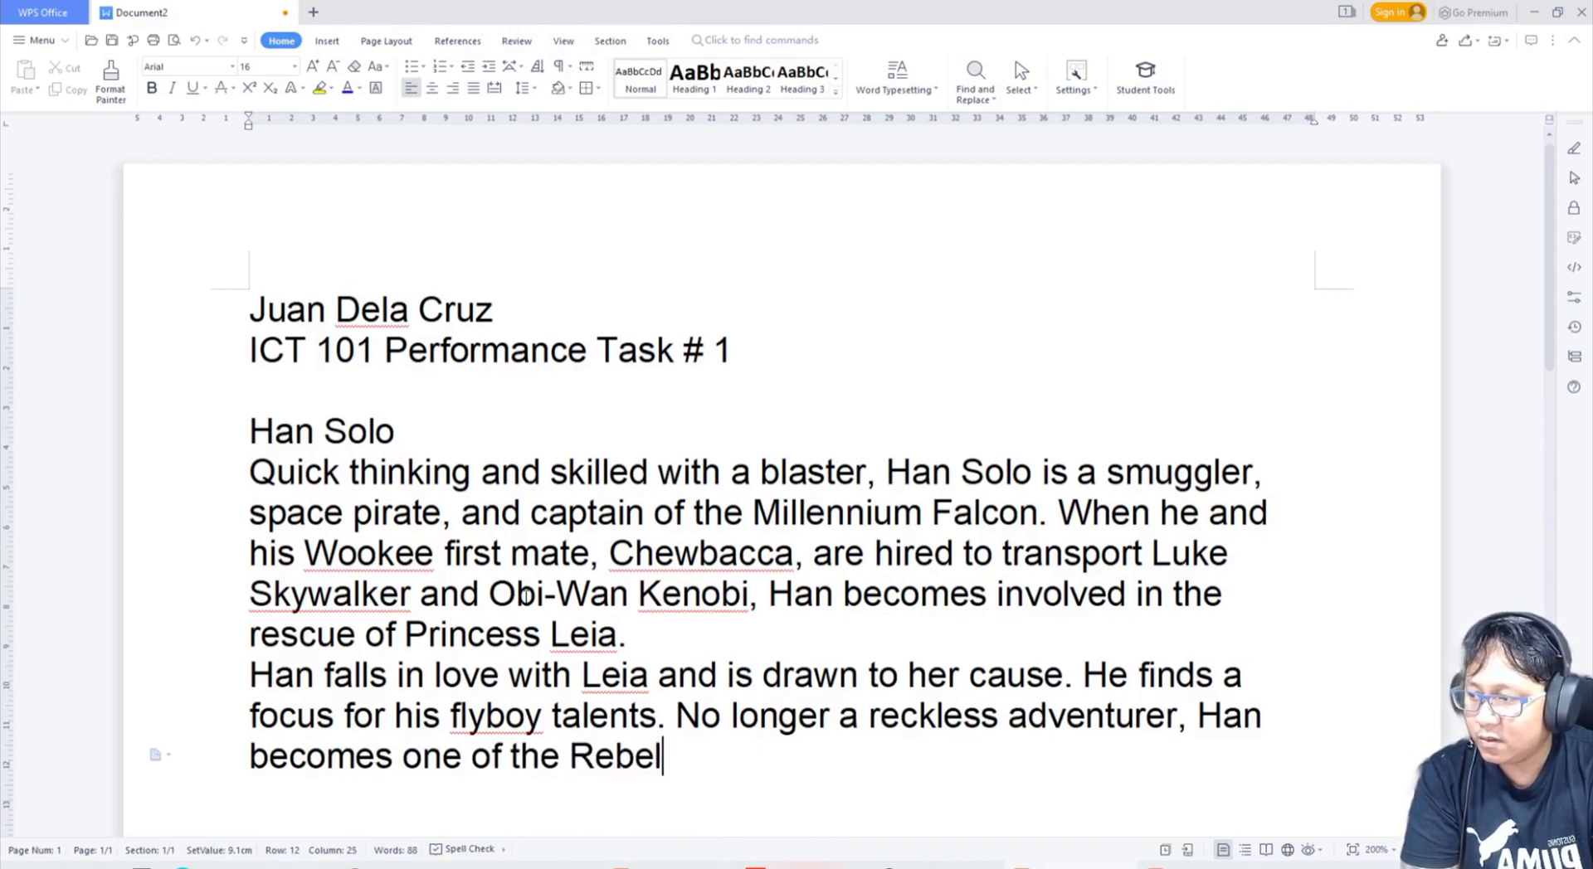
pyautogui.write('lion')
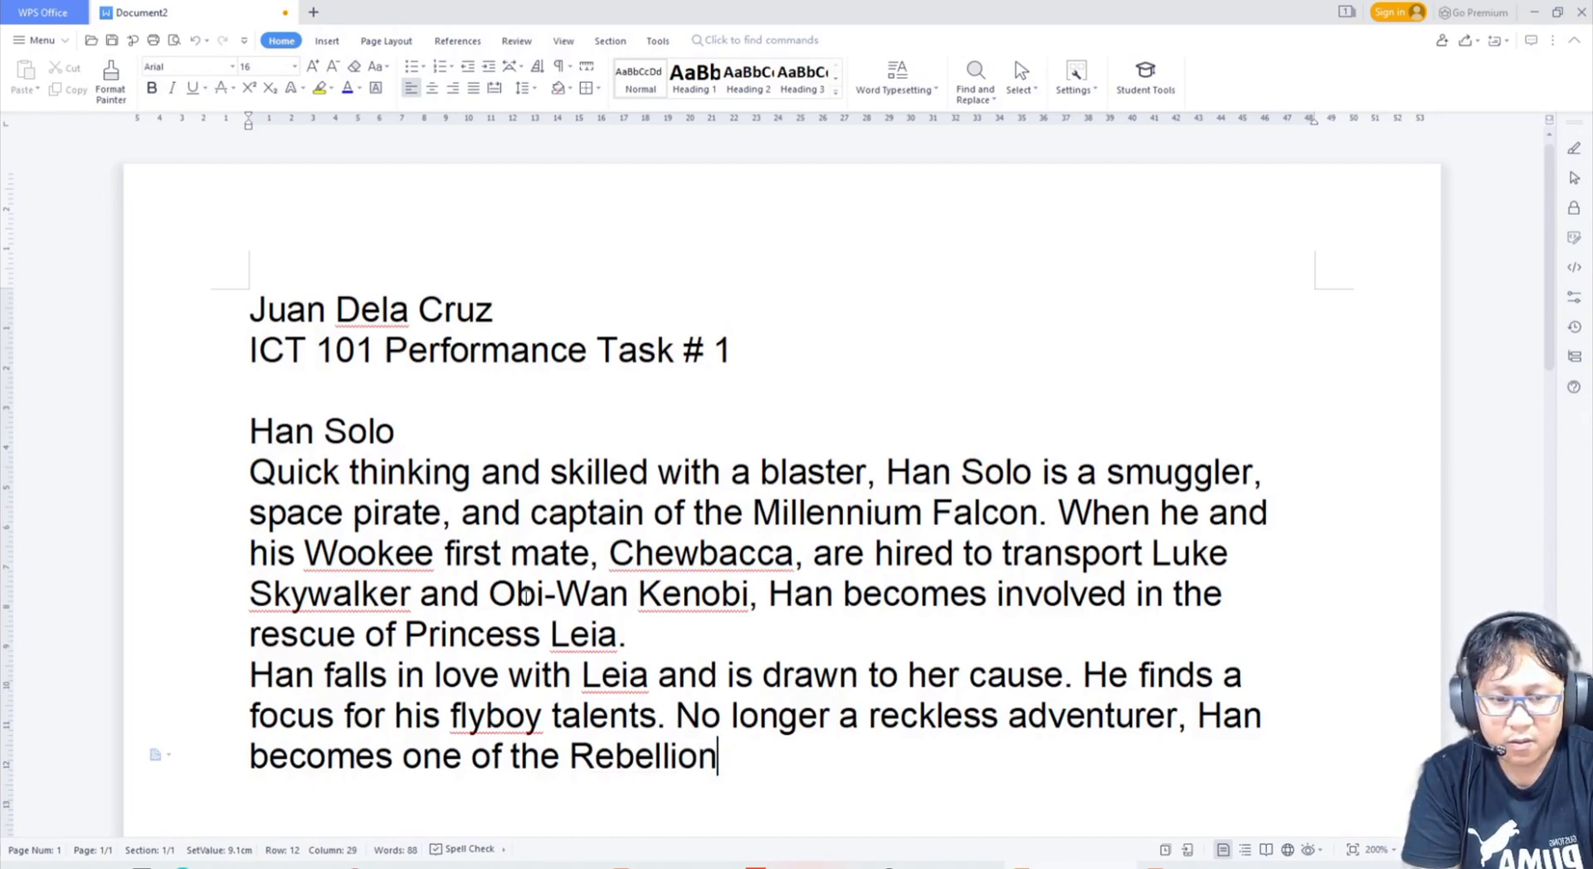
# - Complete the second paragraph by ending its last sentence with "'s most courageous heroes."
pyautogui.write("'s most courage")
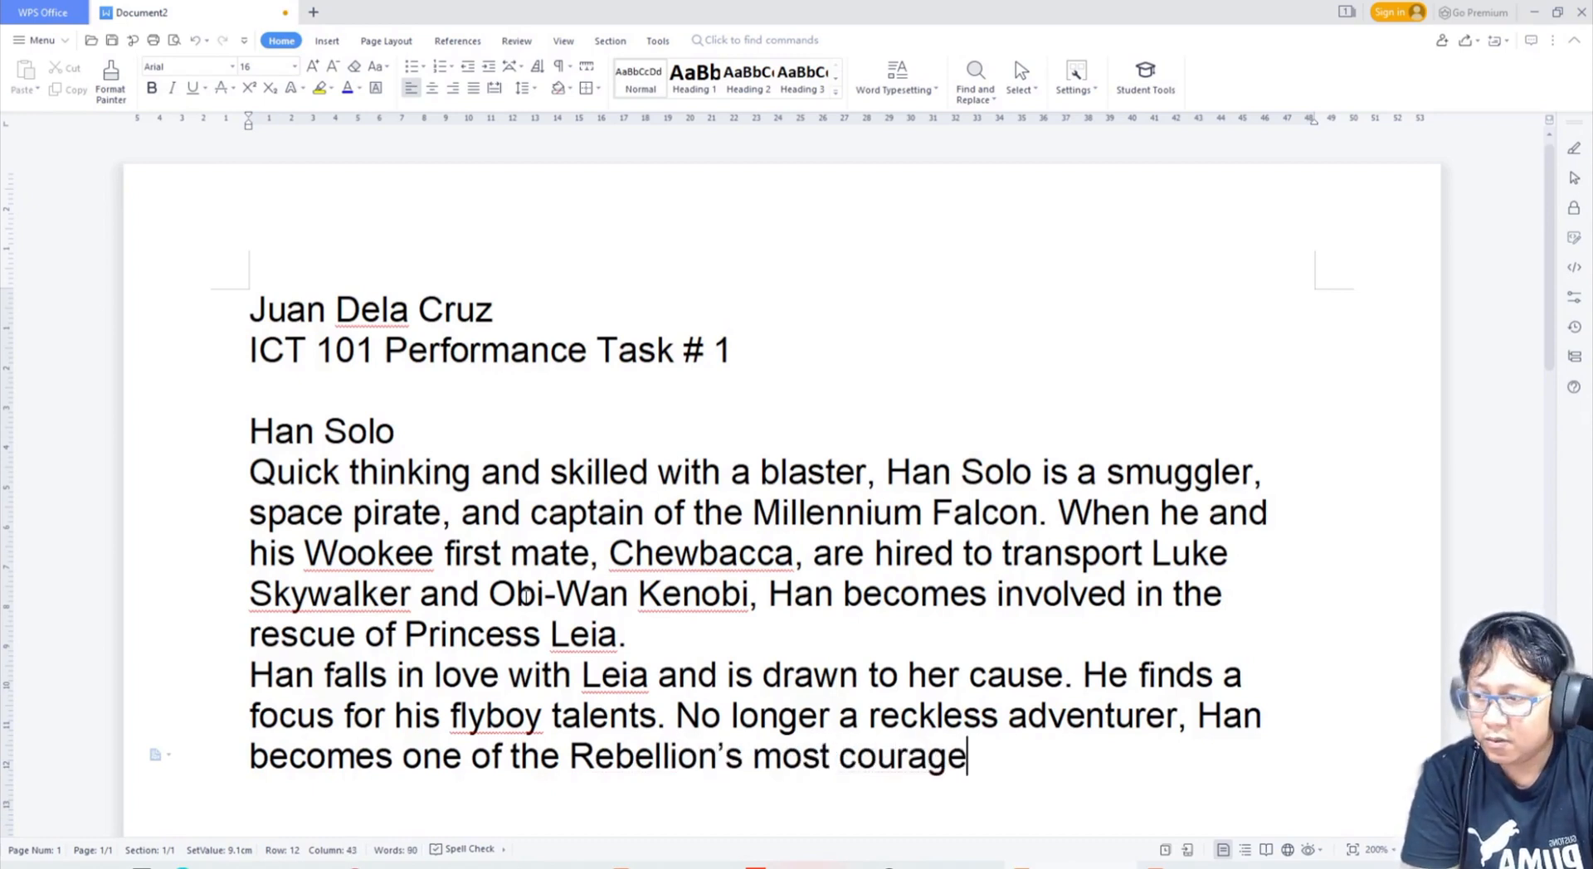
pyautogui.press('BackSpace')
pyautogui.write('ouragoes')
pyautogui.press('BackSpace')
pyautogui.press('BackSpace')
pyautogui.press('BackSpace')
pyautogui.write('es')
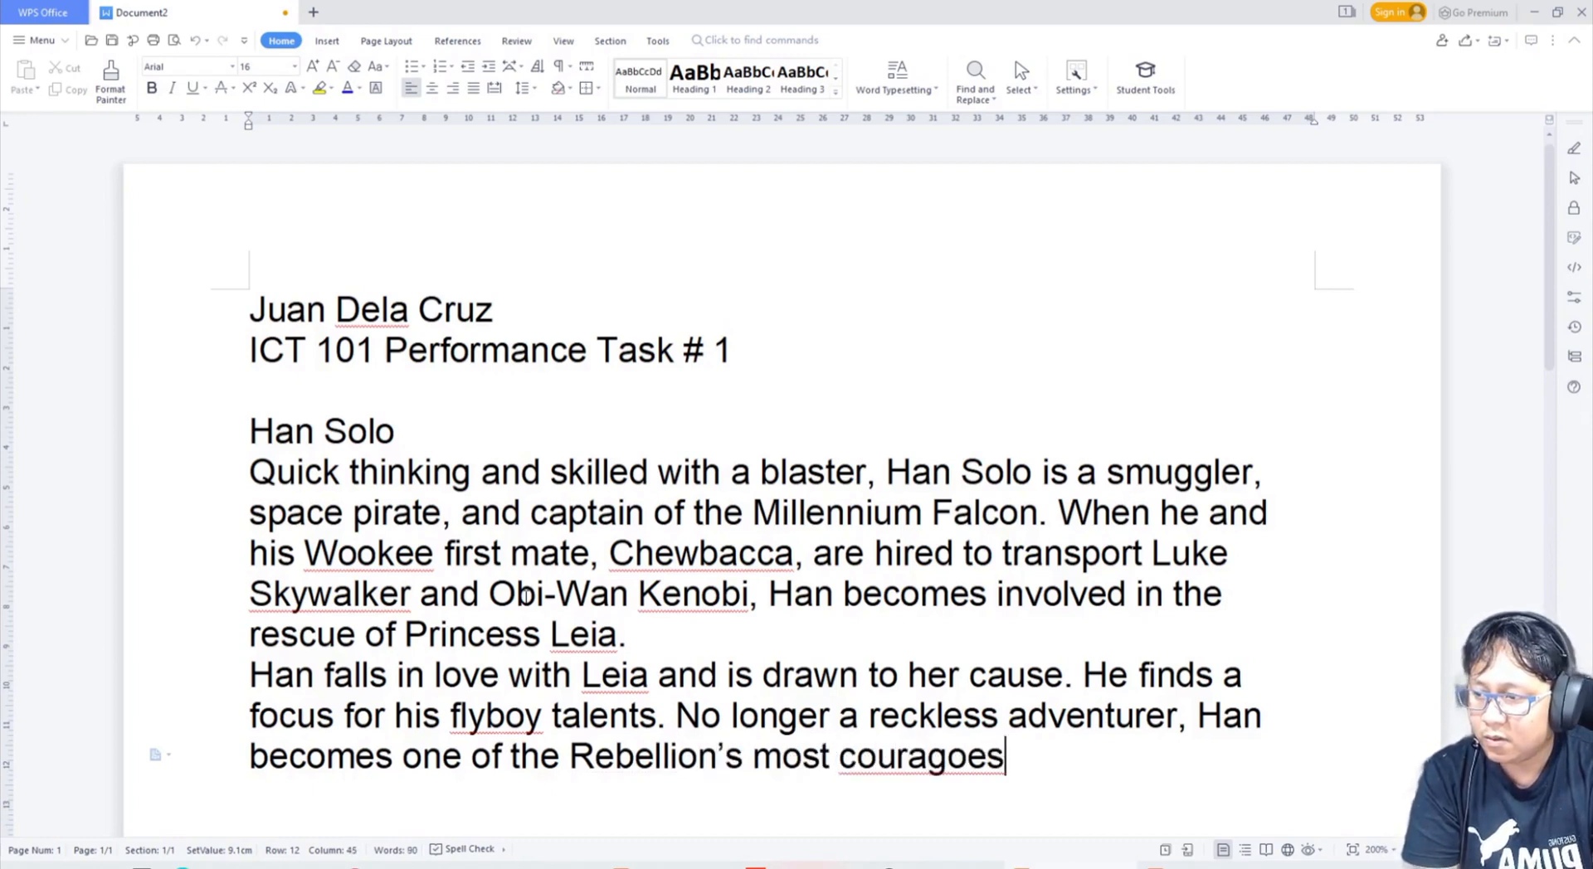
pyautogui.write('ou')
pyautogui.press('BackSpace')
pyautogui.press('BackSpace')
pyautogui.press('BackSpace')
pyautogui.press('BackSpace')
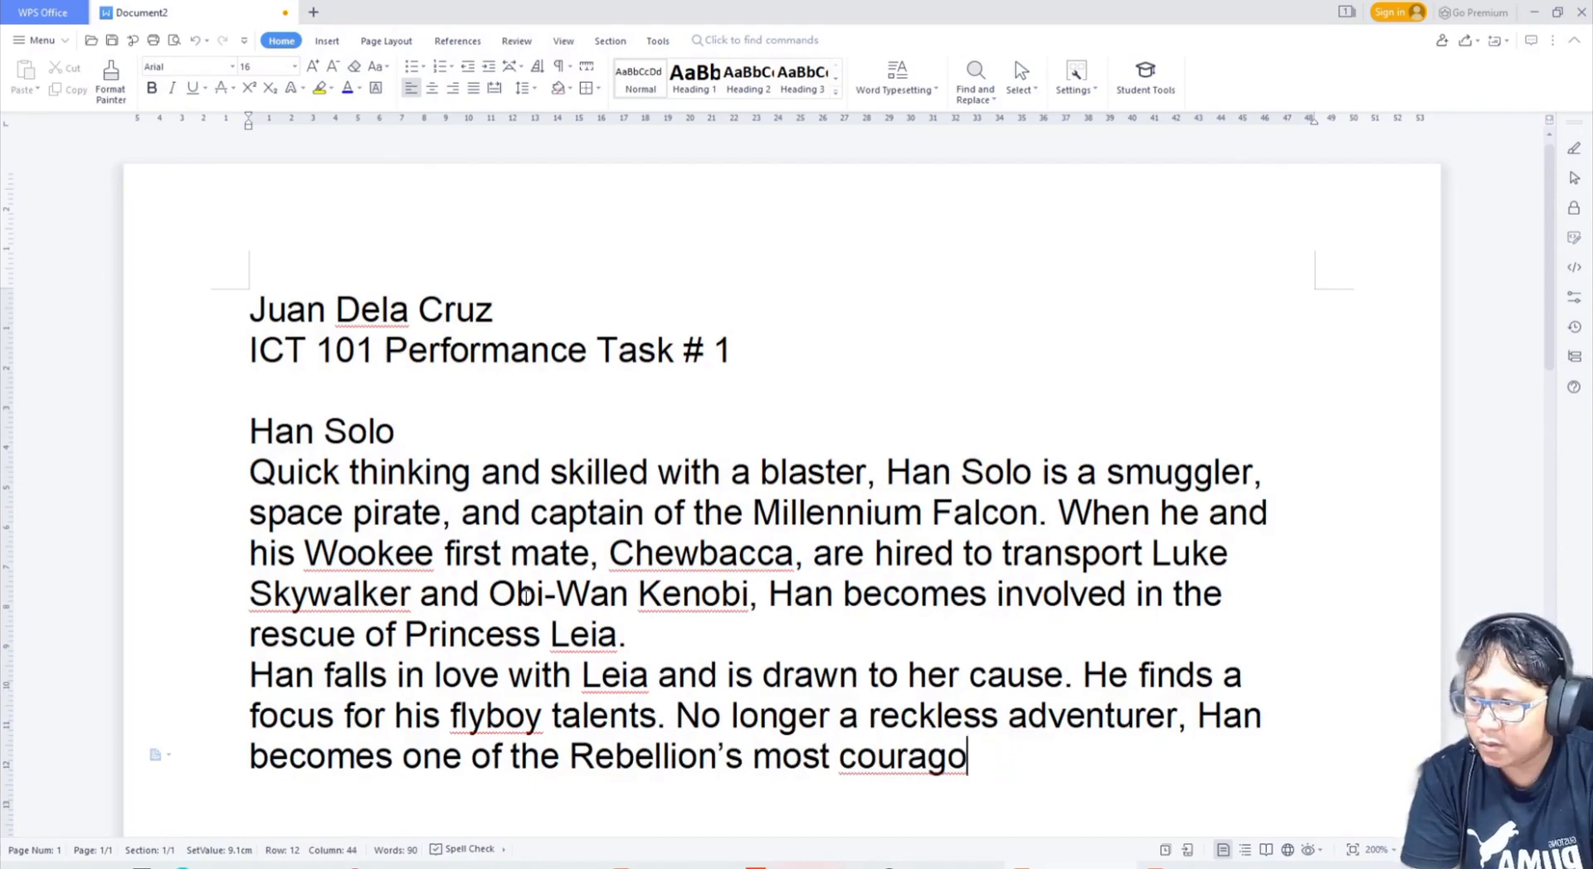
pyautogui.press('BackSpace')
pyautogui.press('BackSpace')
pyautogui.write('geou')
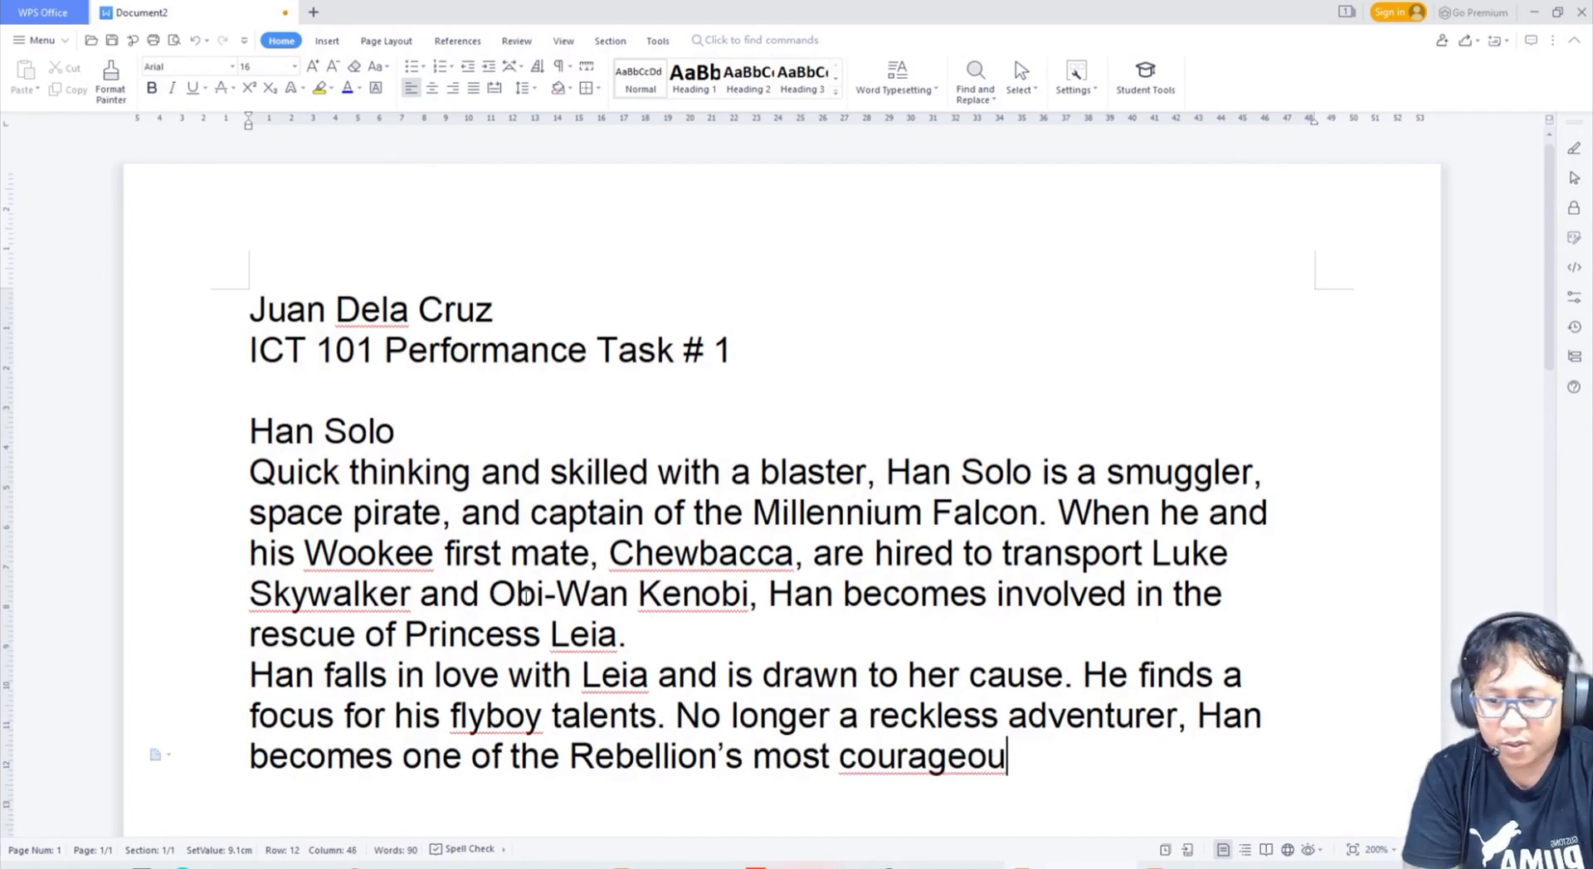
pyautogui.write('s hero')
pyautogui.press('BackSpace')
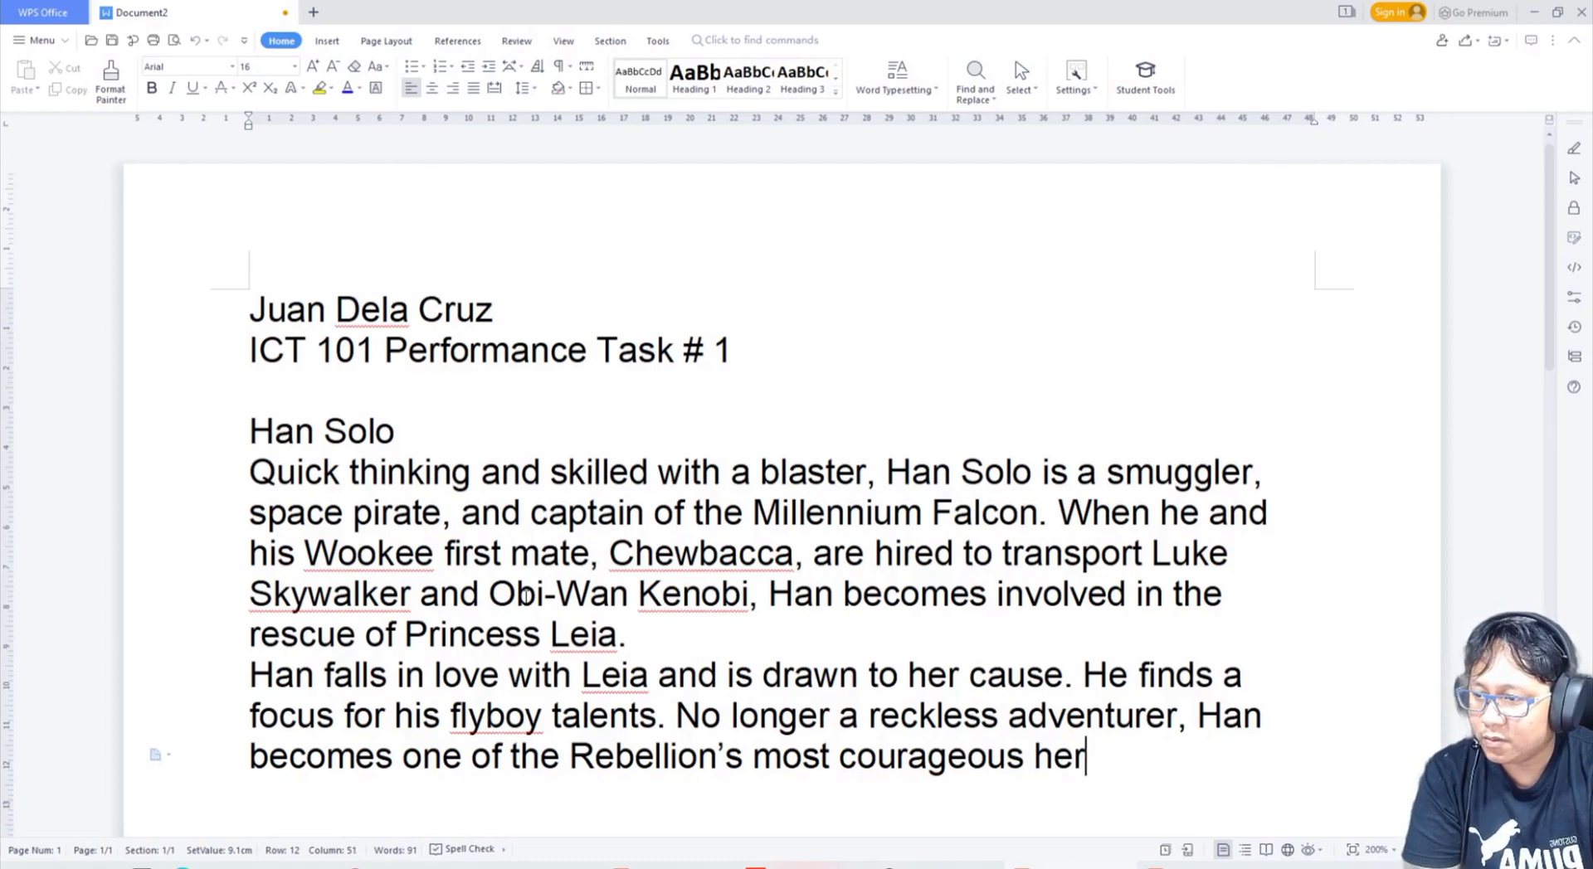
pyautogui.write('oes.')
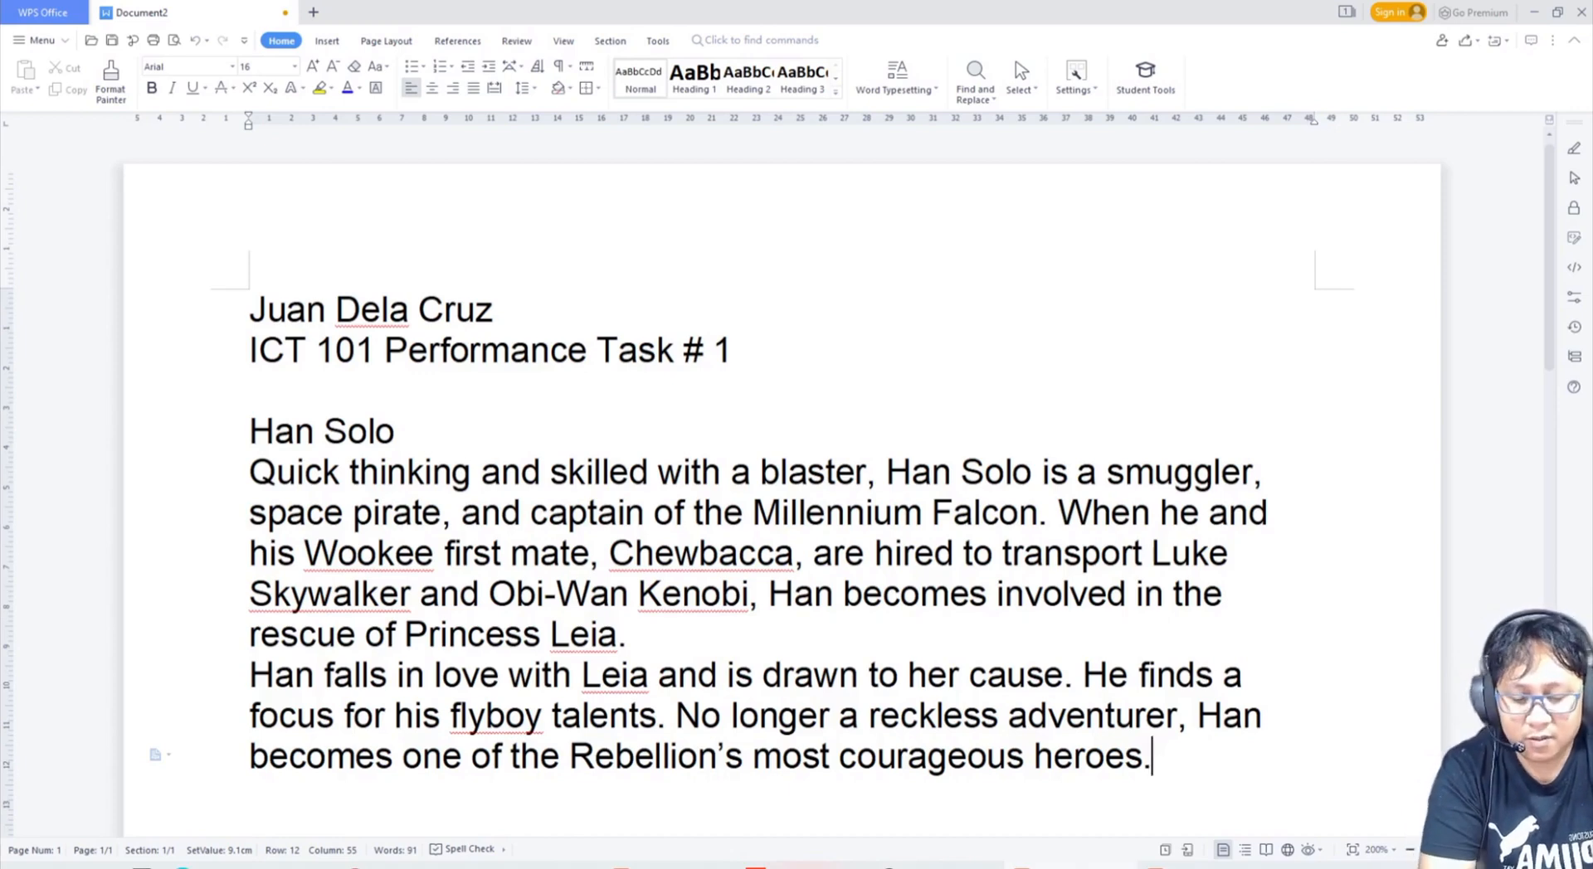
# - Switch to the ICT 101 PERFORMANCE TASK1 document and highlight the Han Solo heading with its two paragraphs for review
pyautogui.moveTo(932, 11); pyautogui.dragTo(1116, 2)
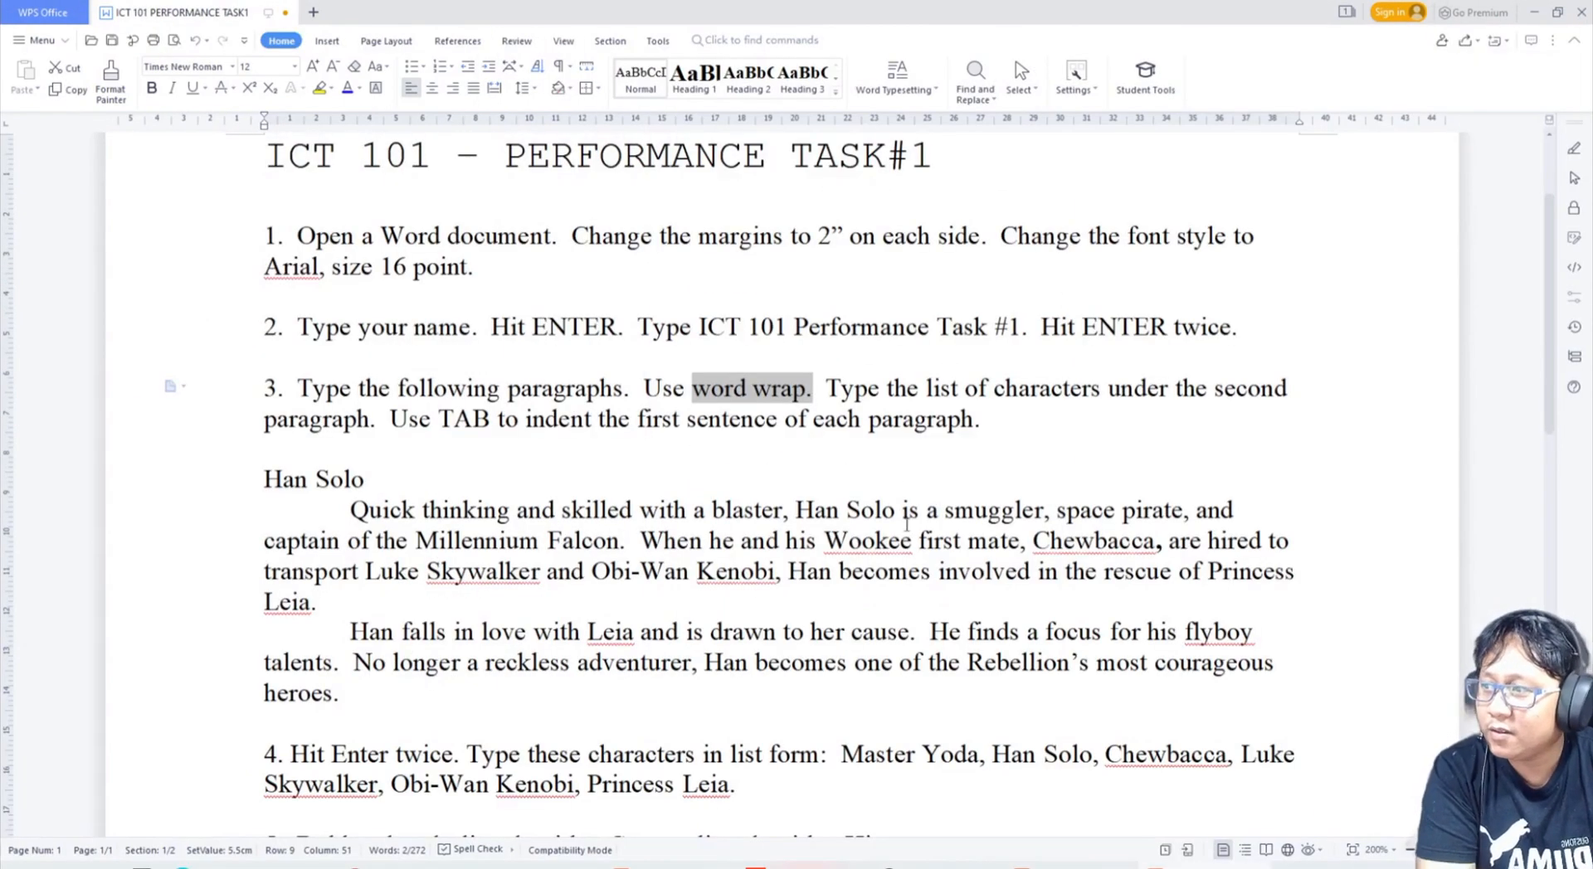
pyautogui.moveTo(265, 479); pyautogui.dragTo(397, 696)
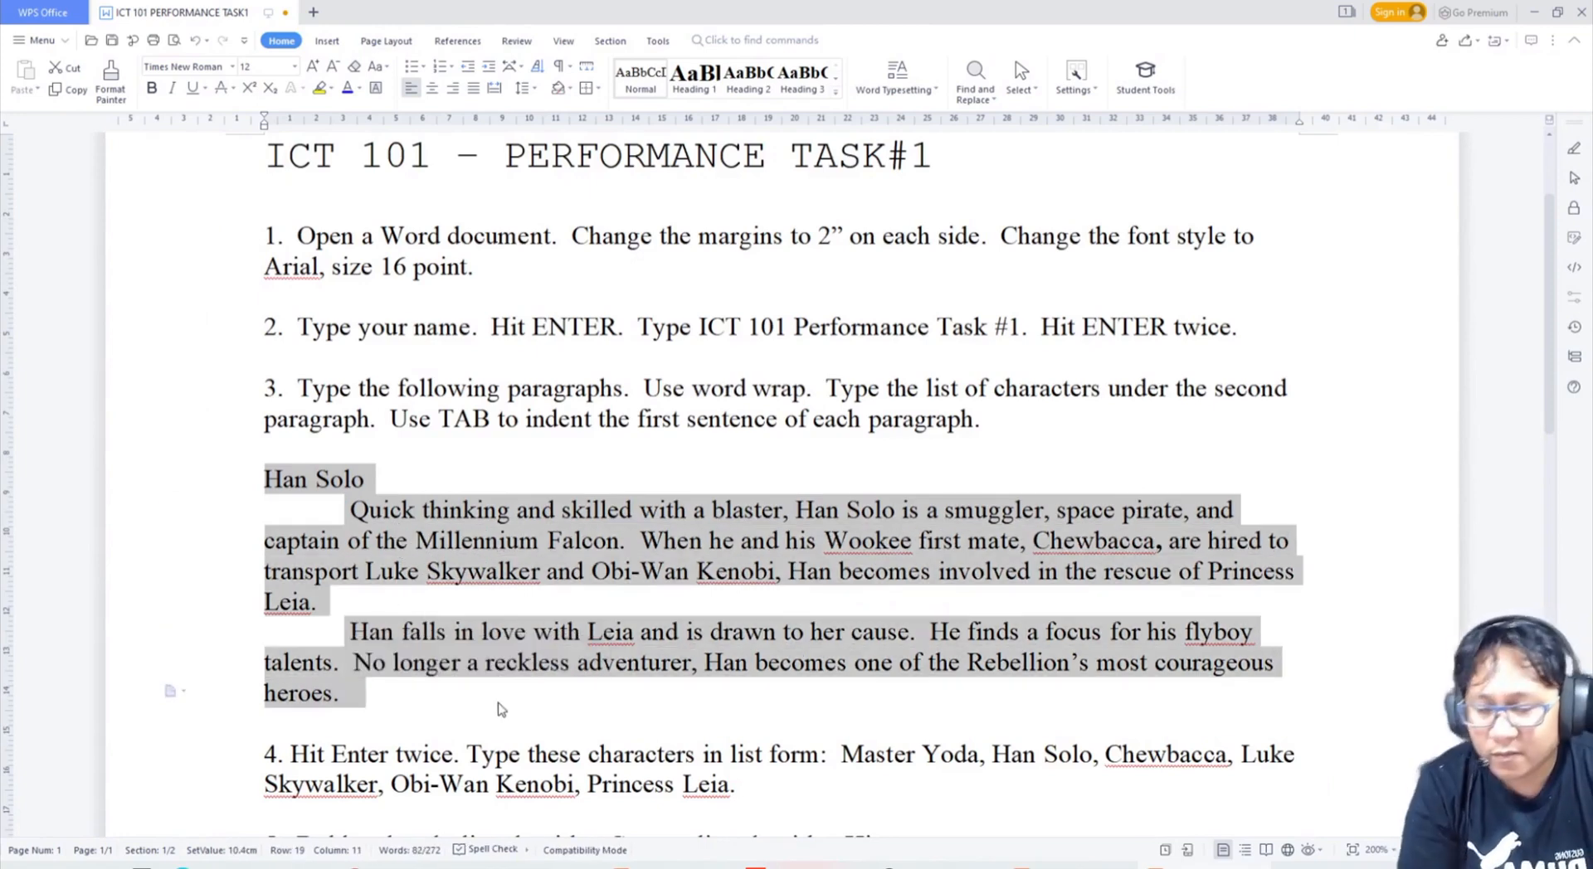
# - Check instruction 4 in the task sheet, return to Document2 and insert two line breaks after the second paragraph
pyautogui.scroll(-1, 446, 704)
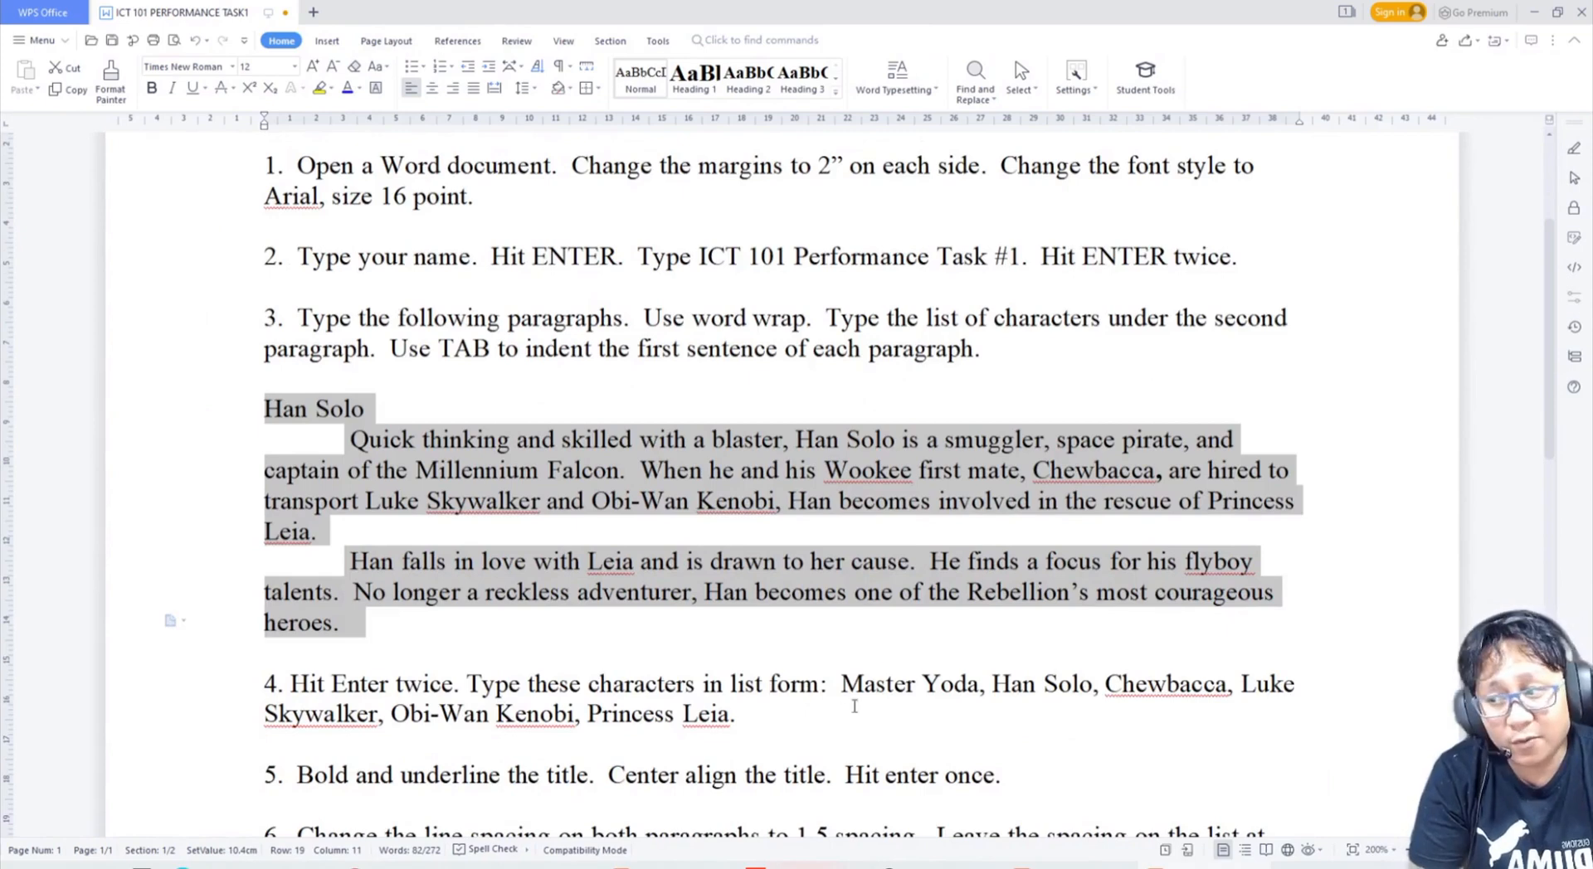
pyautogui.click(1534, 13)
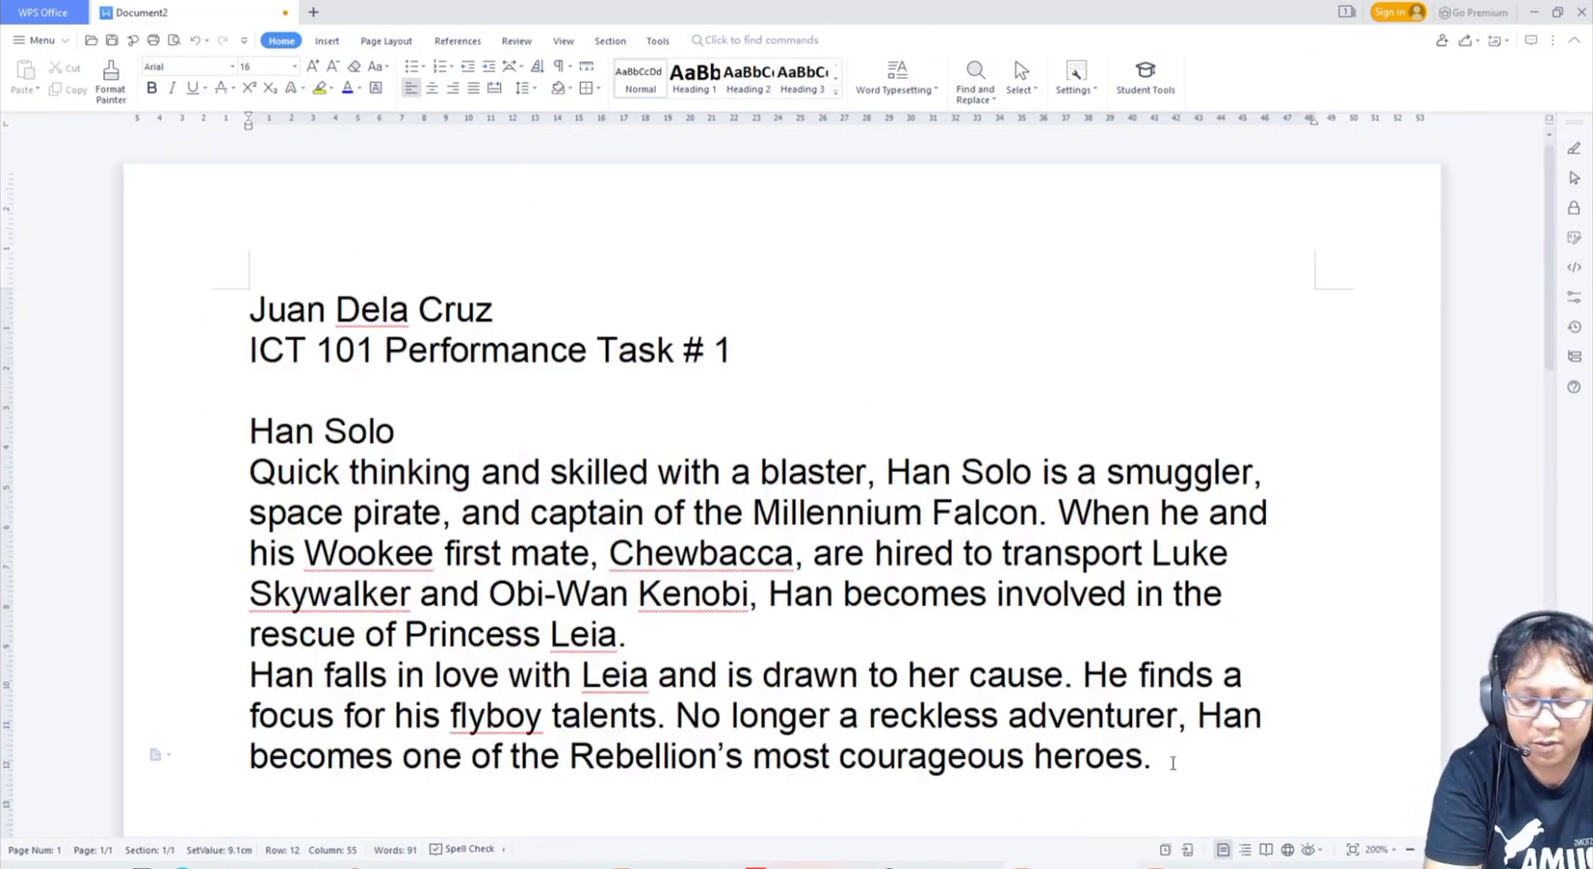
pyautogui.press('Return')
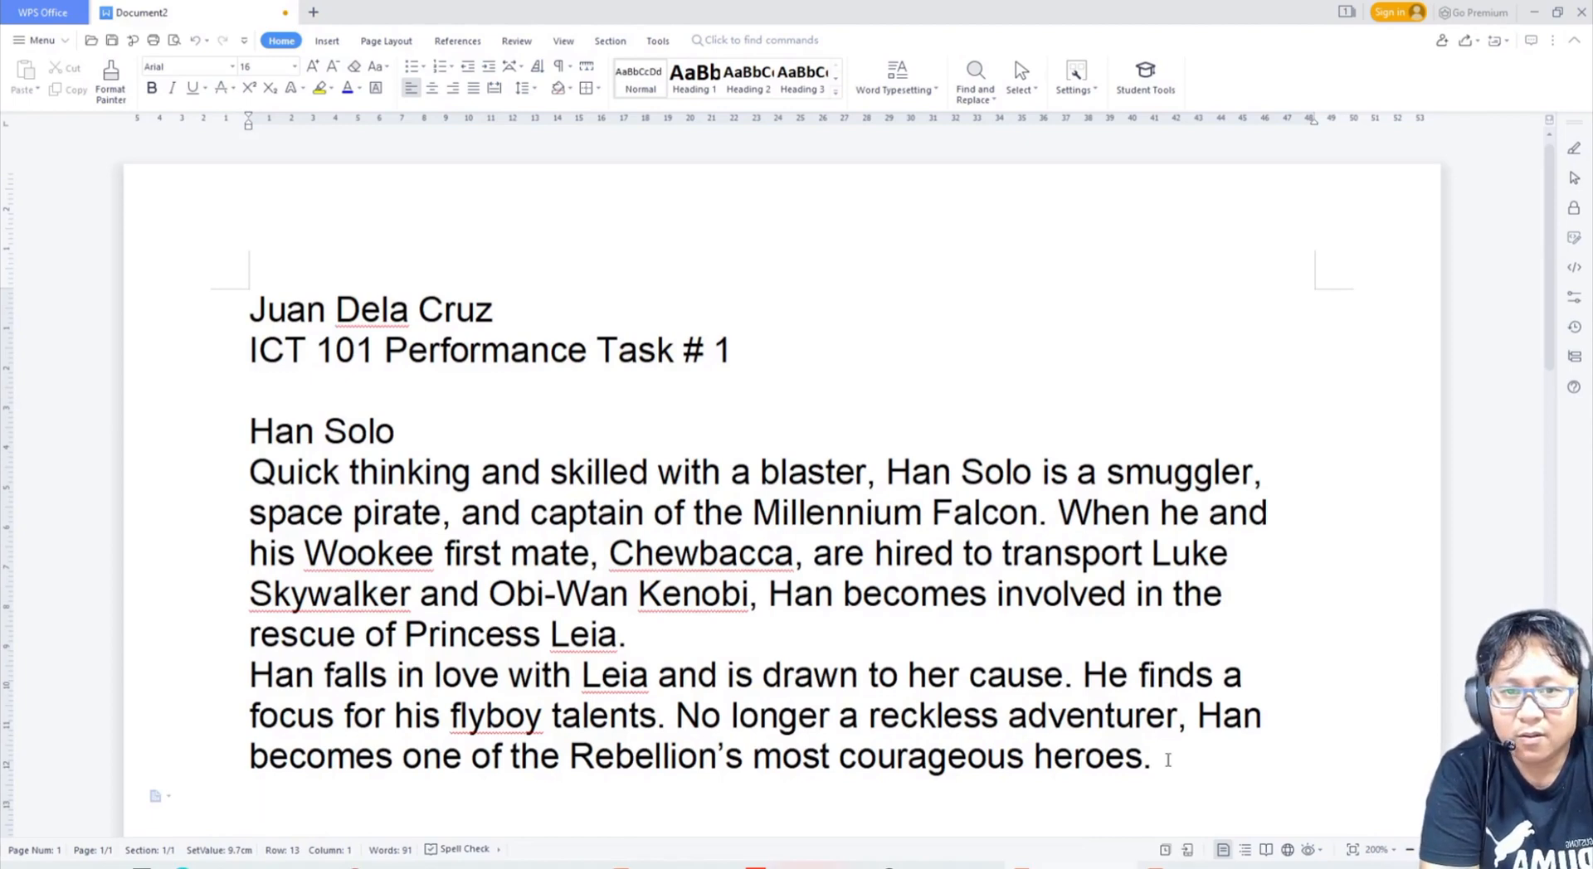
pyautogui.press('Return')
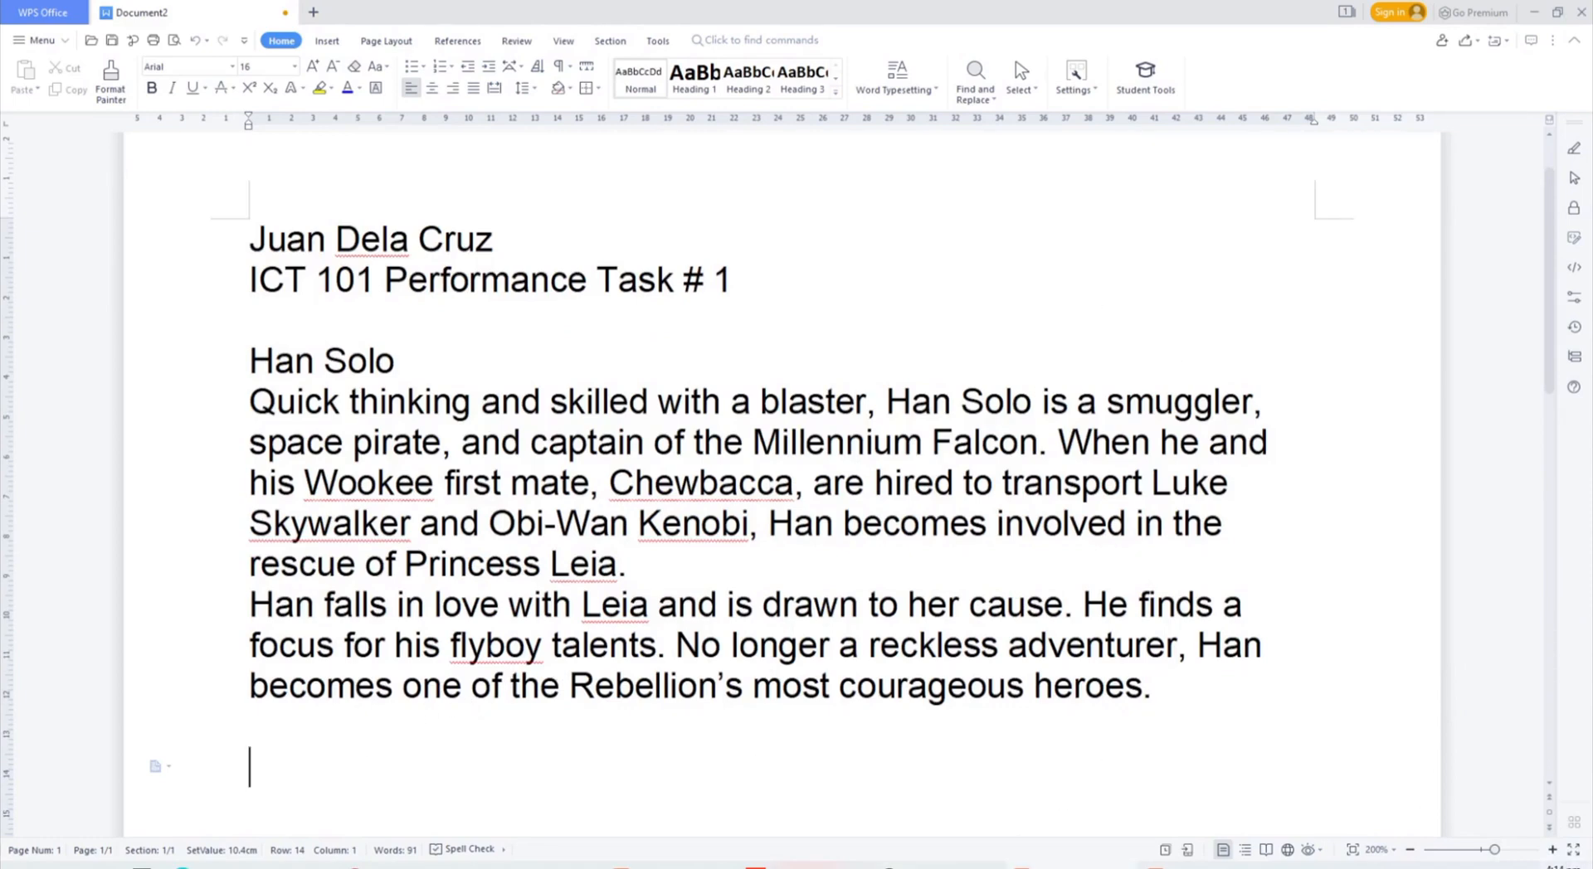
# - Check the required names in the task sheet and start the character list with Master Yoda, Han Solo and Chewbacca on separate lines
pyautogui.hotkey('alt', 'Tab')
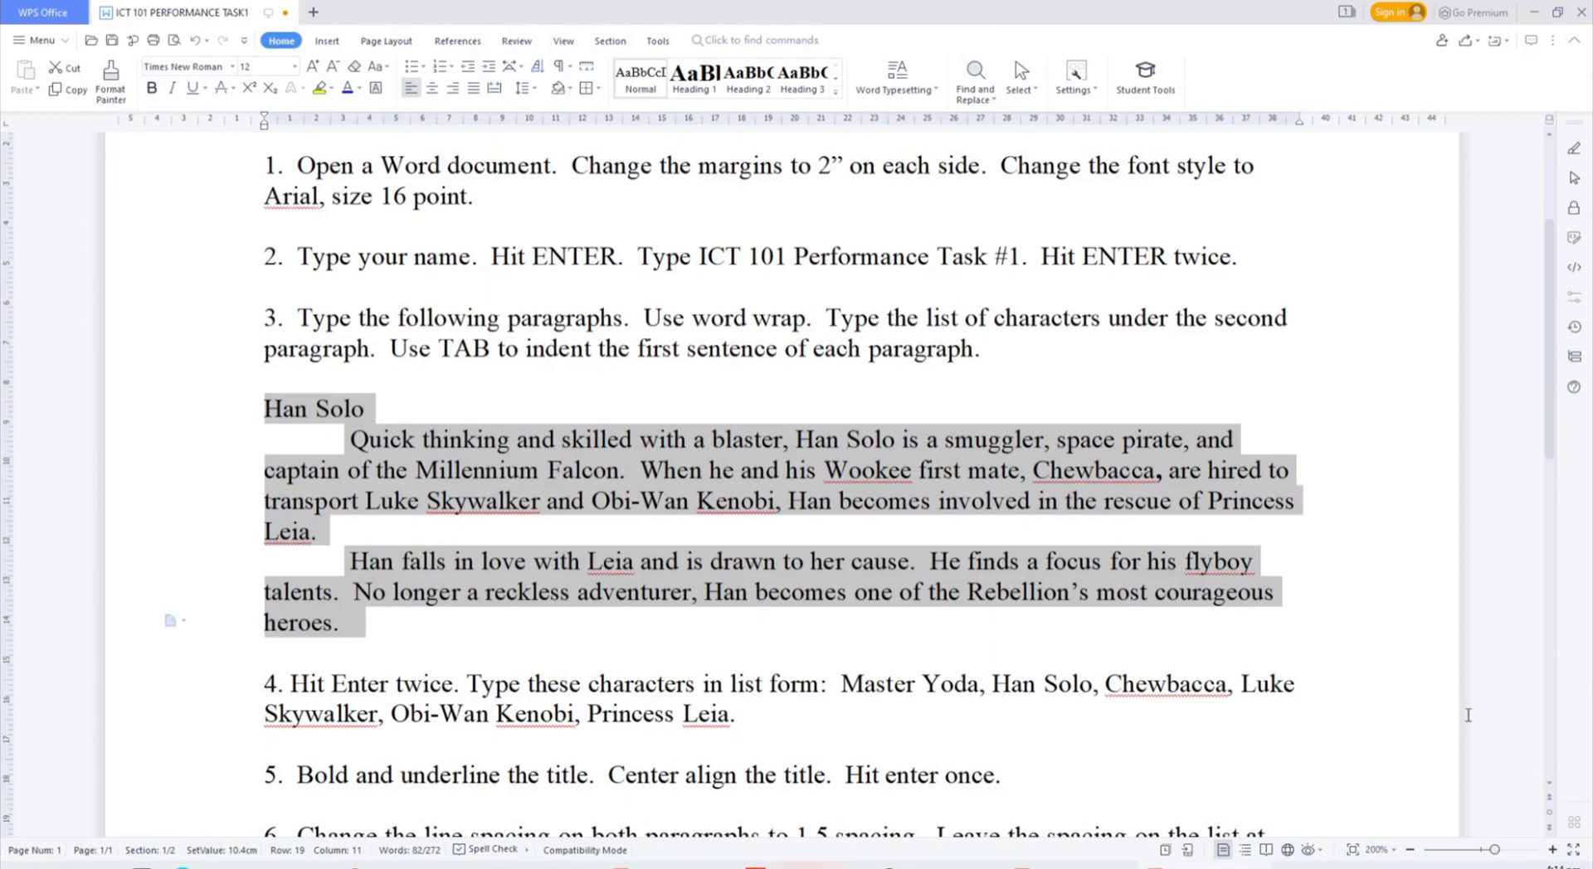
pyautogui.scroll(-1, 1394, 657)
pyautogui.hotkey('alt', 'Tab')
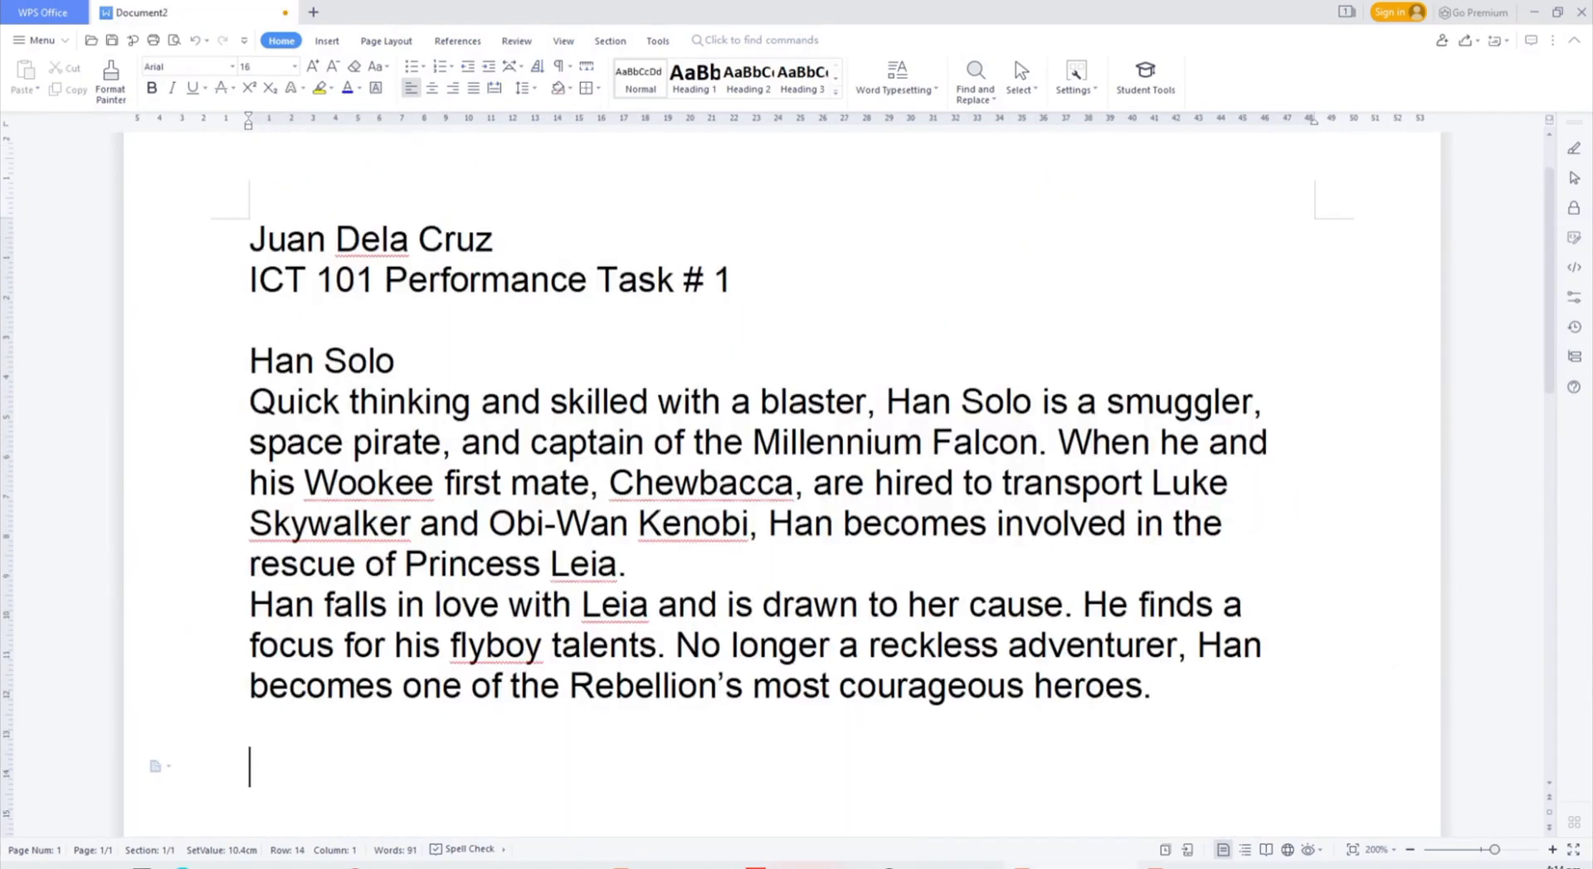
pyautogui.write('Master Yoda')
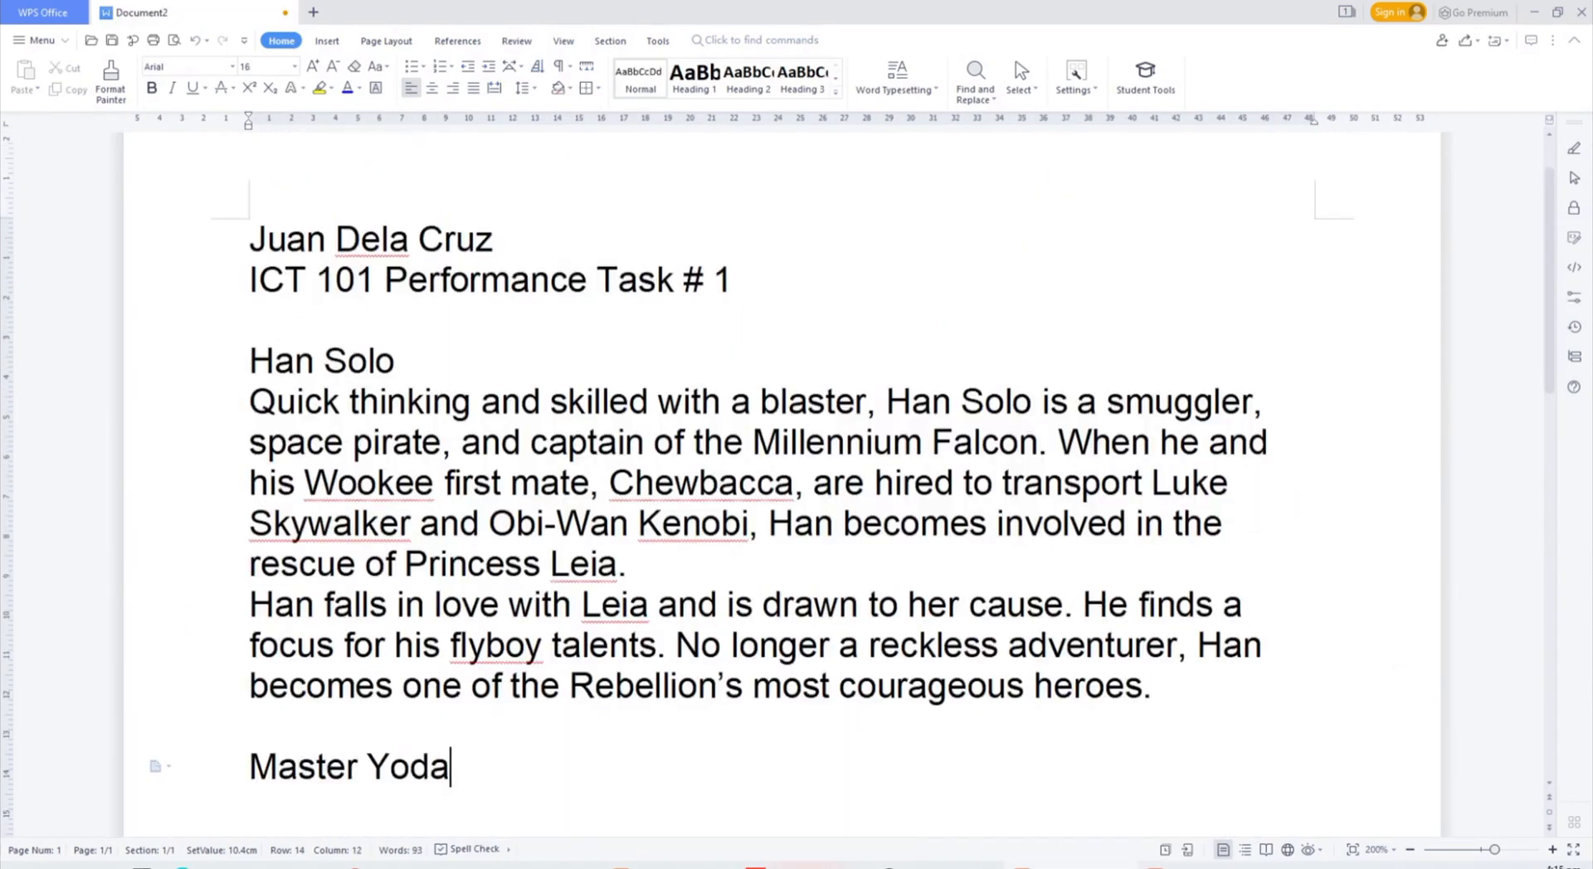
pyautogui.press('Return')
pyautogui.write('Han Solo')
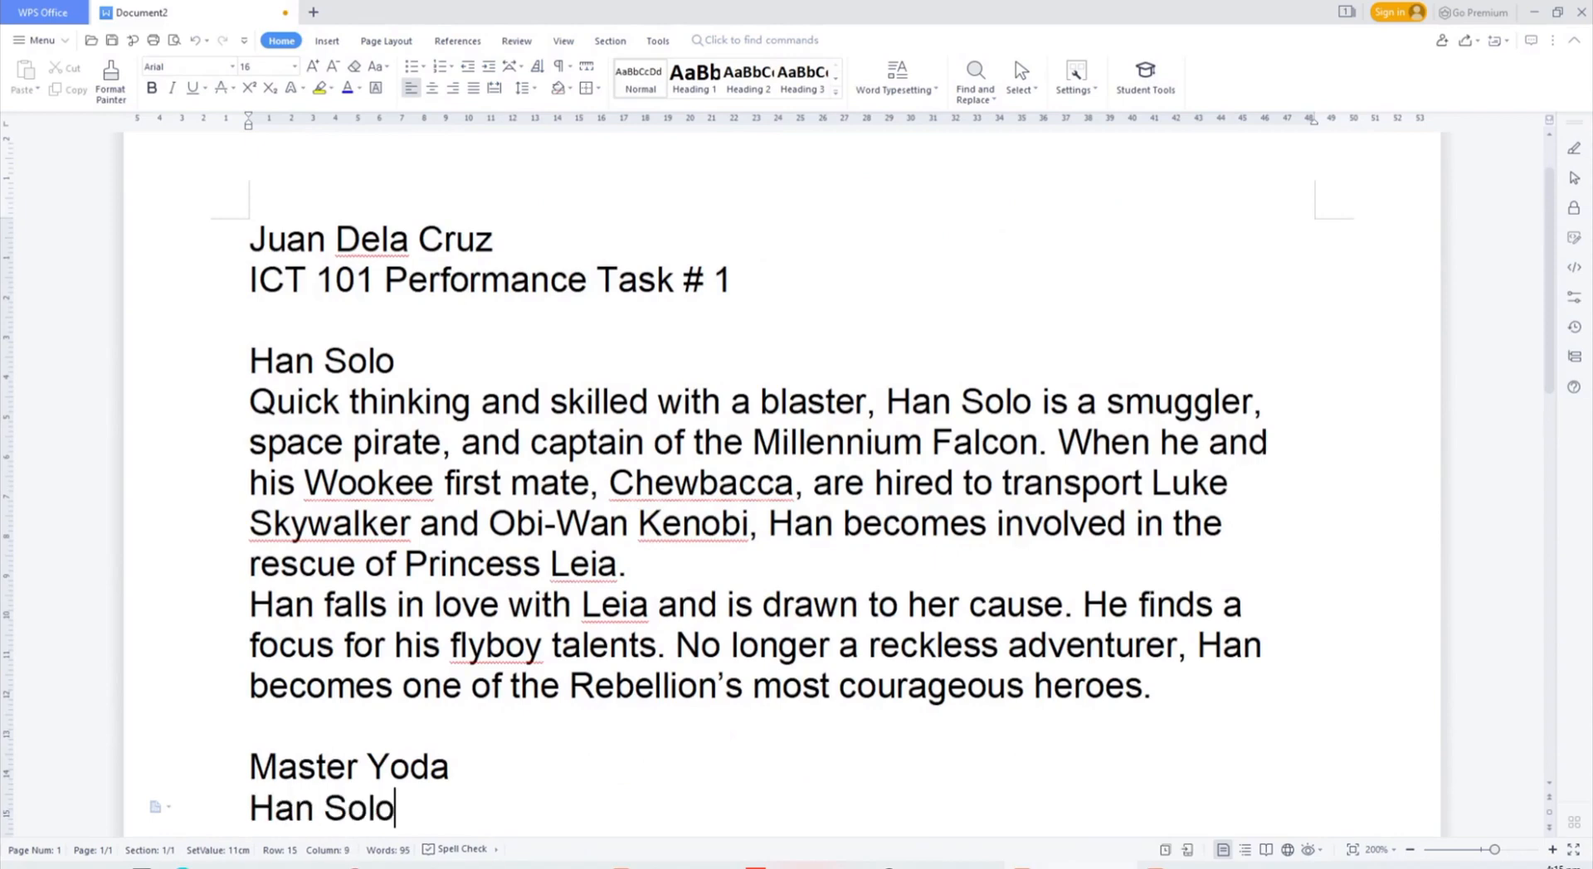
pyautogui.press('Return')
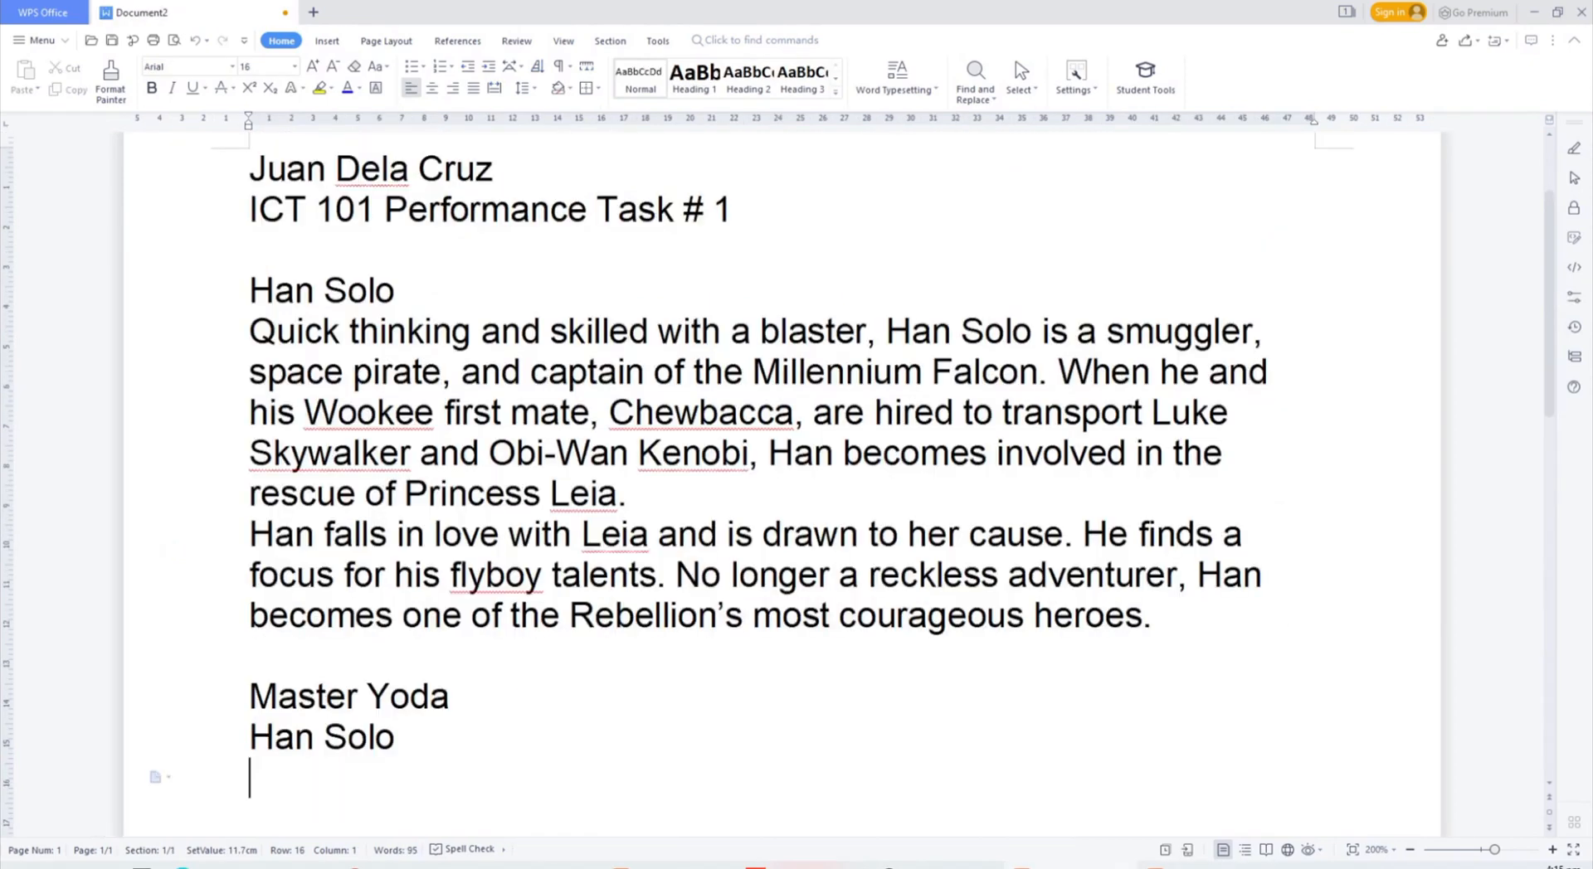
pyautogui.write('Chewba')
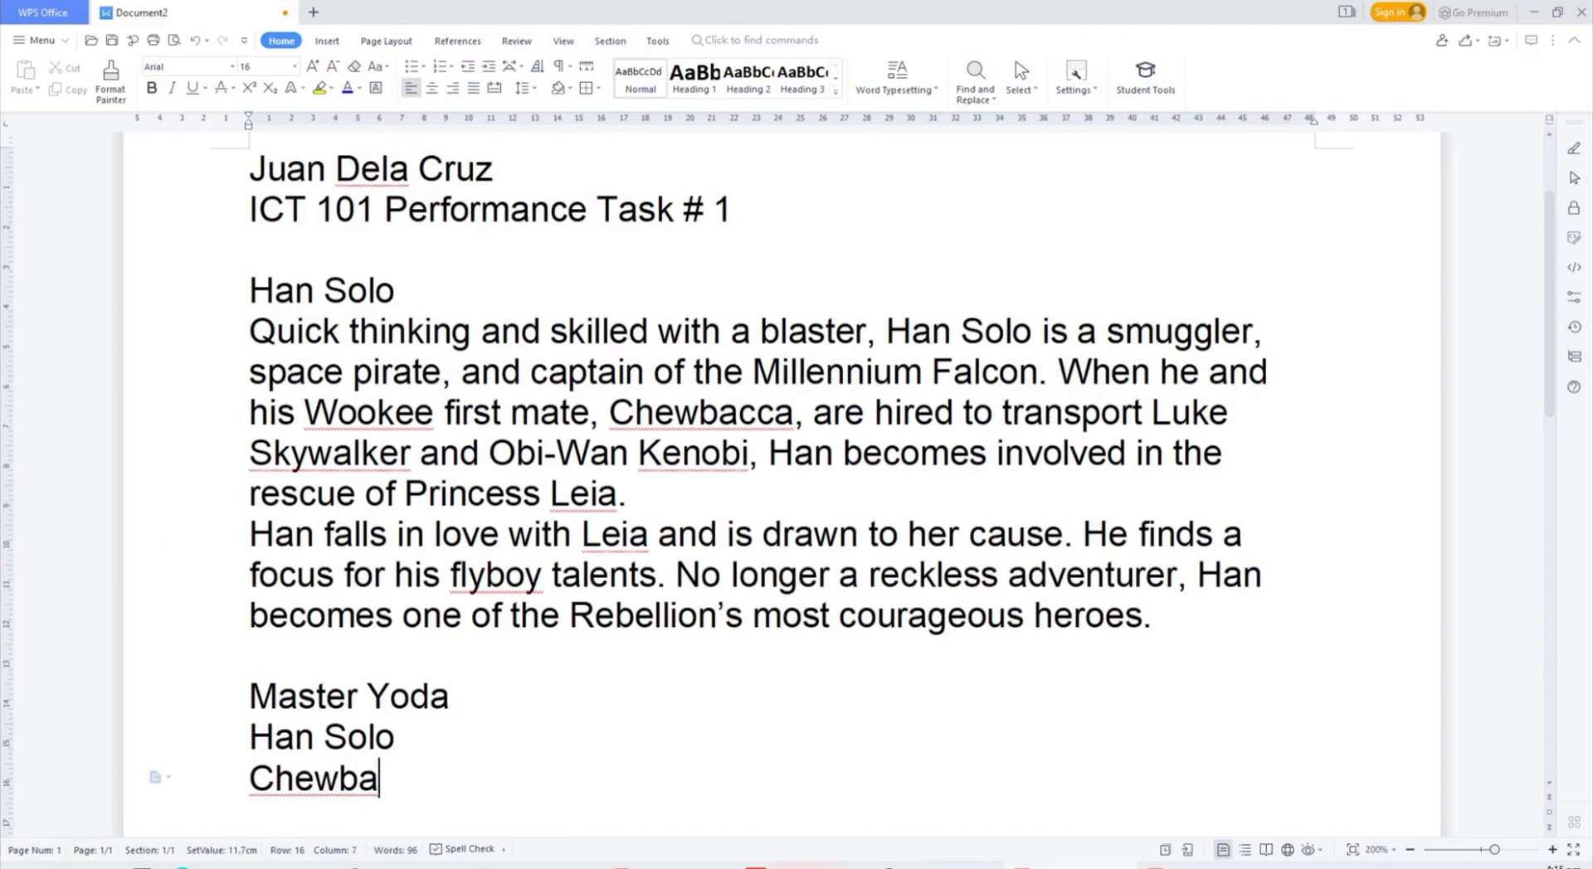
pyautogui.write('cca')
pyautogui.press('Return')
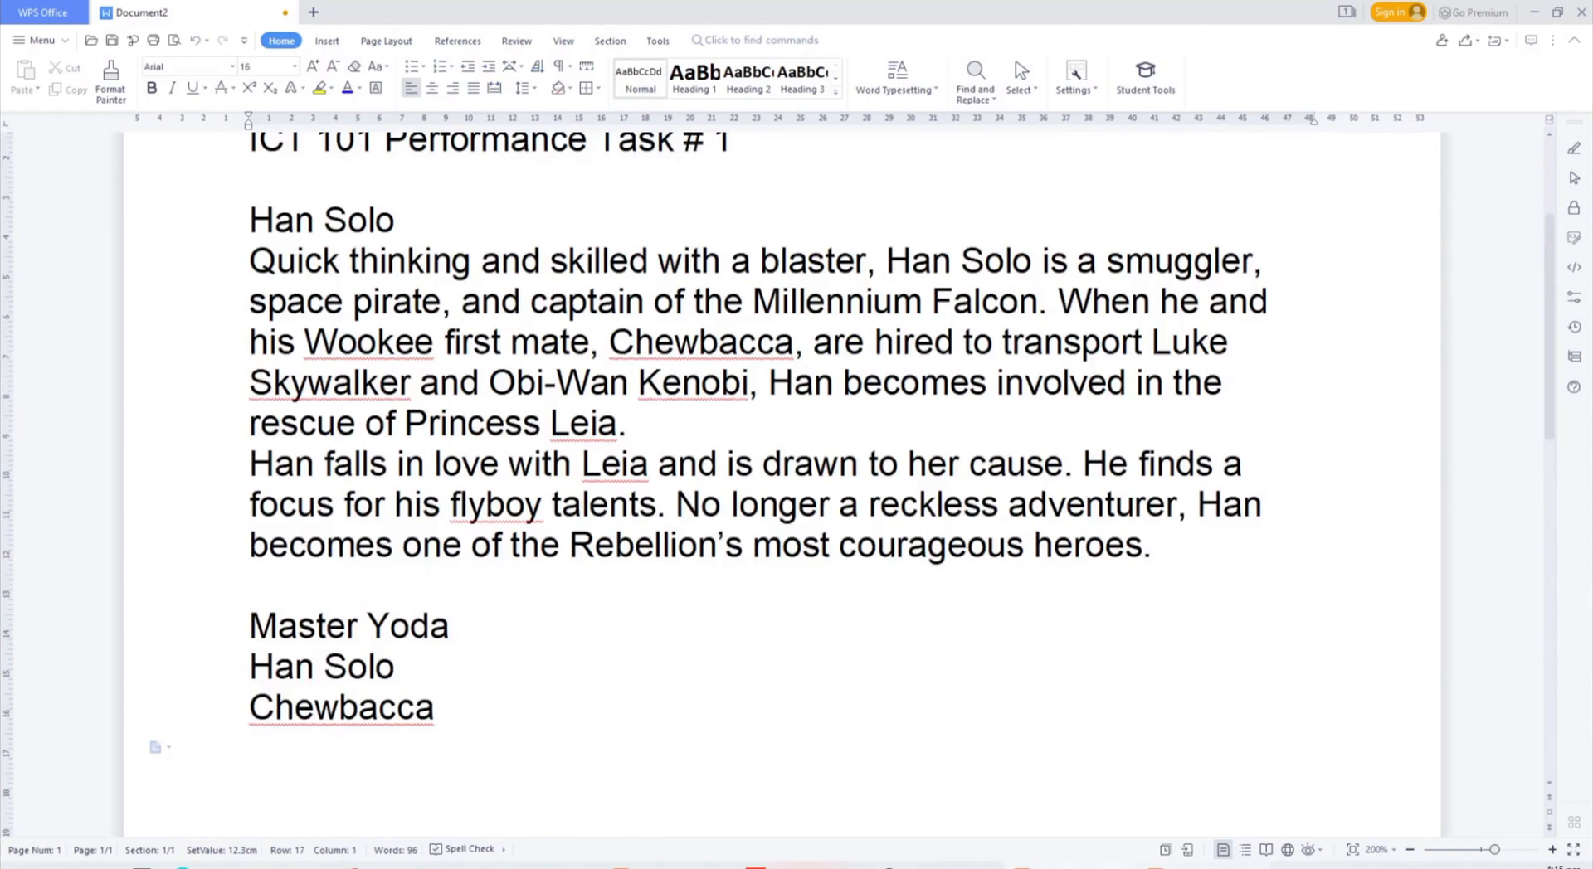
# - Add Luke Skywalker as the fourth entry of the character list, correcting the surname's spelling
pyautogui.write('Luke Skywalkjer')
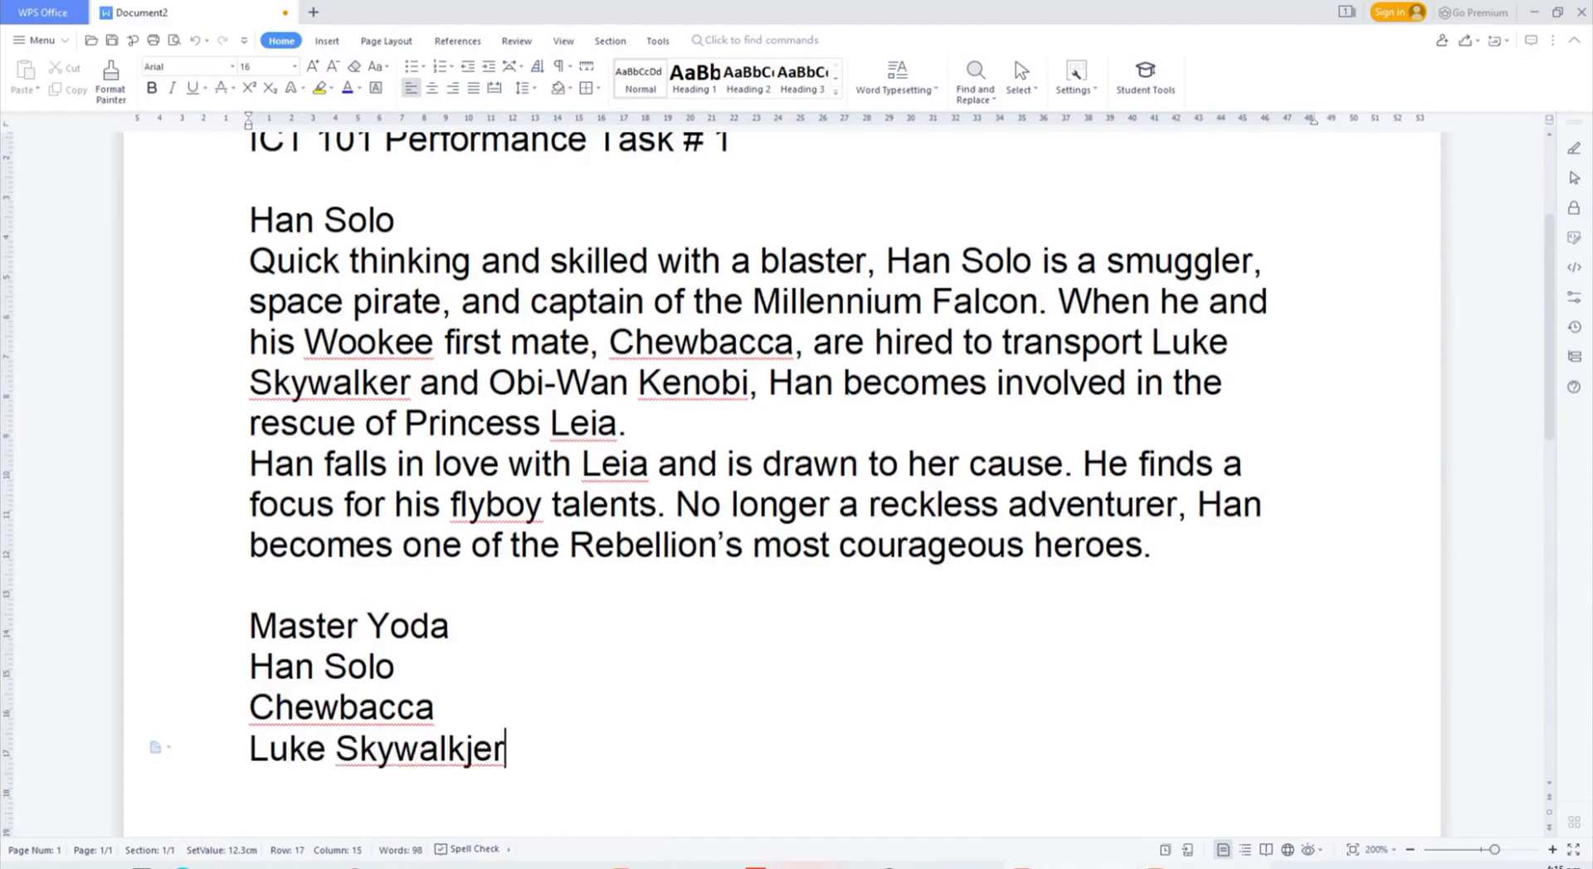
pyautogui.press('BackSpace')
pyautogui.press('BackSpace')
pyautogui.press('BackSpace')
pyautogui.write('er')
pyautogui.press('Return')
# - Finish the character list with Obi-Wan Kenobi and Princess Leia on separate lines
pyautogui.write('Obn')
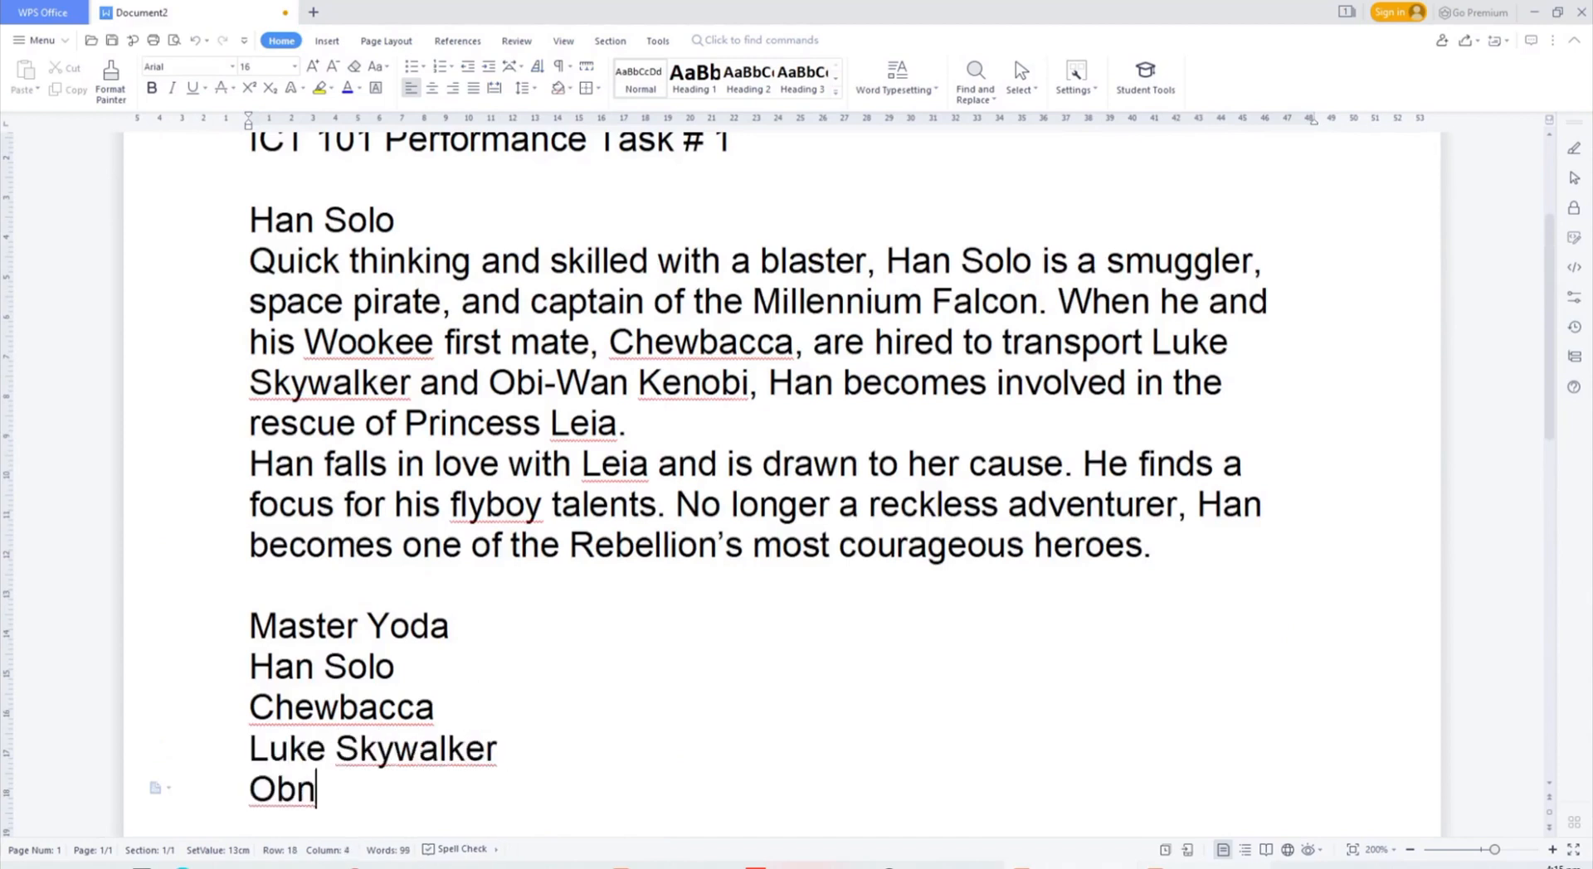
pyautogui.press('BackSpace')
pyautogui.write('i-Wan Kenovi')
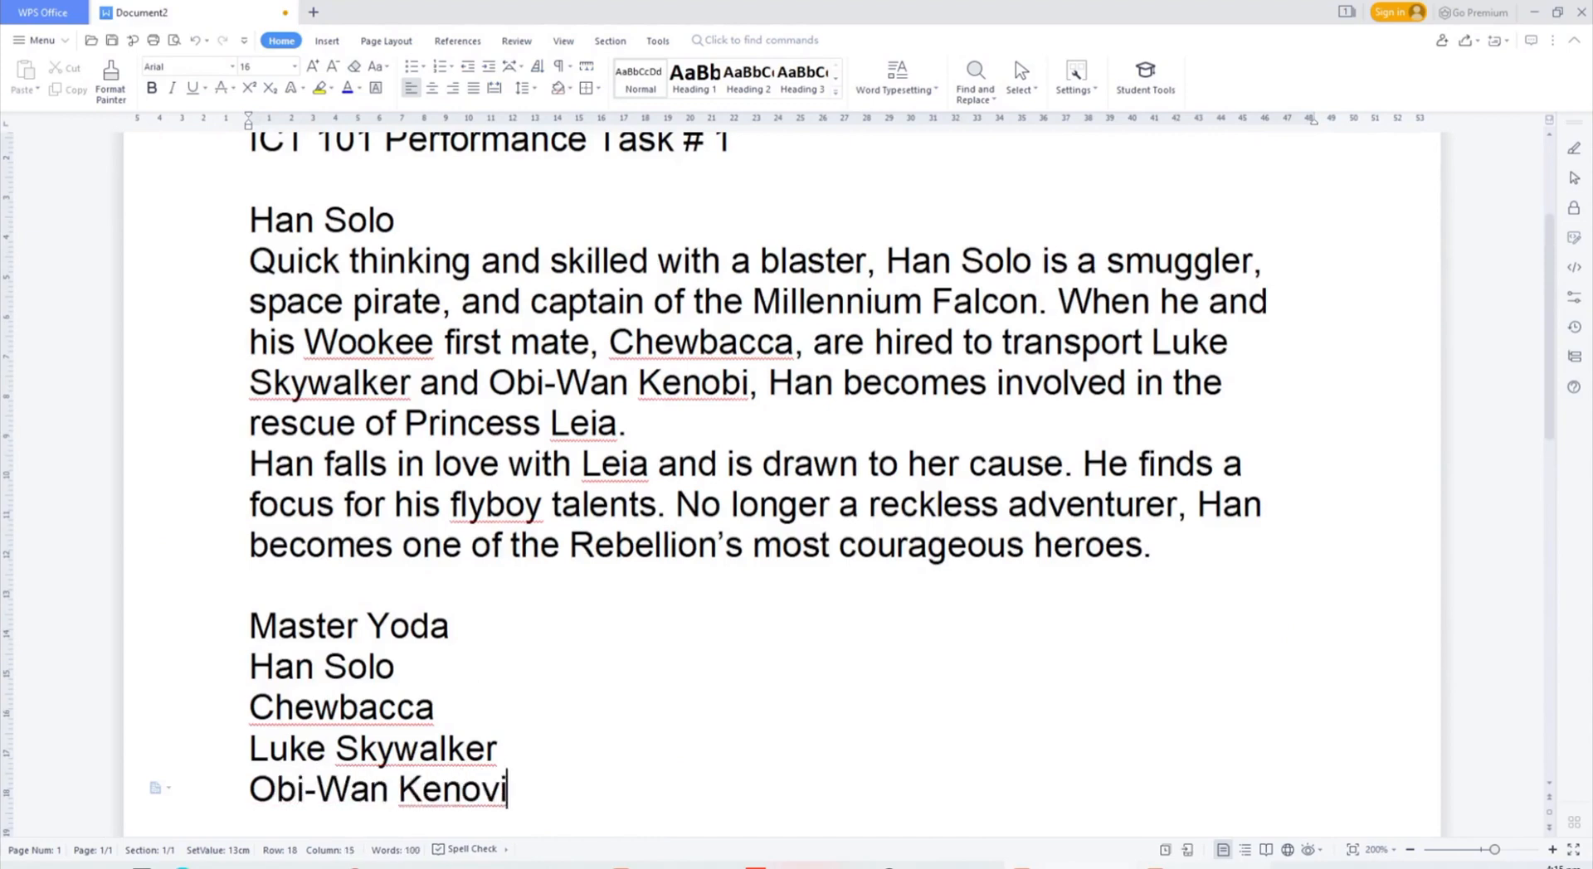
pyautogui.press('BackSpace')
pyautogui.write('bi')
pyautogui.press('Return')
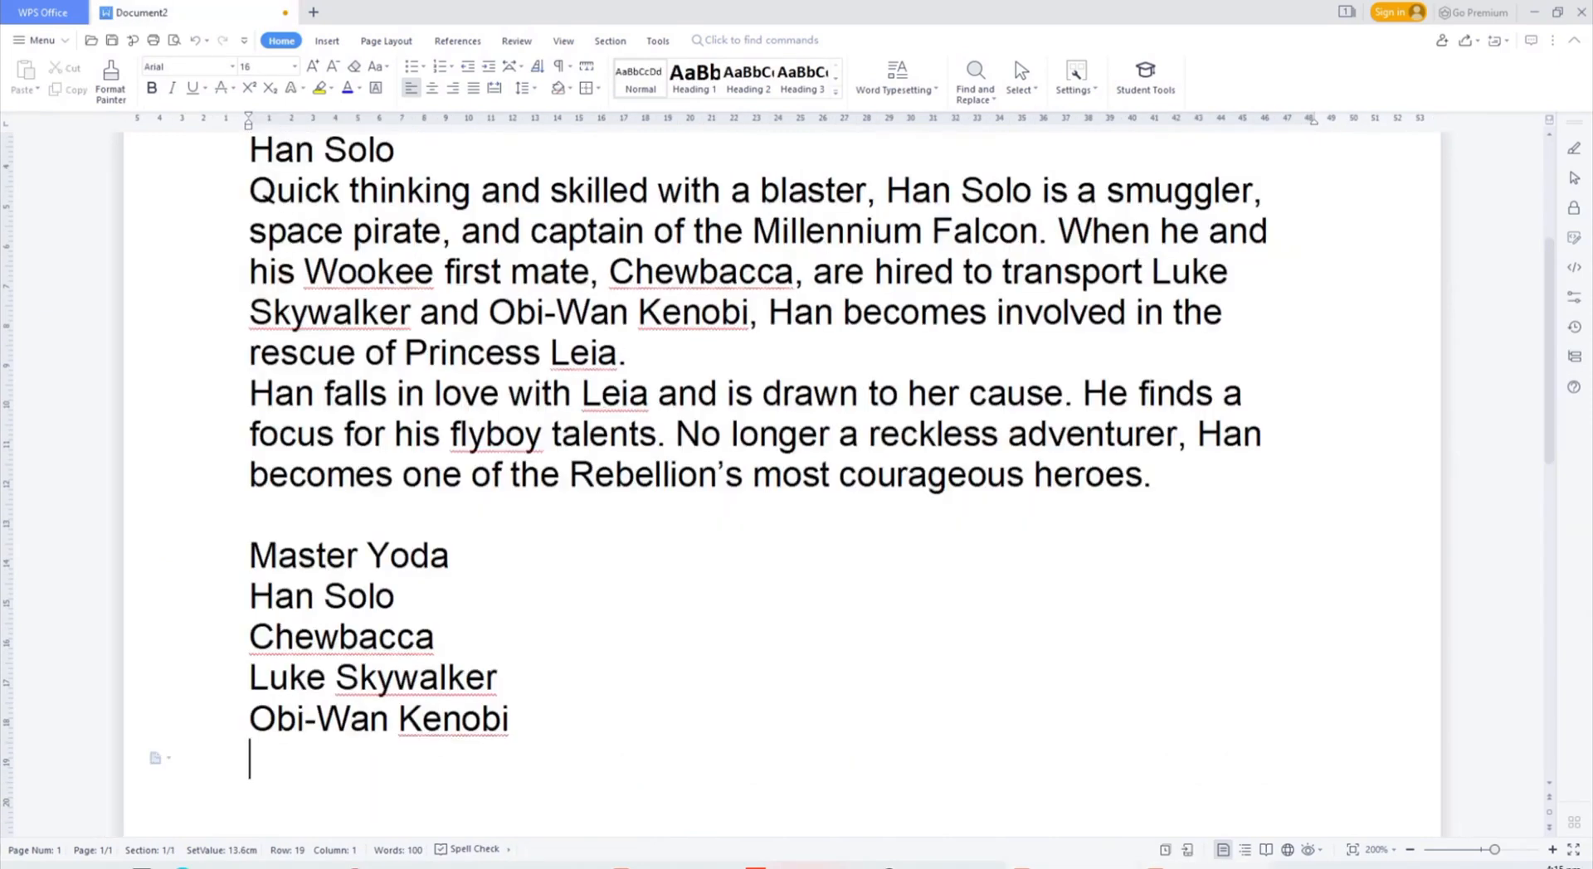
pyautogui.write('Princess ')
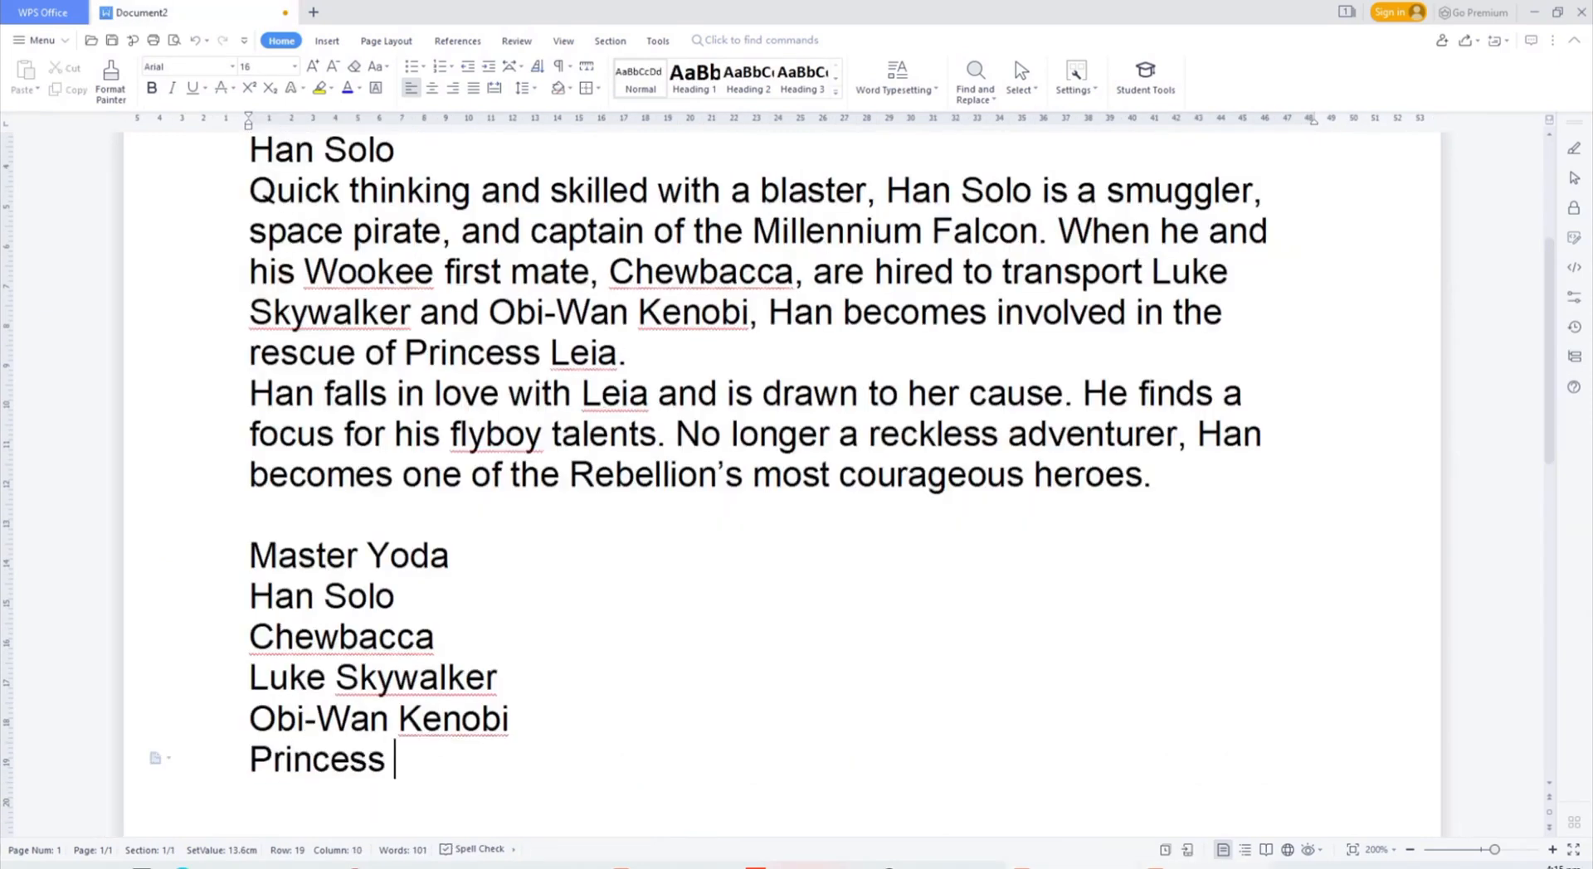
pyautogui.write('Leia')
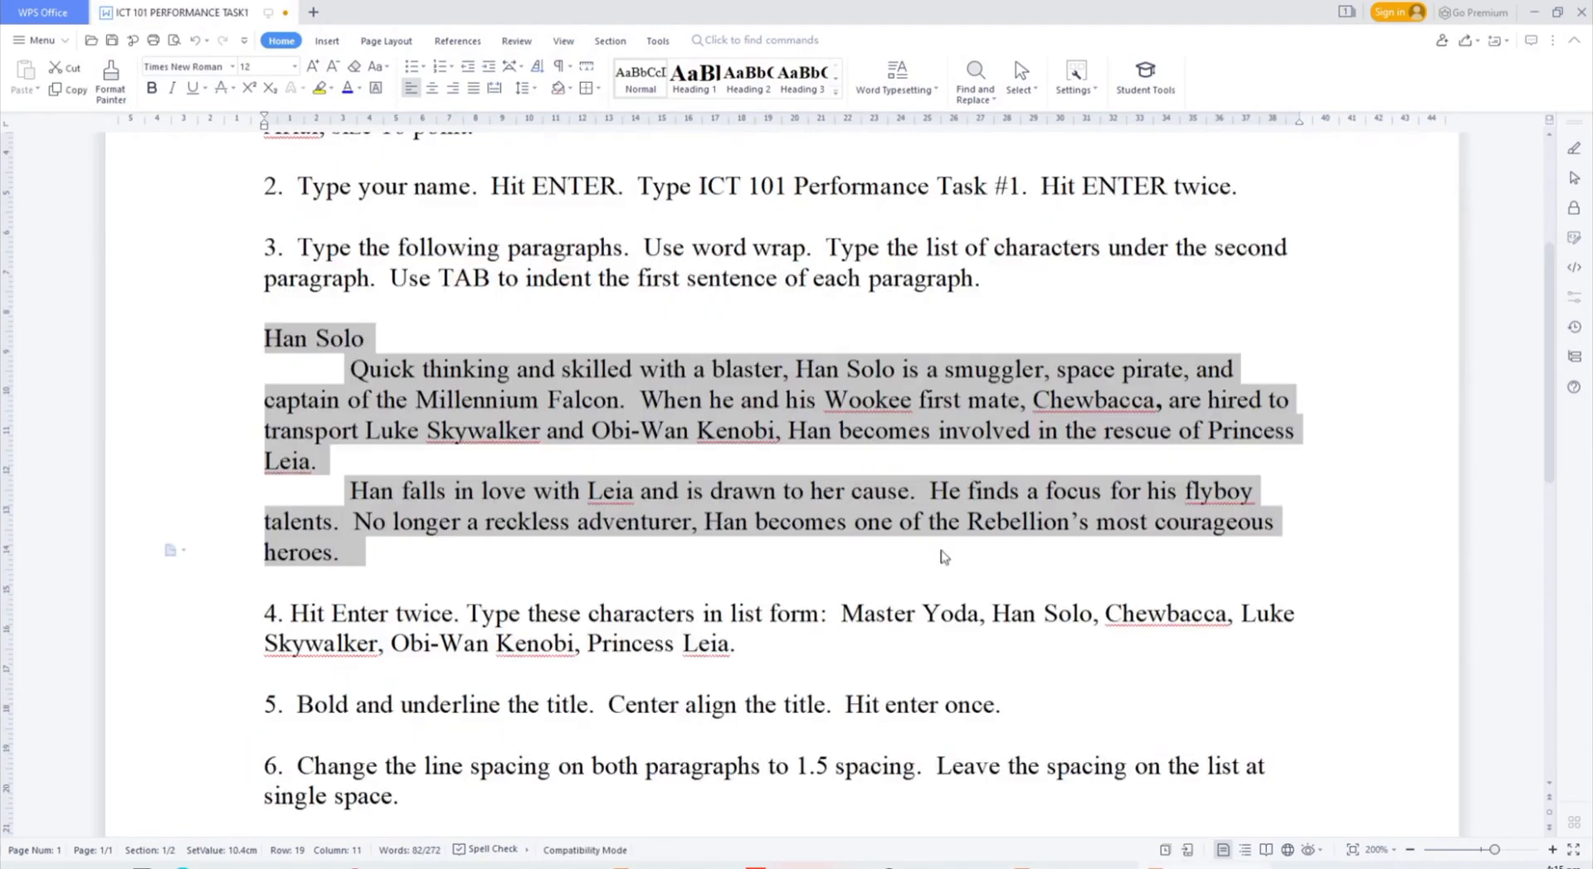
# - Highlight "Bold and underline the title" in the task sheet, and apply bold and underline to the Han Solo title in Document2
pyautogui.scroll(-1, 504, 538)
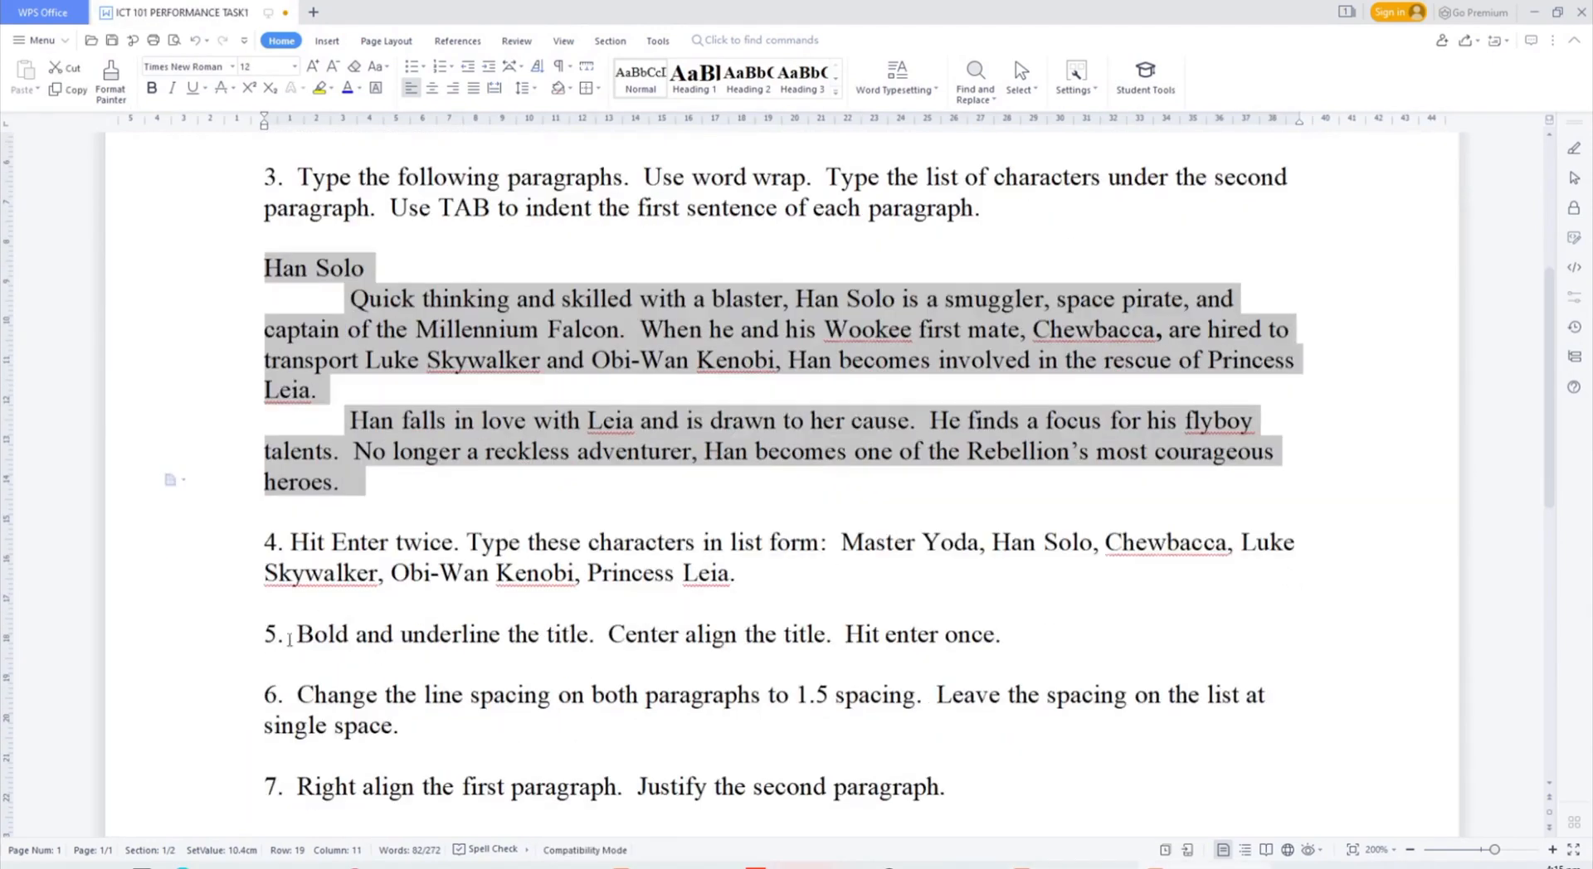
pyautogui.moveTo(295, 637); pyautogui.dragTo(591, 637)
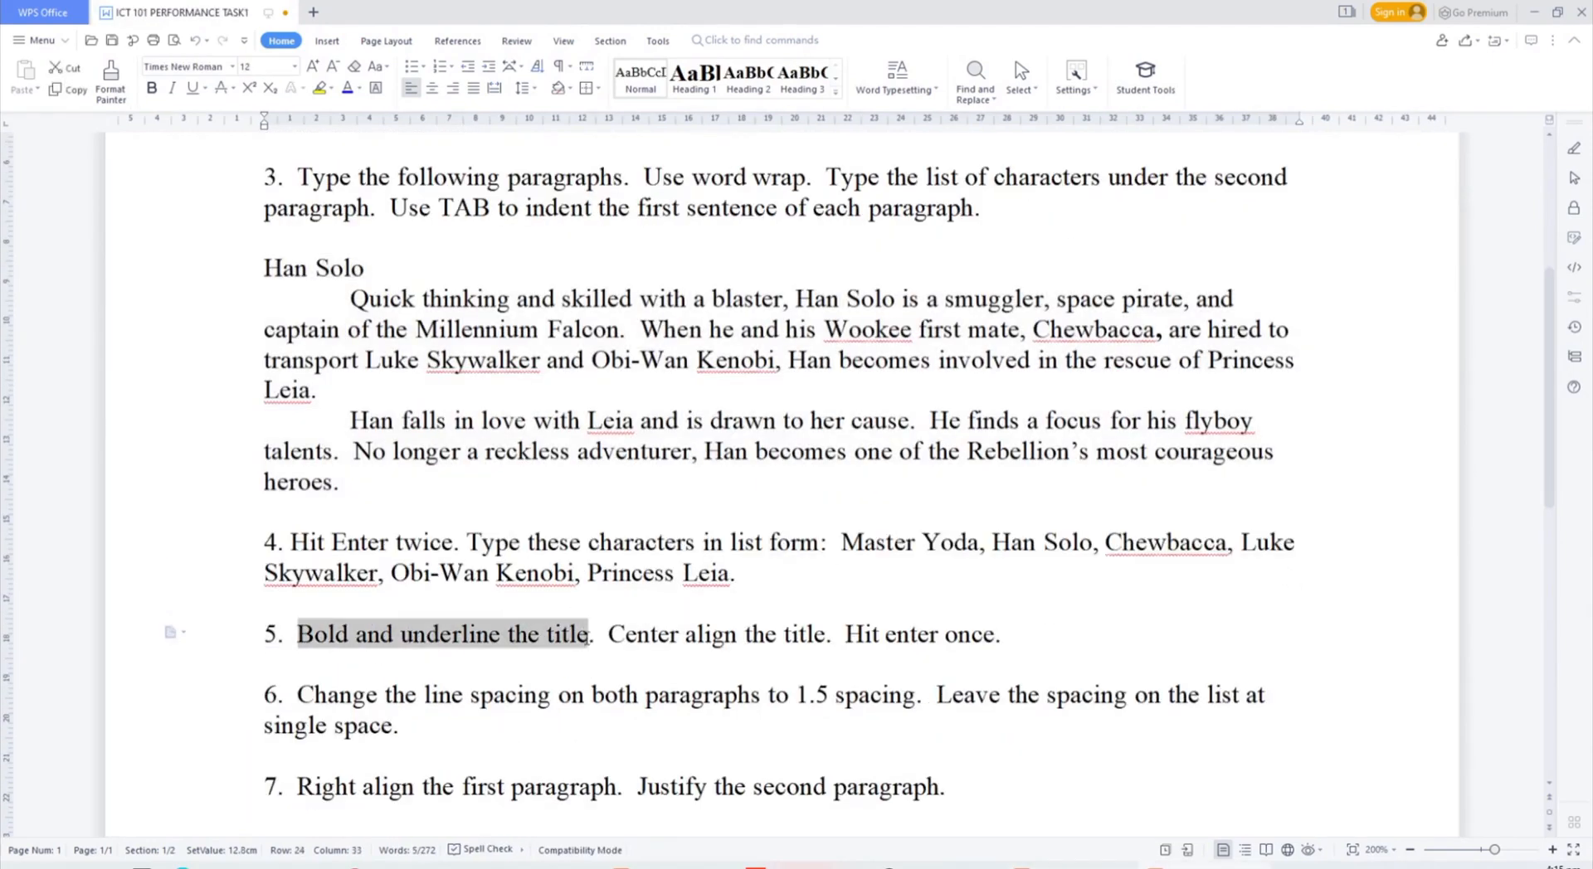
pyautogui.scroll(1, 589, 641)
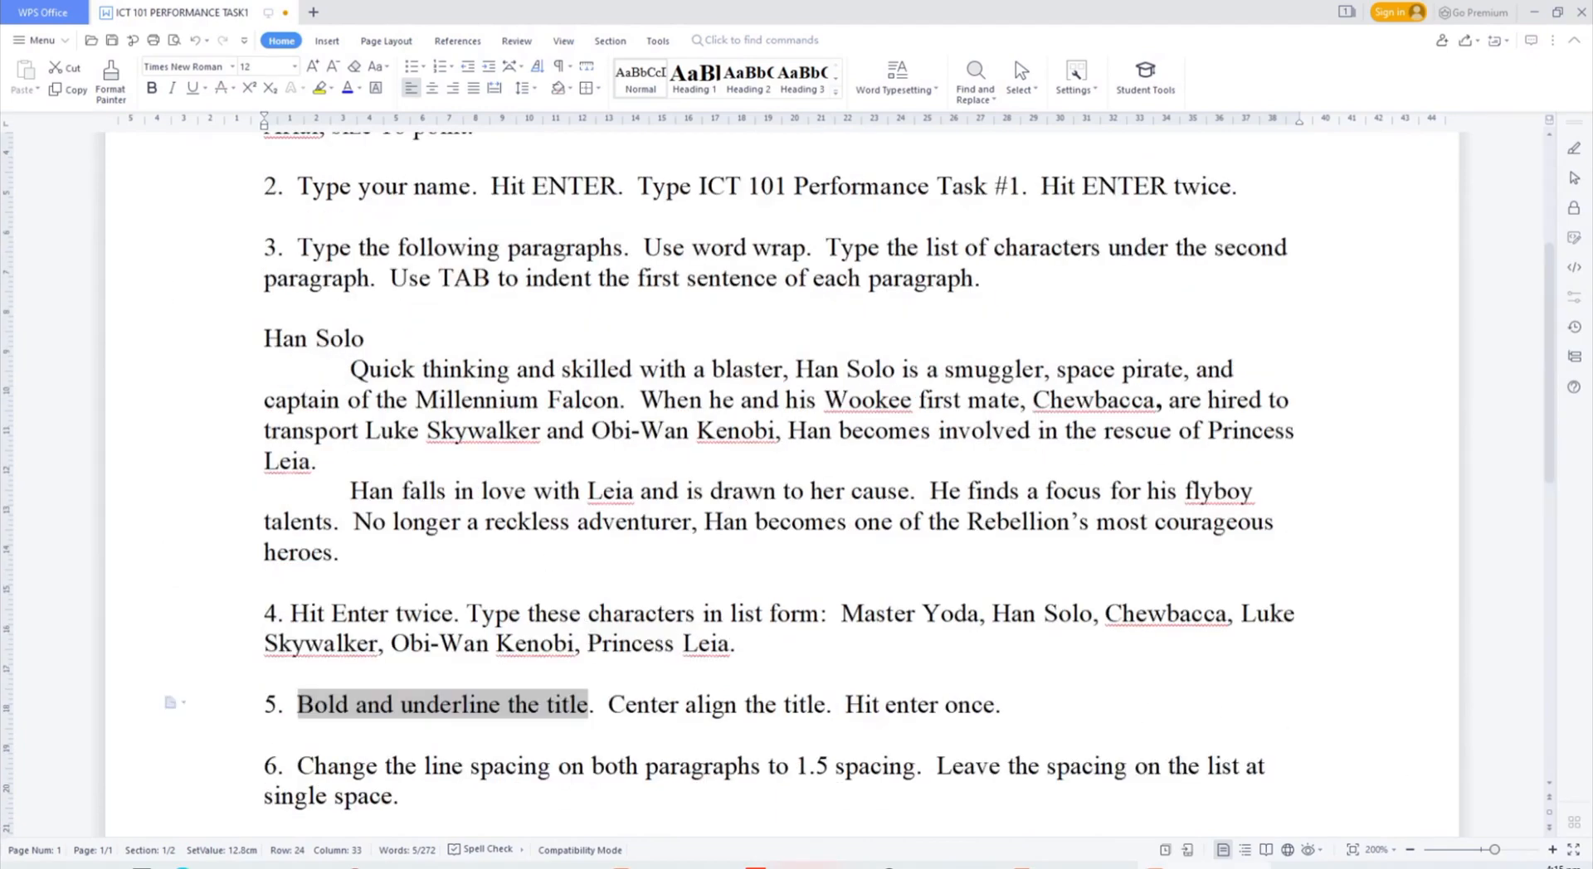
pyautogui.click(1535, 12)
pyautogui.scroll(4, 569, 299)
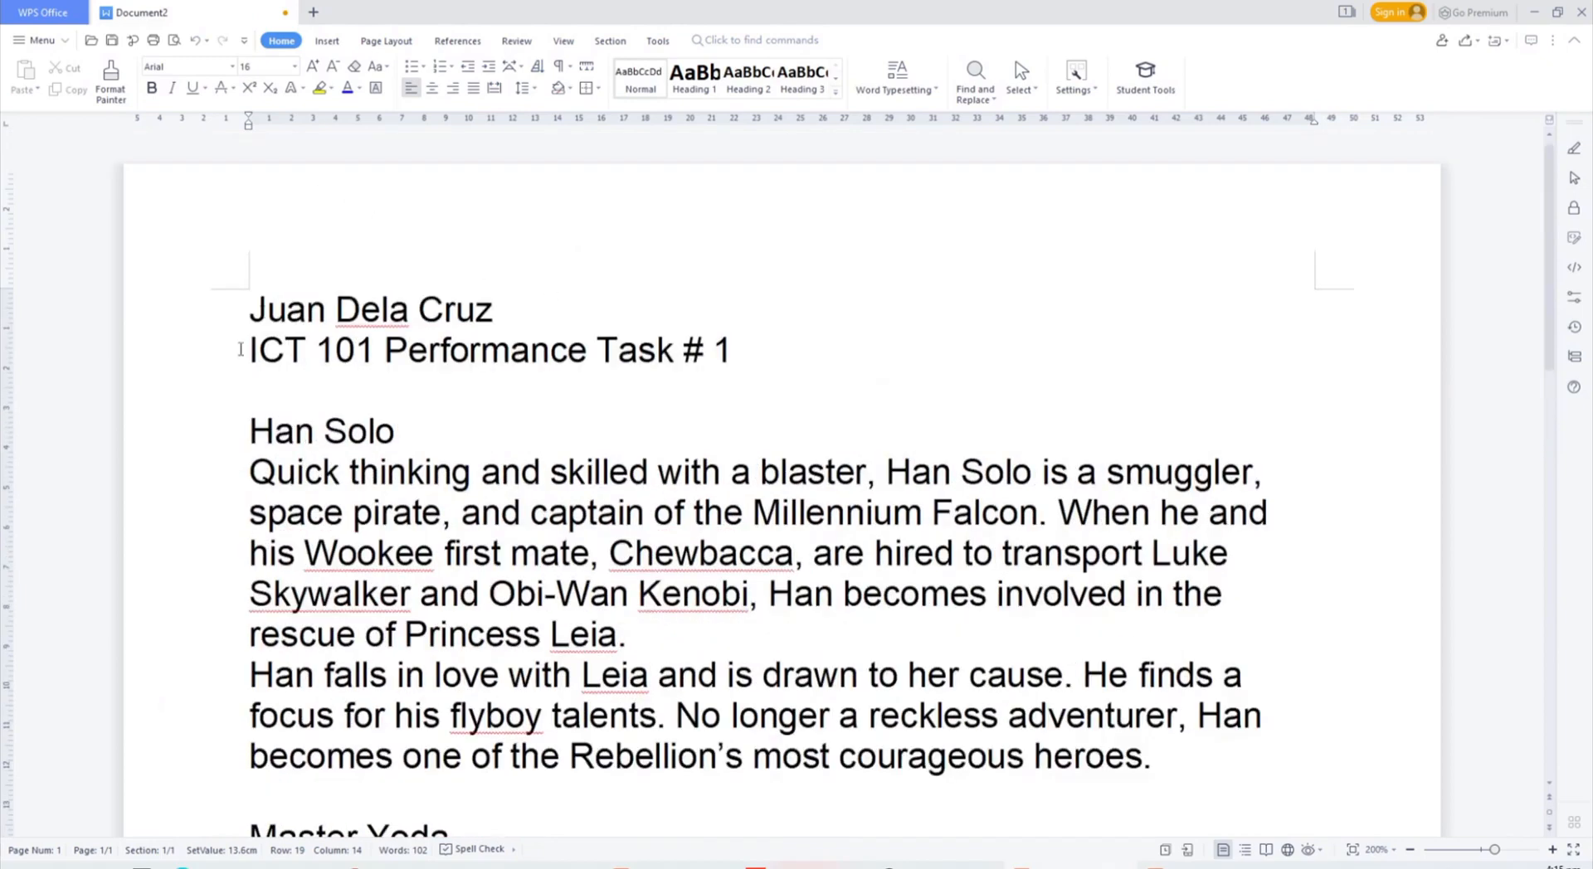
pyautogui.moveTo(247, 416); pyautogui.dragTo(396, 433)
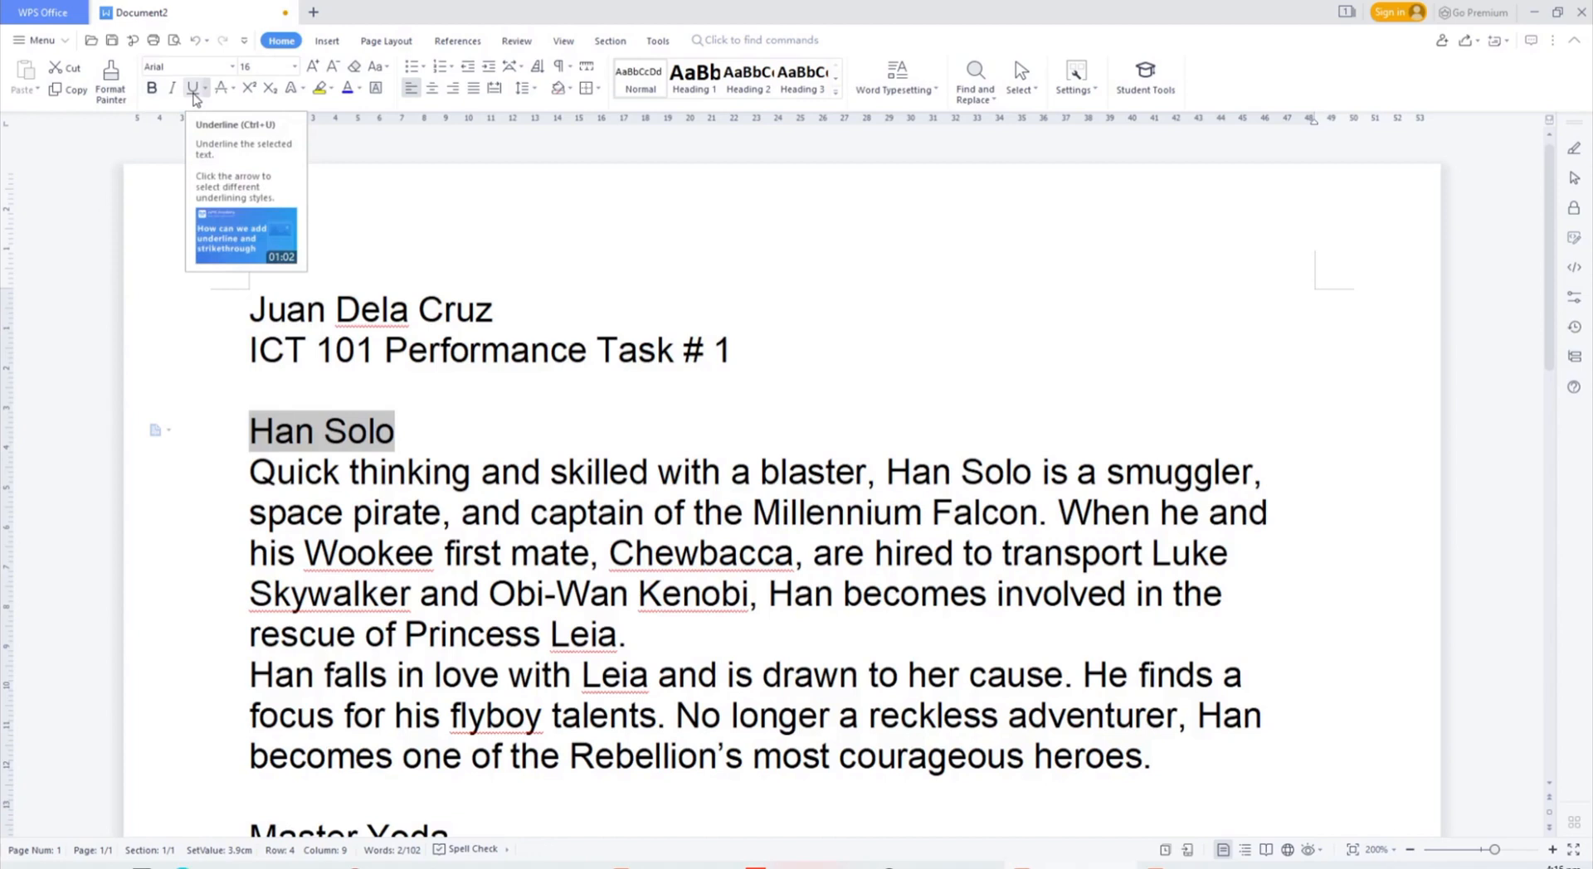
pyautogui.click(152, 90)
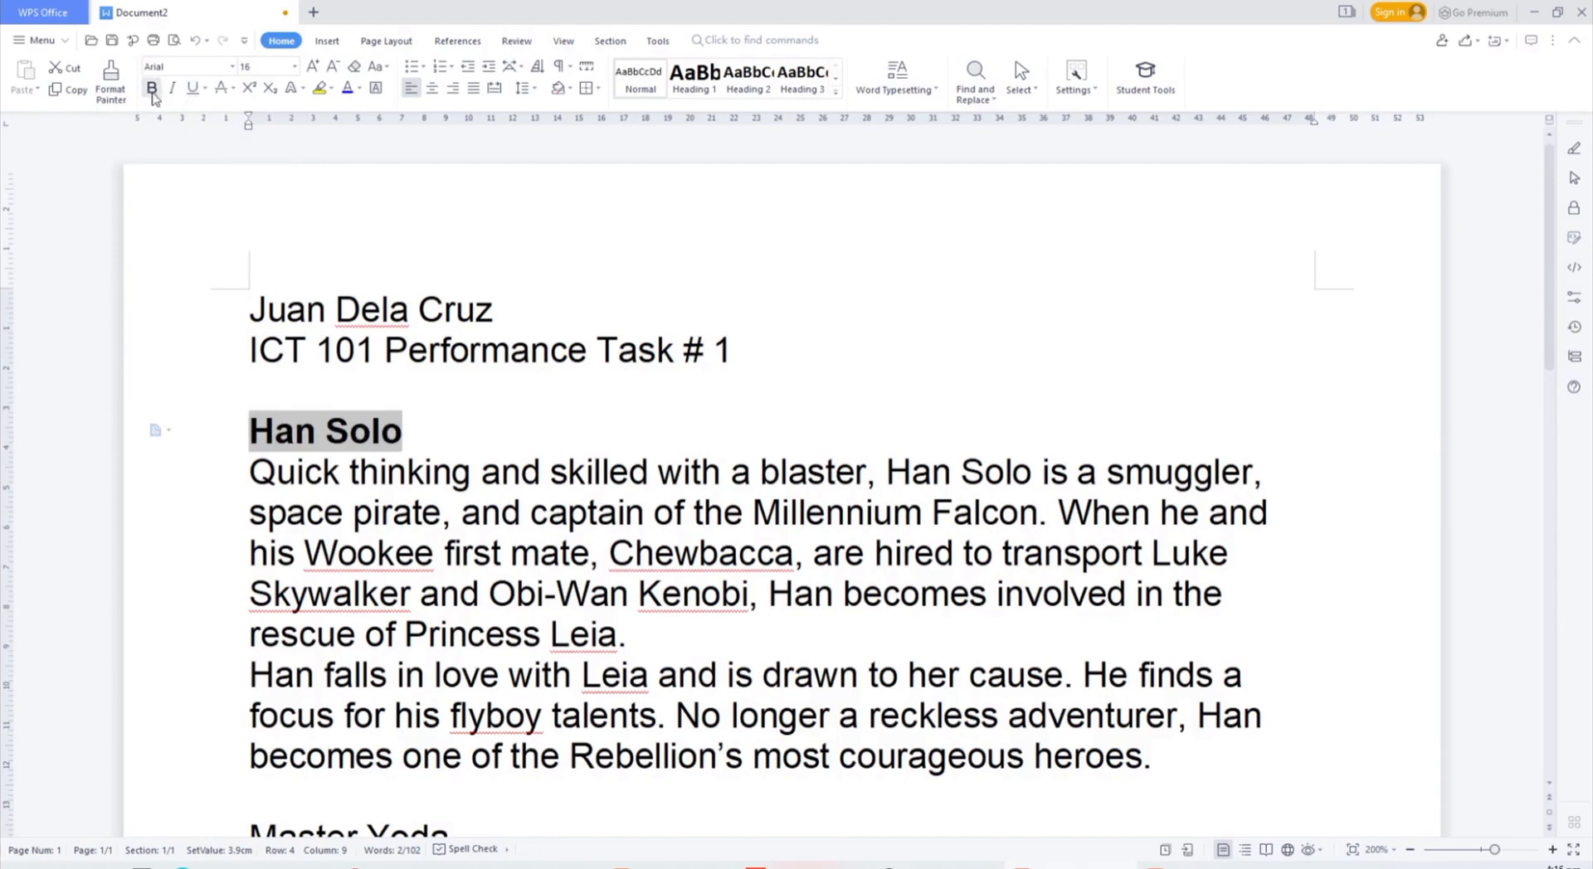
pyautogui.click(193, 91)
# - Highlight "Center align the title" in the task sheet, and center the Han Solo title in Document2
pyautogui.hotkey('alt', 'Tab')
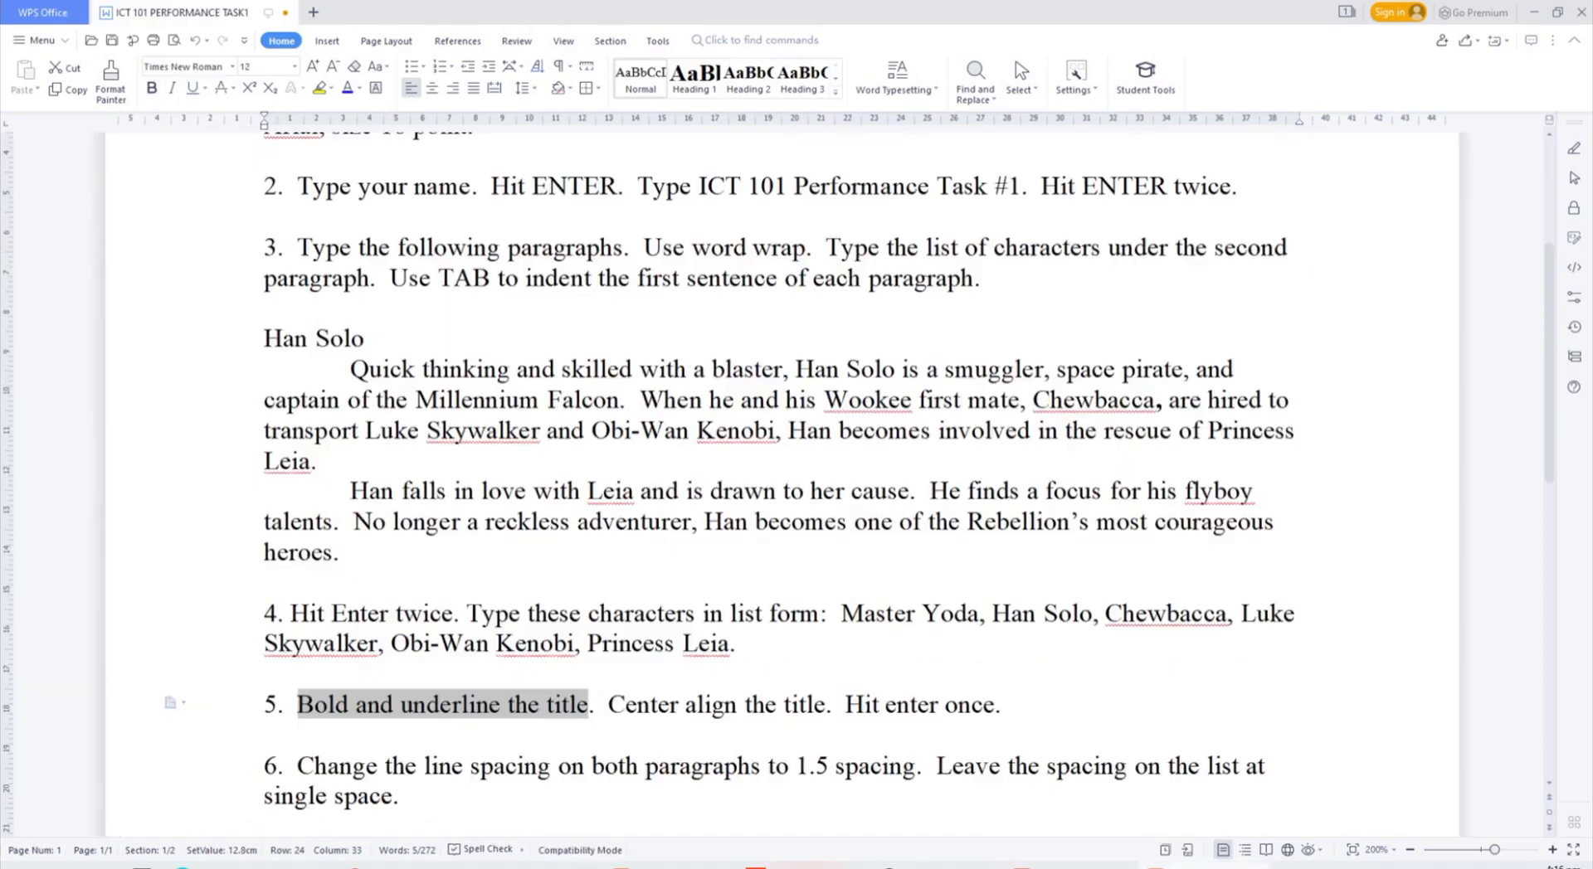
pyautogui.scroll(3, 609, 583)
pyautogui.scroll(-6, 609, 584)
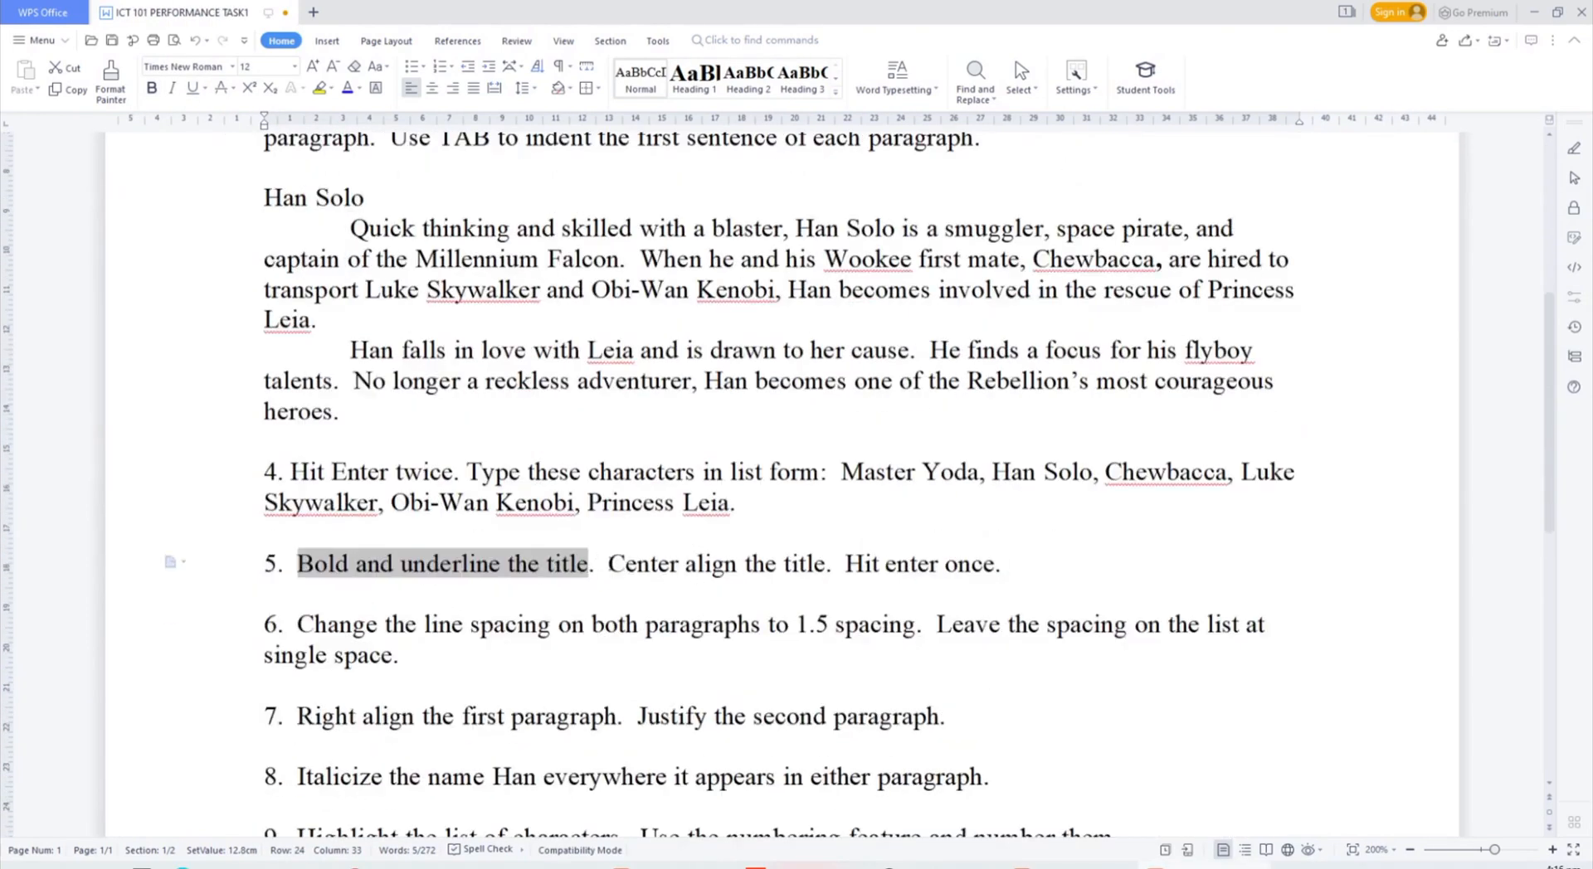
pyautogui.moveTo(609, 565); pyautogui.dragTo(827, 565)
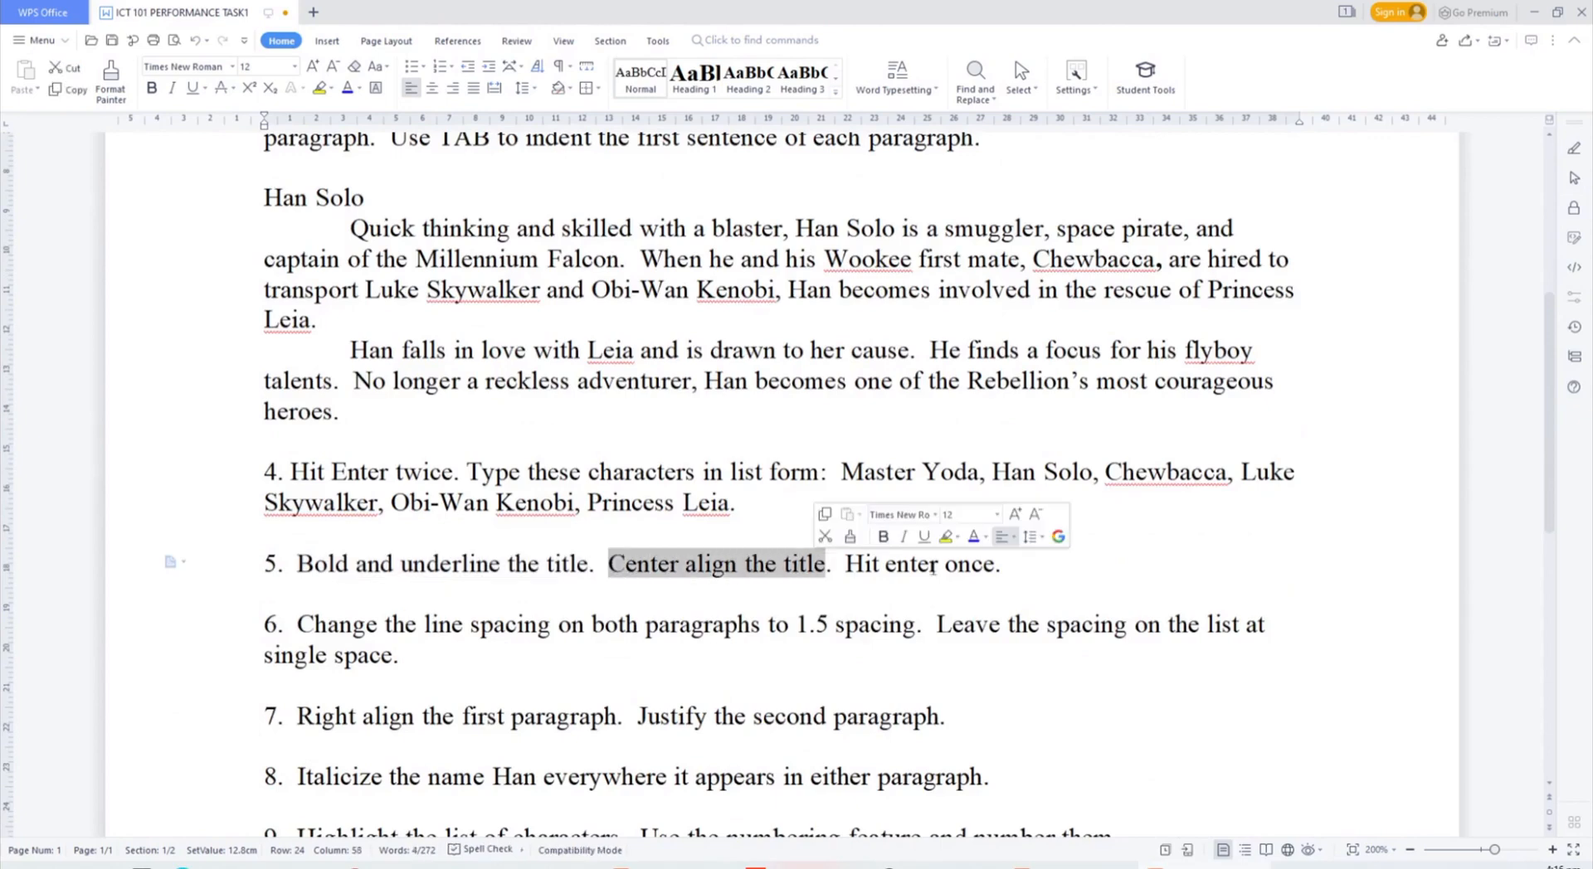
pyautogui.hotkey('alt', 'Tab')
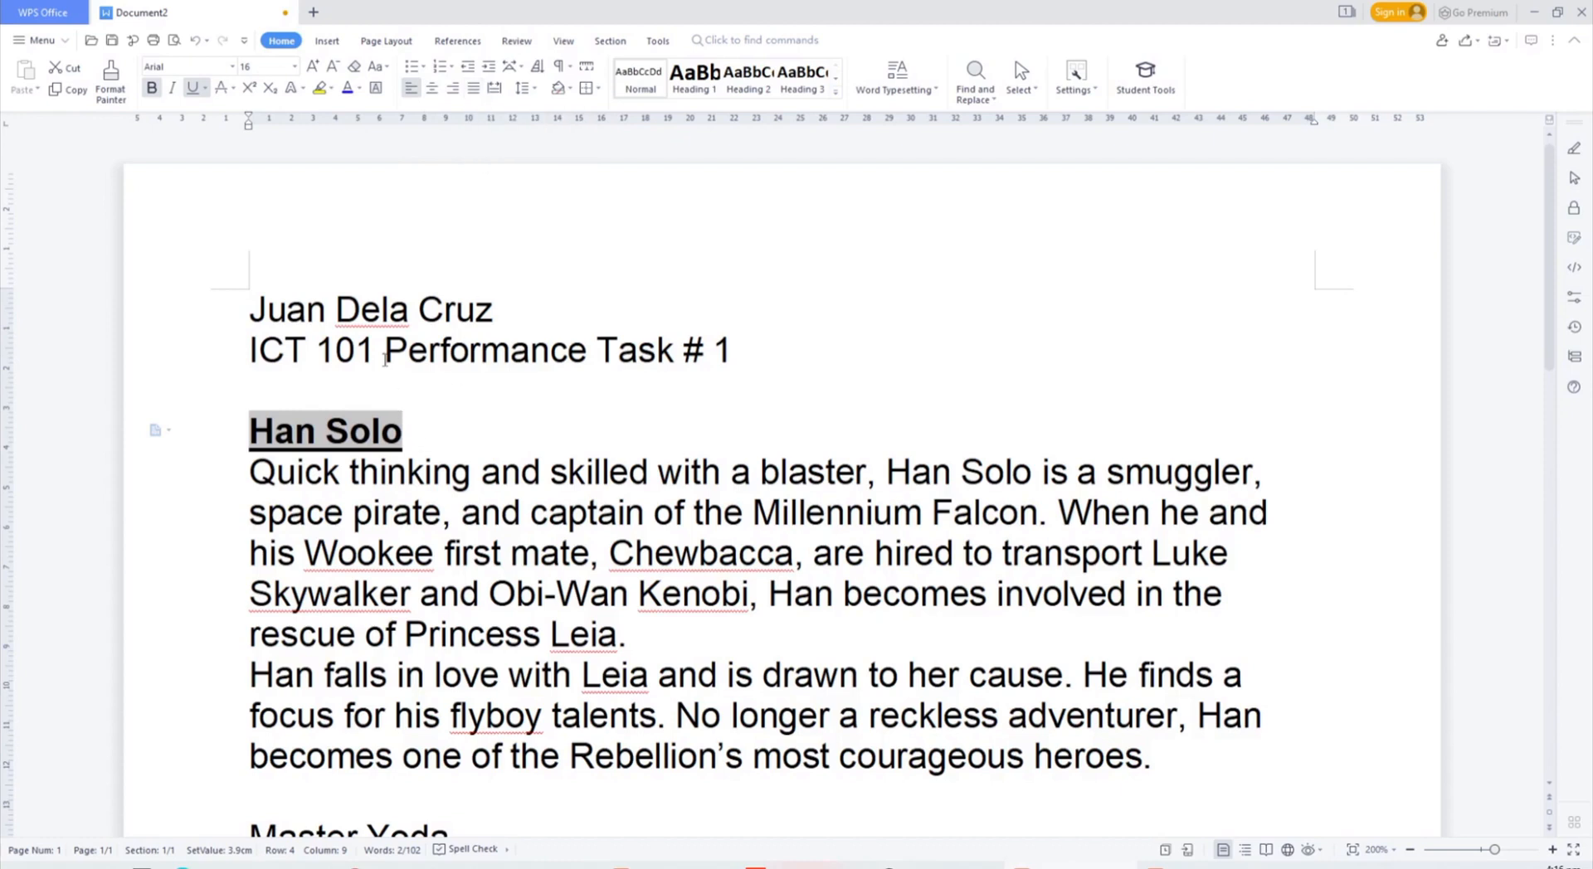
pyautogui.click(435, 88)
# - Insert one blank line between the Han Solo title and the first paragraph
pyautogui.click(860, 437)
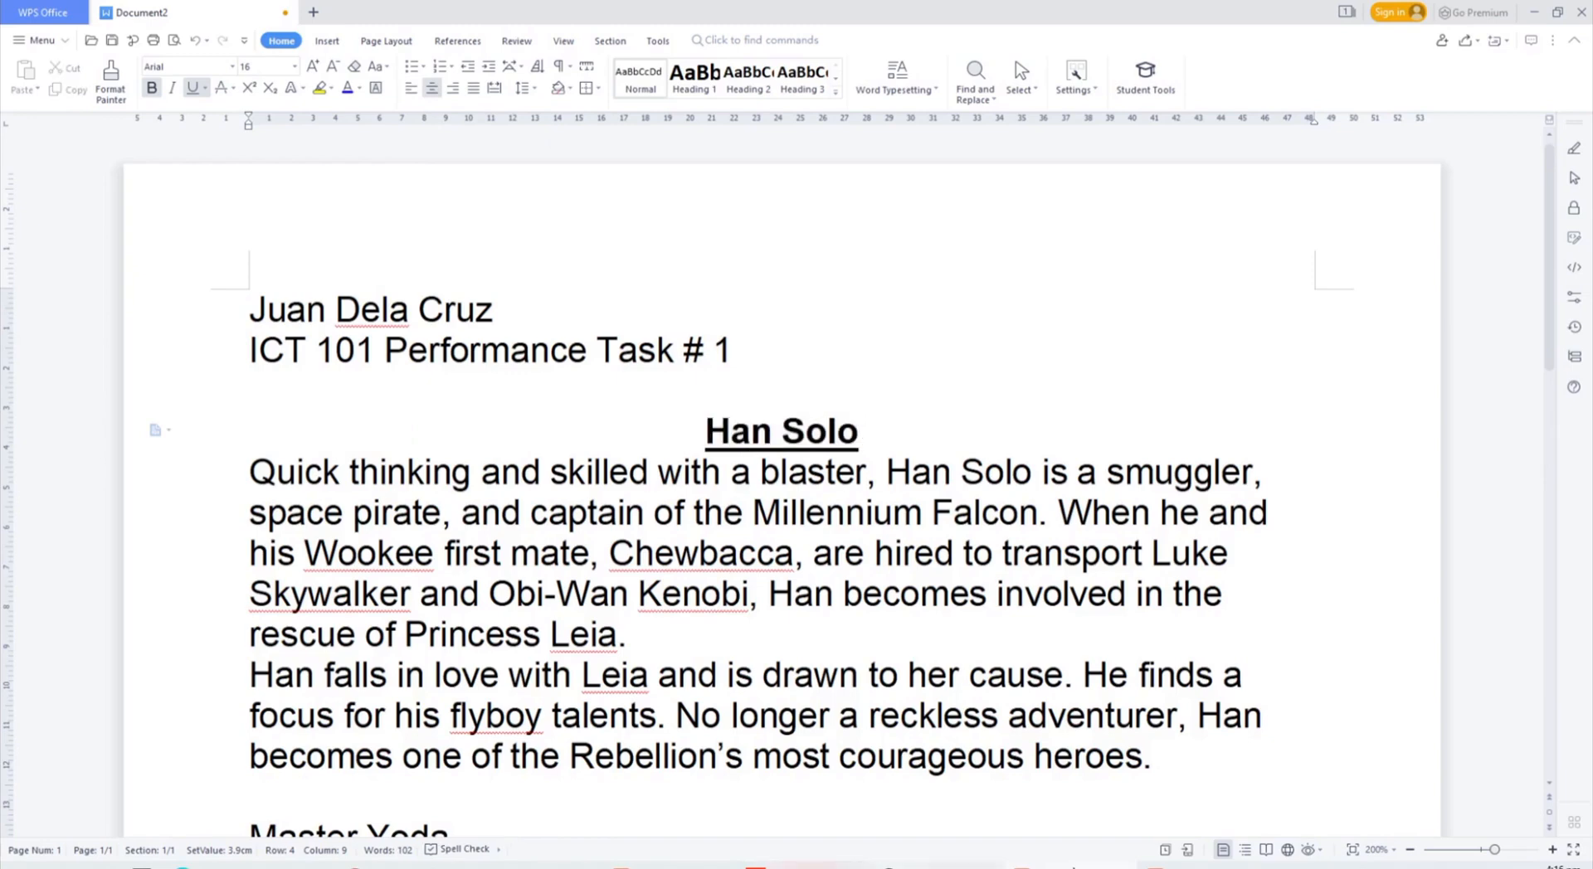
pyautogui.click(1176, 868)
pyautogui.hotkey('alt', 'Tab')
pyautogui.press('Return')
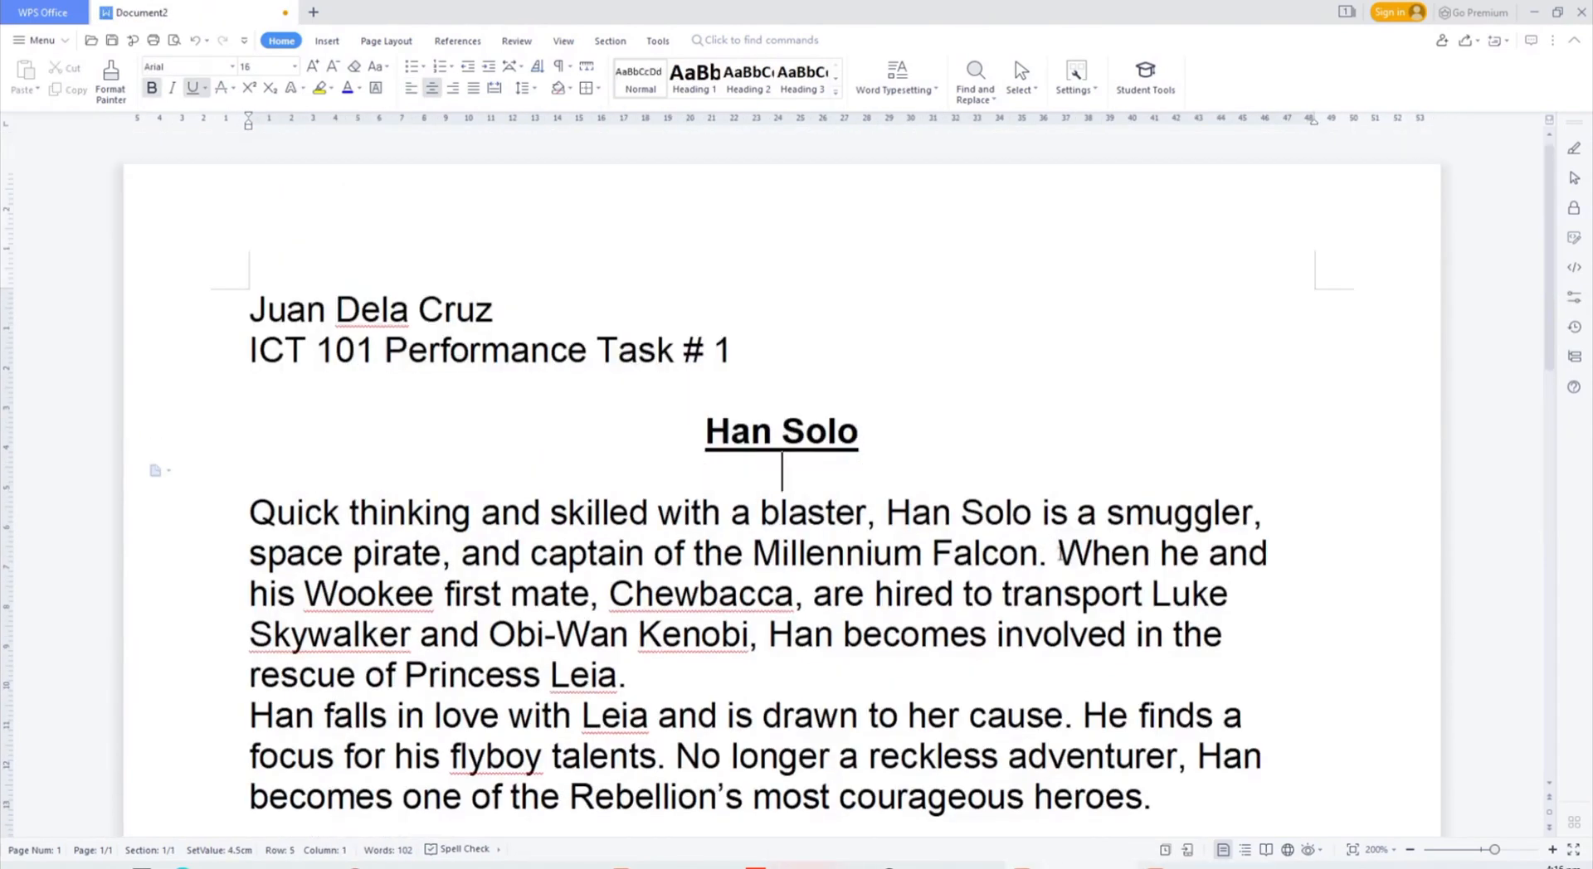
# - Highlight the 1.5 line spacing instruction (item 6) in the task sheet, and select both Han Solo paragraphs in Document2
pyautogui.click(1178, 867)
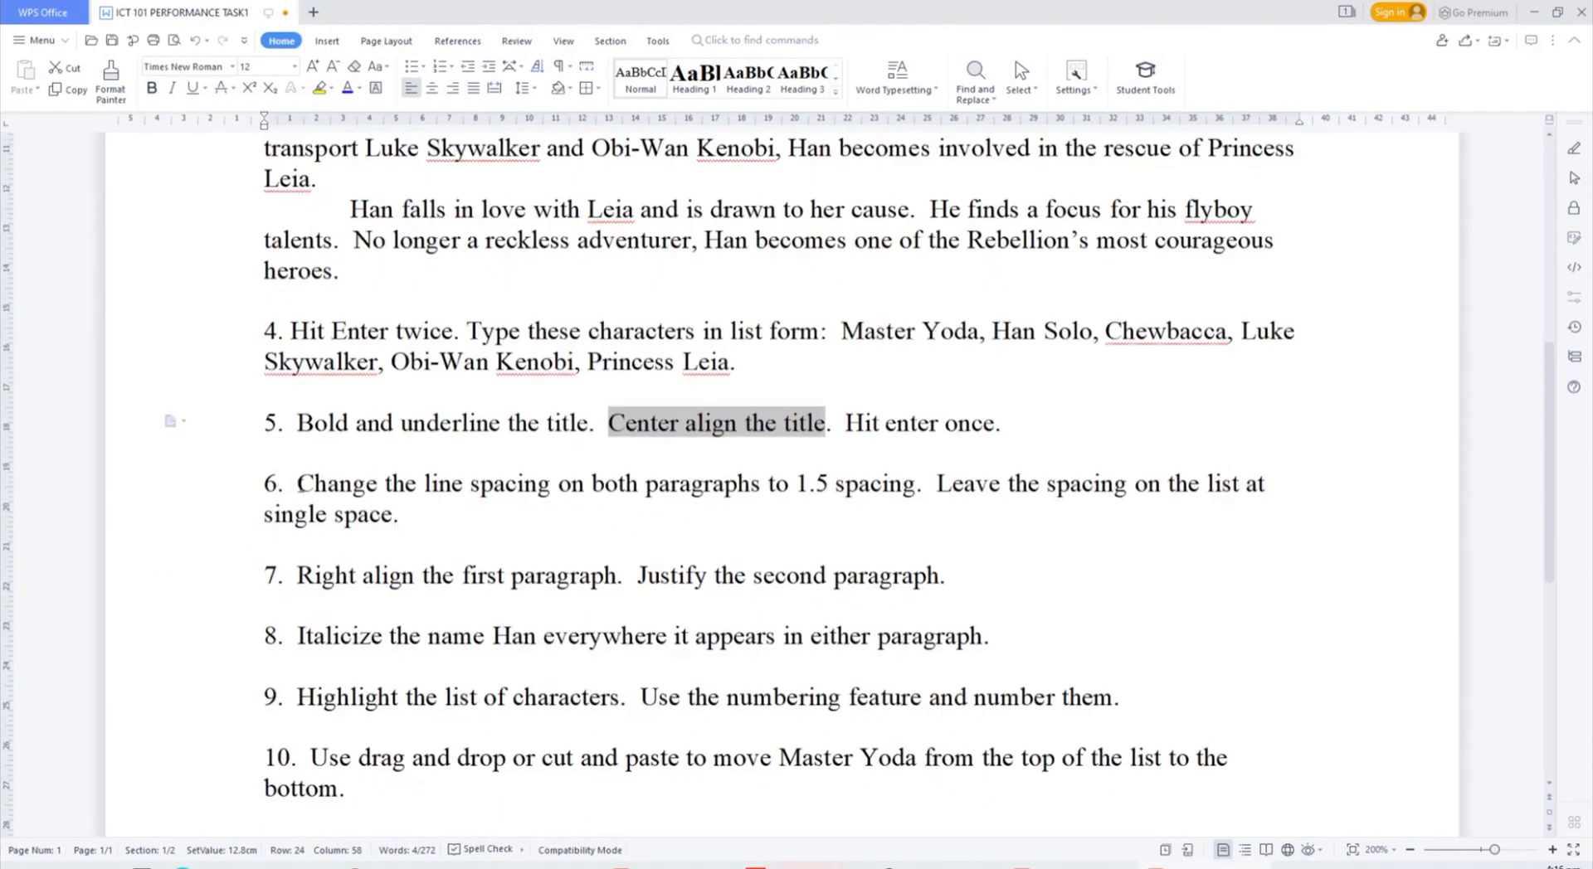
pyautogui.moveTo(297, 483); pyautogui.dragTo(1278, 487)
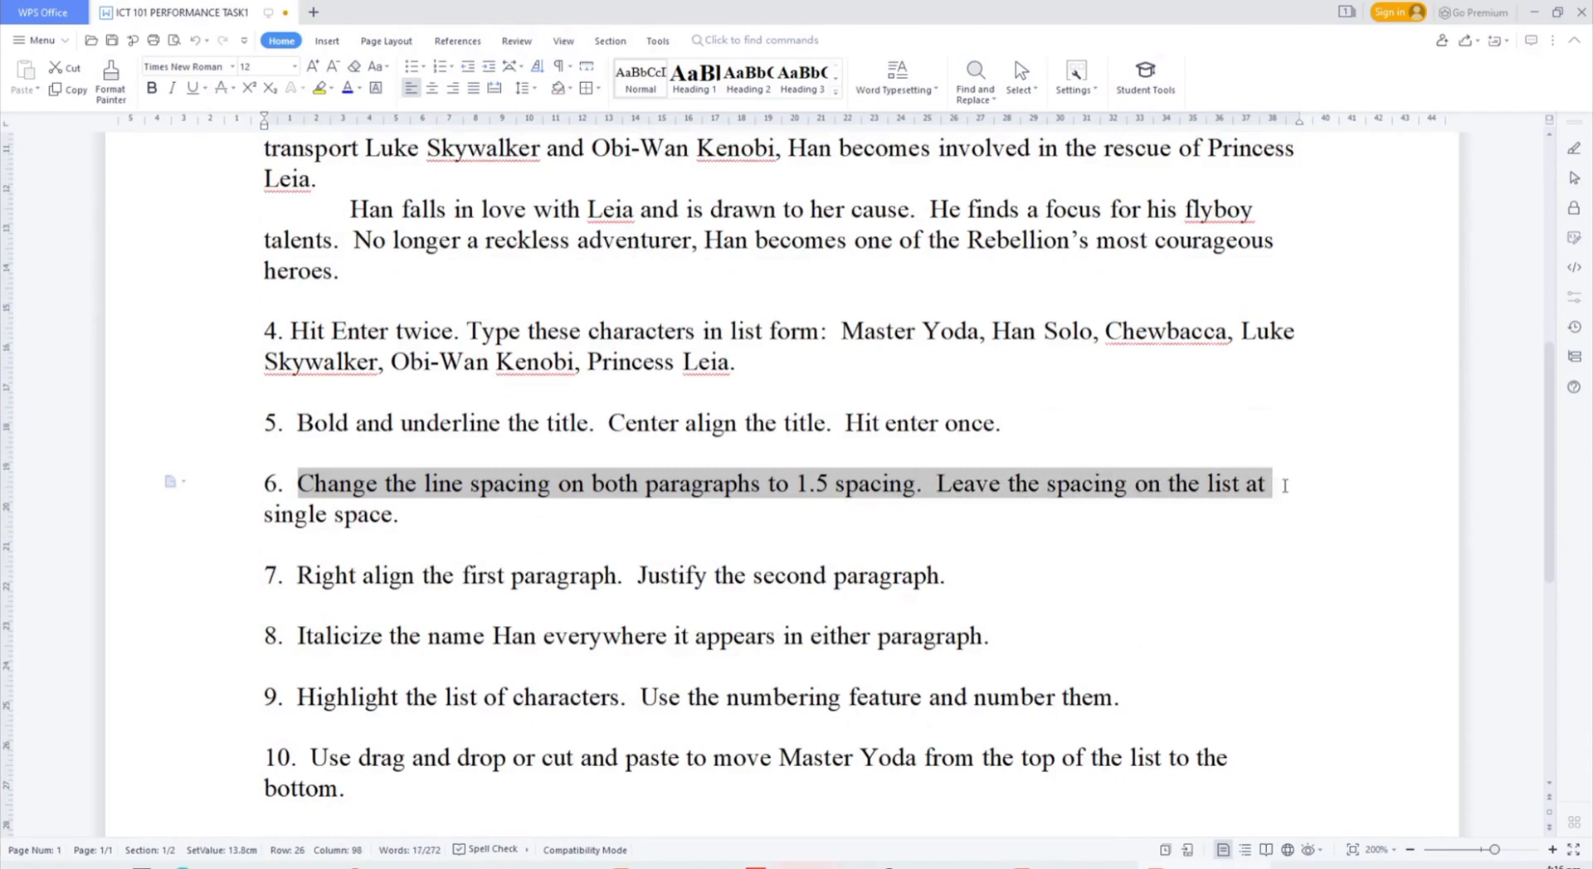
pyautogui.moveTo(1284, 486); pyautogui.dragTo(1277, 510)
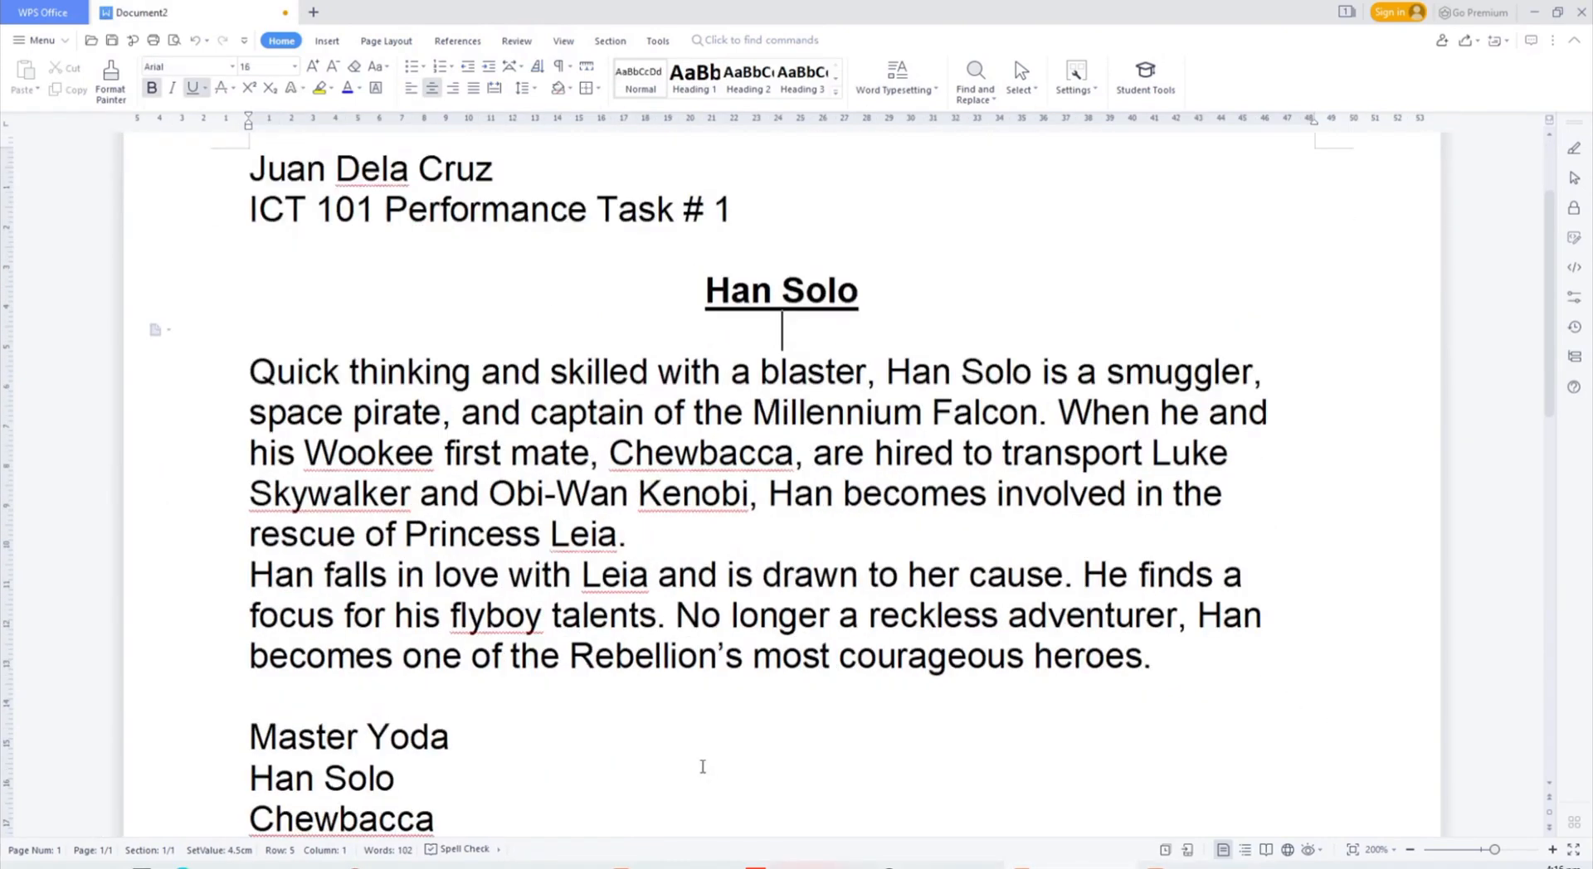
pyautogui.moveTo(1178, 658); pyautogui.dragTo(224, 374)
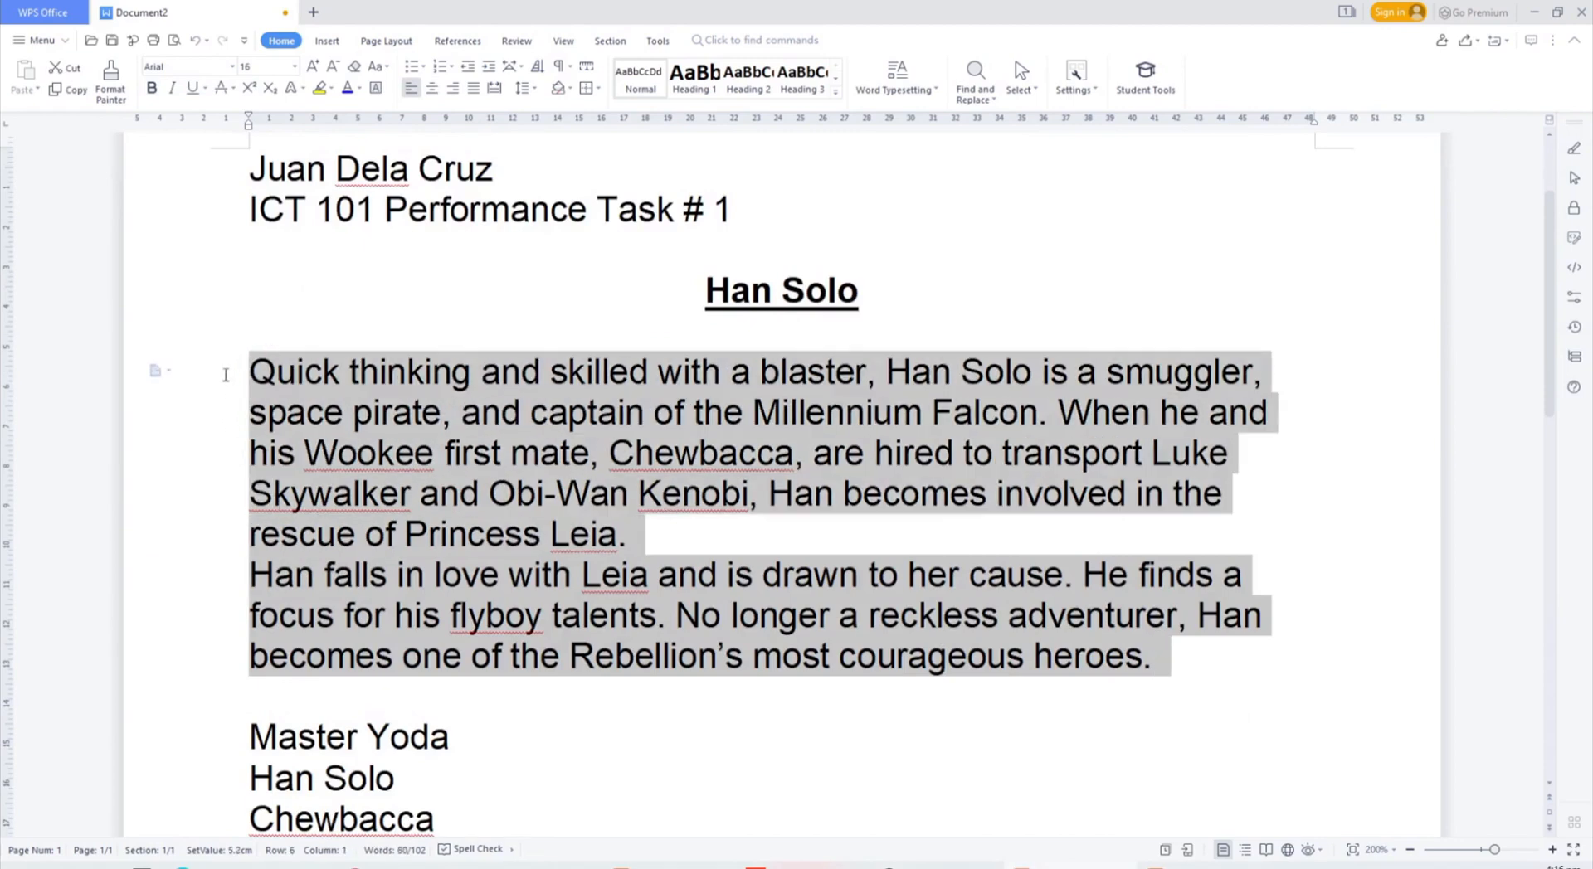
pyautogui.click(376, 41)
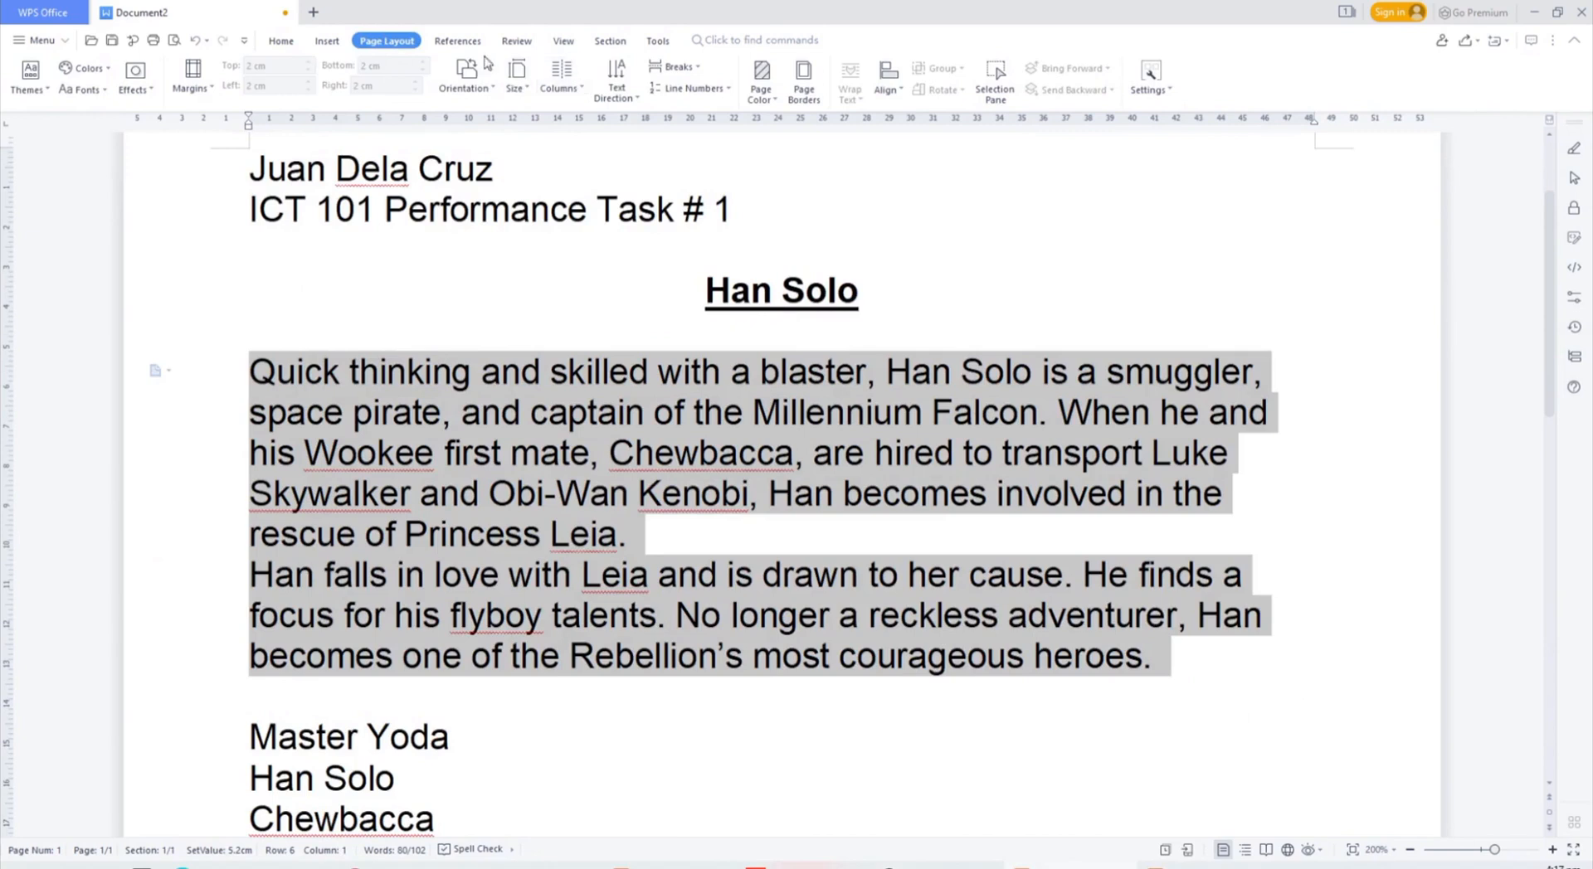
pyautogui.click(280, 41)
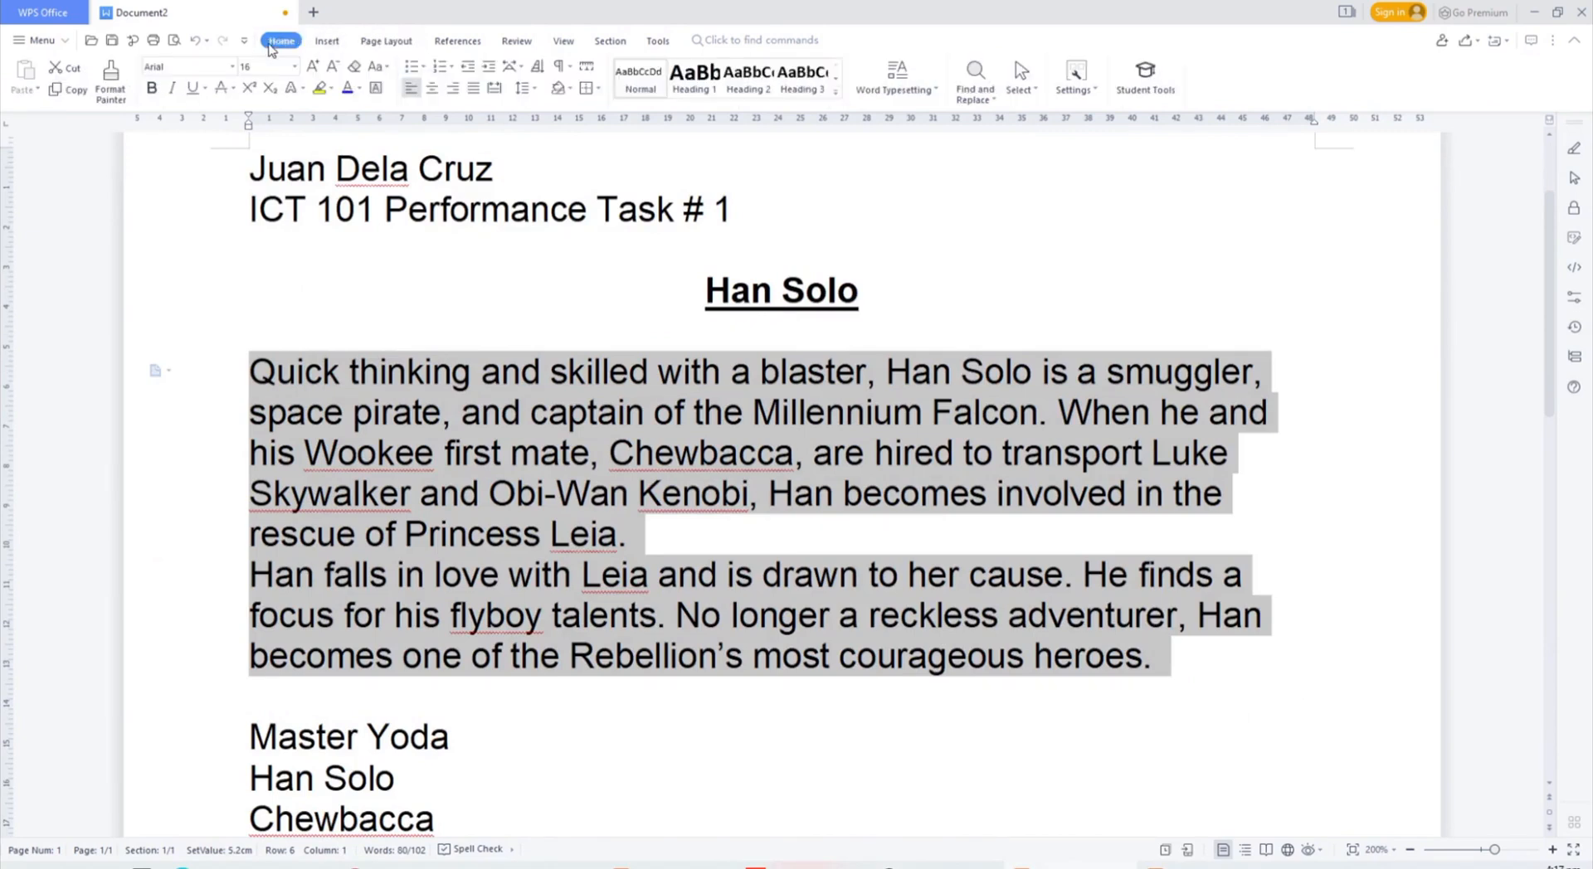
pyautogui.click(536, 91)
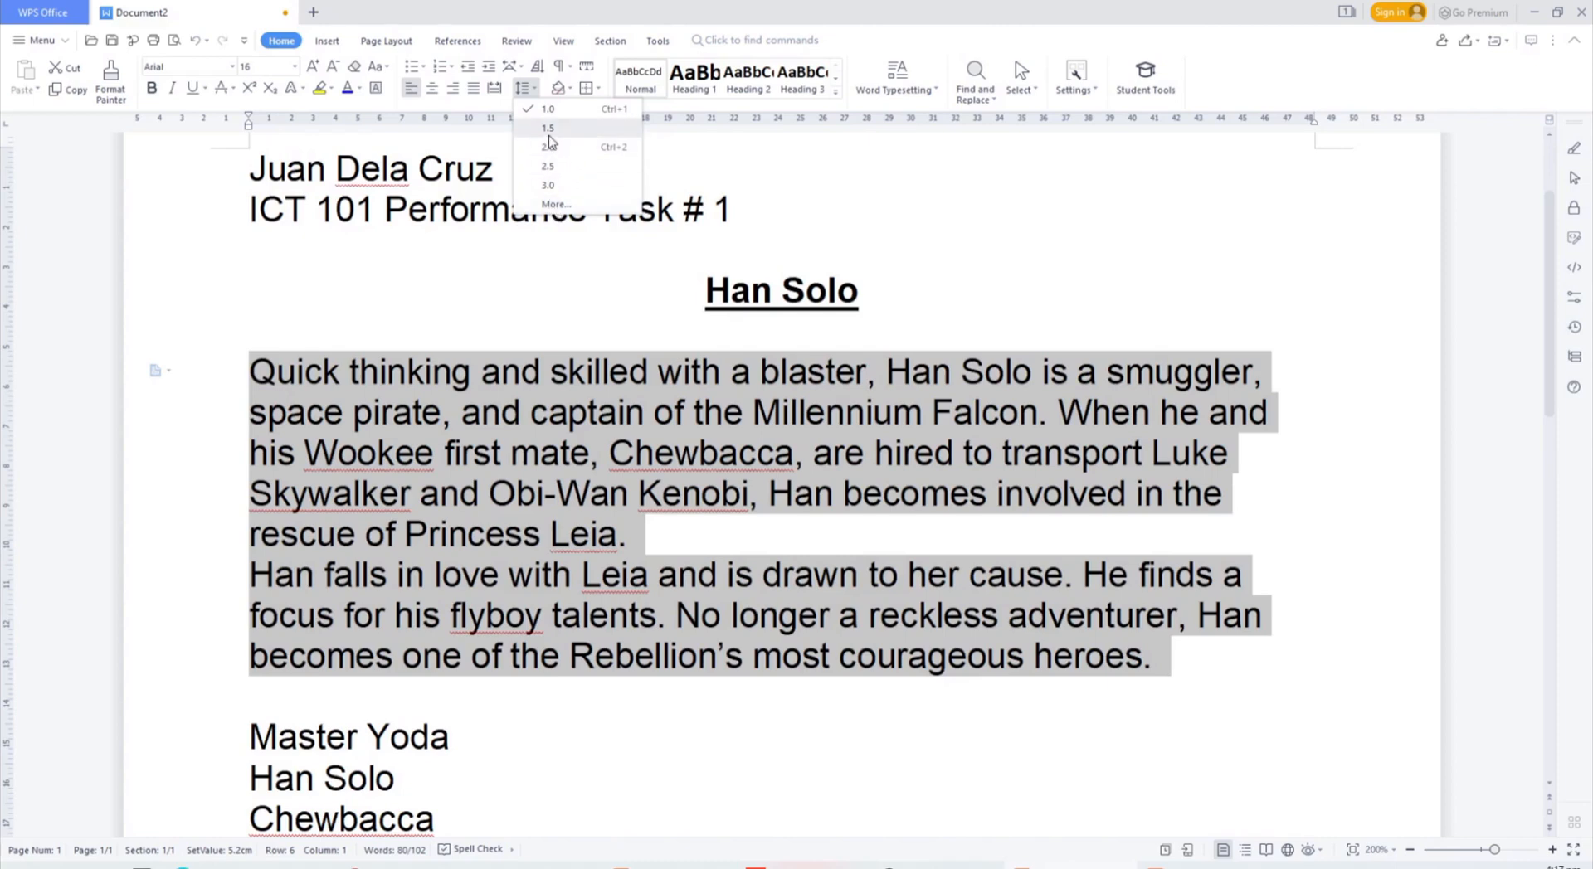
pyautogui.click(554, 205)
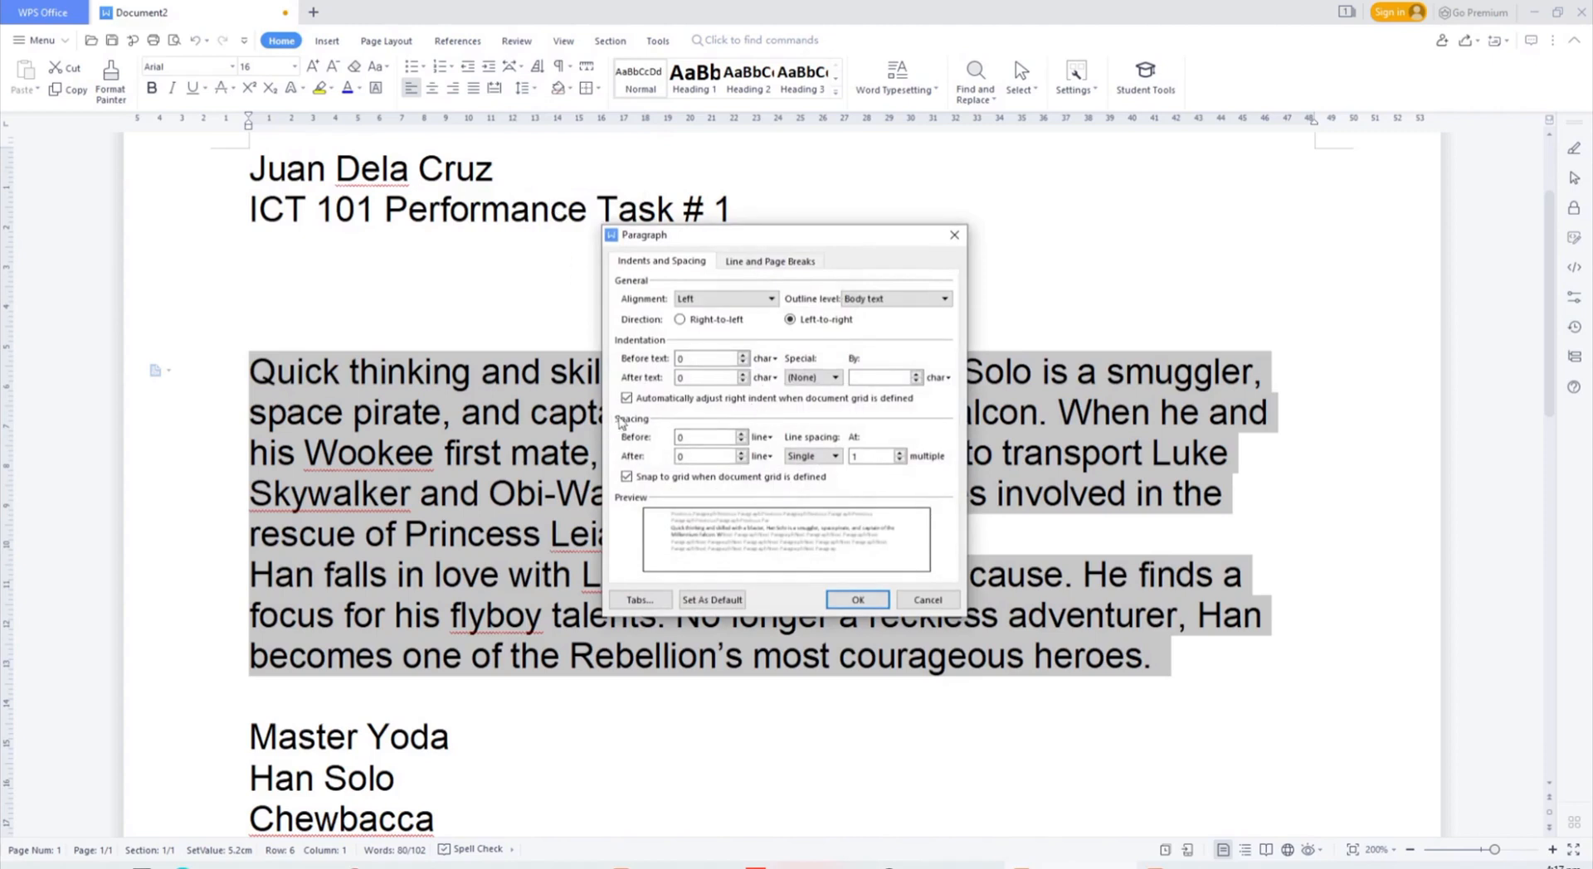
pyautogui.moveTo(687, 240); pyautogui.dragTo(777, 239)
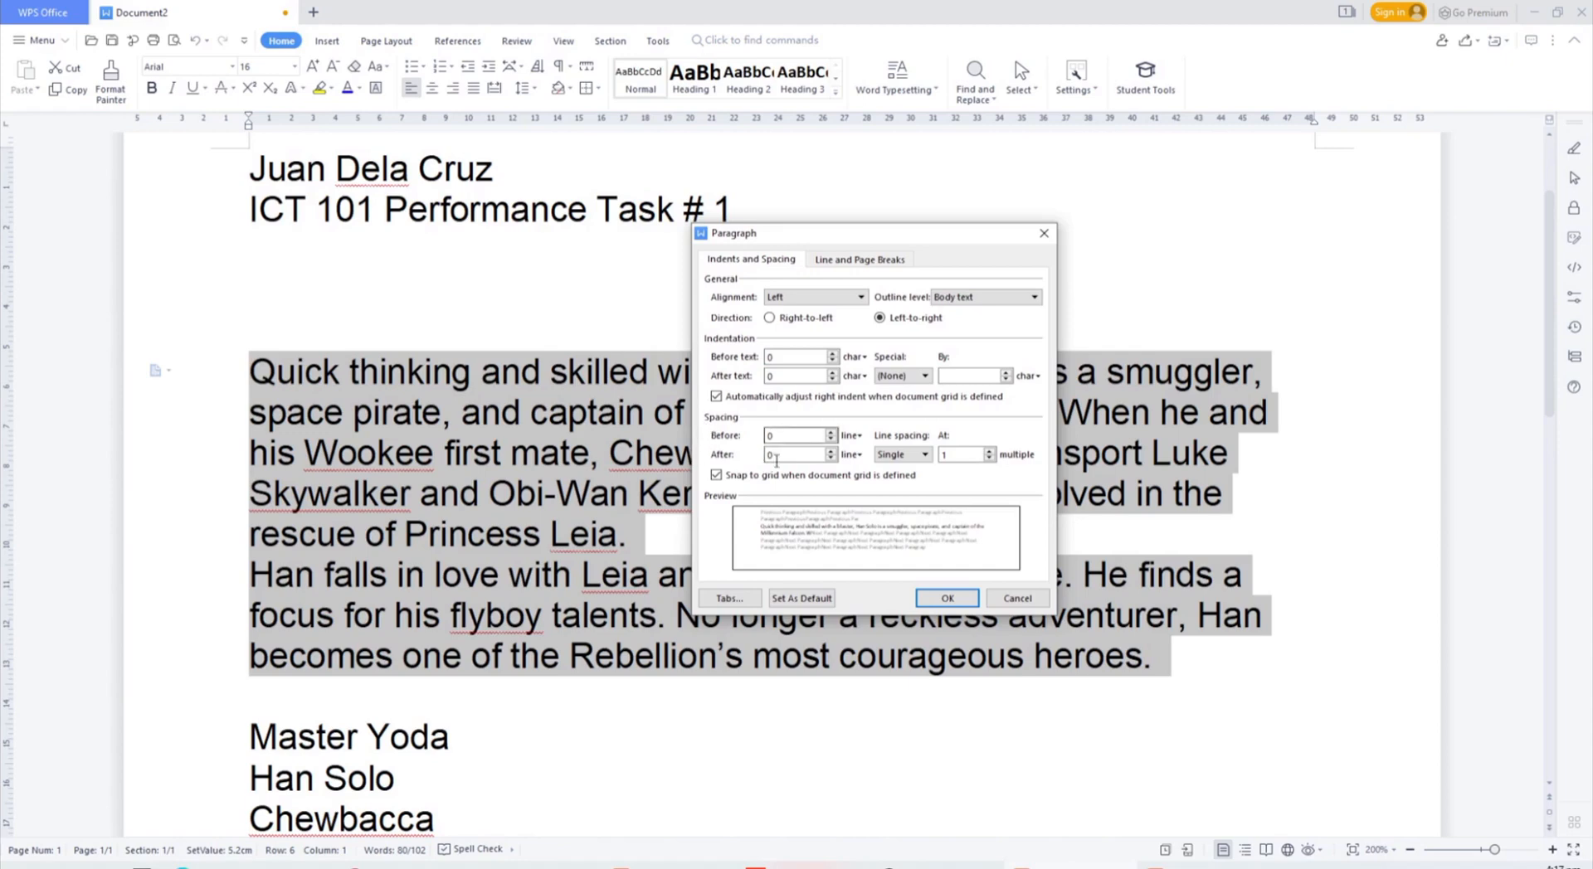
pyautogui.click(1068, 865)
pyautogui.click(1044, 234)
pyautogui.click(1161, 866)
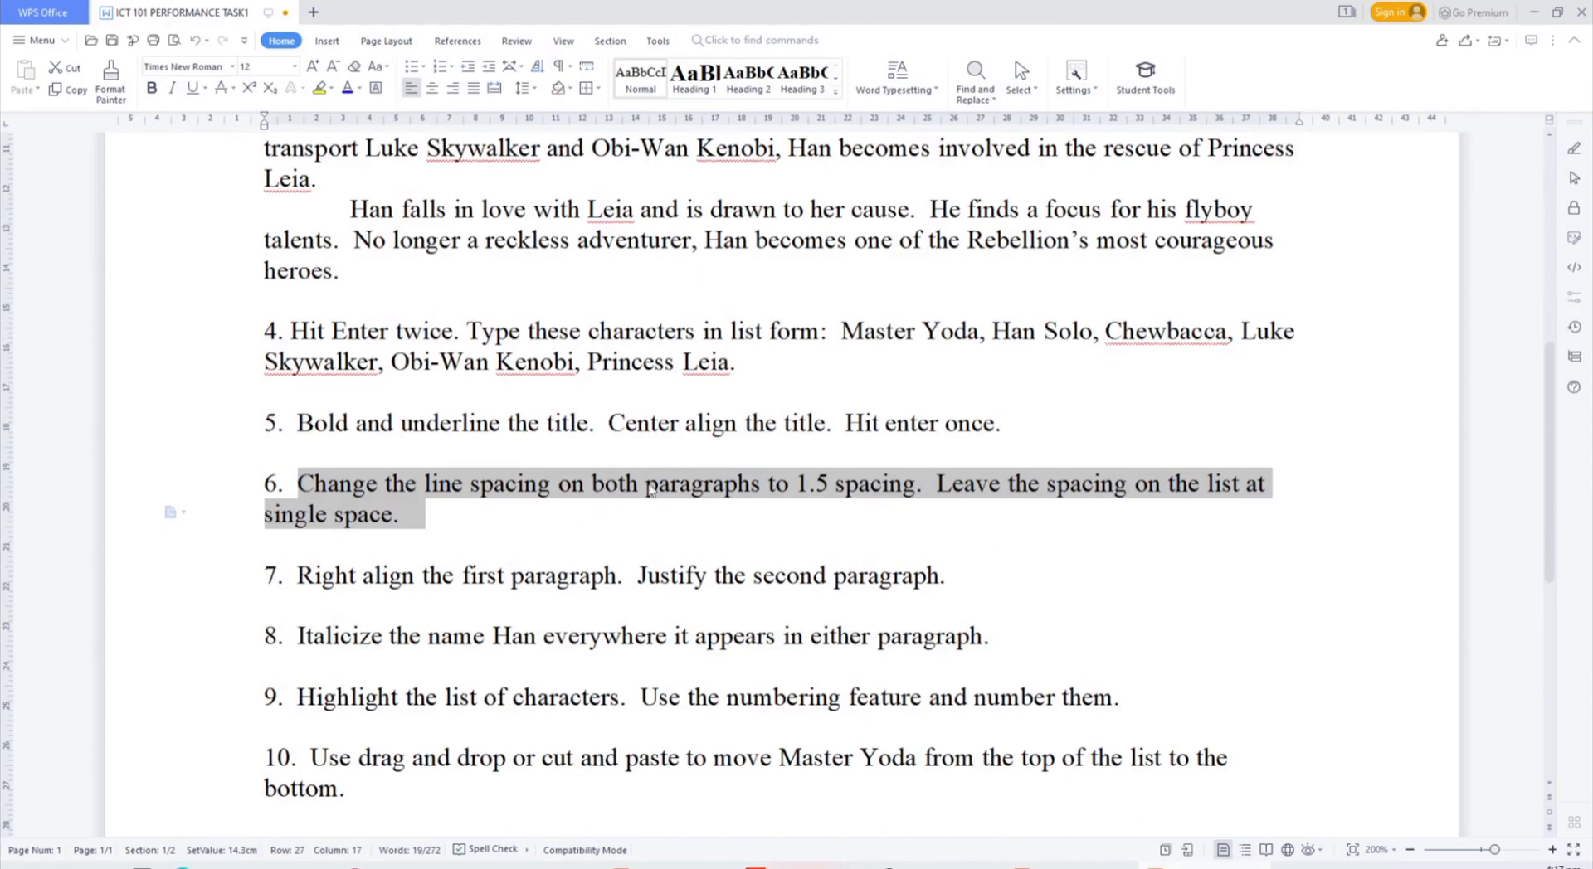
pyautogui.click(1069, 865)
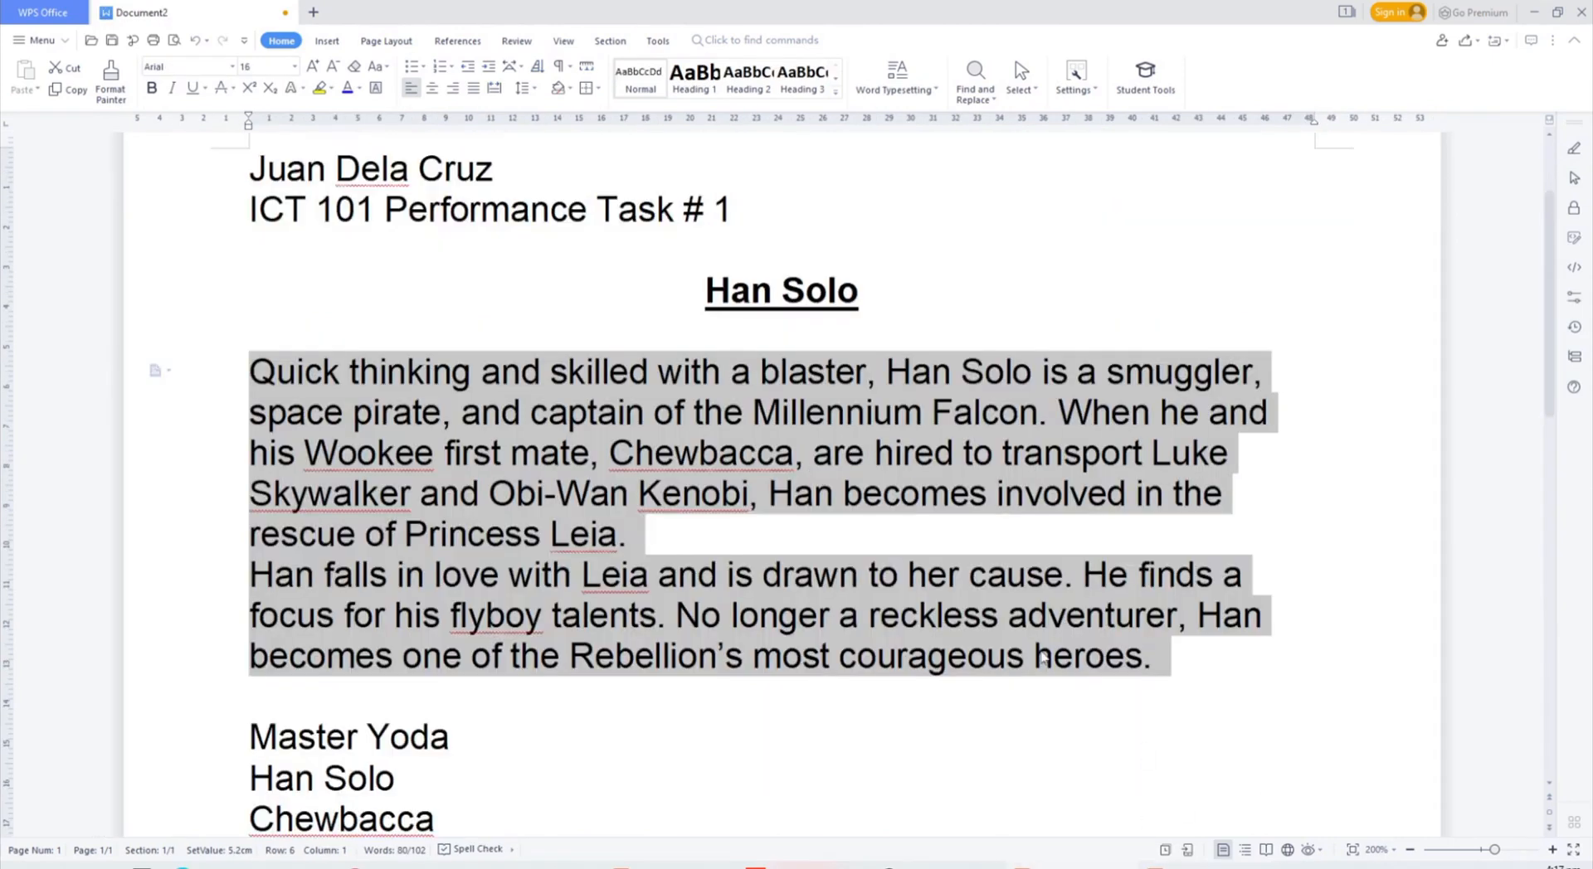
# - Set the line spacing of the two selected paragraphs to a multiple of 1.5
pyautogui.click(534, 91)
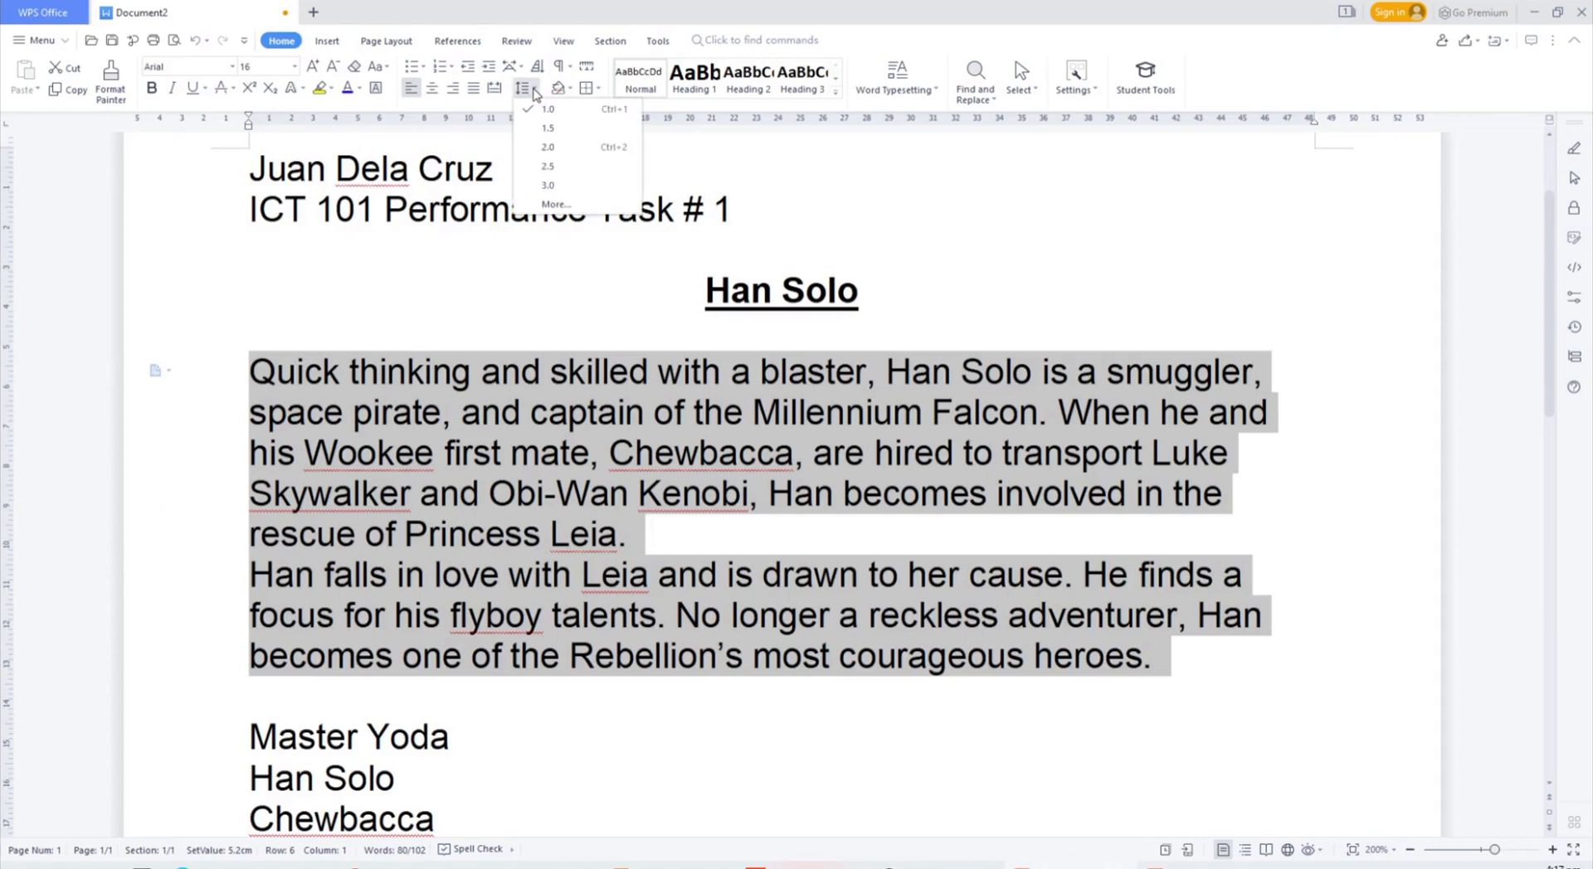
pyautogui.click(553, 204)
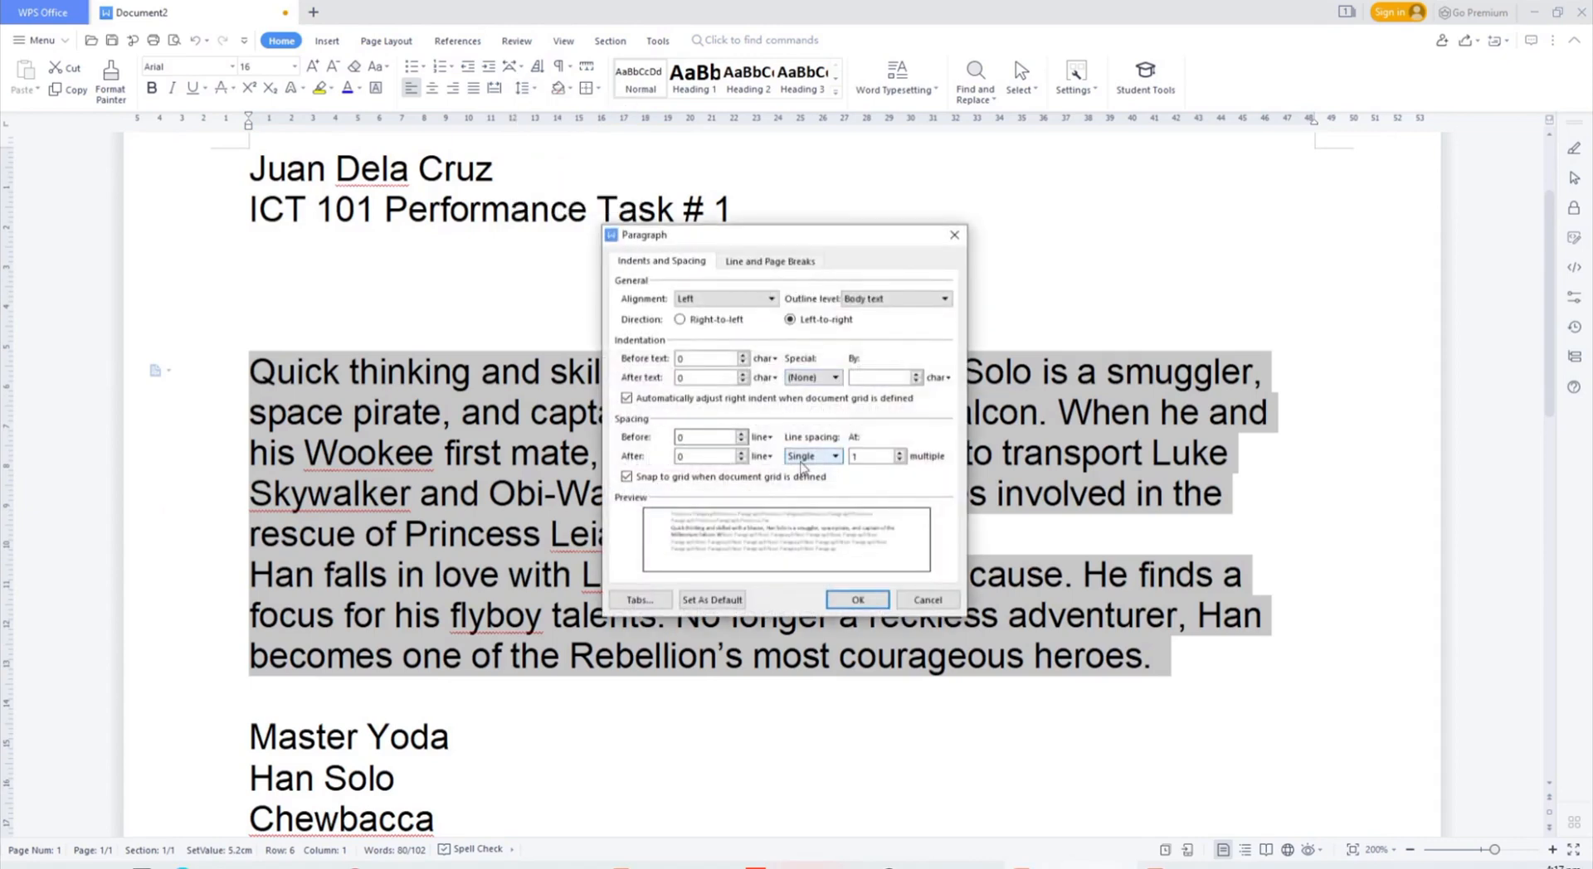
pyautogui.click(899, 461)
pyautogui.click(900, 452)
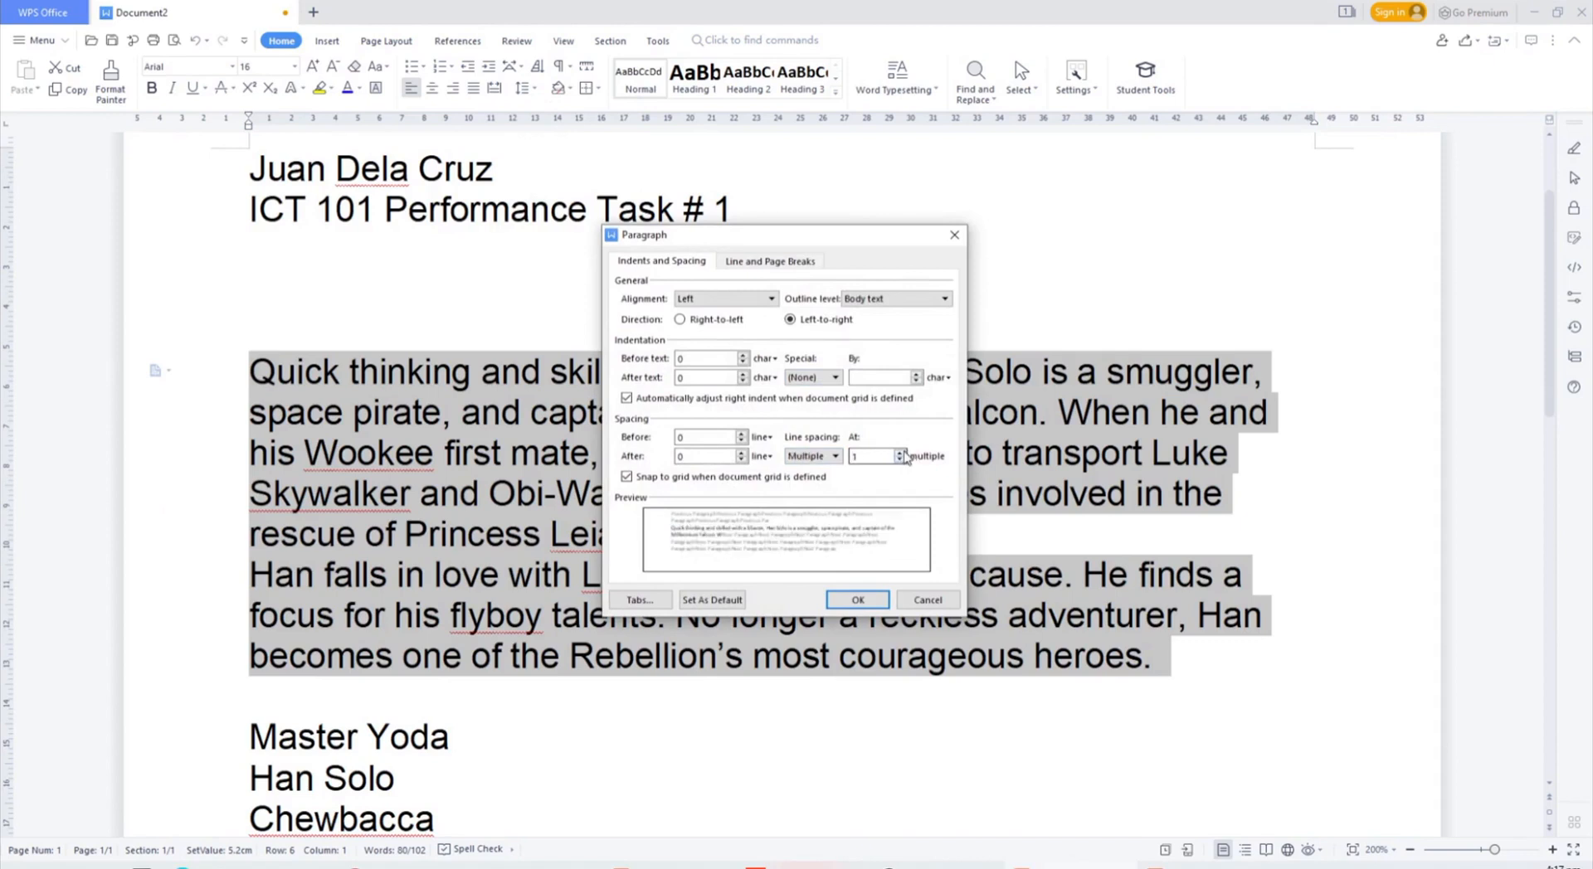
pyautogui.click(899, 452)
pyautogui.click(835, 458)
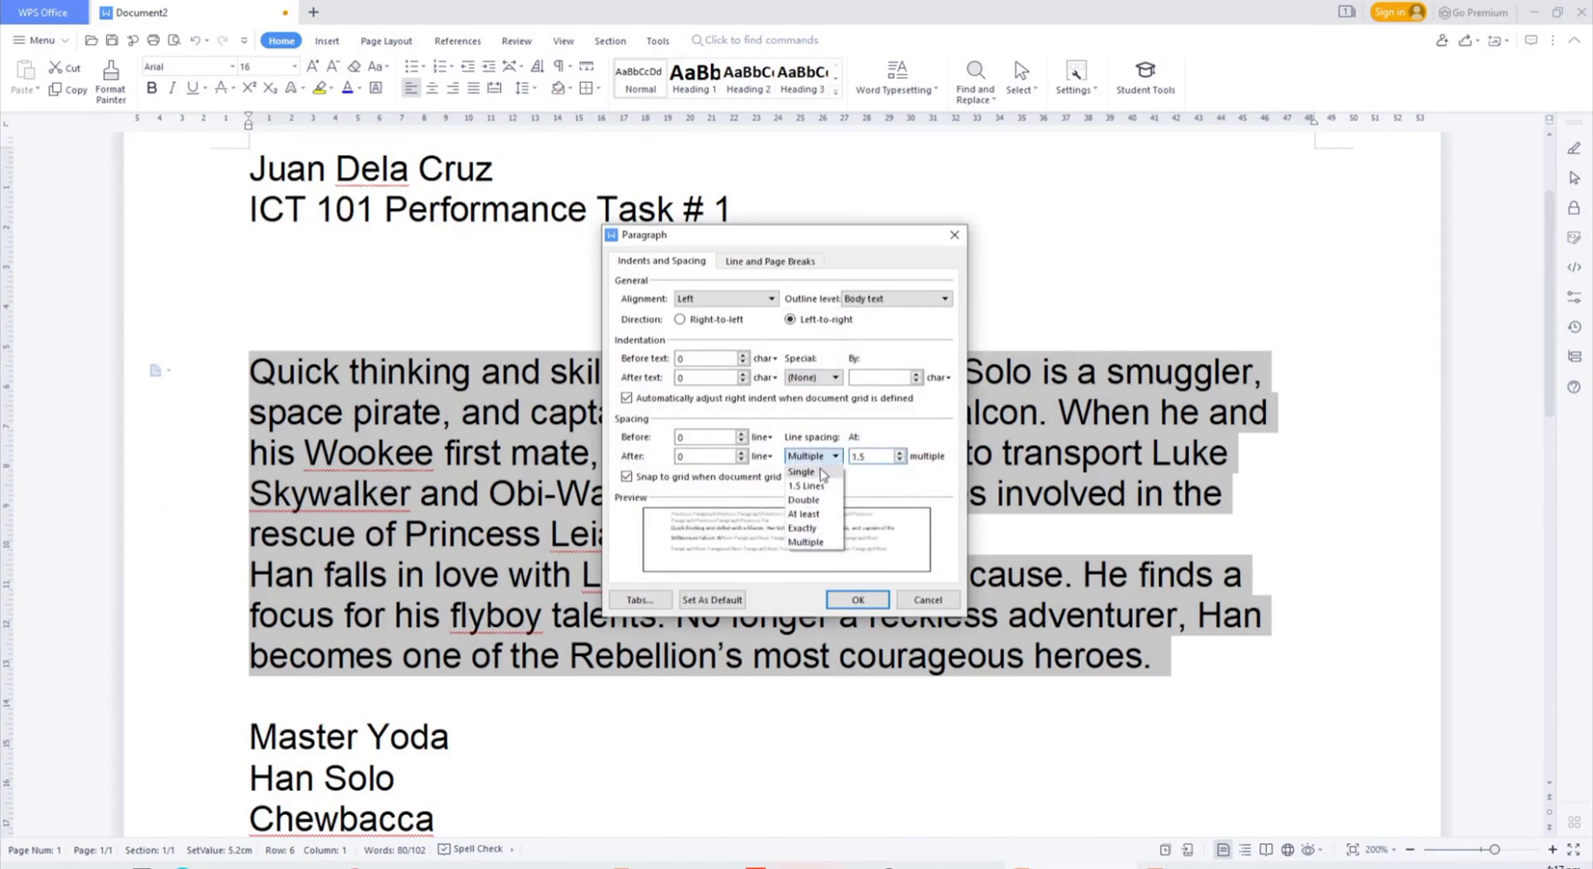
pyautogui.click(821, 472)
pyautogui.click(901, 453)
pyautogui.click(858, 600)
pyautogui.click(1003, 561)
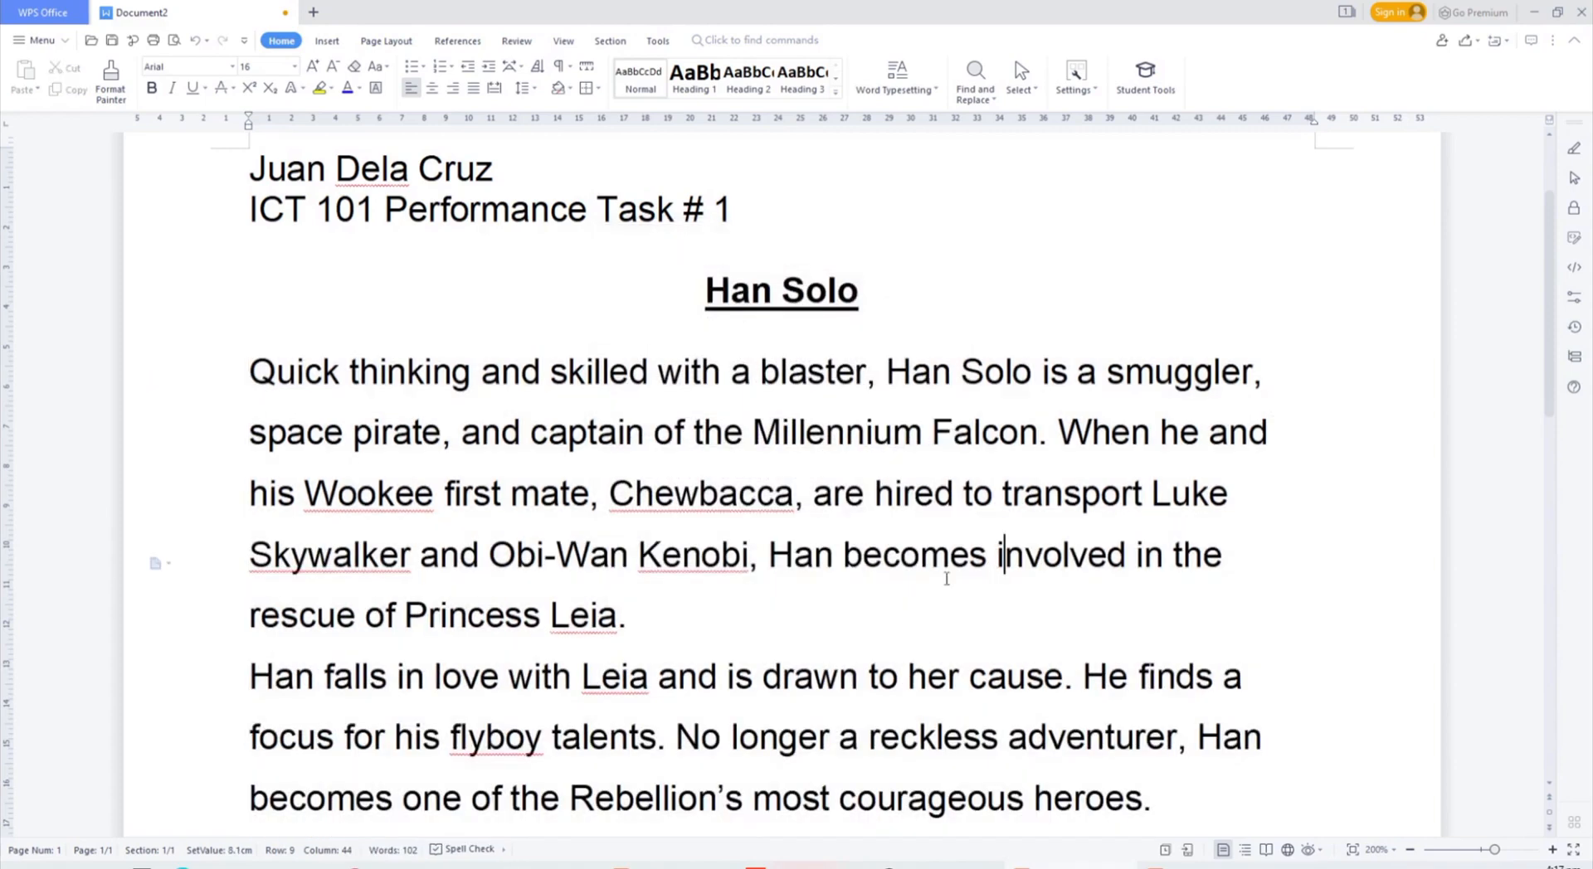
pyautogui.scroll(-1, 937, 578)
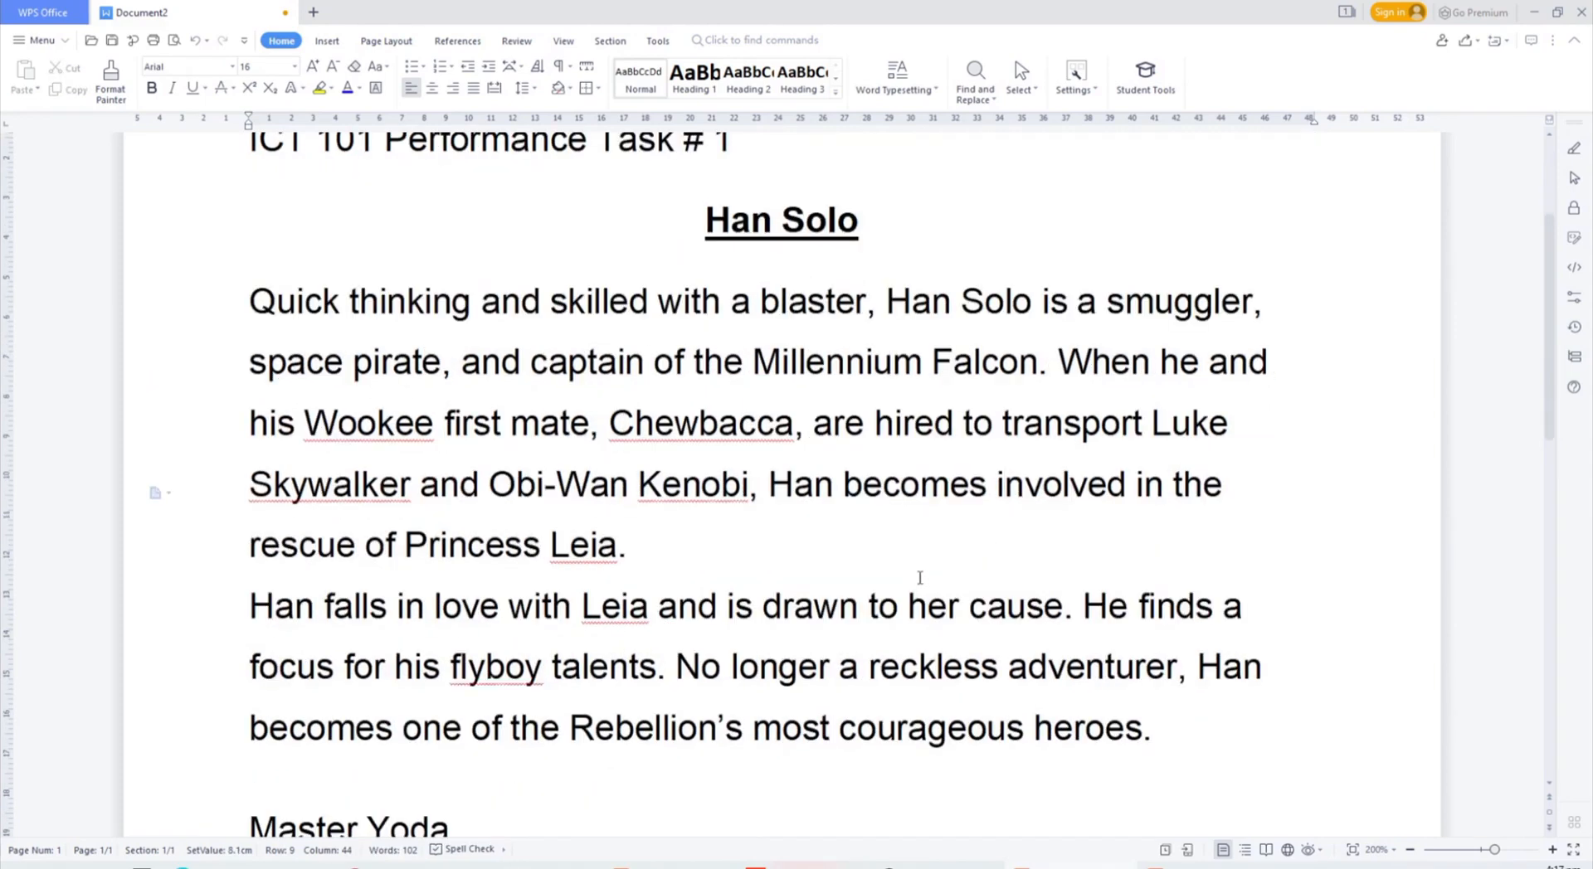
# - Highlight "Right align the first paragraph. Justify the second paragraph." in the task sheet, and right-align the first paragraph in Document2
pyautogui.hotkey('alt', 'Tab')
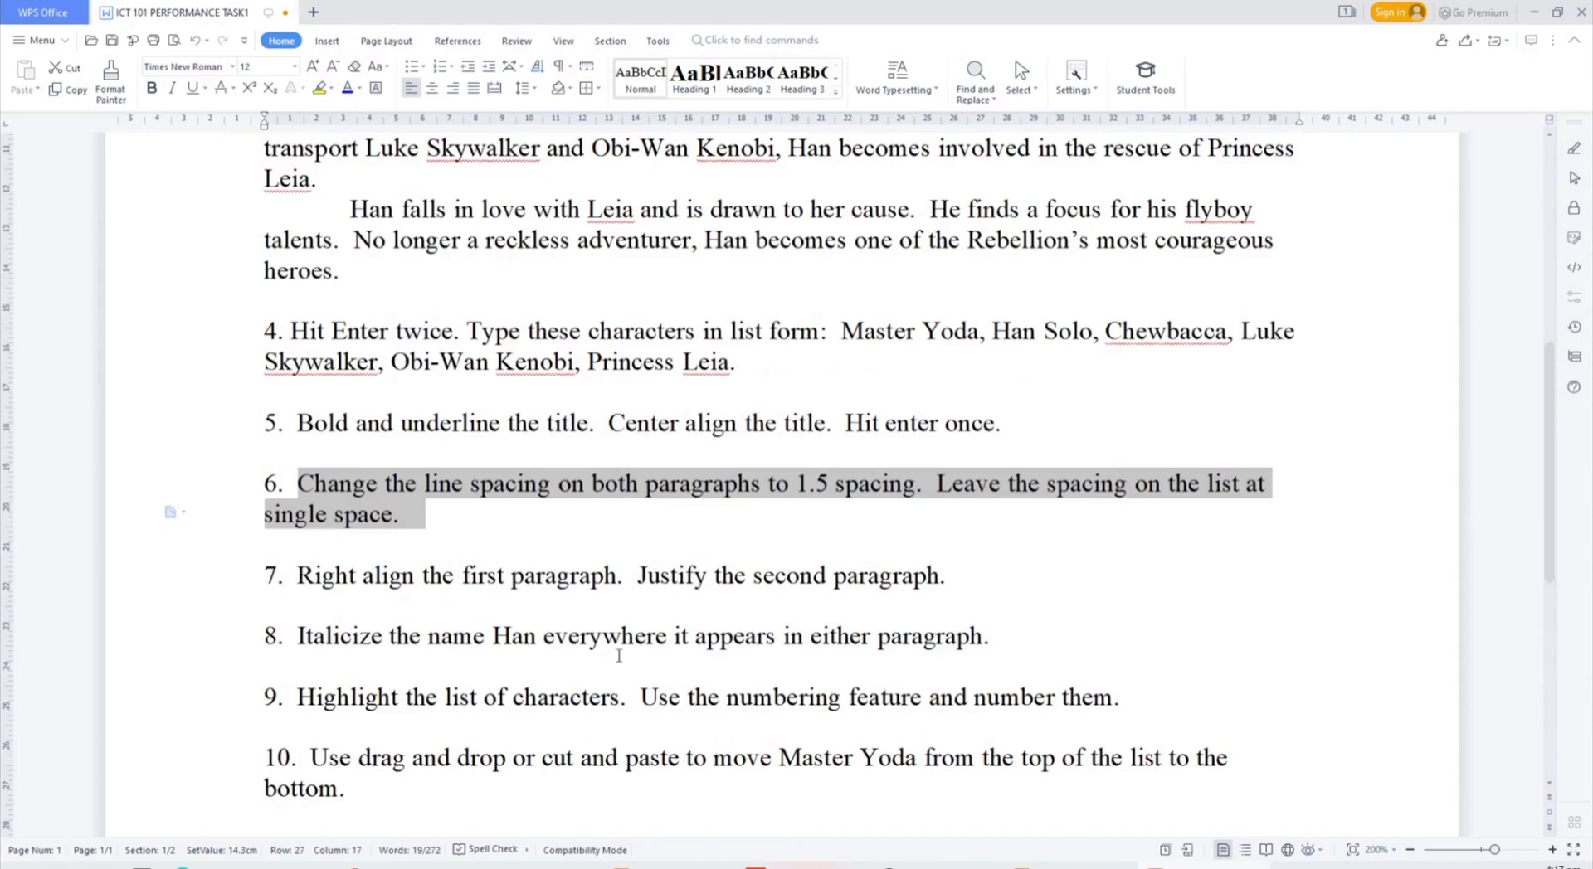
pyautogui.moveTo(289, 573); pyautogui.dragTo(947, 576)
pyautogui.hotkey('alt', 'Tab')
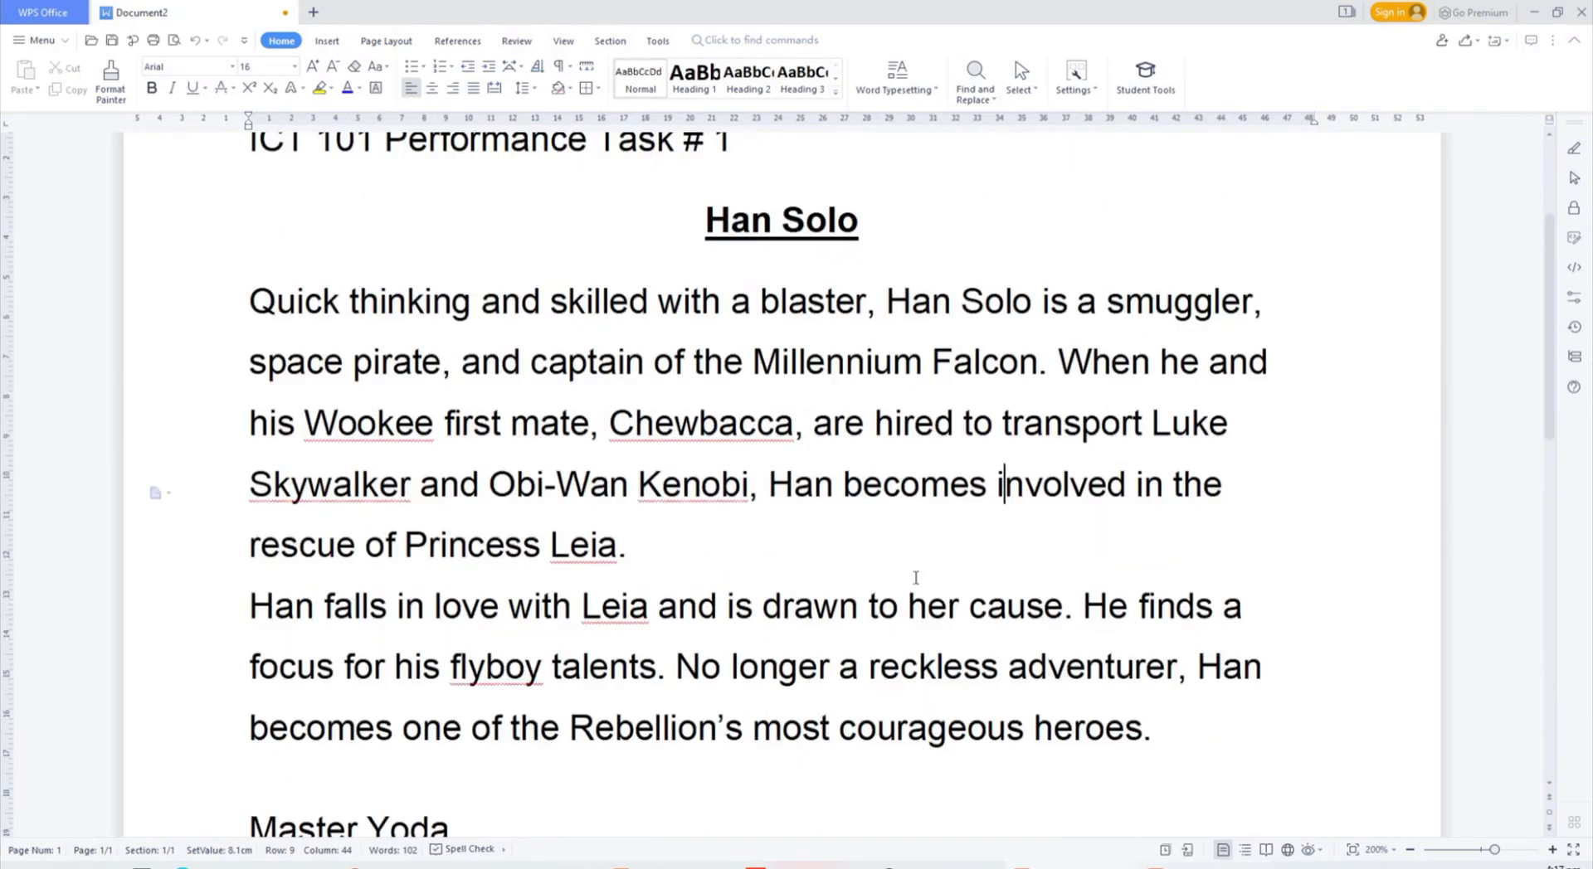
pyautogui.scroll(1, 803, 473)
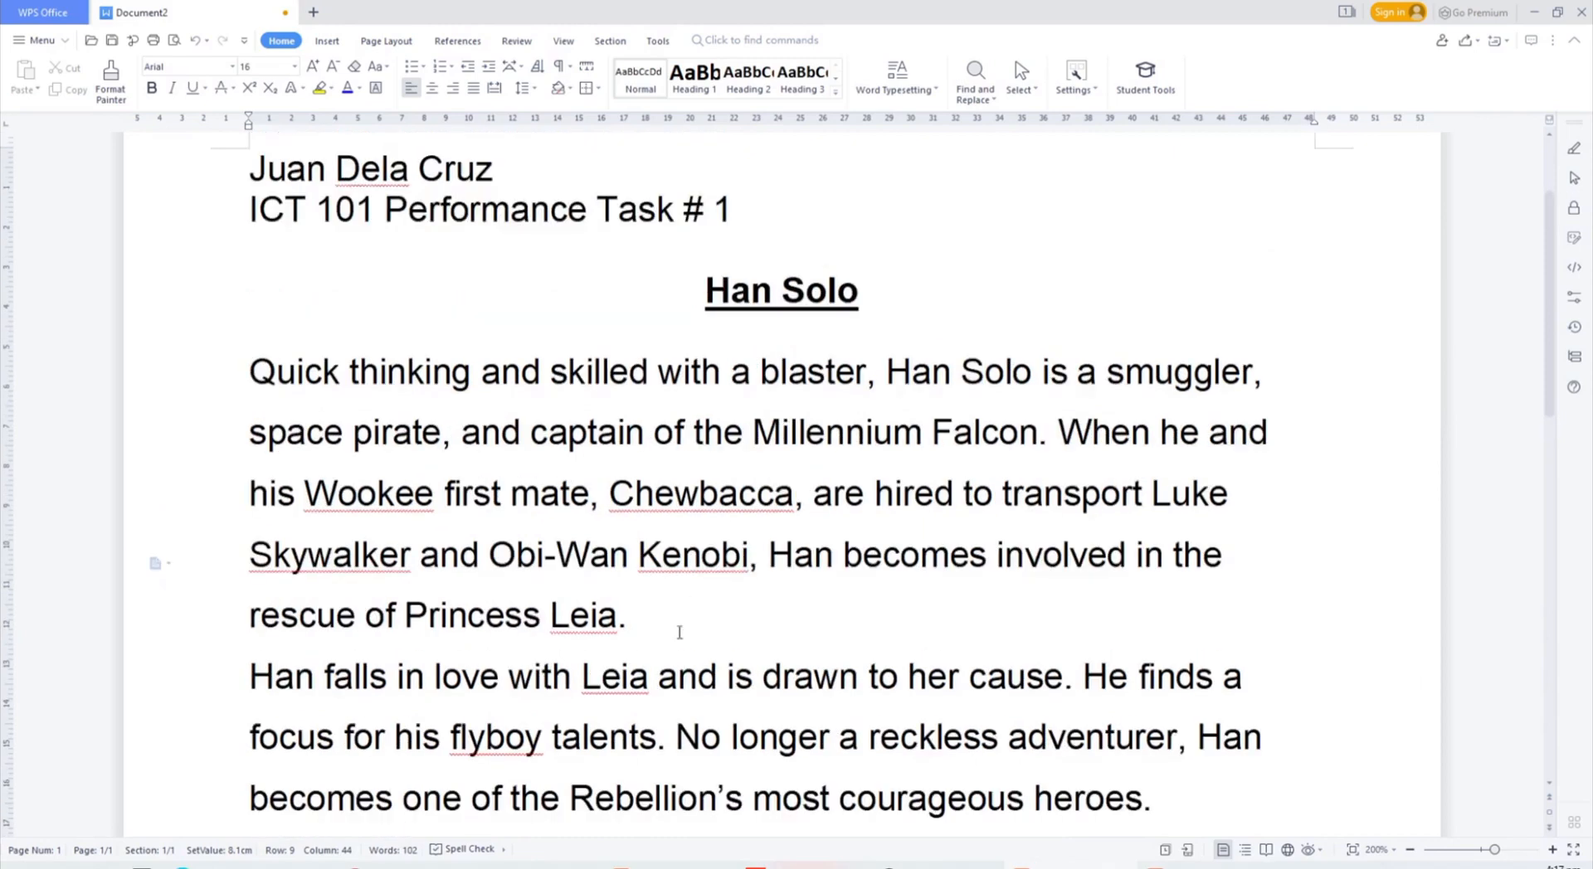
pyautogui.moveTo(641, 615); pyautogui.dragTo(215, 373)
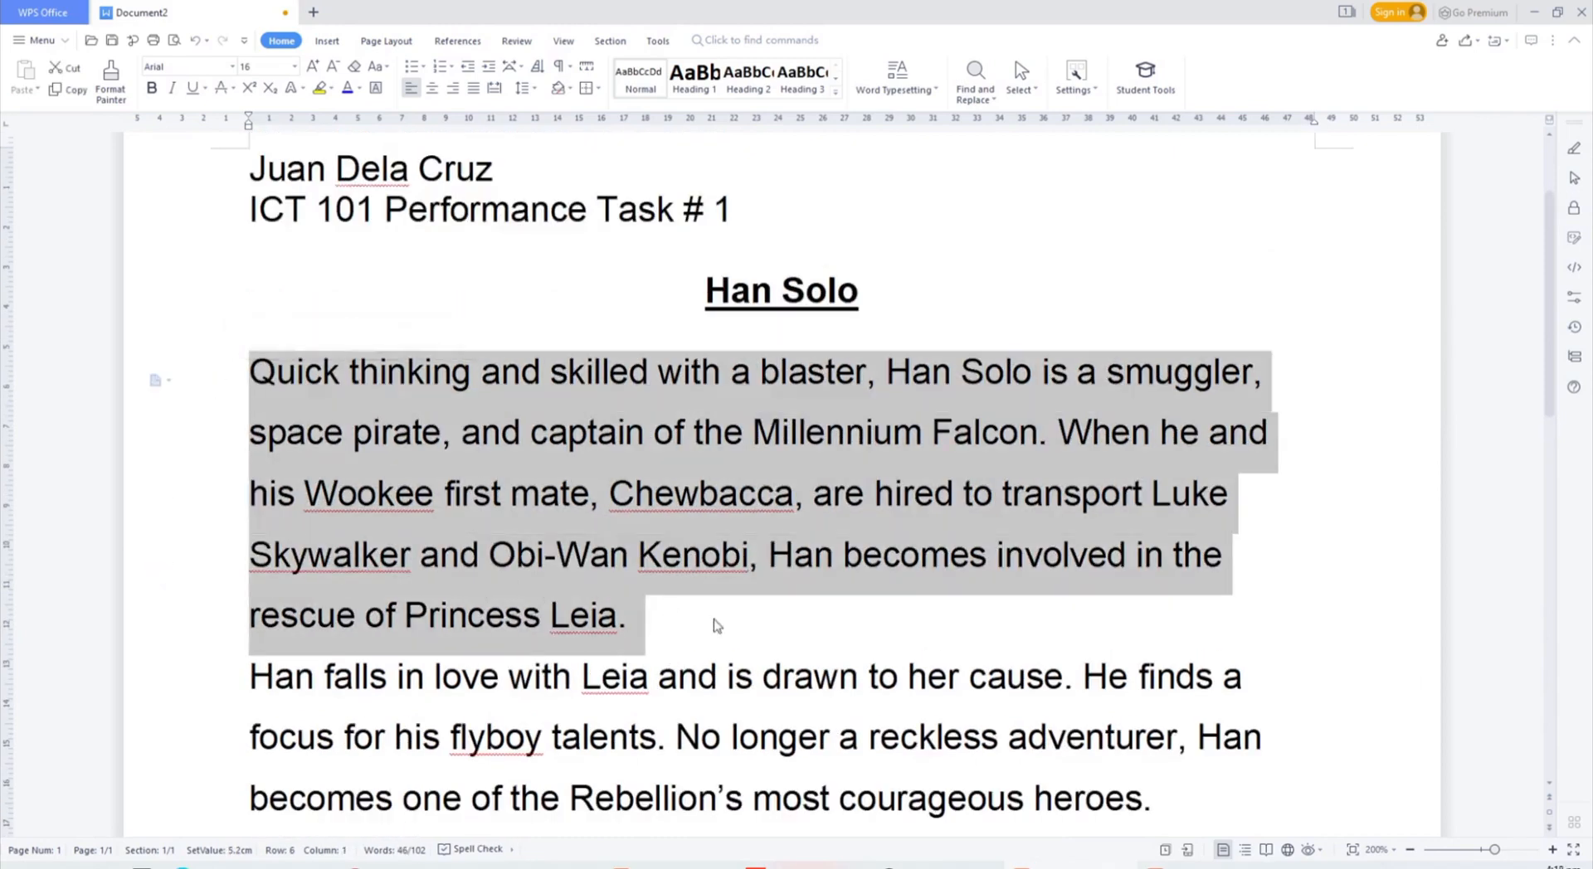
pyautogui.moveTo(630, 615); pyautogui.dragTo(249, 371)
pyautogui.click(453, 90)
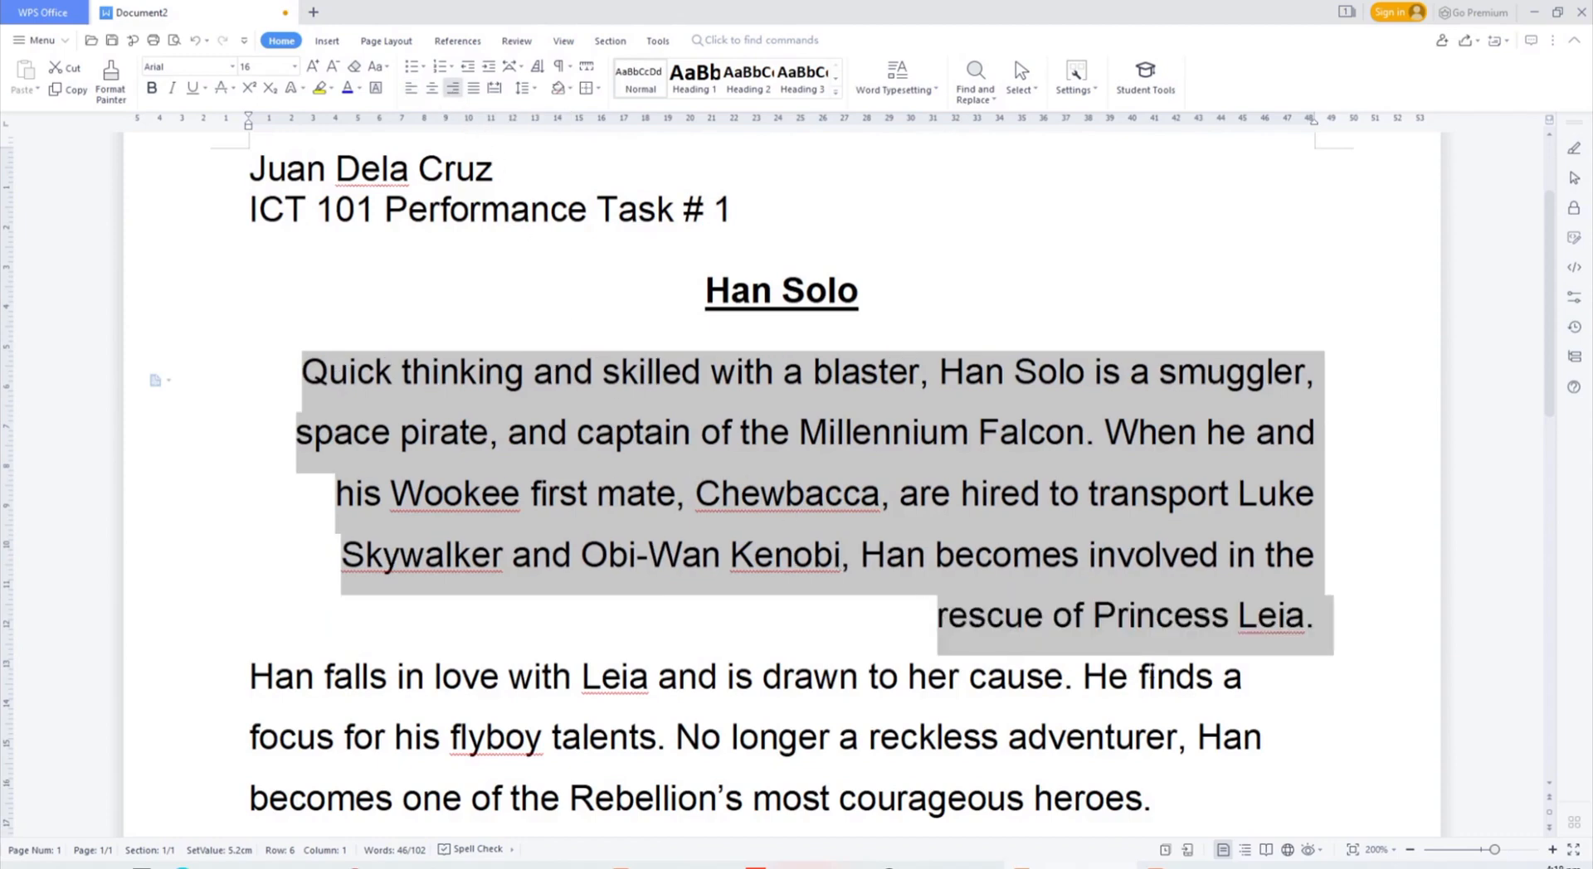
pyautogui.click(1304, 706)
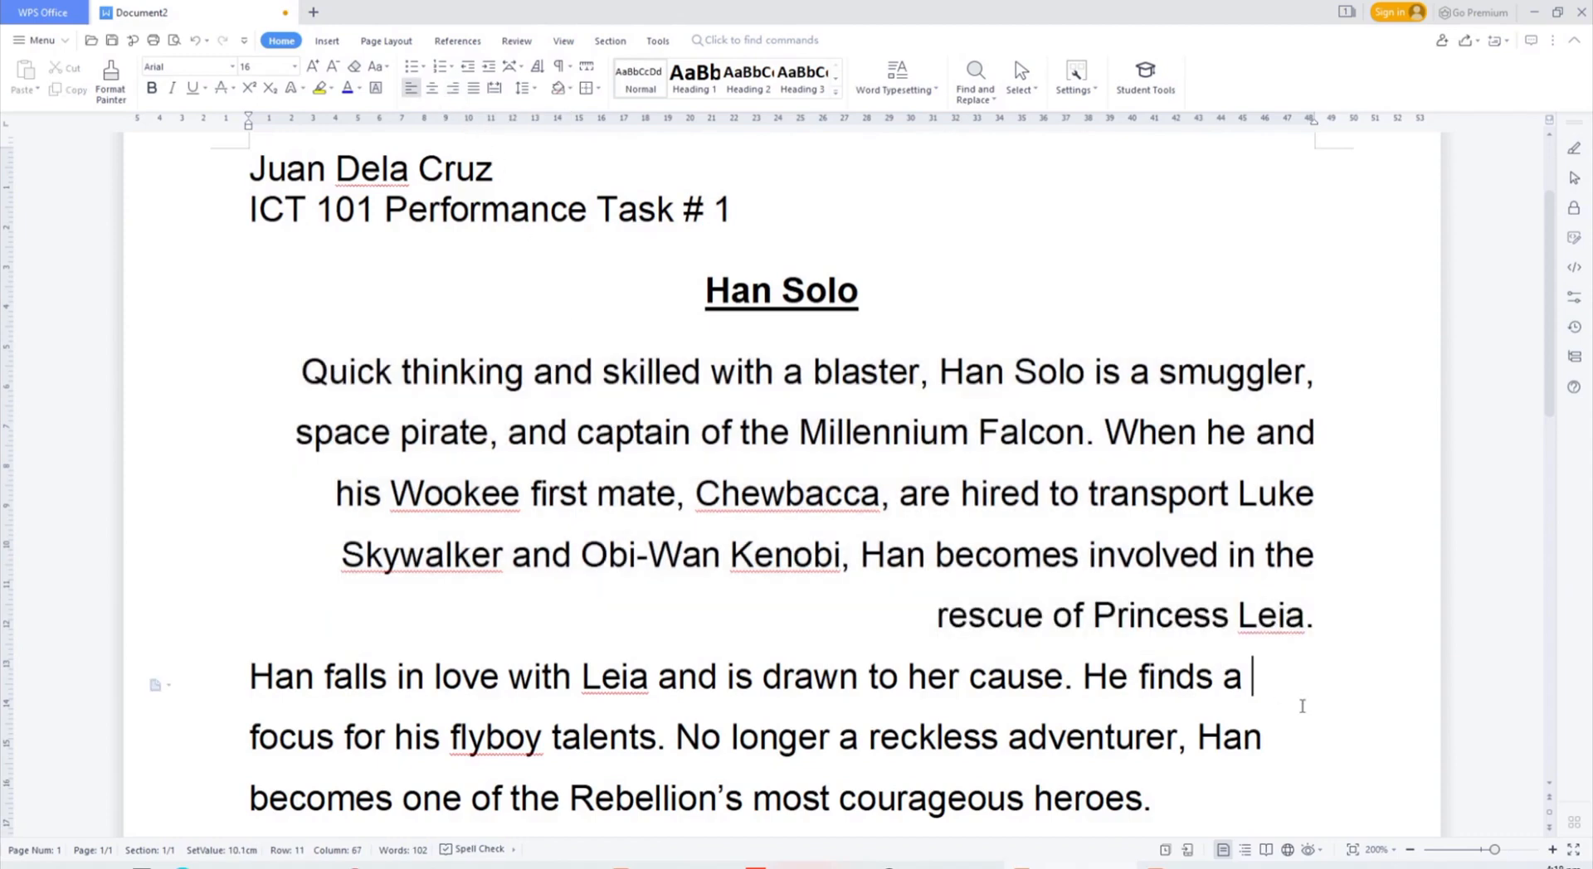
# - Justify the second paragraph, which begins with "Han falls in love with Leia"
pyautogui.scroll(-1, 1285, 704)
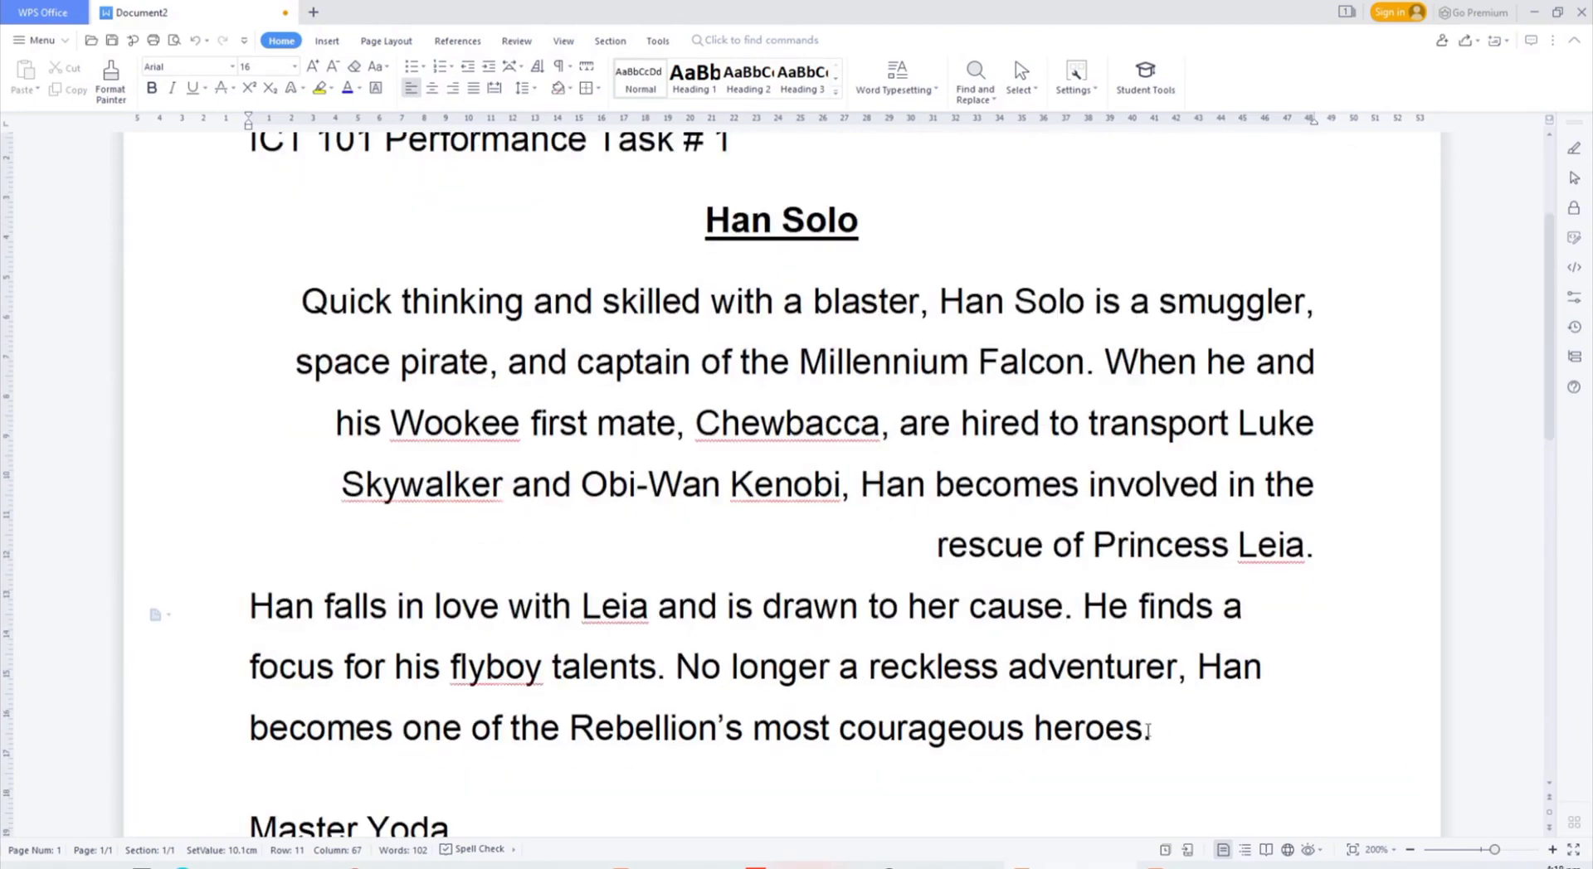
pyautogui.moveTo(1153, 729); pyautogui.dragTo(237, 614)
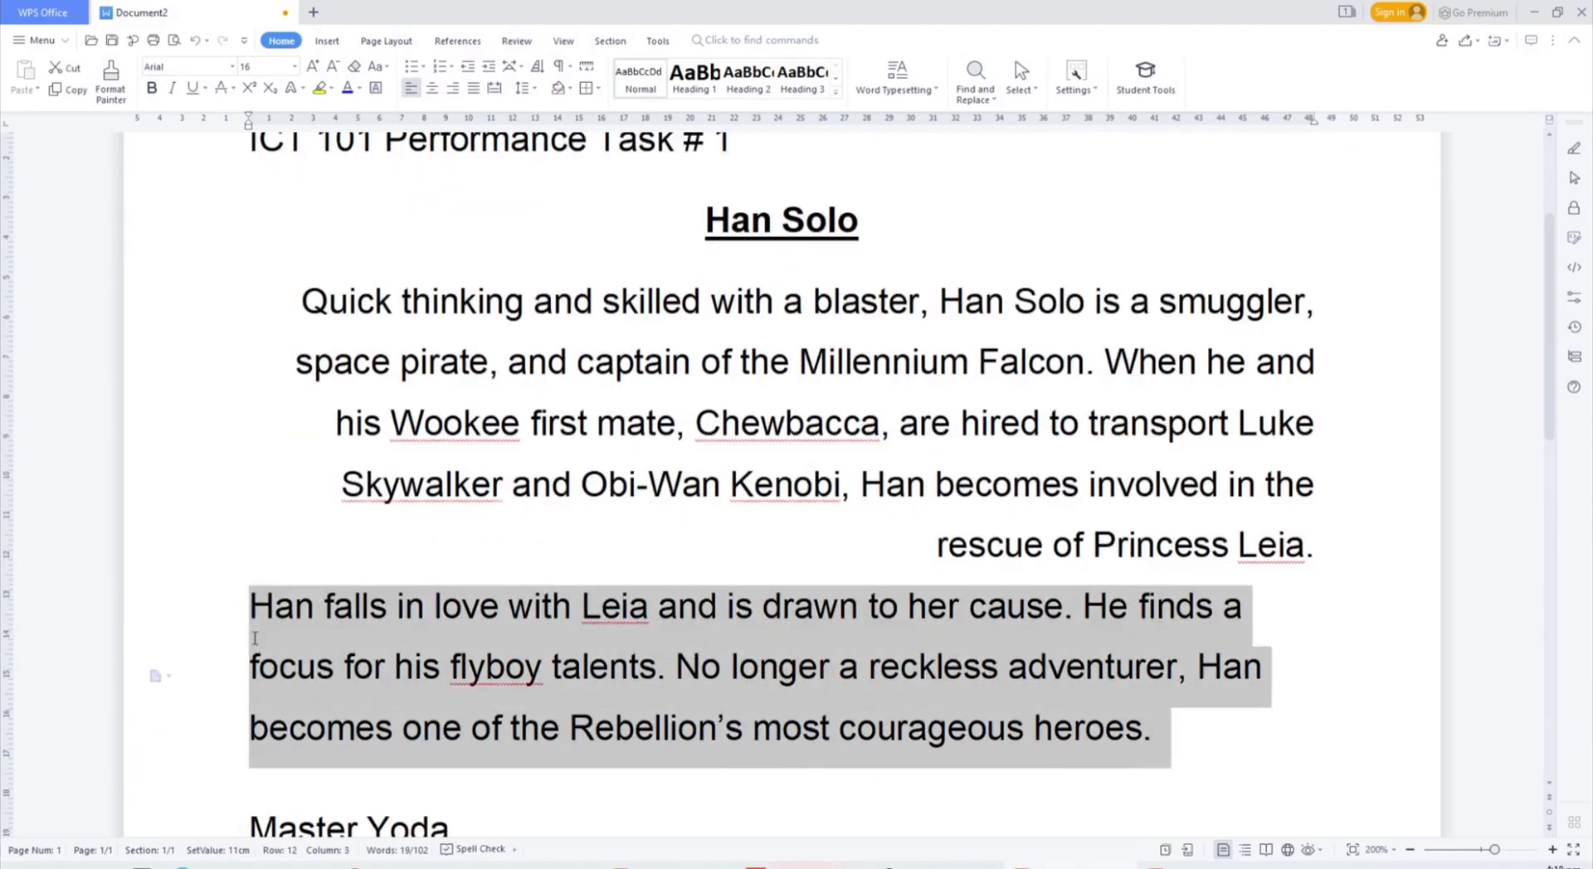
pyautogui.click(472, 89)
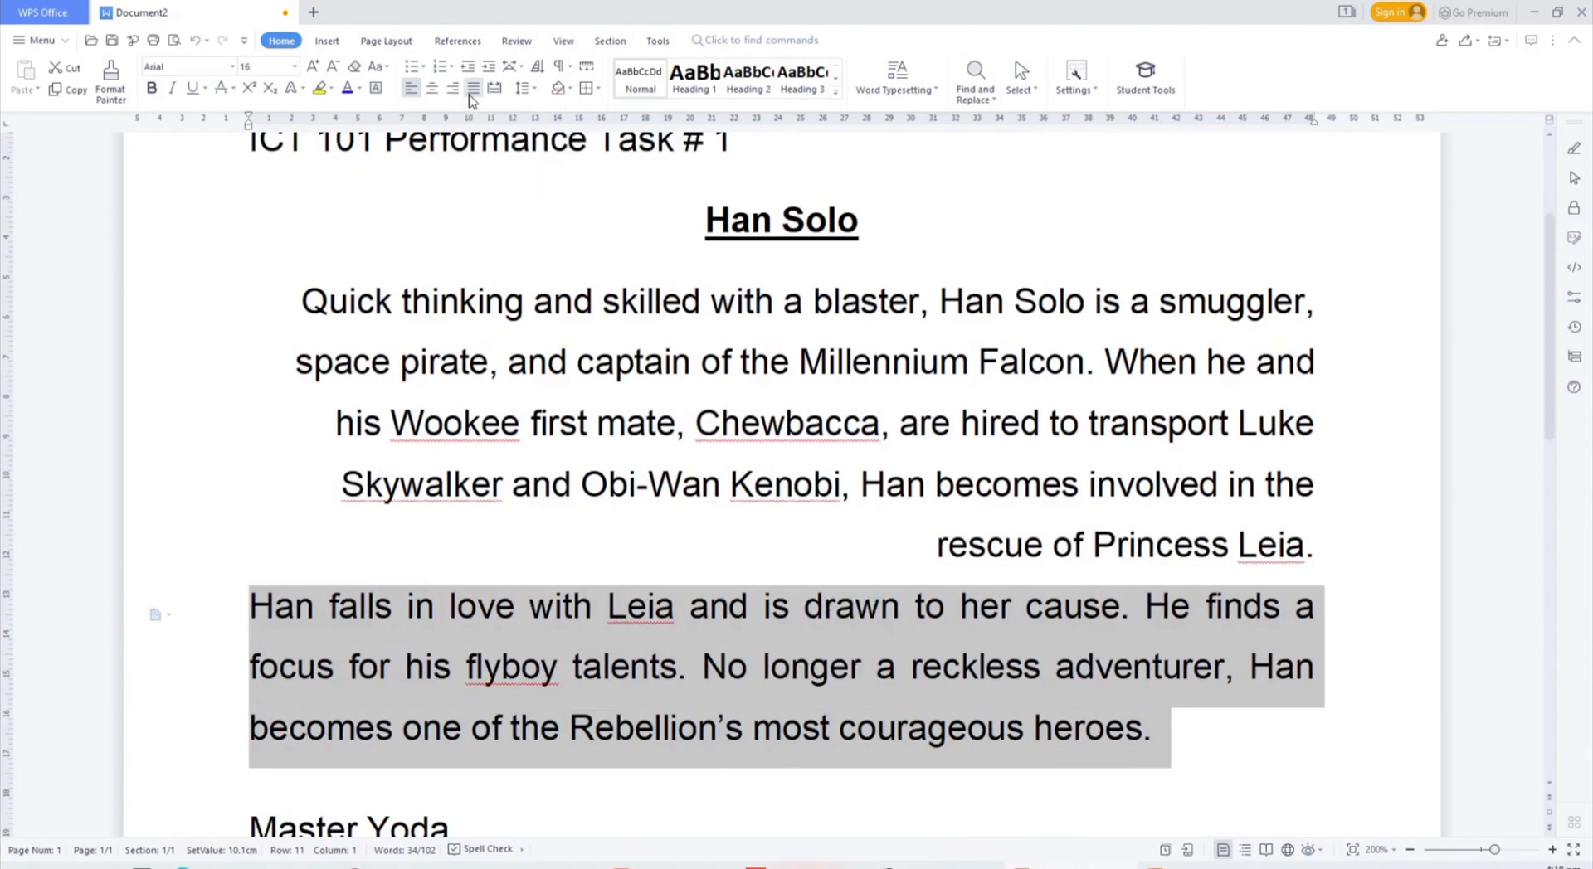
pyautogui.click(1231, 738)
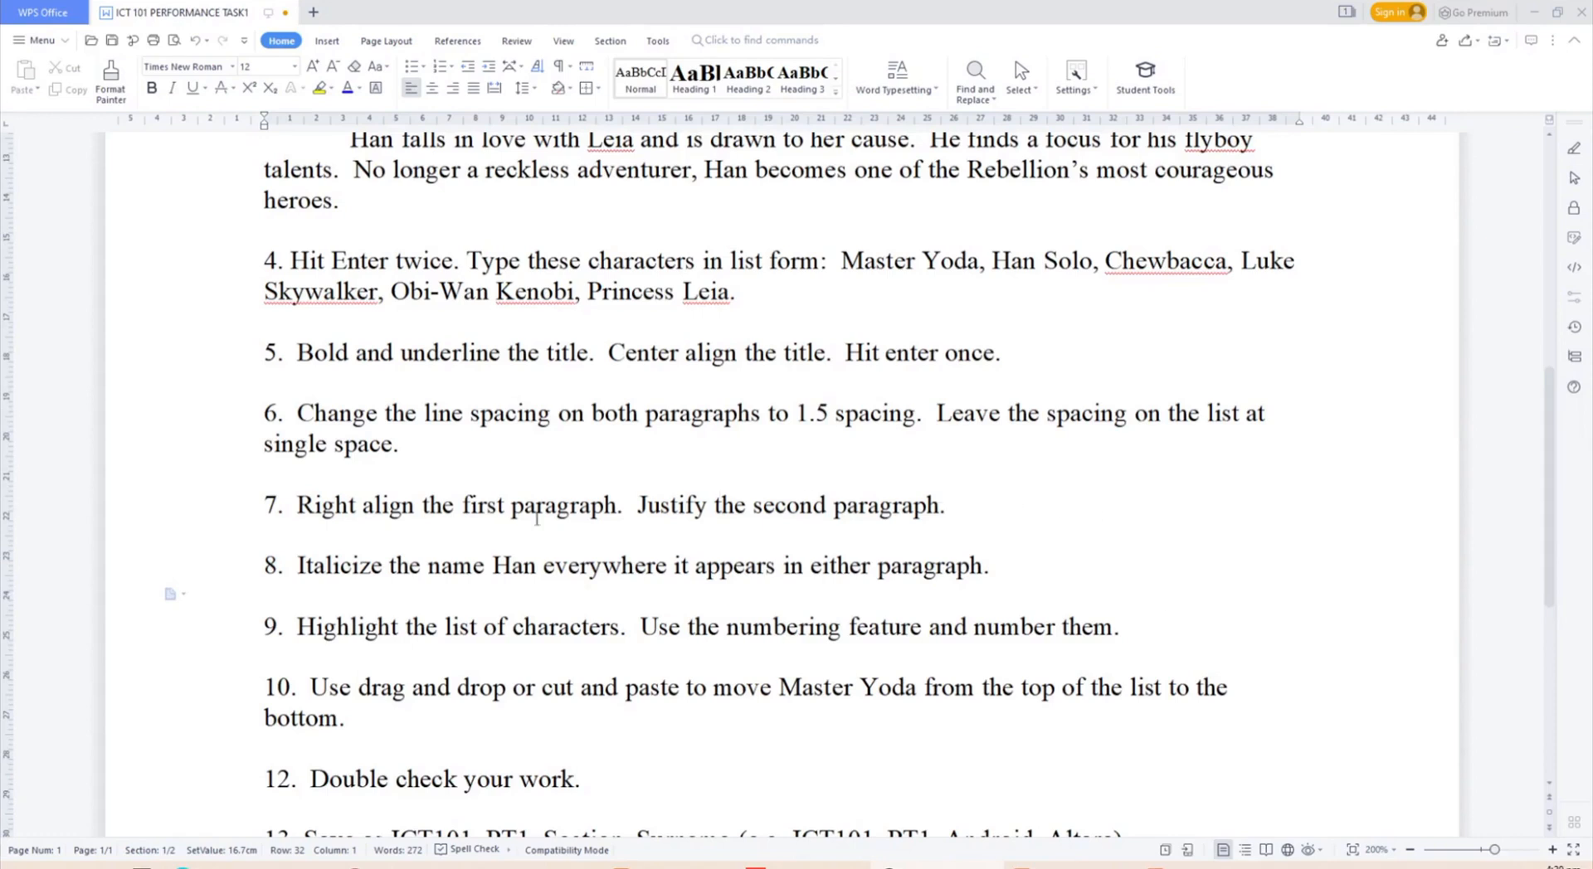
# - Highlight the instruction to italicize the name Han in the task sheet, and locate each Han in both paragraphs of Document2
pyautogui.moveTo(305, 569); pyautogui.dragTo(992, 567)
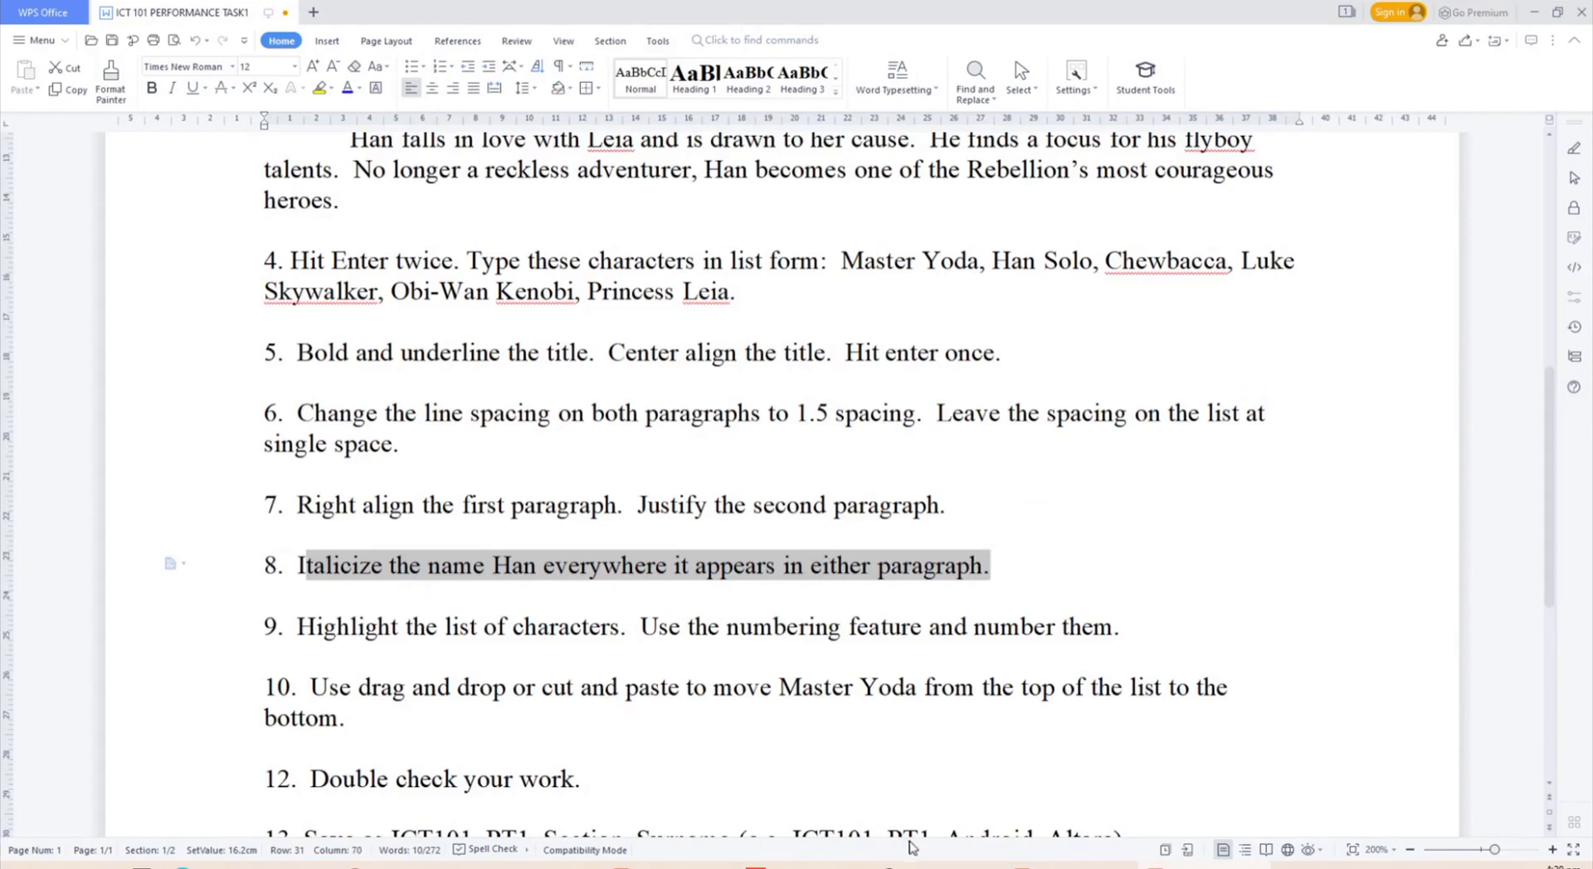
pyautogui.click(1020, 866)
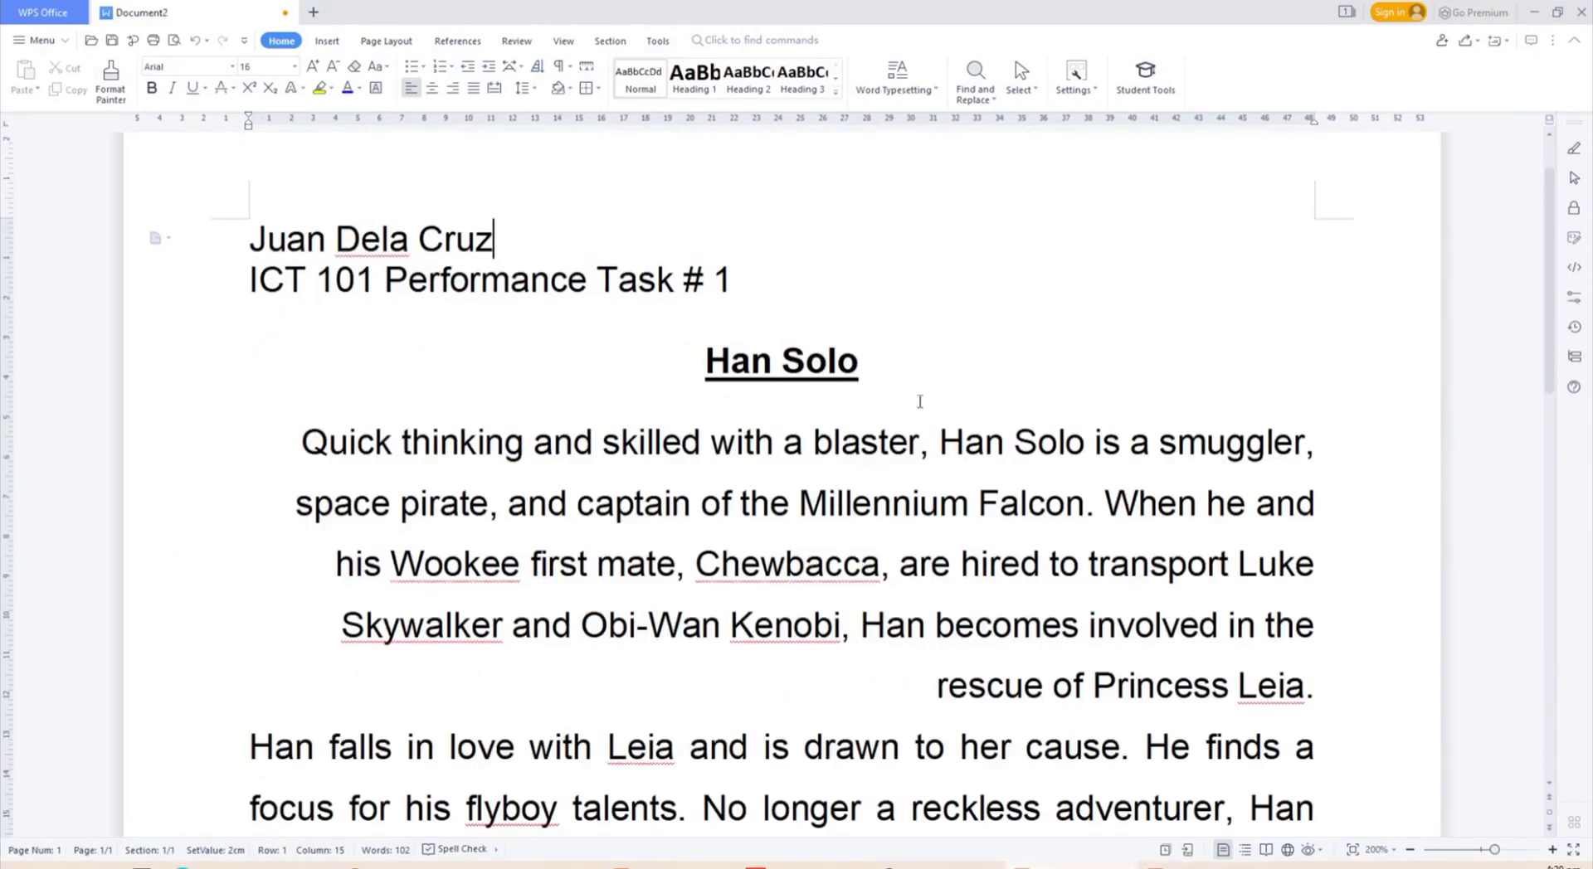
pyautogui.scroll(1, 919, 402)
pyautogui.click(946, 520)
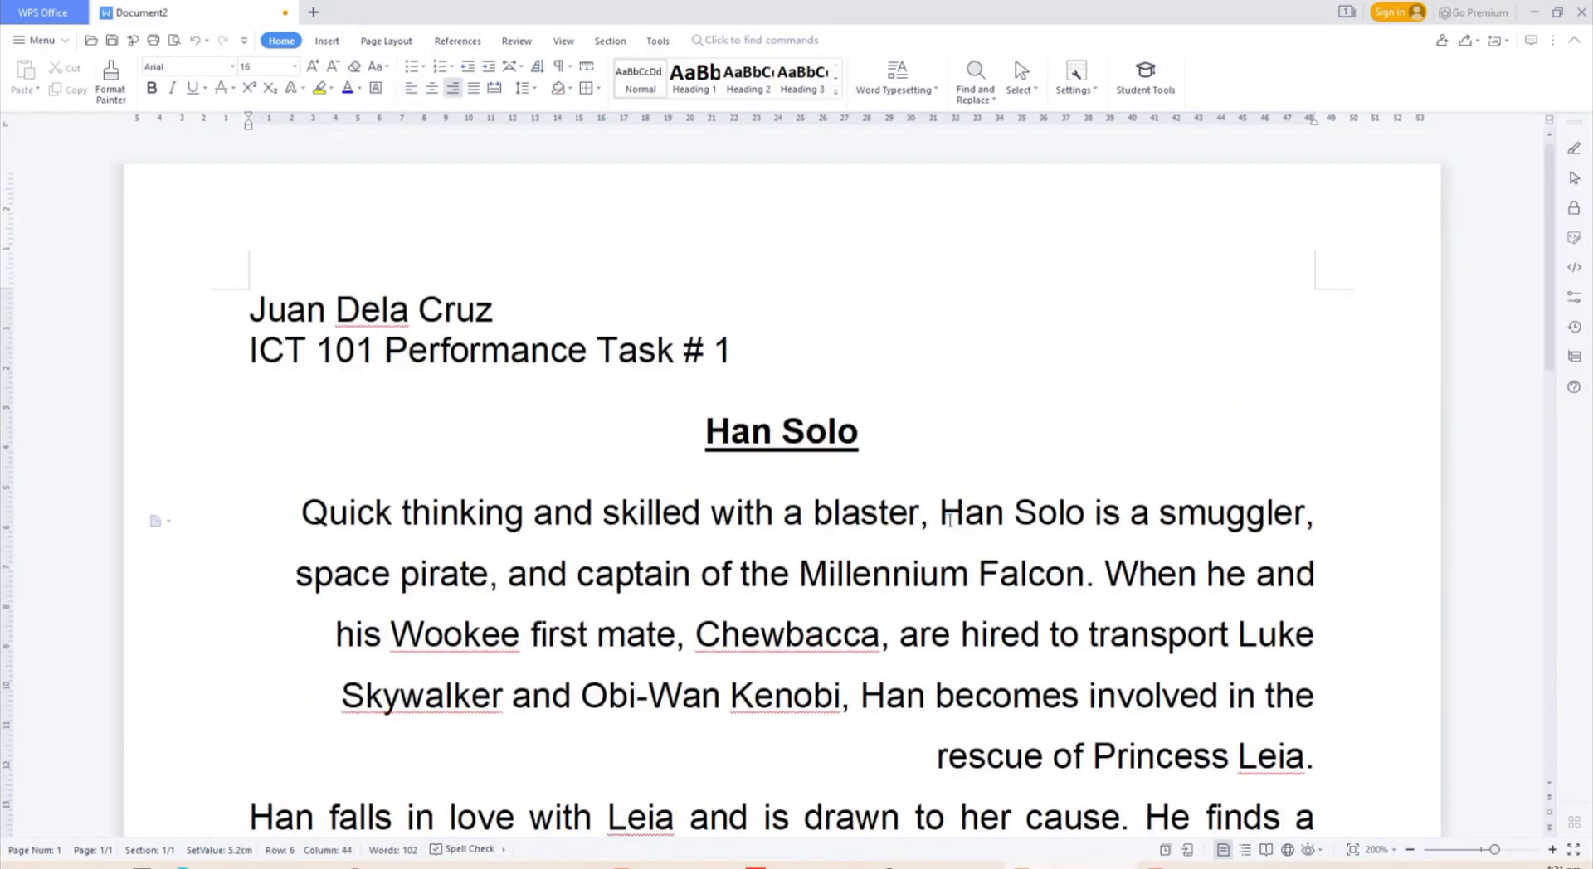
pyautogui.moveTo(949, 520); pyautogui.dragTo(1004, 520)
pyautogui.scroll(-1, 701, 609)
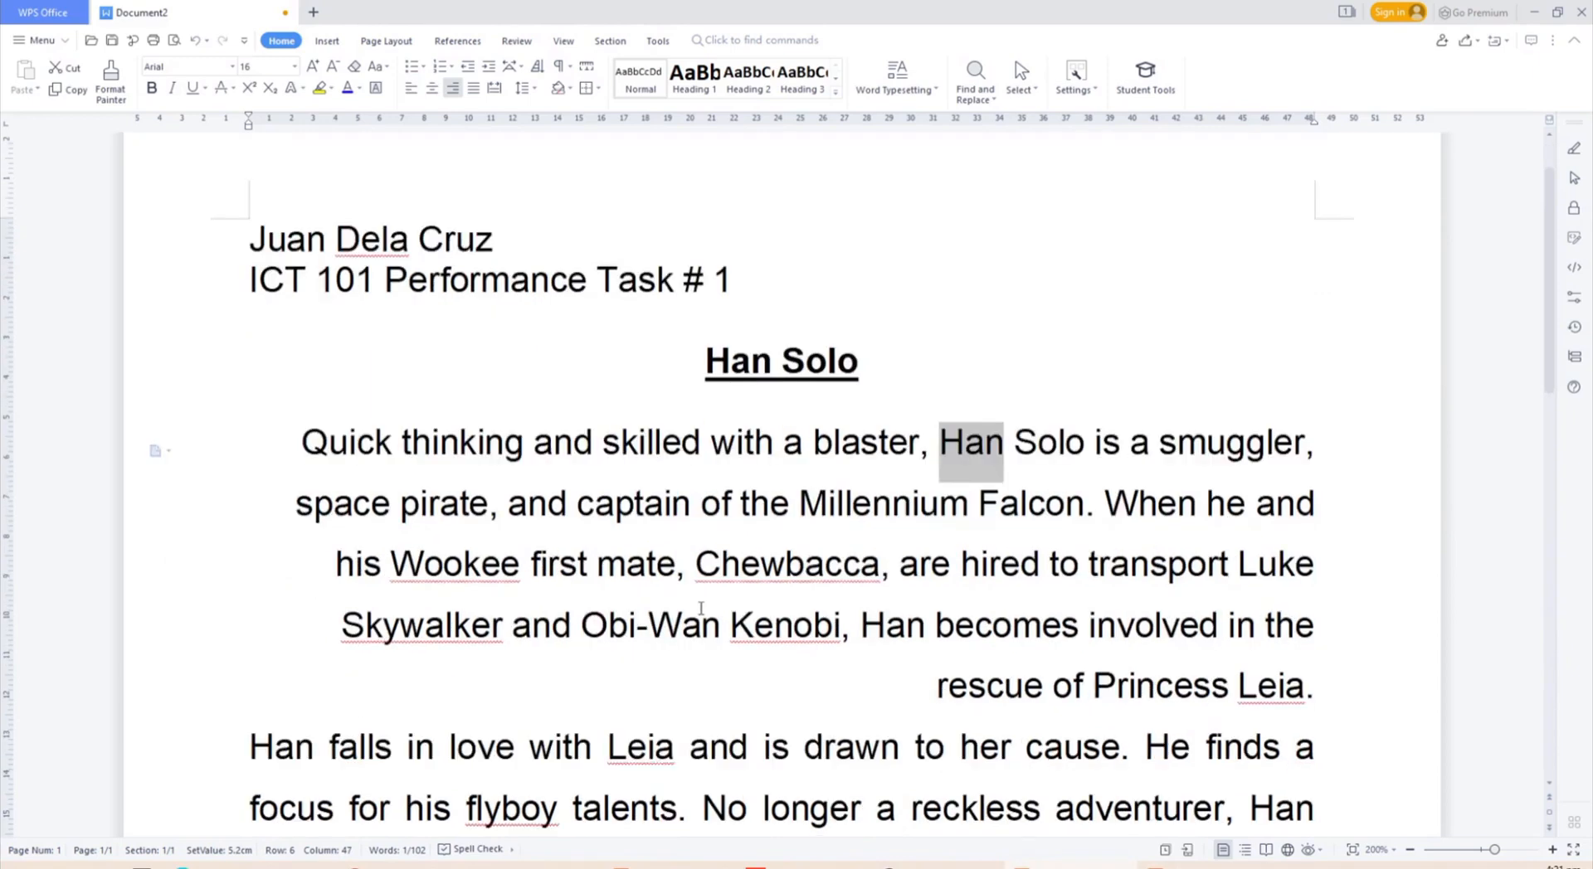
pyautogui.moveTo(860, 627); pyautogui.dragTo(935, 626)
pyautogui.scroll(-1, 983, 630)
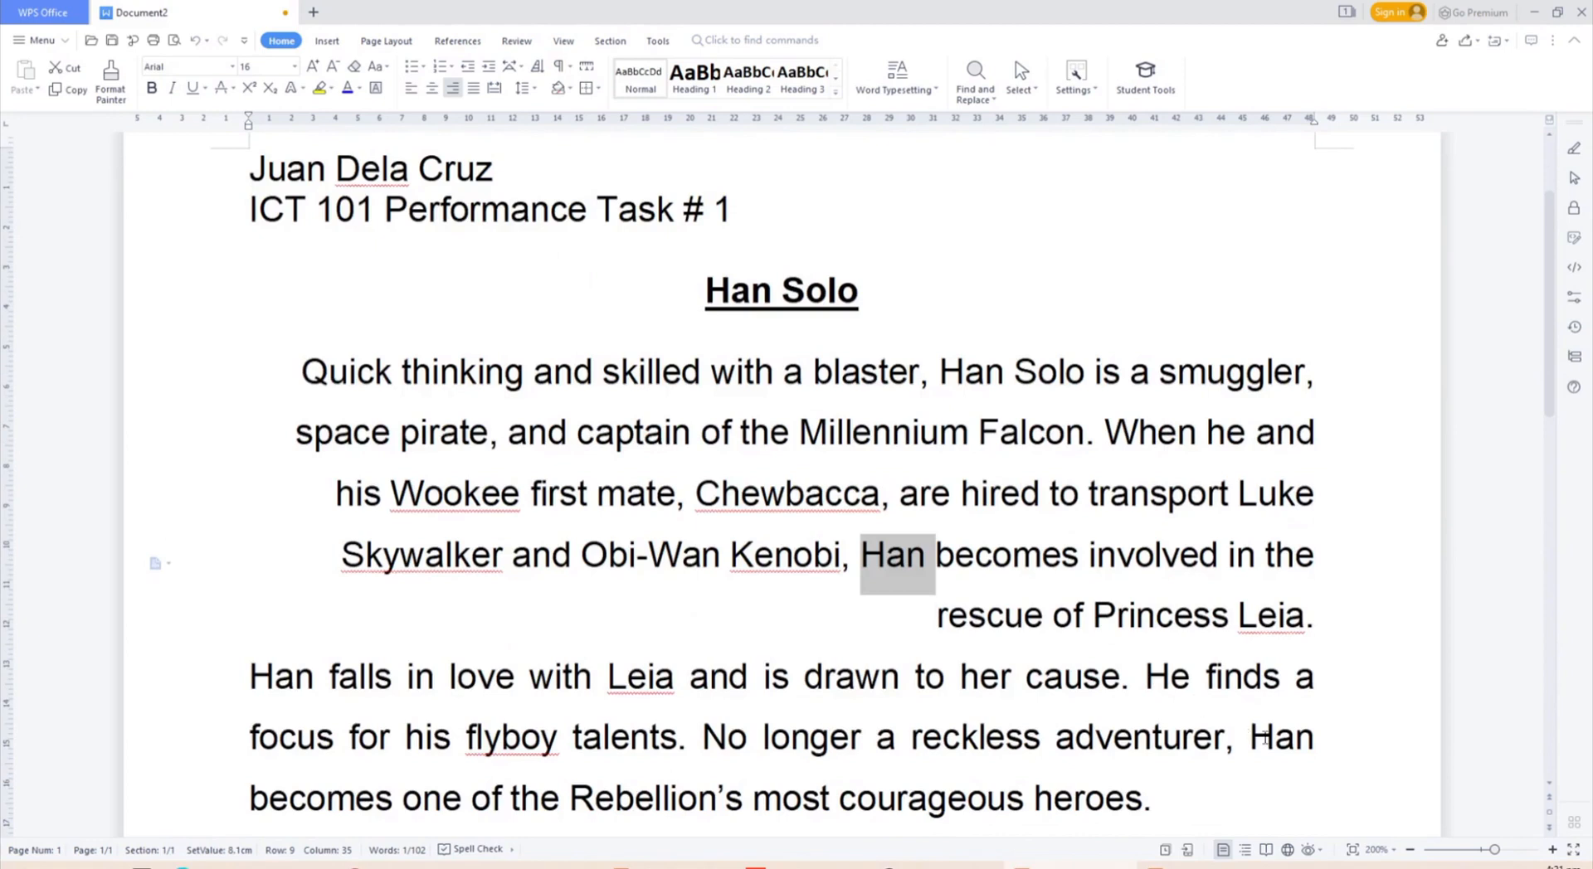
pyautogui.moveTo(1263, 738); pyautogui.dragTo(1320, 738)
pyautogui.moveTo(249, 676); pyautogui.dragTo(315, 676)
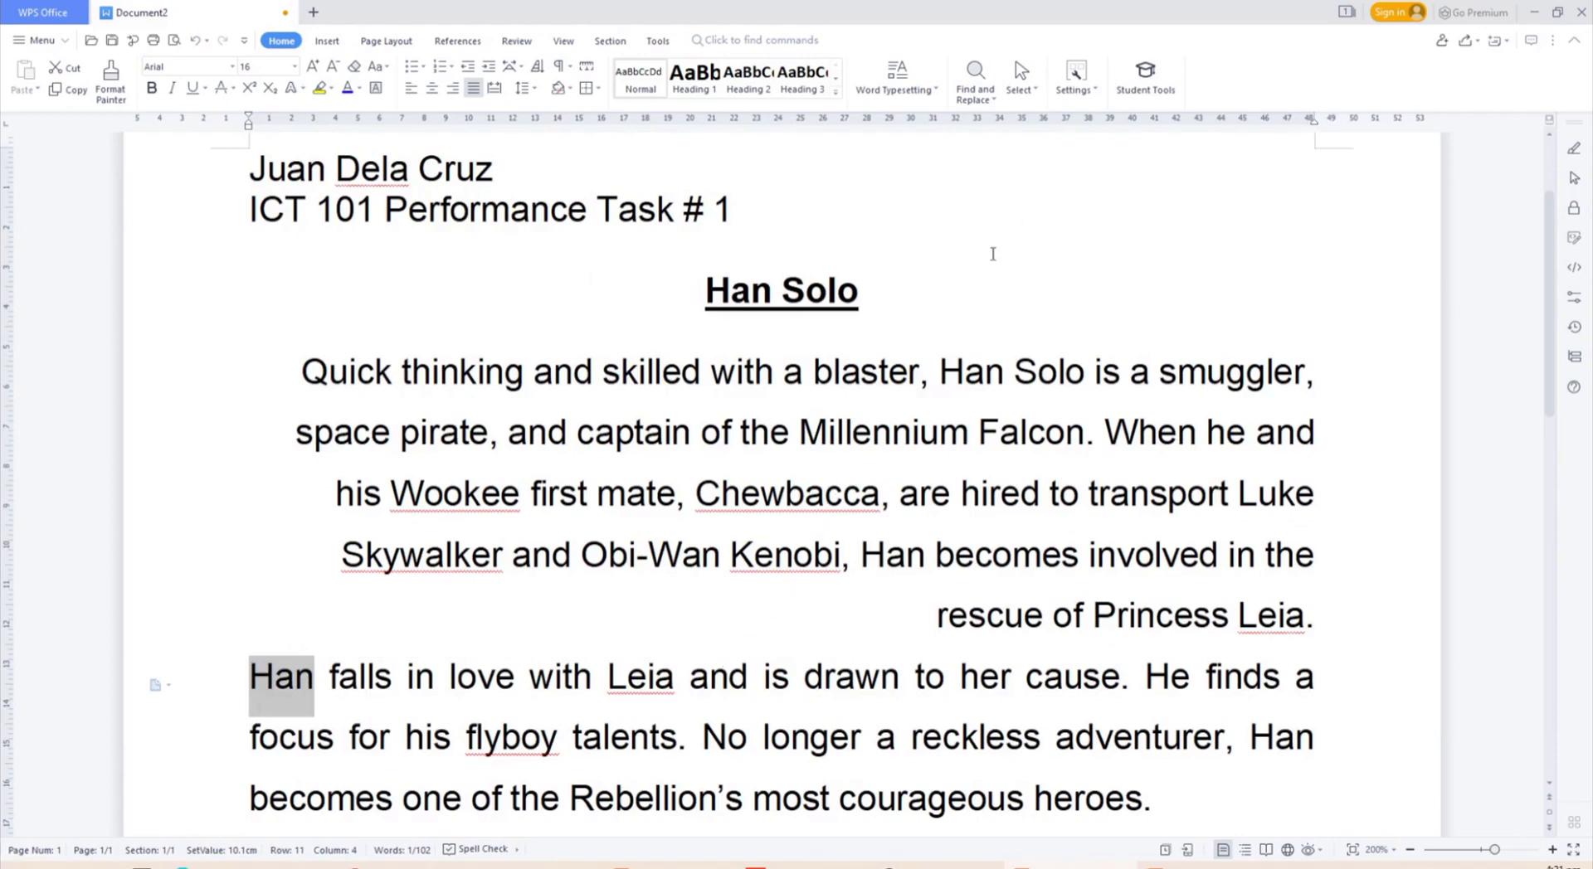
pyautogui.scroll(-1, 987, 244)
pyautogui.scroll(1, 984, 249)
# - Italicize each Han in the two body paragraphs, leaving the title as it is
pyautogui.moveTo(940, 373); pyautogui.dragTo(1004, 375)
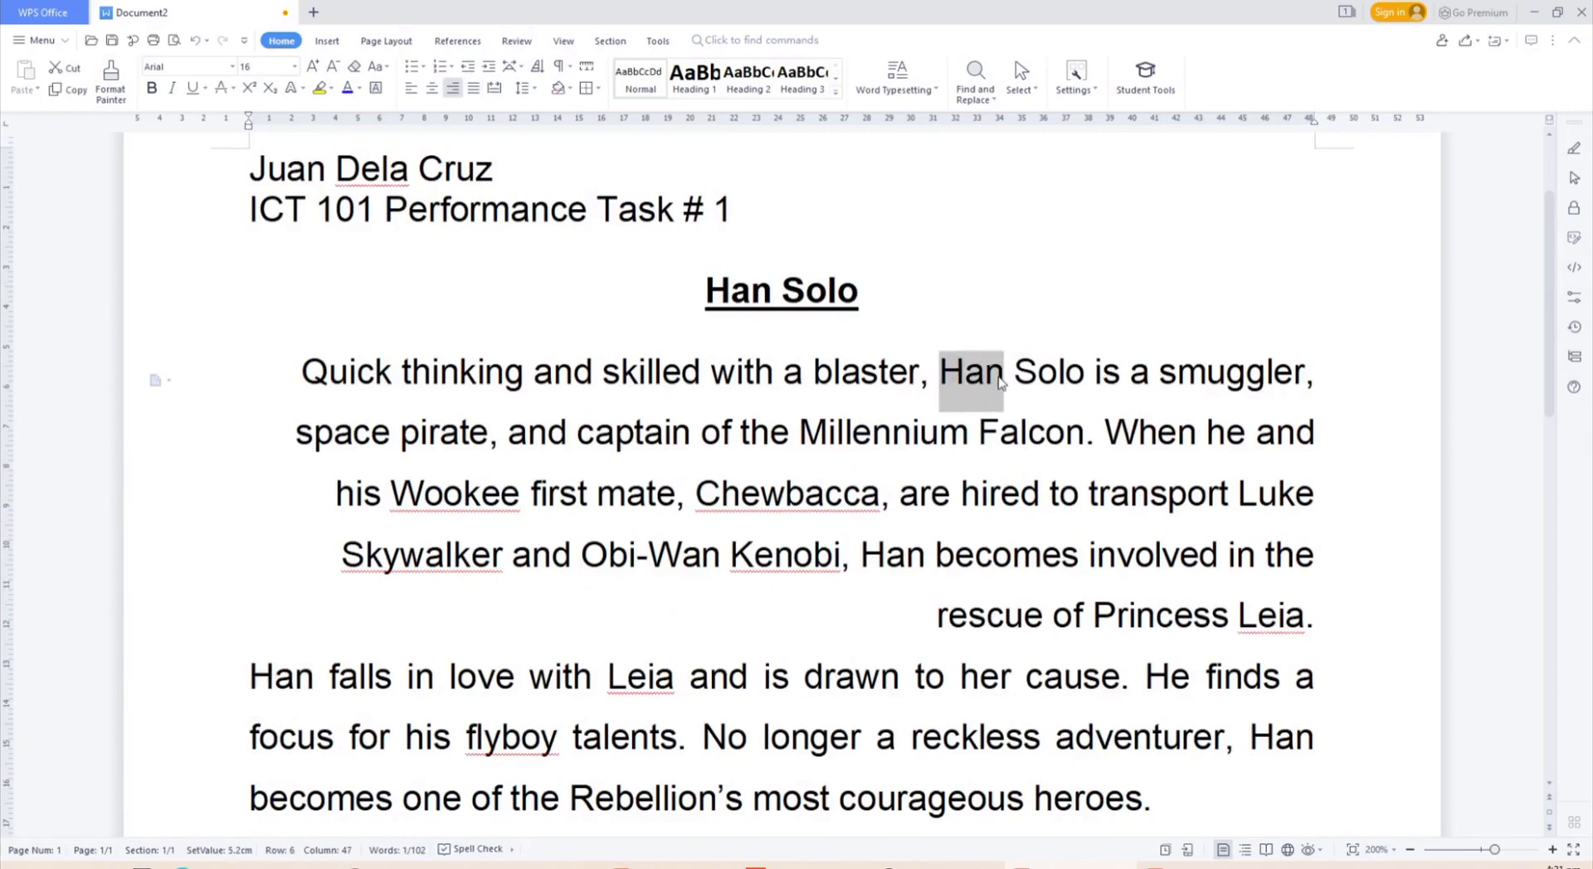
pyautogui.hotkey('ctrl', 'i')
pyautogui.moveTo(861, 556); pyautogui.dragTo(926, 557)
pyautogui.hotkey('ctrl', 'i')
pyautogui.moveTo(1250, 737); pyautogui.dragTo(1317, 737)
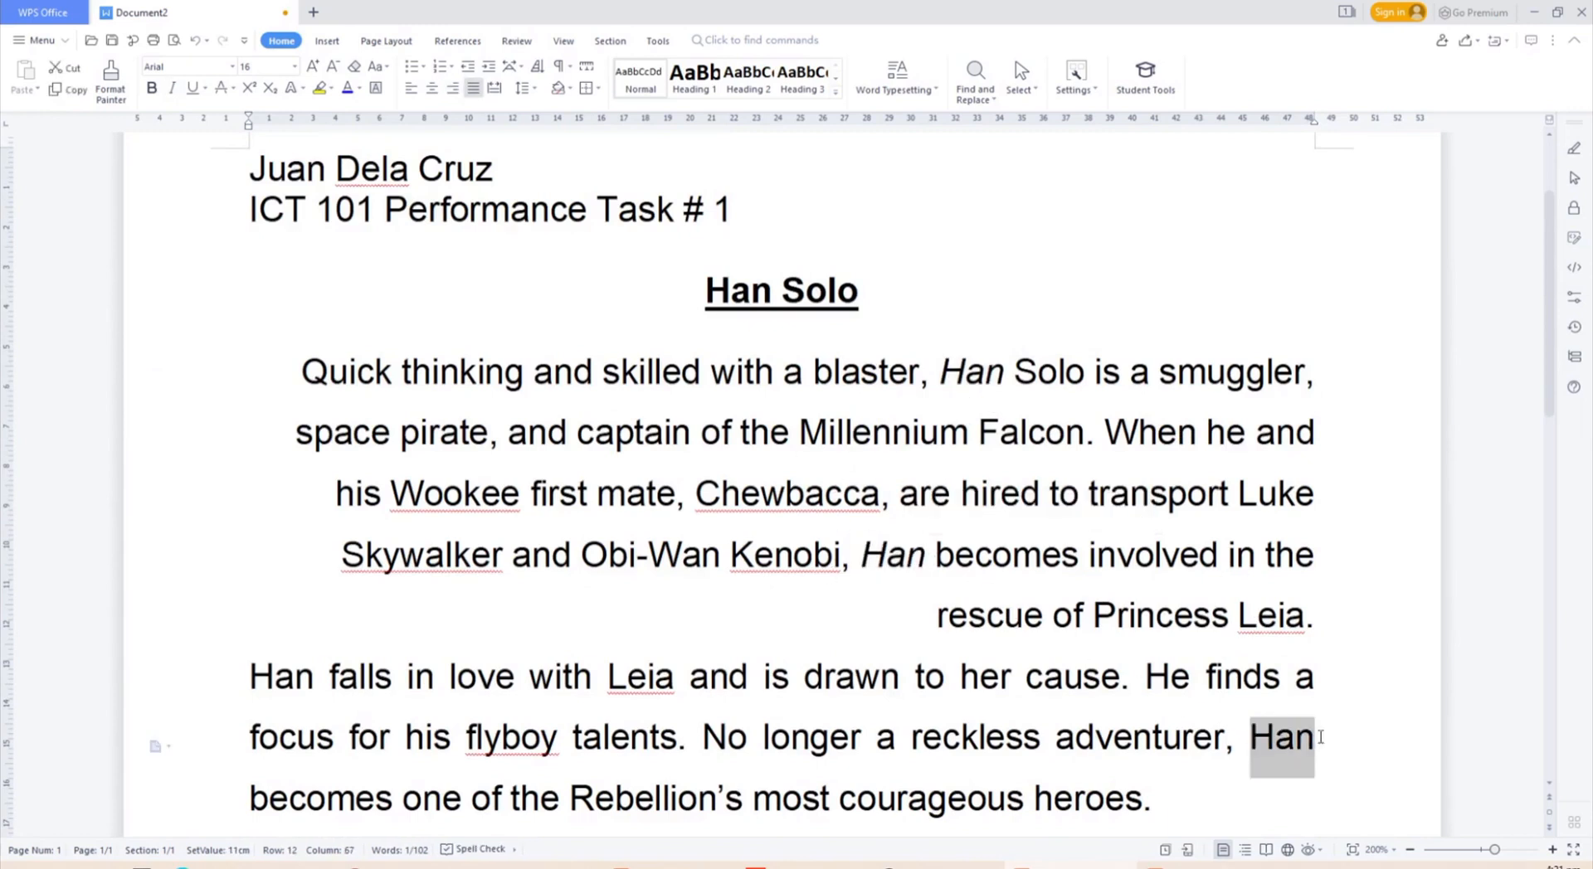
pyautogui.hotkey('ctrl', 'i')
pyautogui.moveTo(249, 676); pyautogui.dragTo(314, 676)
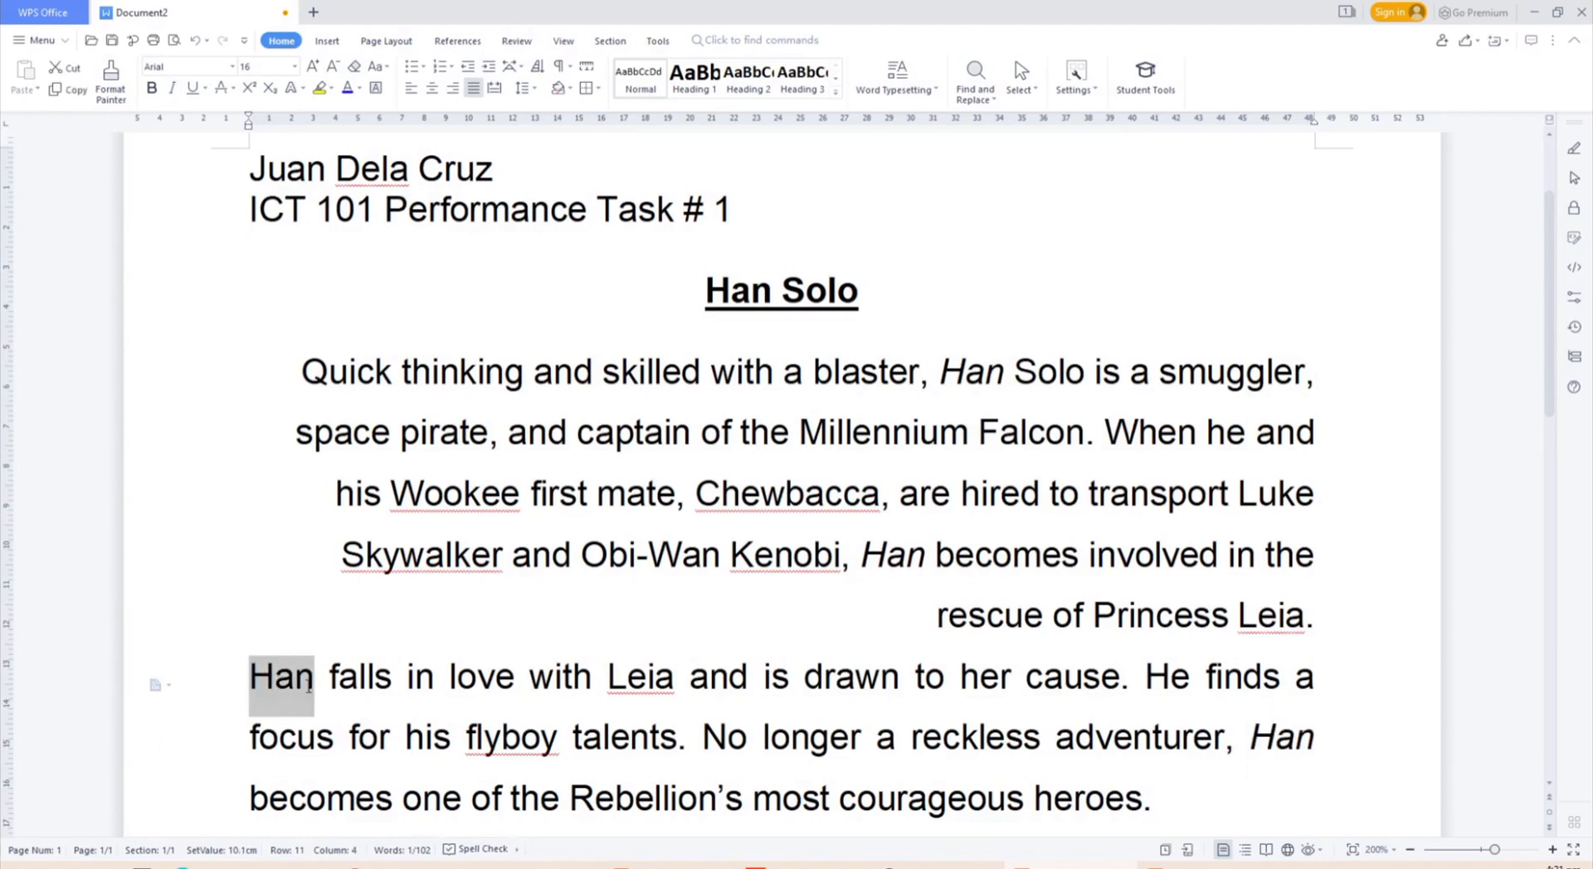
pyautogui.hotkey('ctrl', 'i')
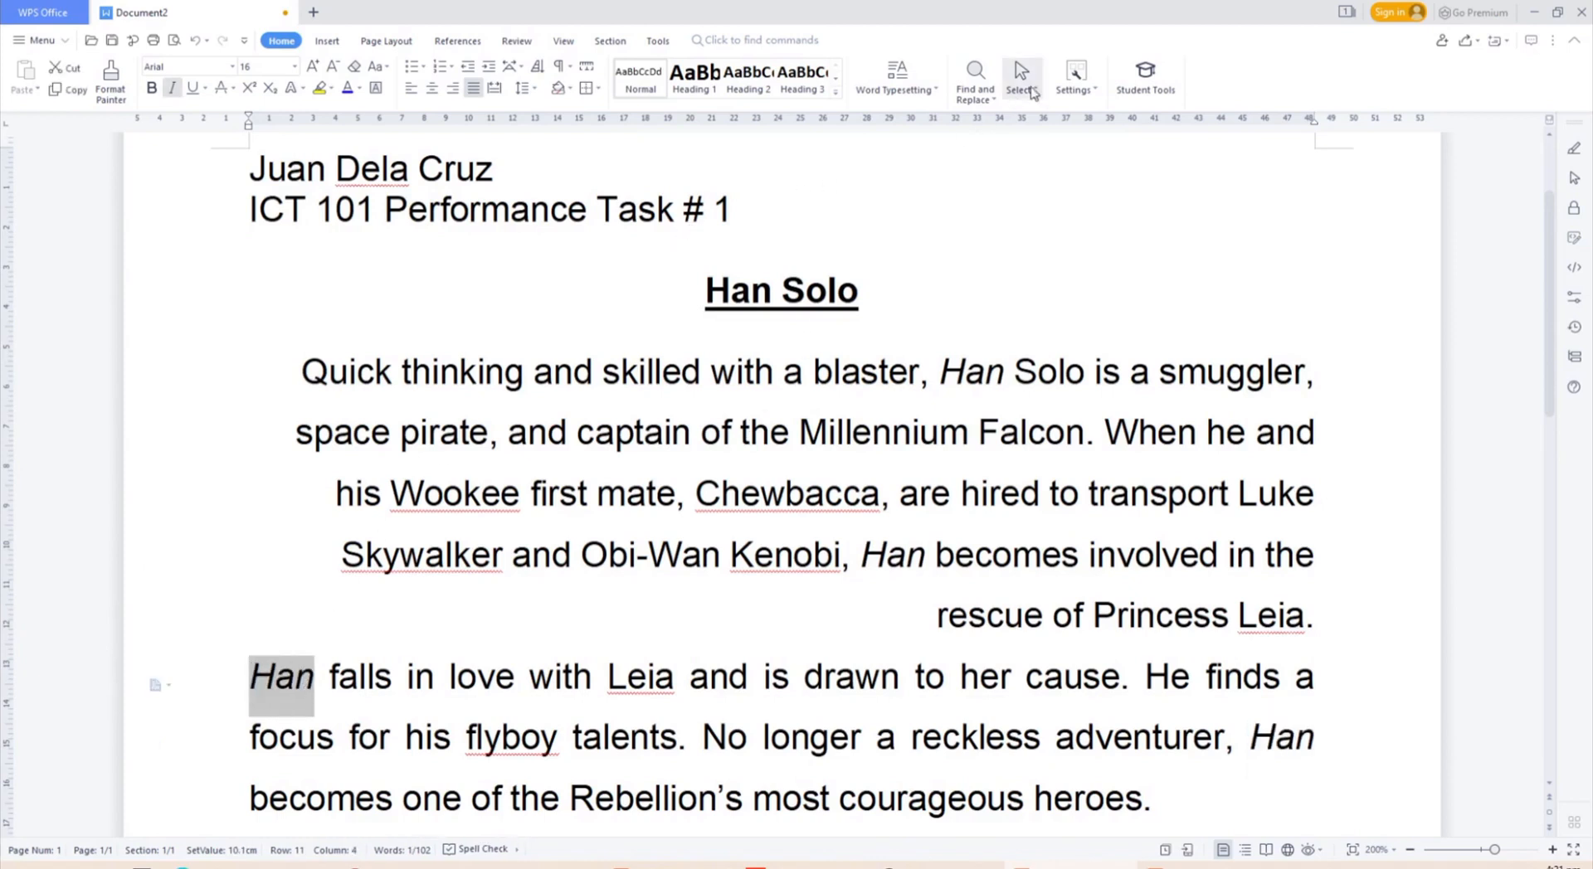
# - Open the search for Han, close it again, and undo the italics on every Han in both paragraphs
pyautogui.click(990, 102)
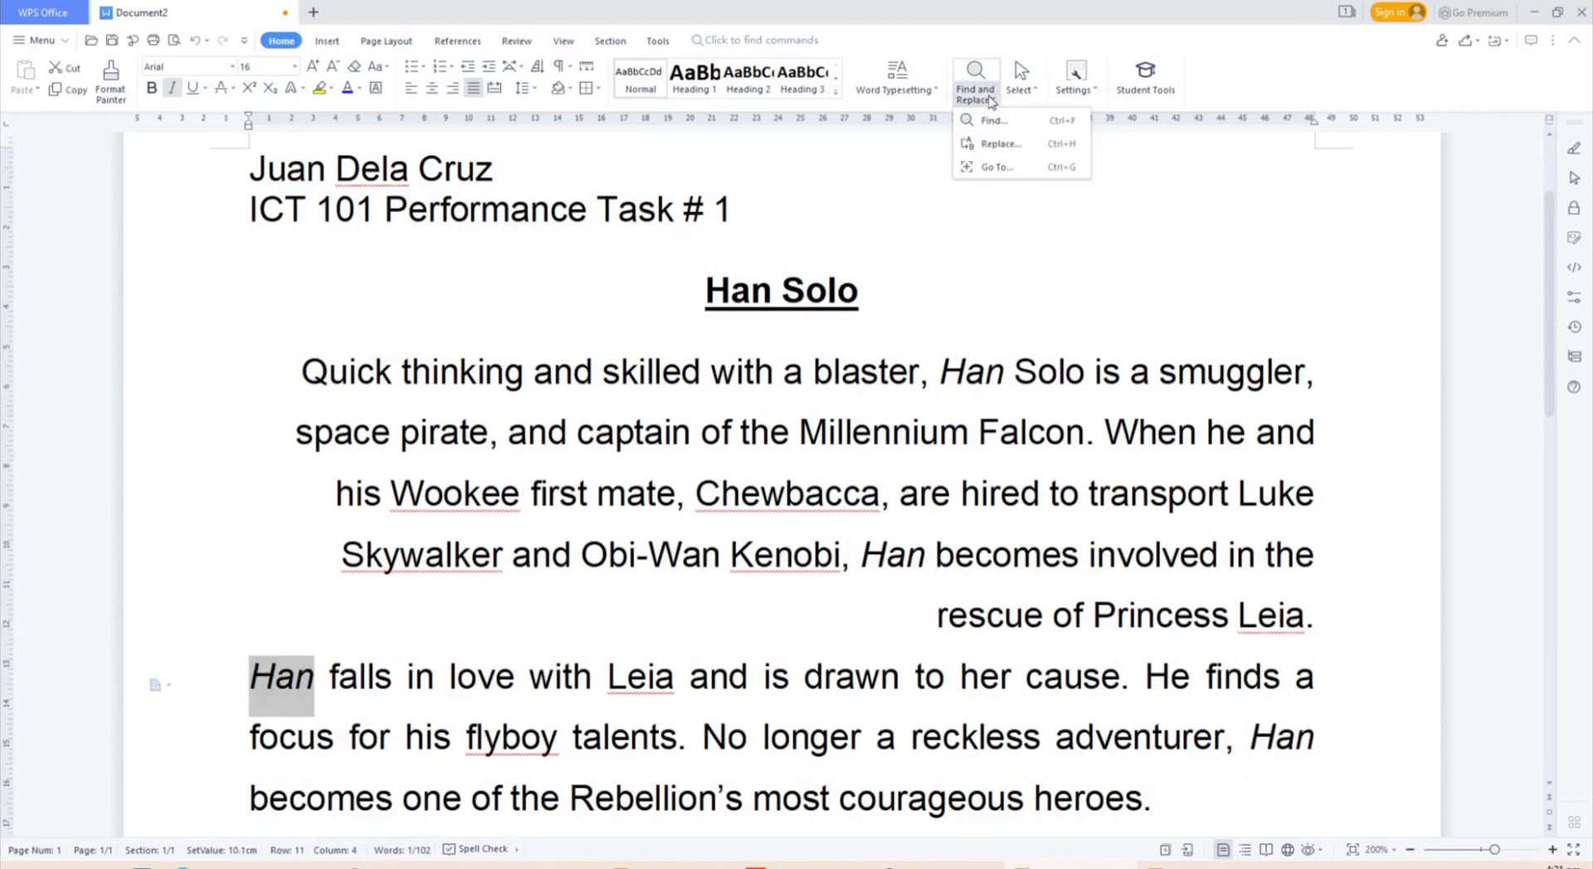
pyautogui.click(994, 121)
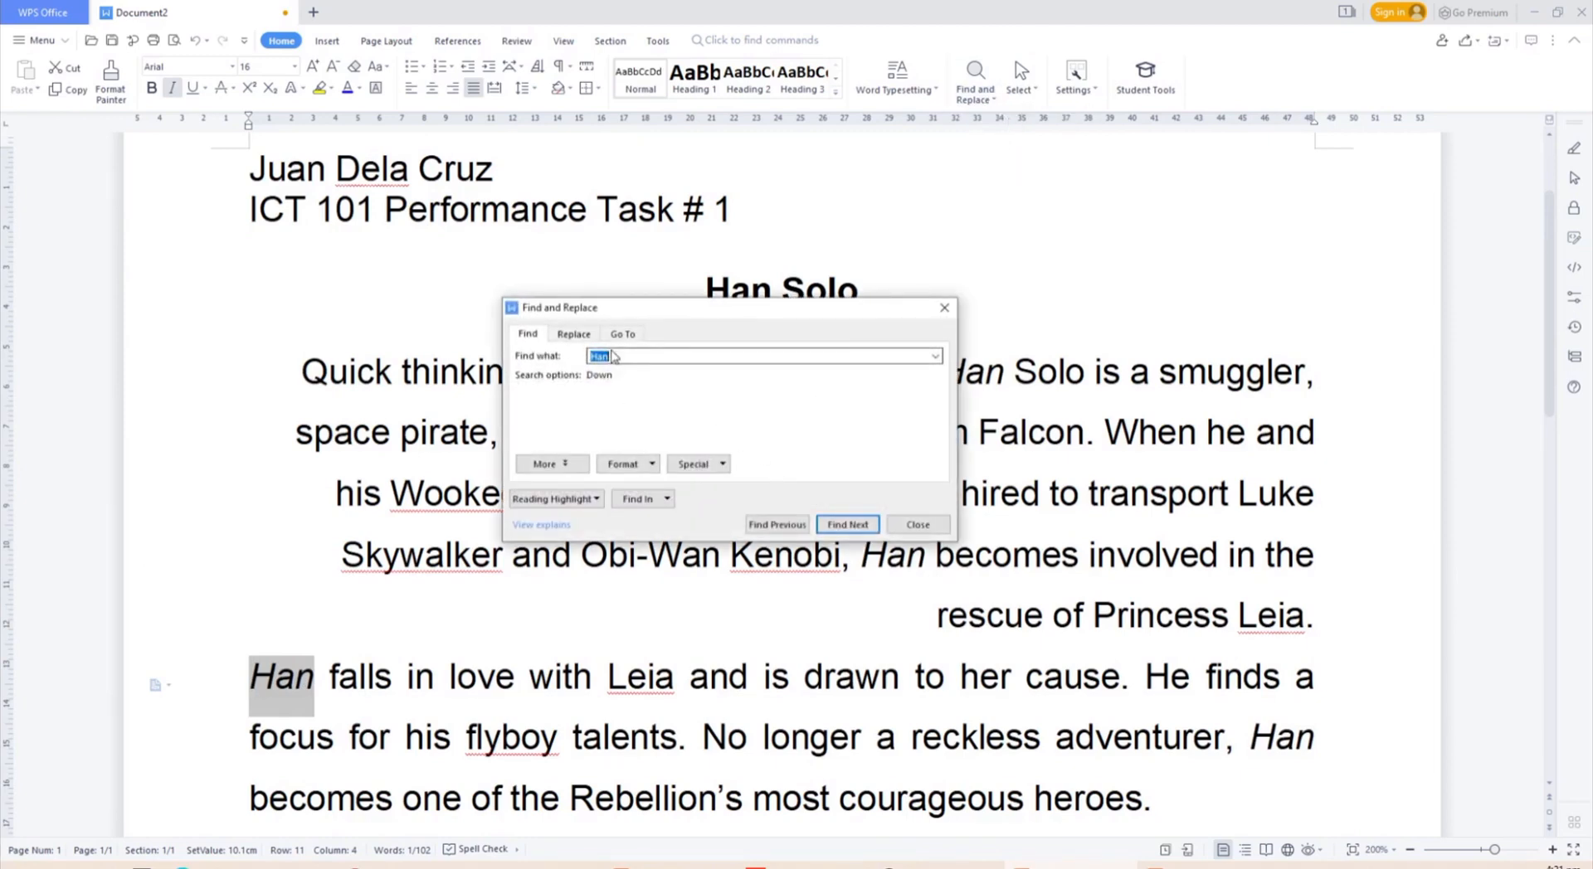
pyautogui.moveTo(693, 309); pyautogui.dragTo(613, 296)
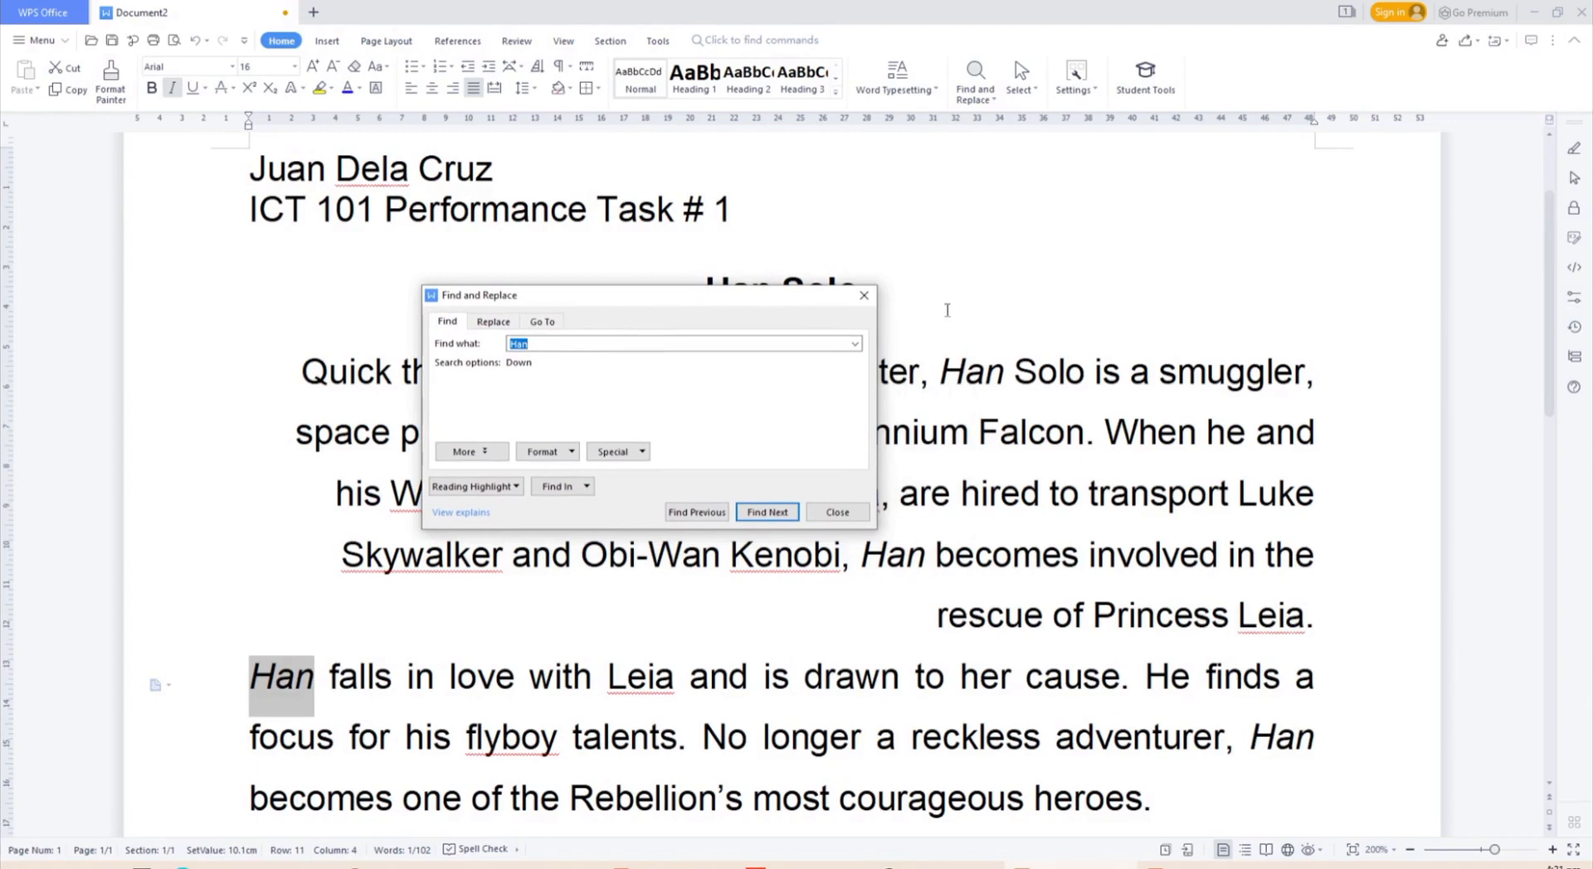
pyautogui.click(864, 296)
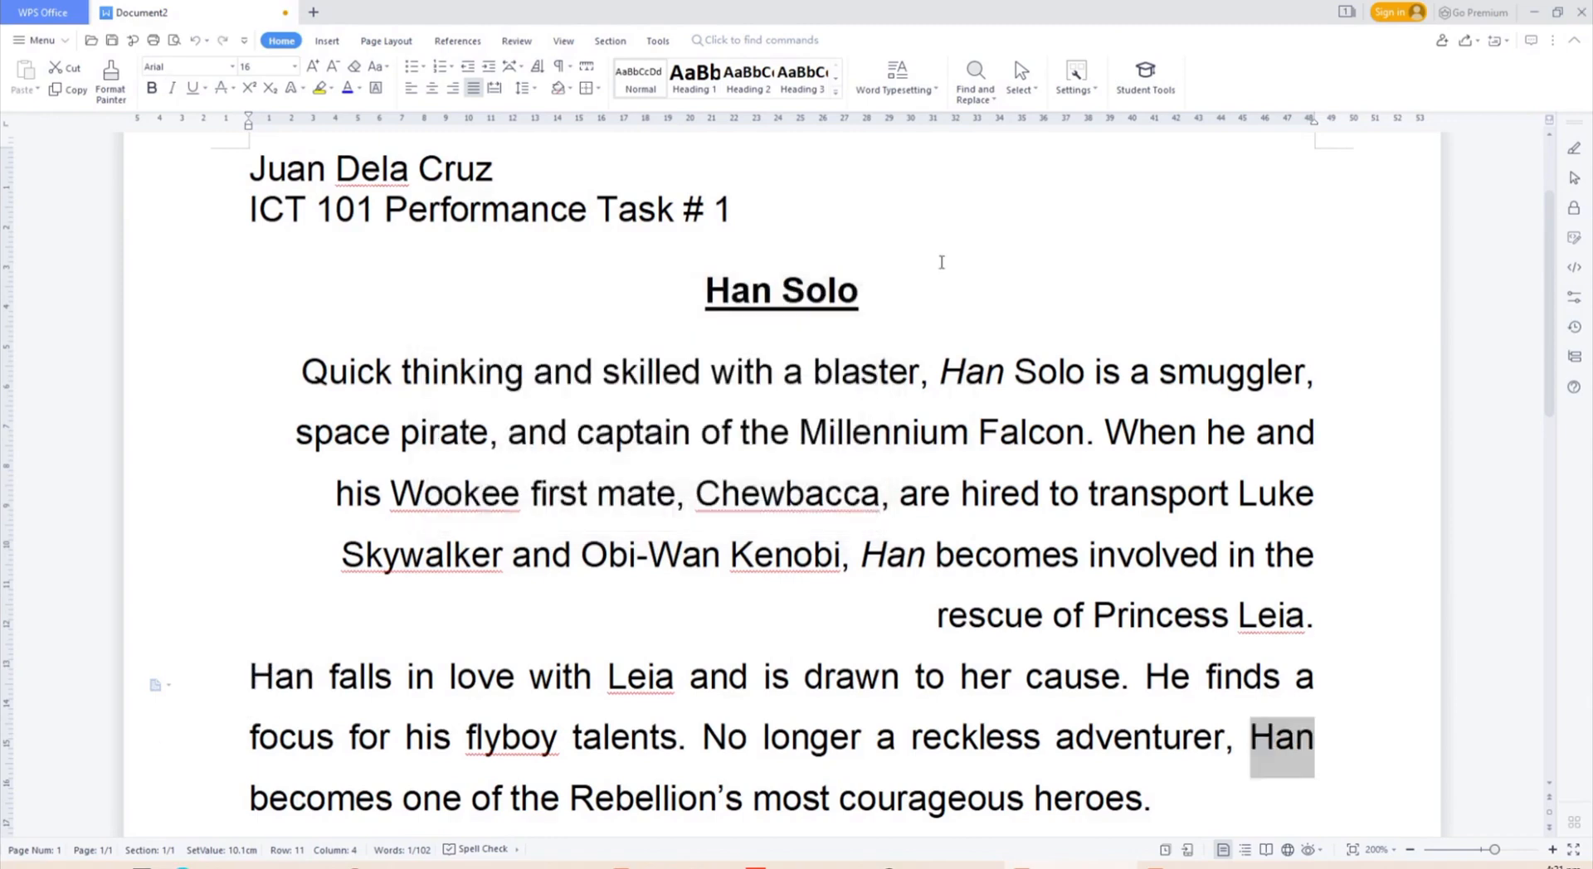
pyautogui.click(1157, 265)
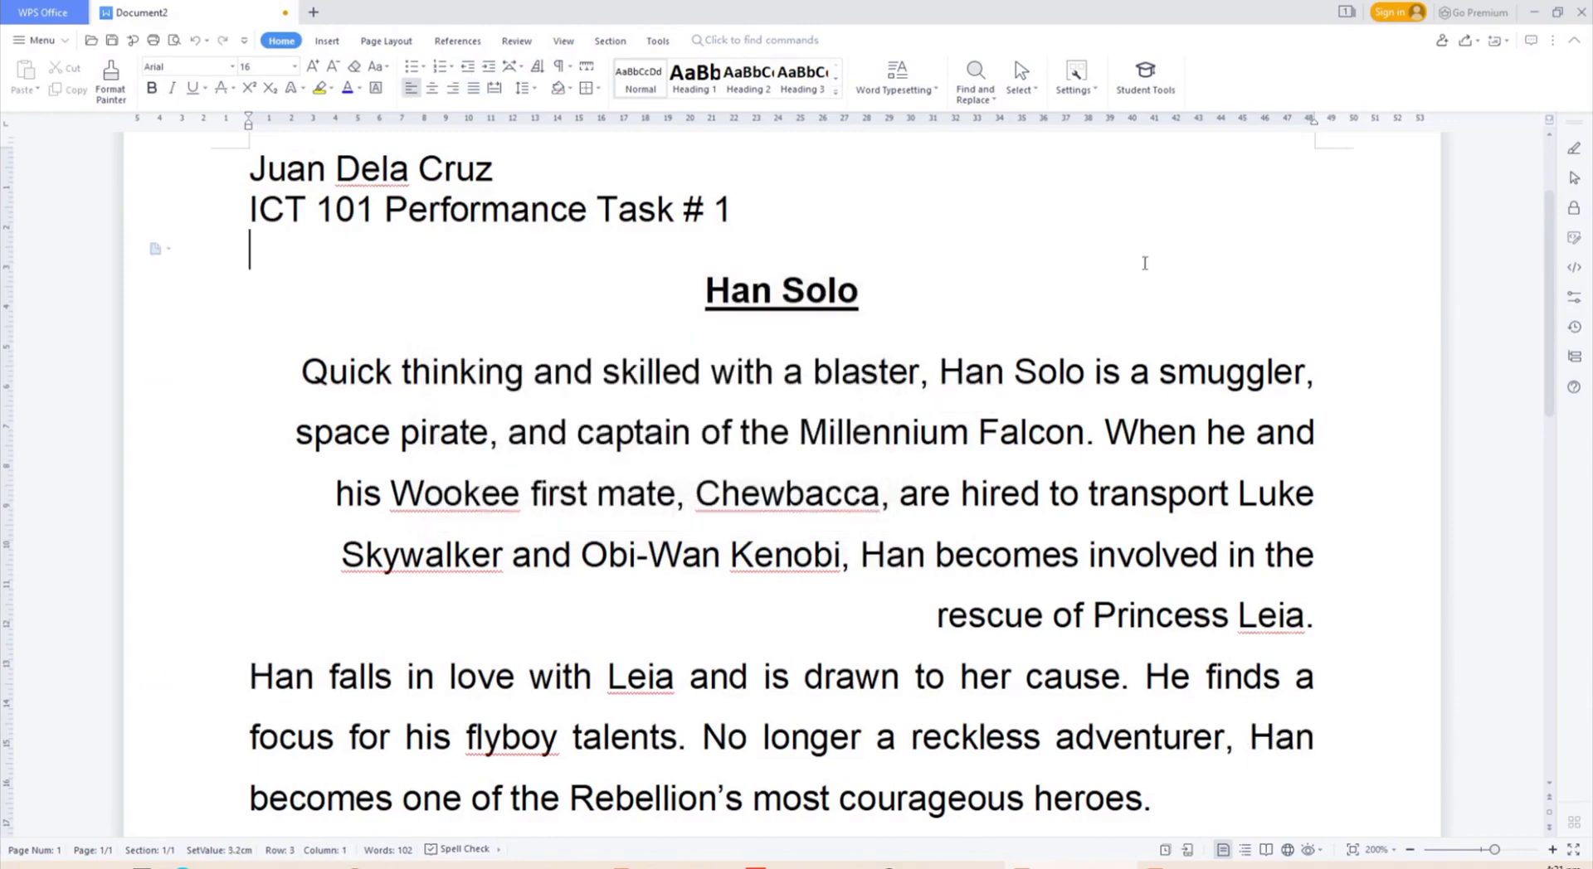
# - Reopen Find and Replace with Han as the search text and examine its Replace and Go To options
pyautogui.click(984, 97)
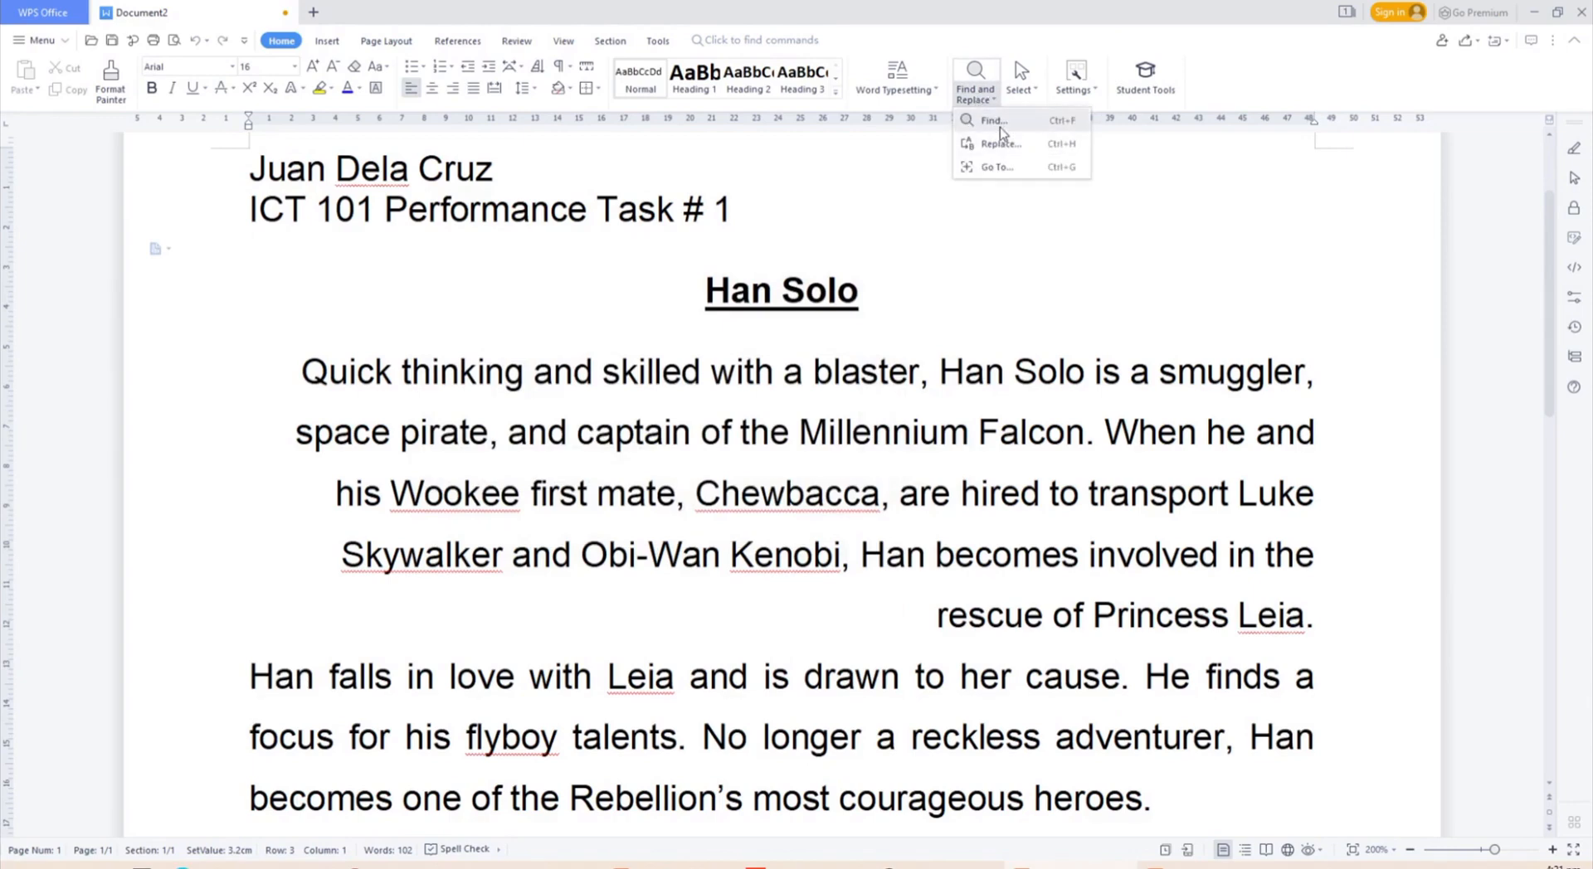
pyautogui.click(996, 123)
pyautogui.click(498, 323)
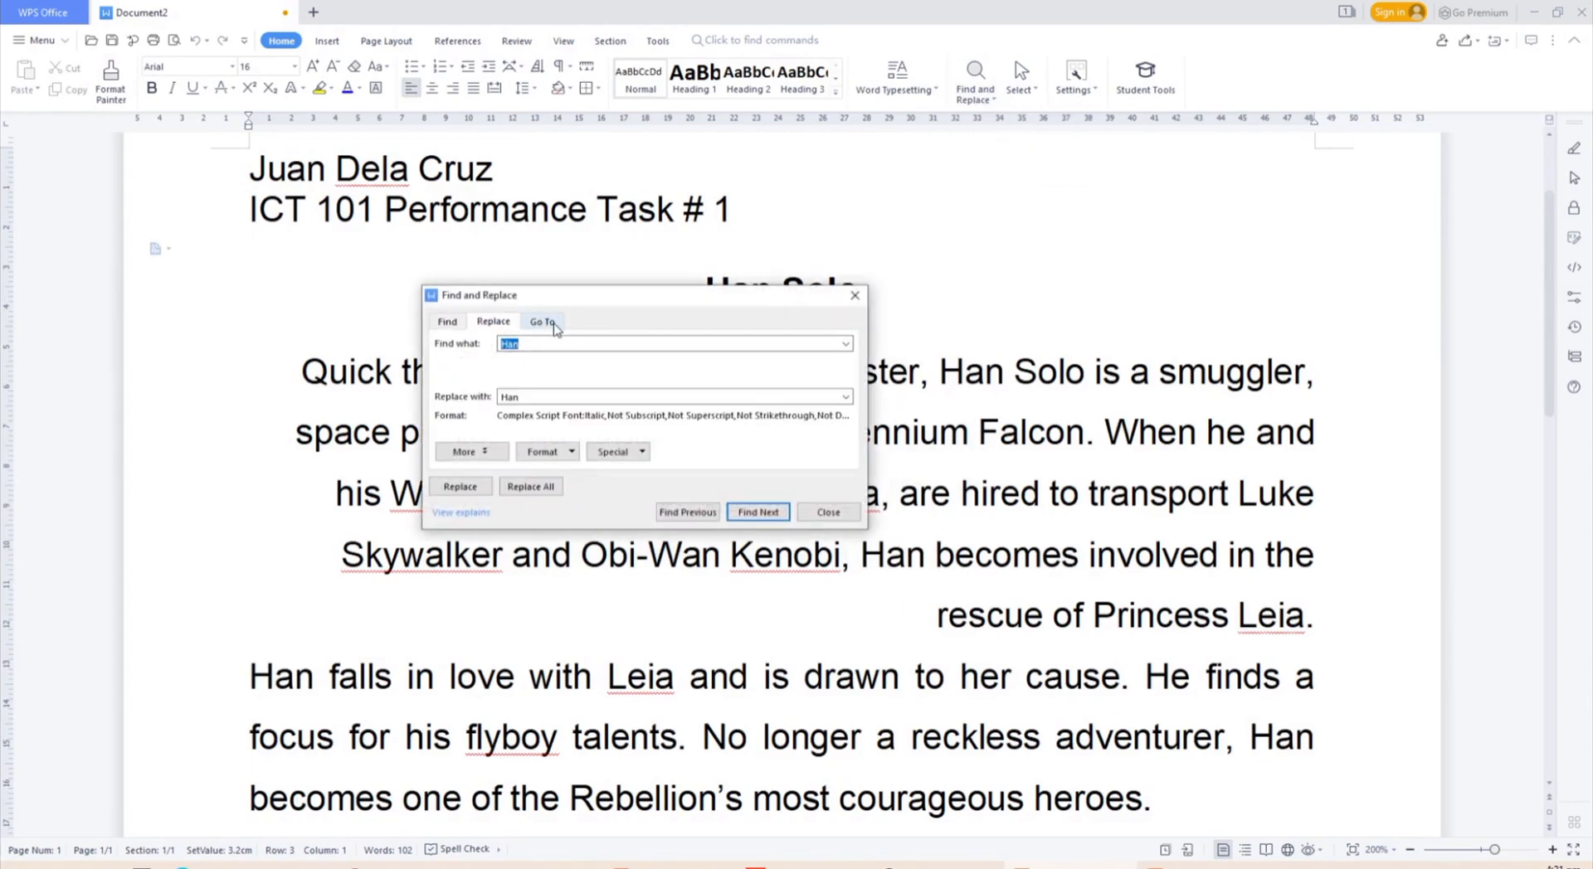
pyautogui.click(543, 322)
pyautogui.click(502, 324)
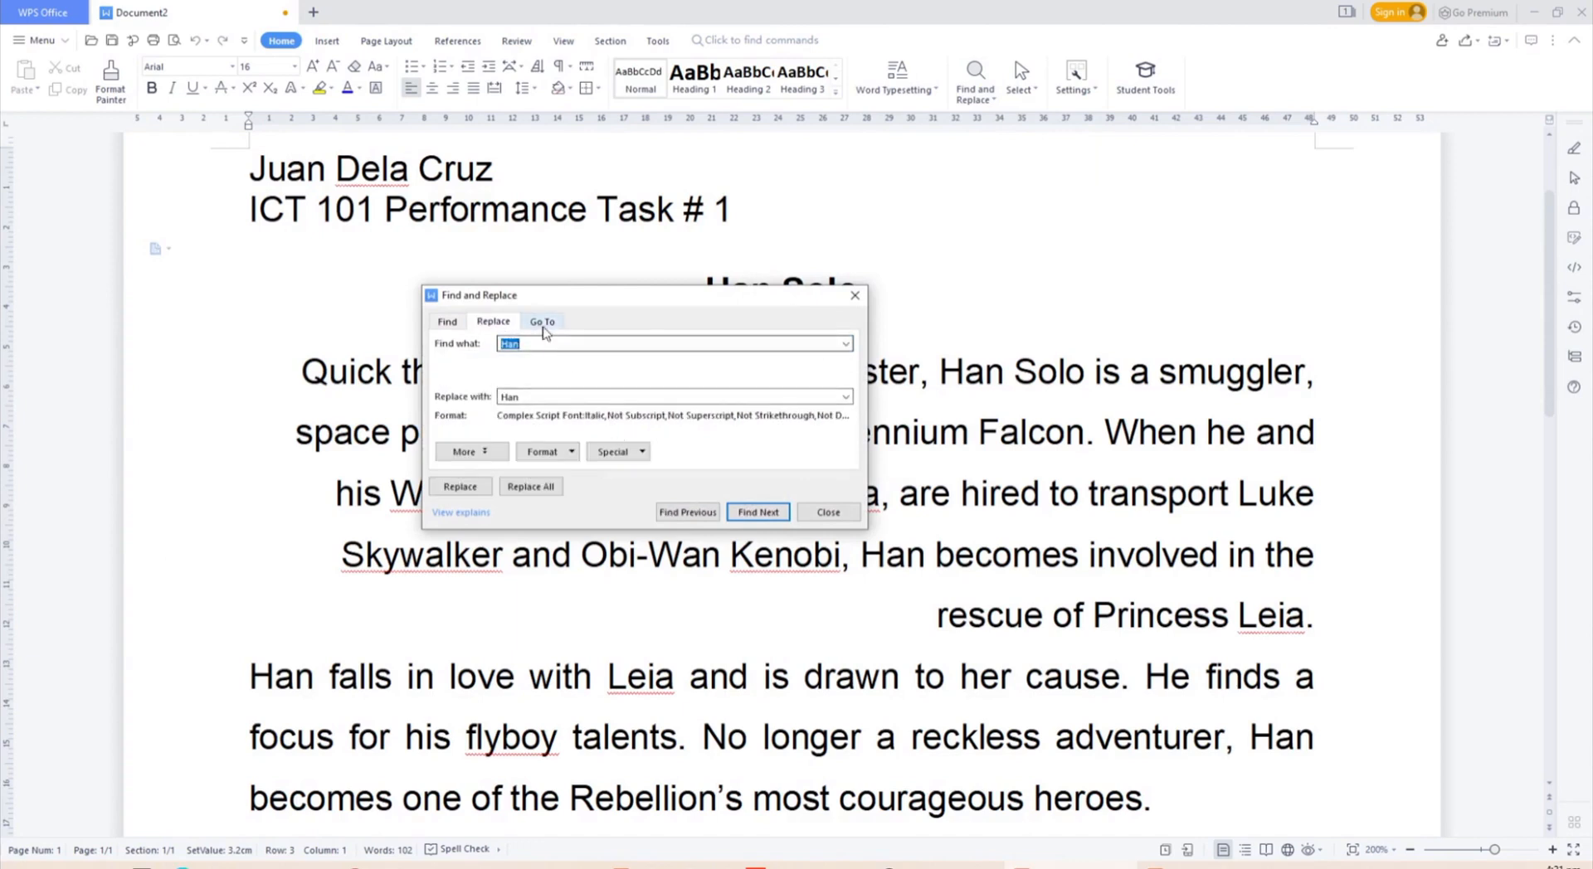
pyautogui.click(567, 454)
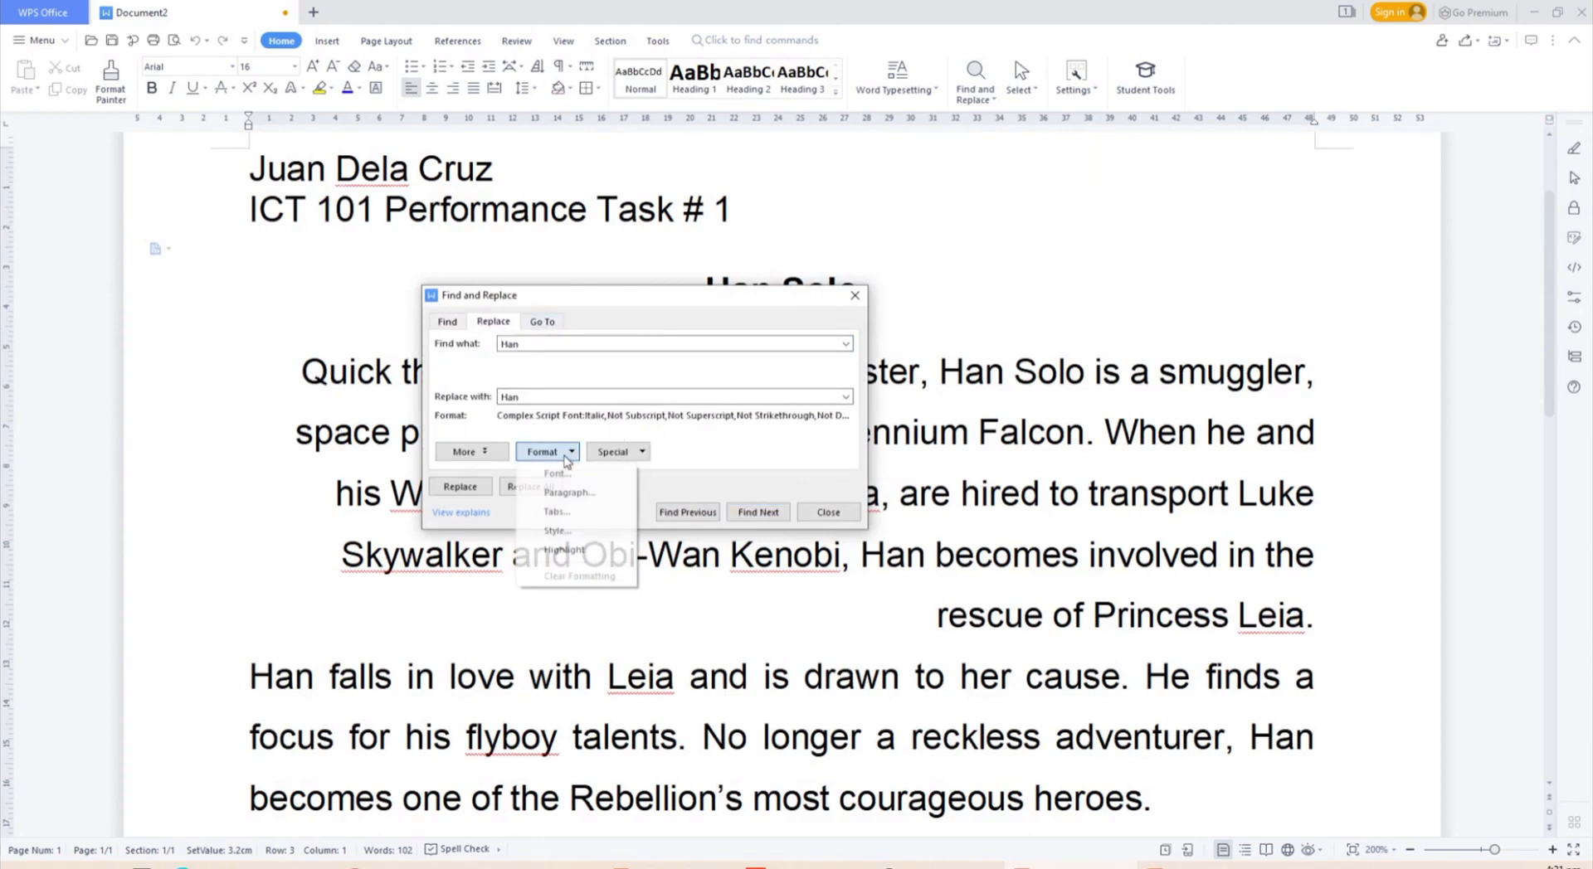
pyautogui.click(557, 380)
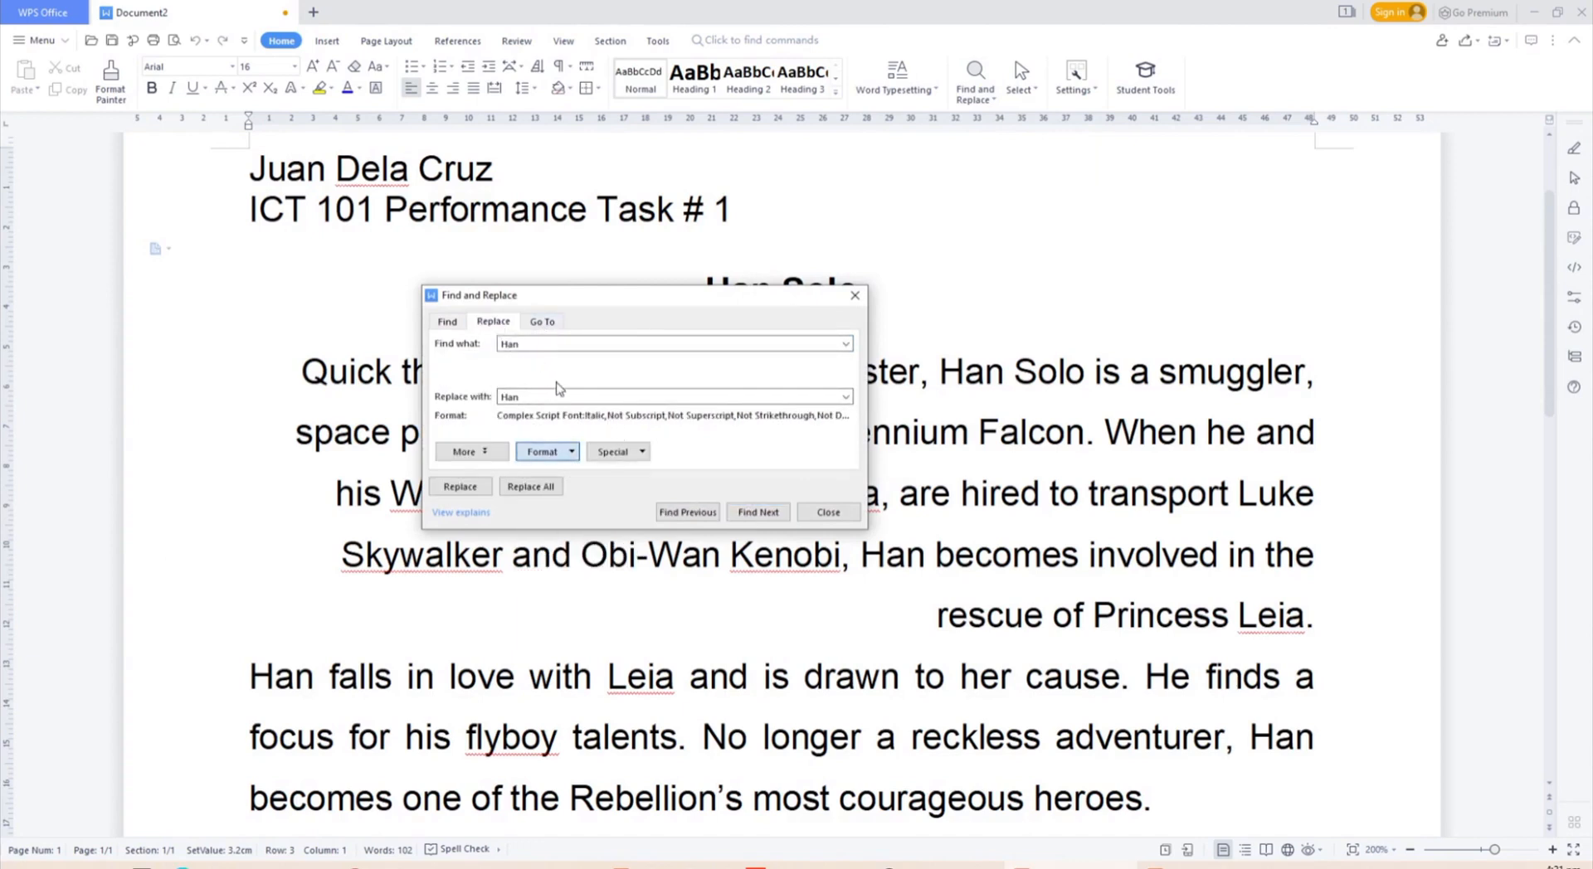
pyautogui.click(543, 322)
pyautogui.click(447, 321)
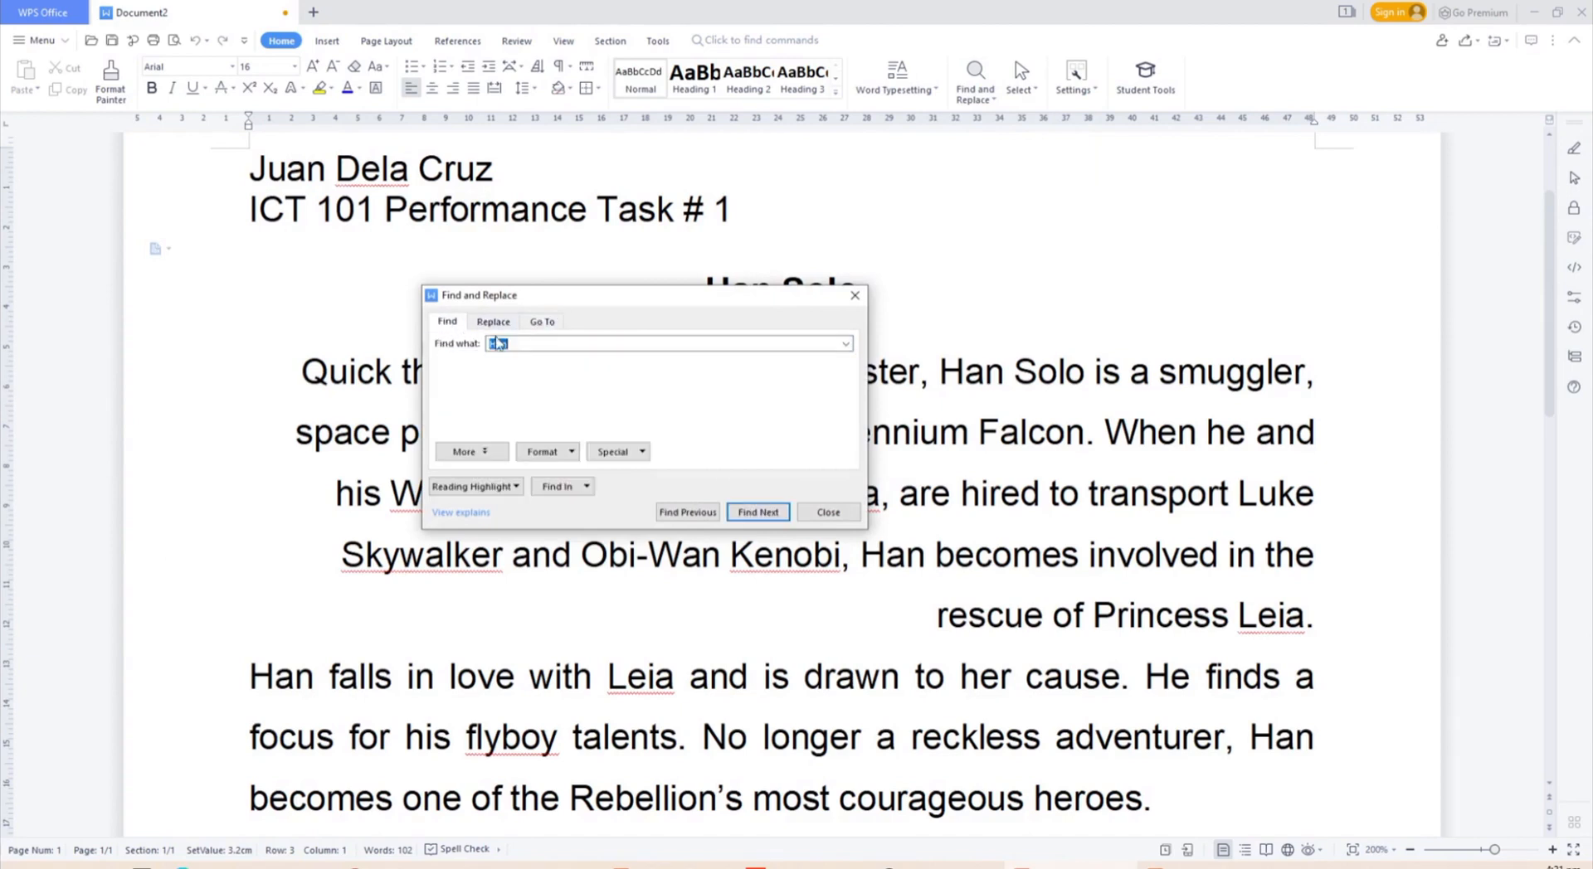
# - Examine the style, special-character and paragraph criteria available for the Han search, expanding the additional search options
pyautogui.click(543, 450)
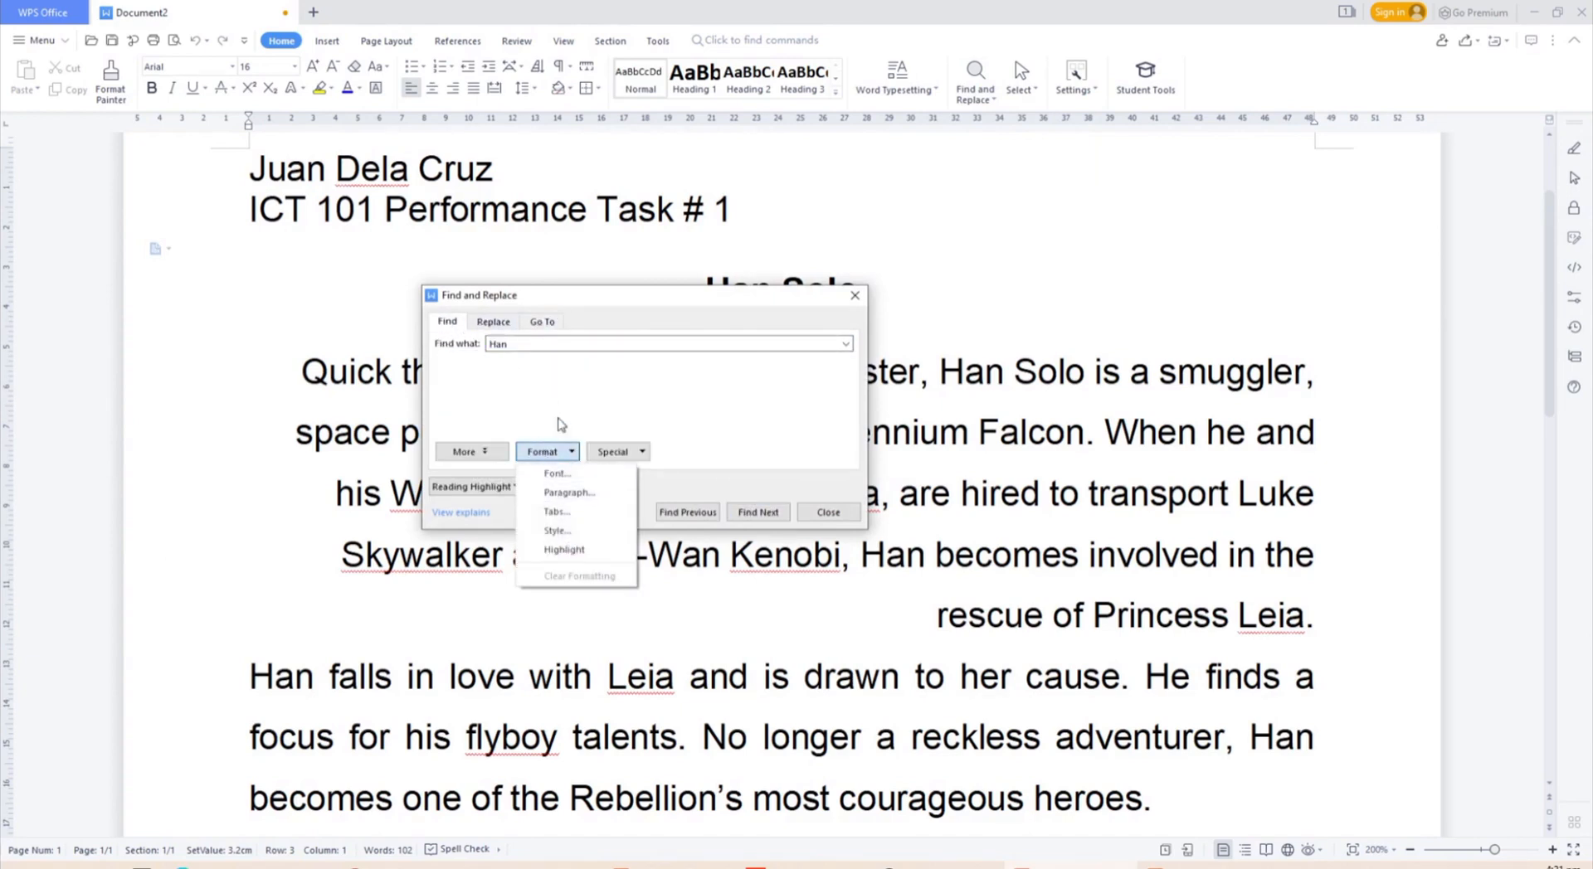
pyautogui.click(557, 531)
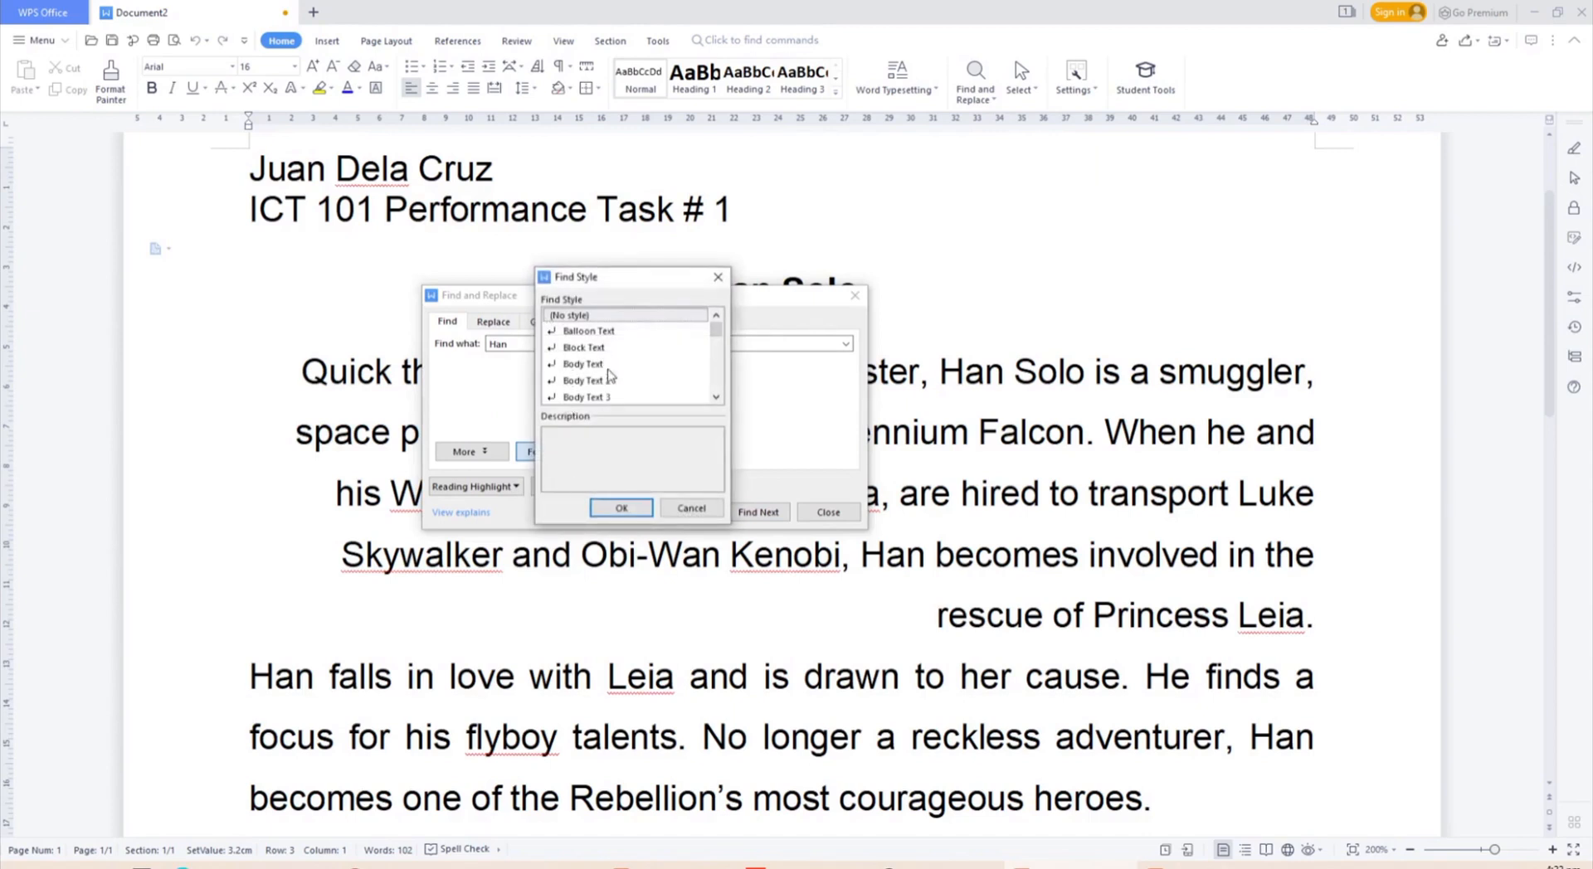
pyautogui.scroll(-5, 614, 378)
pyautogui.click(691, 508)
pyautogui.click(471, 451)
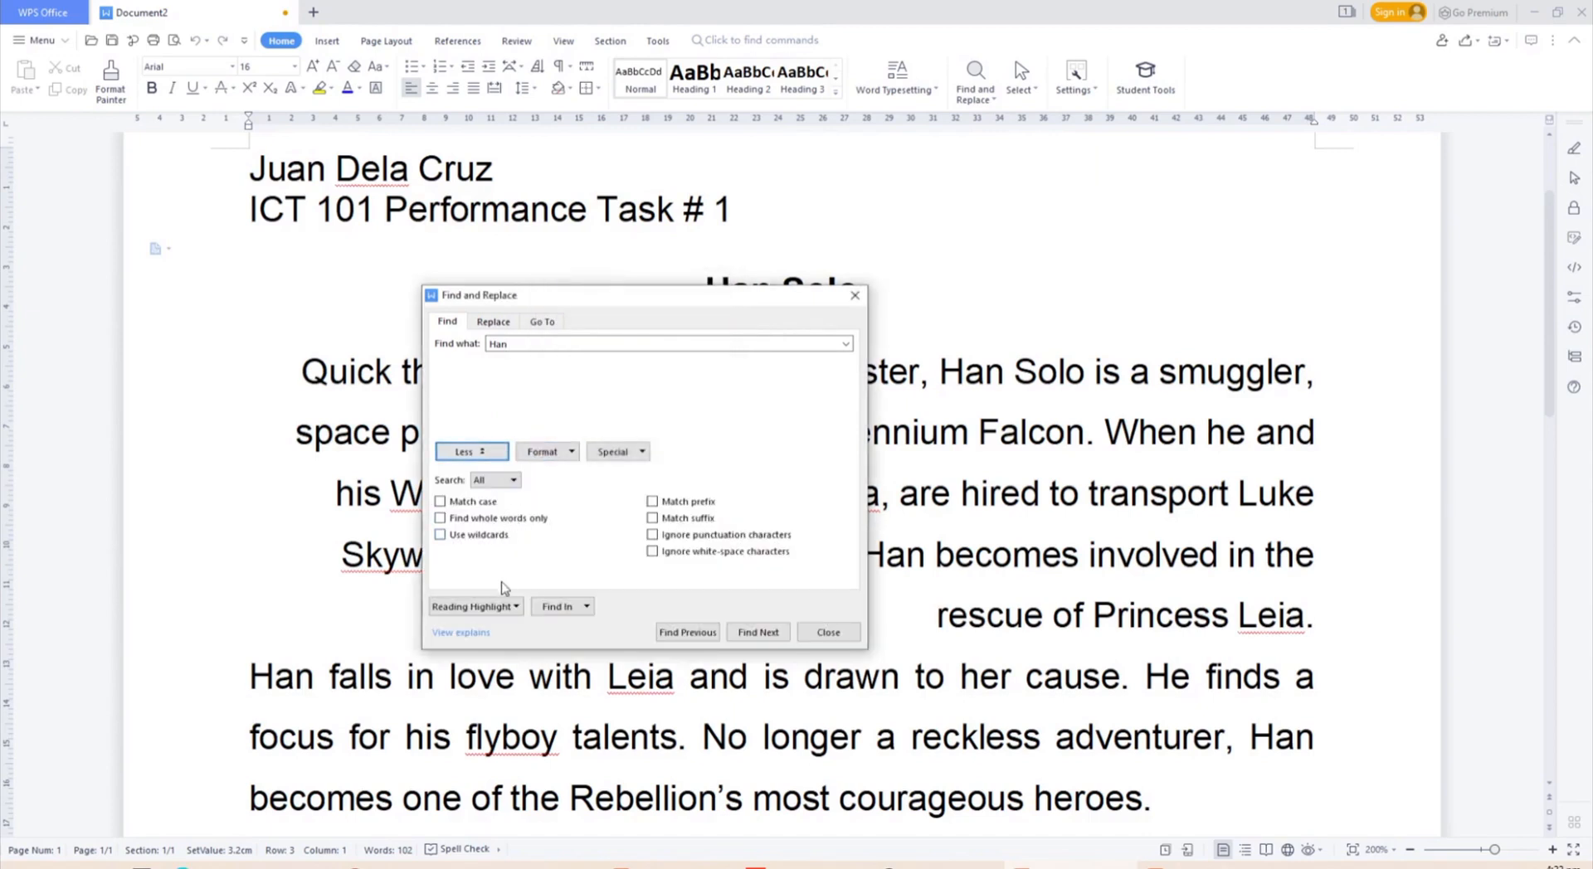
pyautogui.click(564, 452)
pyautogui.click(619, 457)
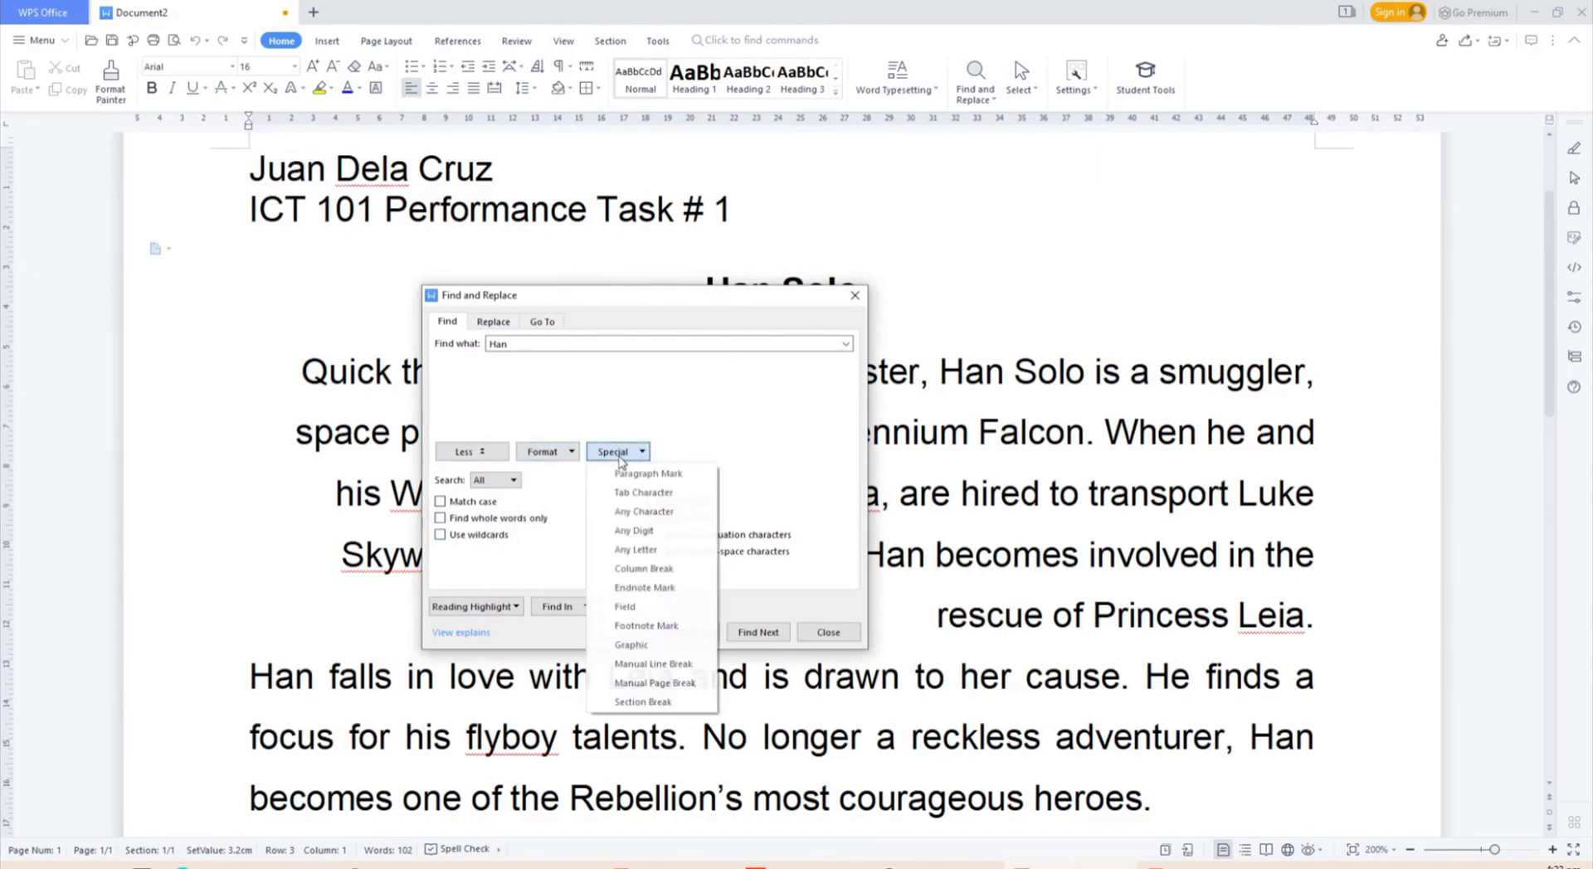
pyautogui.click(561, 453)
pyautogui.click(561, 453)
pyautogui.click(564, 494)
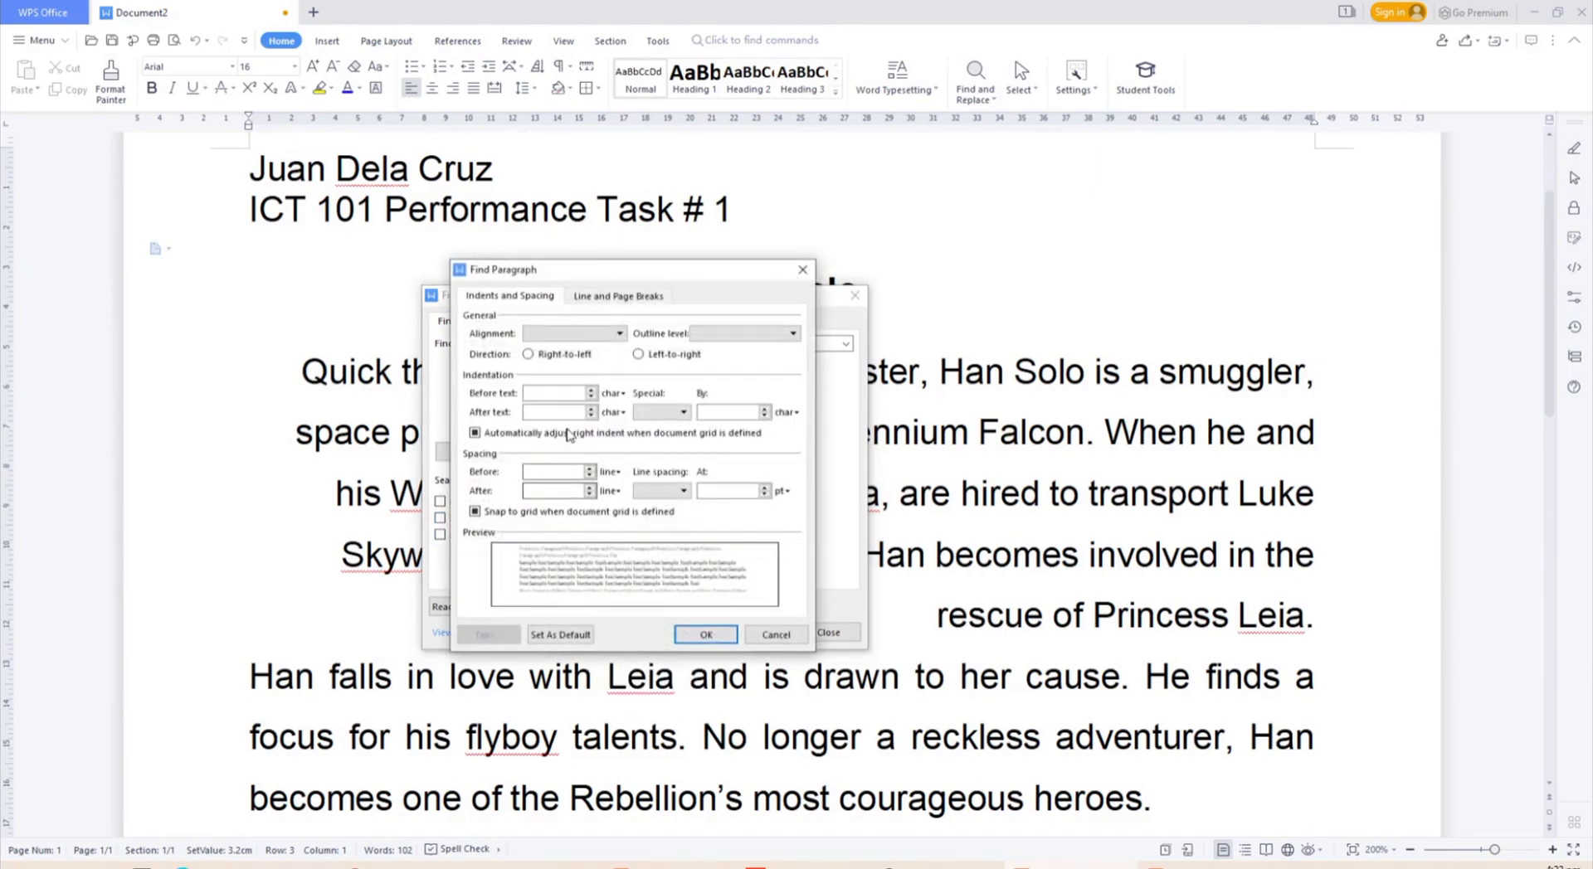
pyautogui.click(802, 269)
# - Examine the font criteria for the Han search, including the font colors, and dismiss them without setting any
pyautogui.click(548, 452)
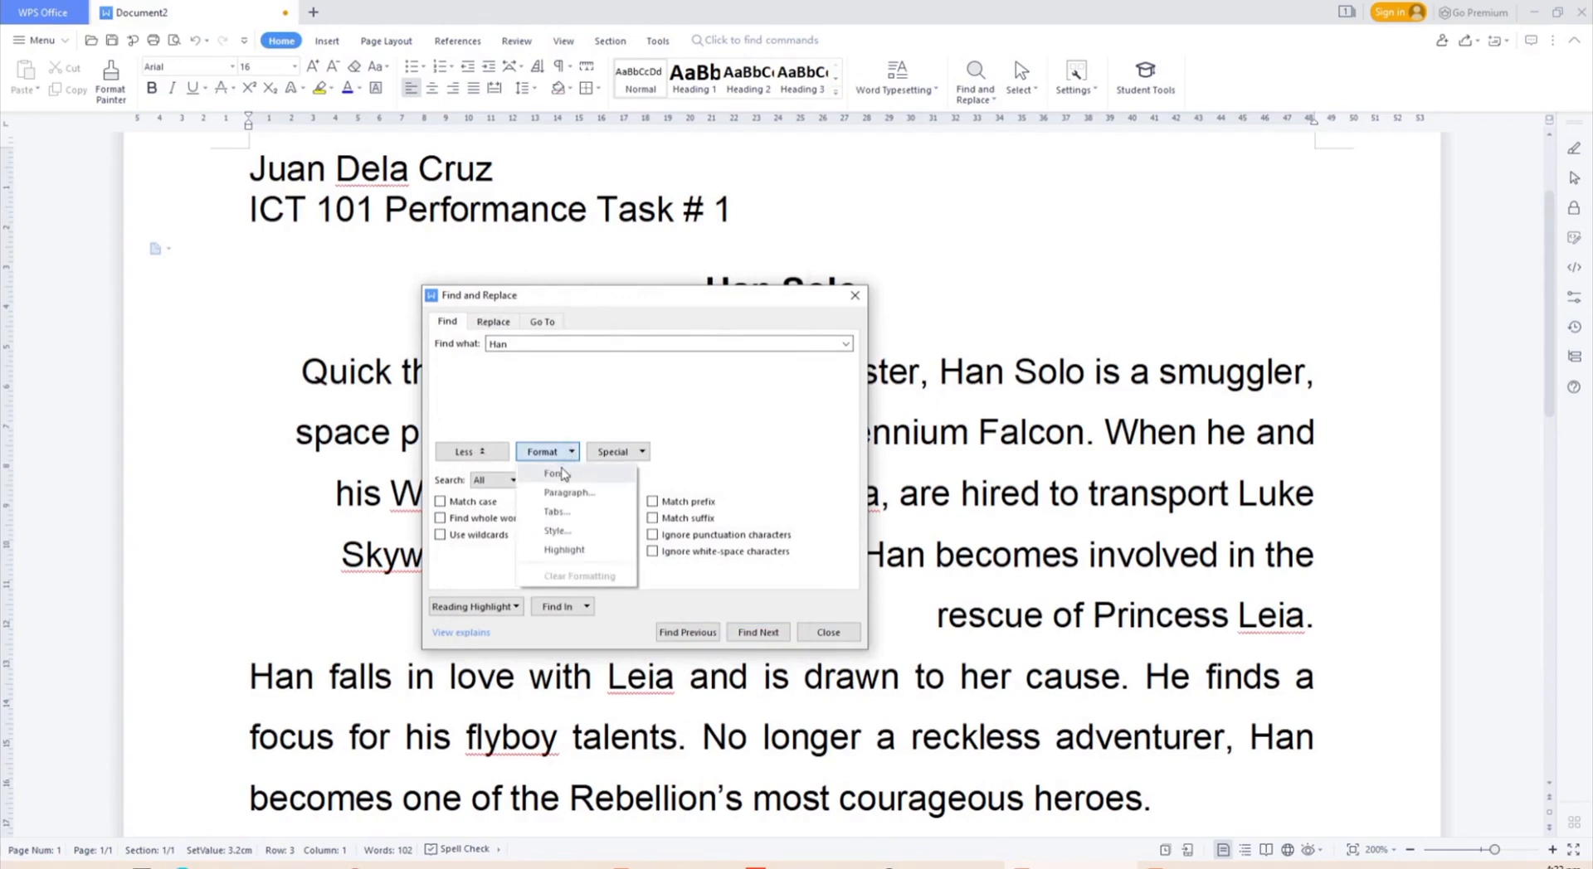
pyautogui.click(553, 474)
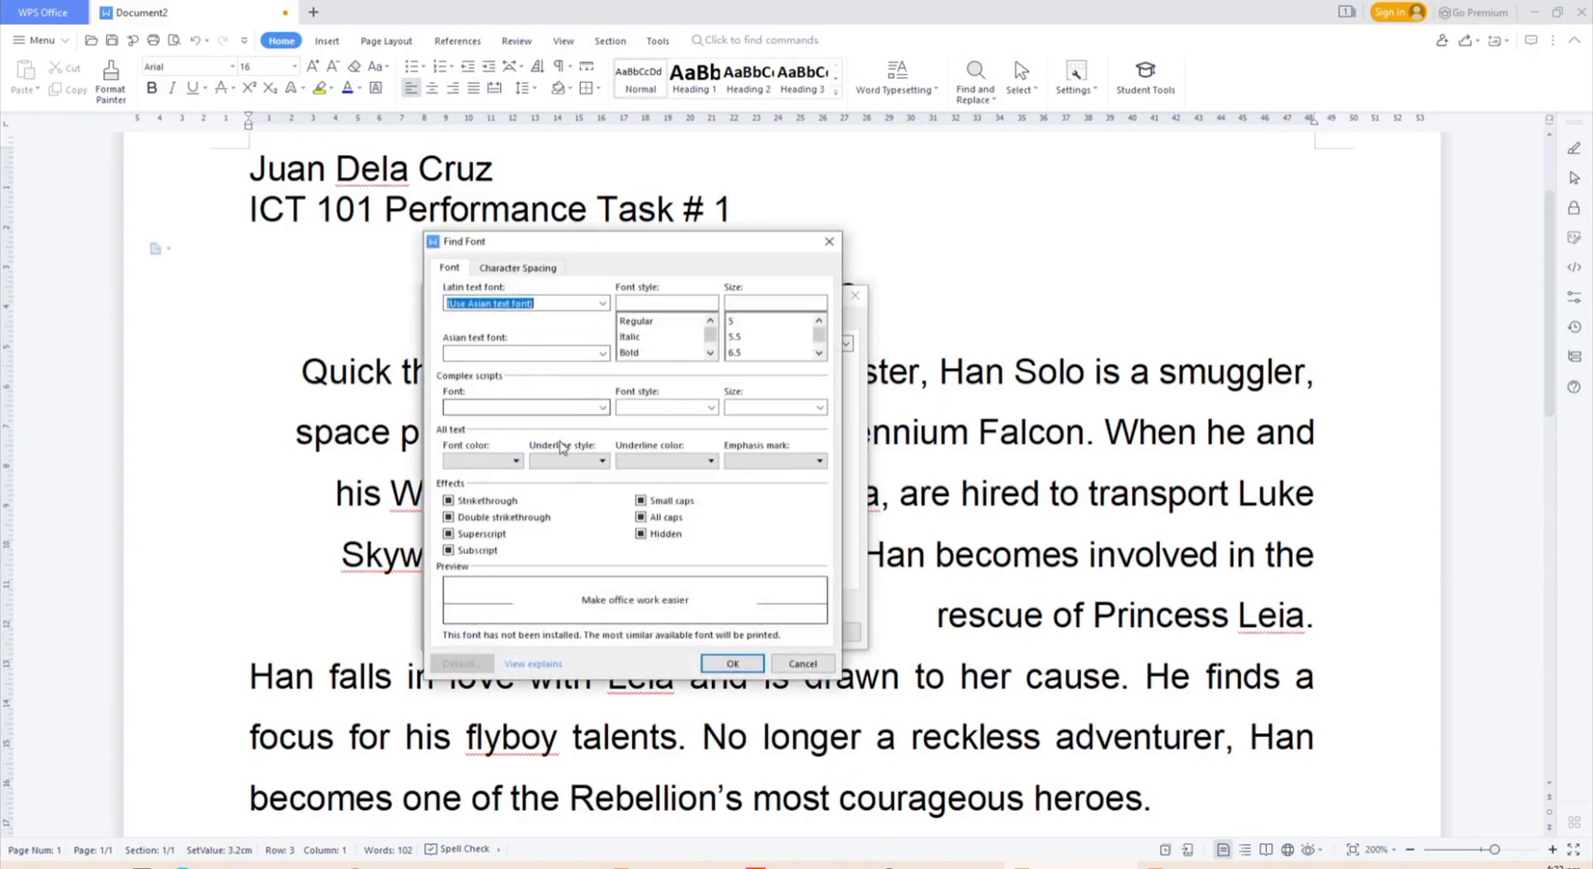
pyautogui.click(498, 462)
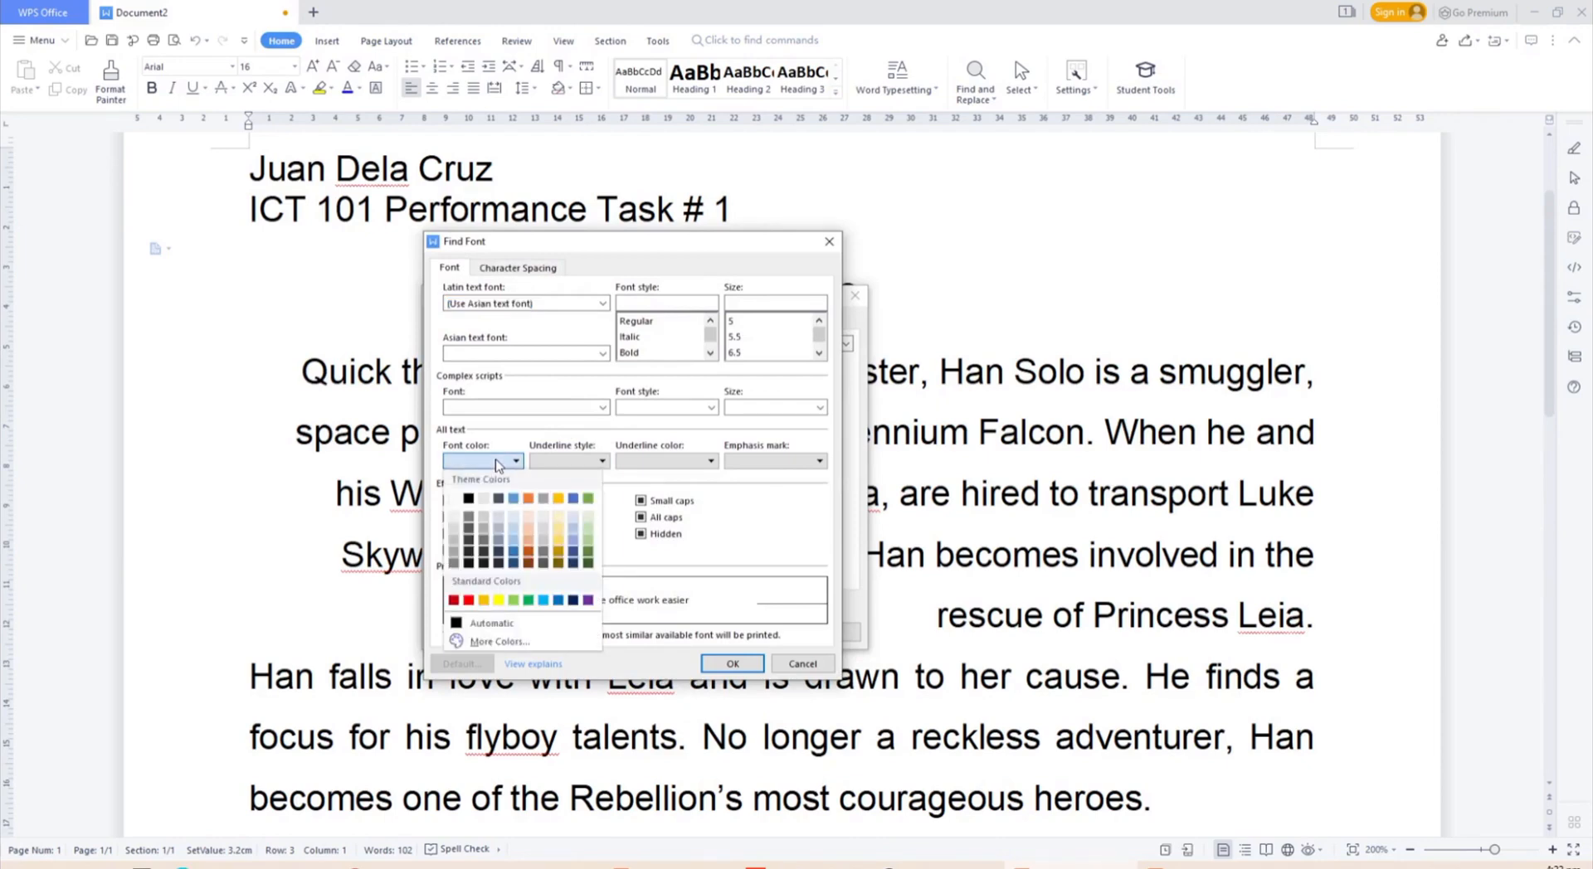
pyautogui.click(498, 462)
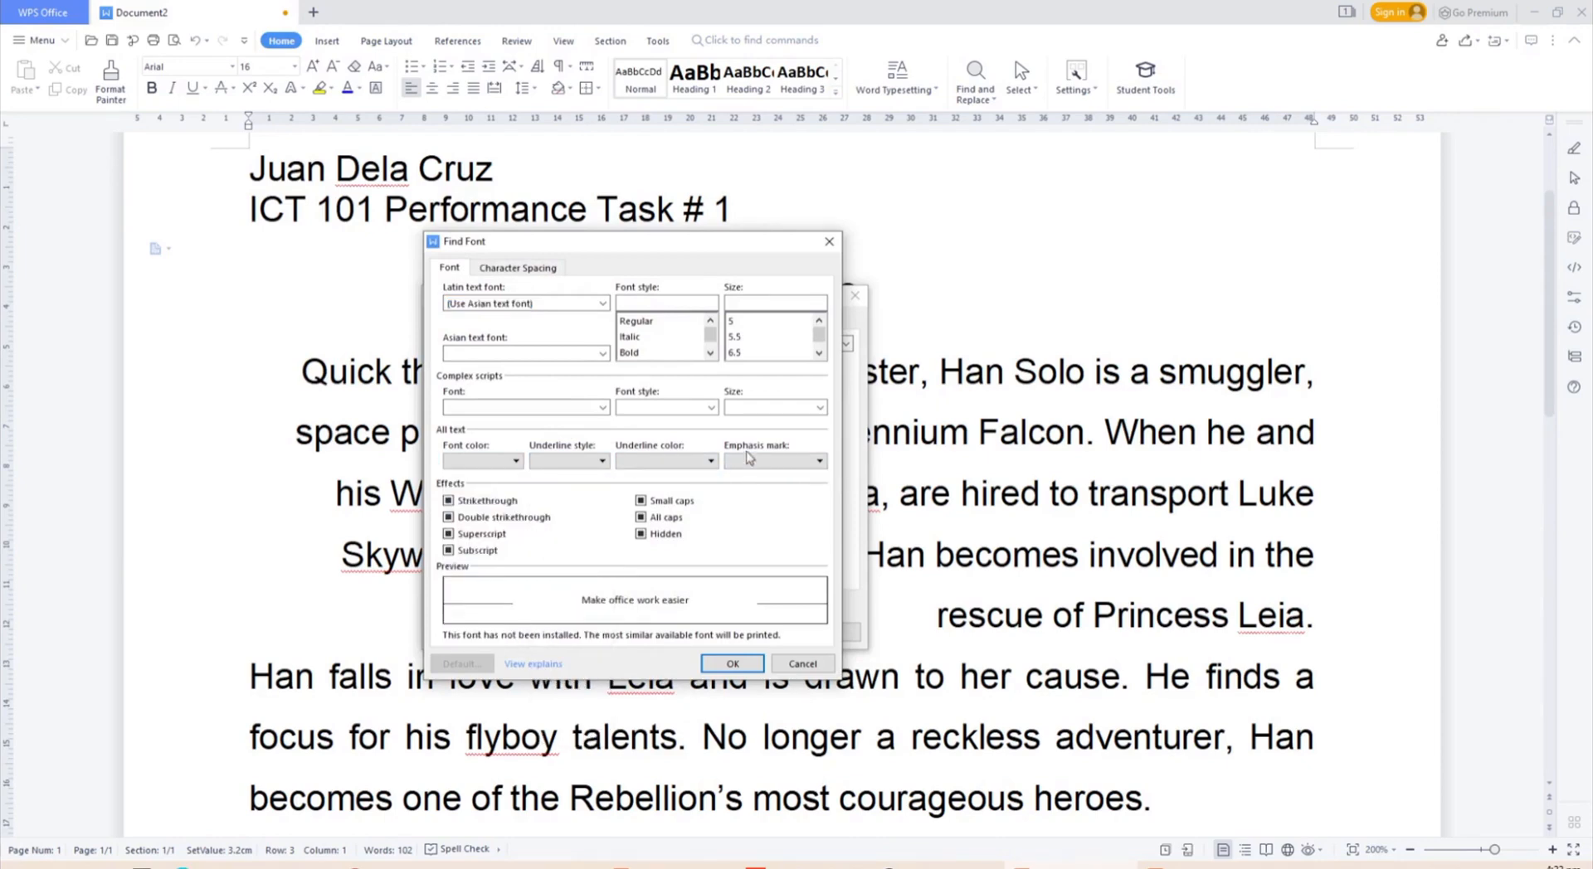
pyautogui.moveTo(662, 249); pyautogui.dragTo(1140, 245)
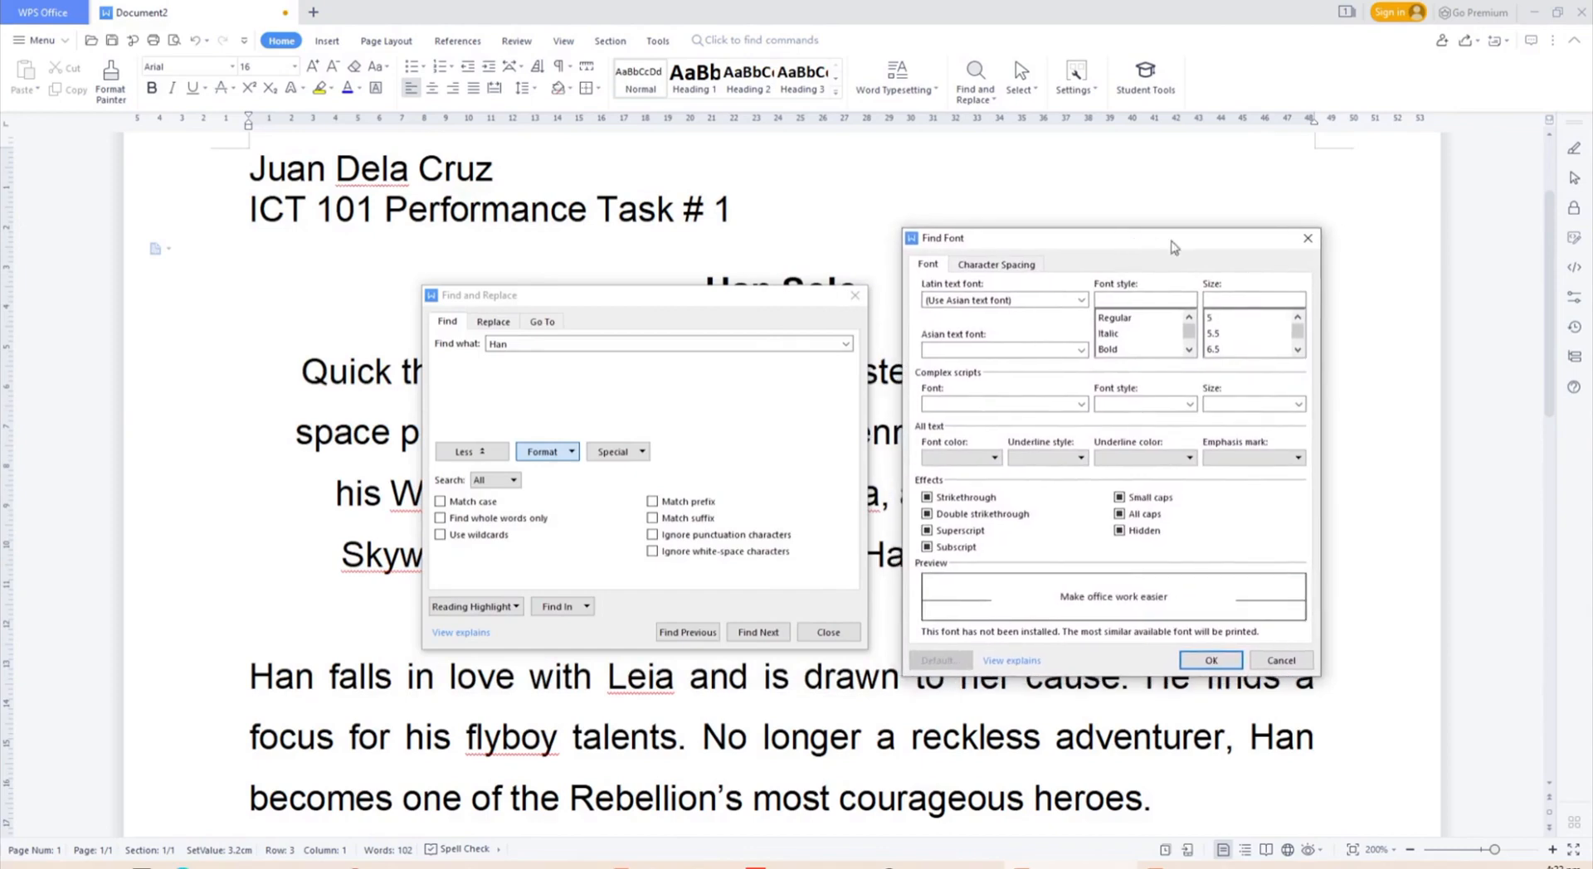
pyautogui.click(1307, 240)
# - Search past the title to the Han before "Solo is a smuggler" in the first paragraph and italicize it
pyautogui.moveTo(581, 296); pyautogui.dragTo(401, 271)
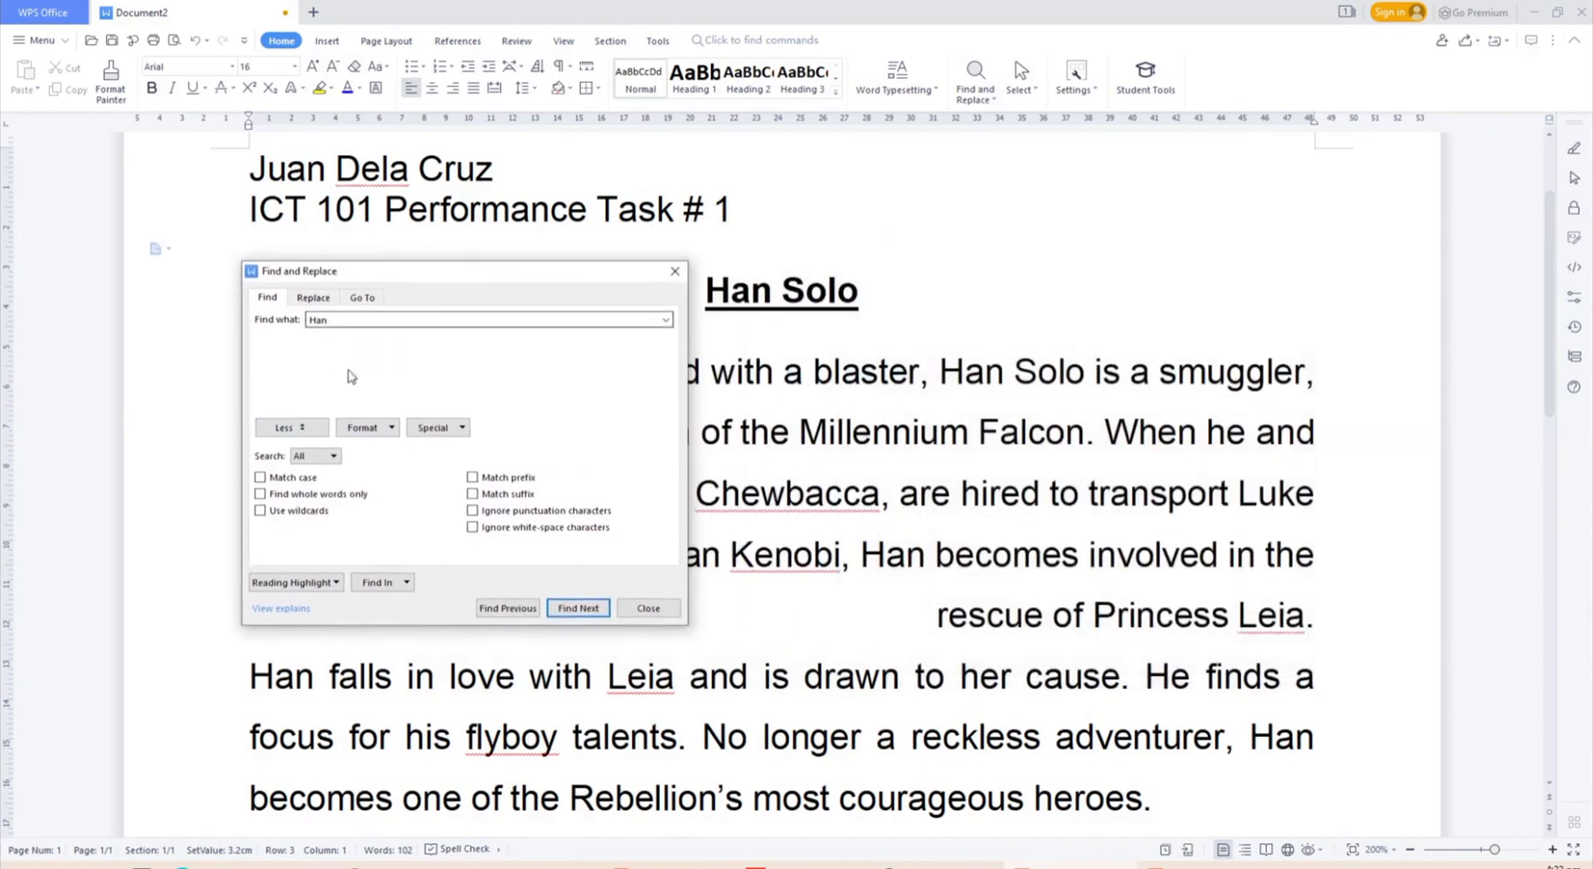
pyautogui.click(583, 610)
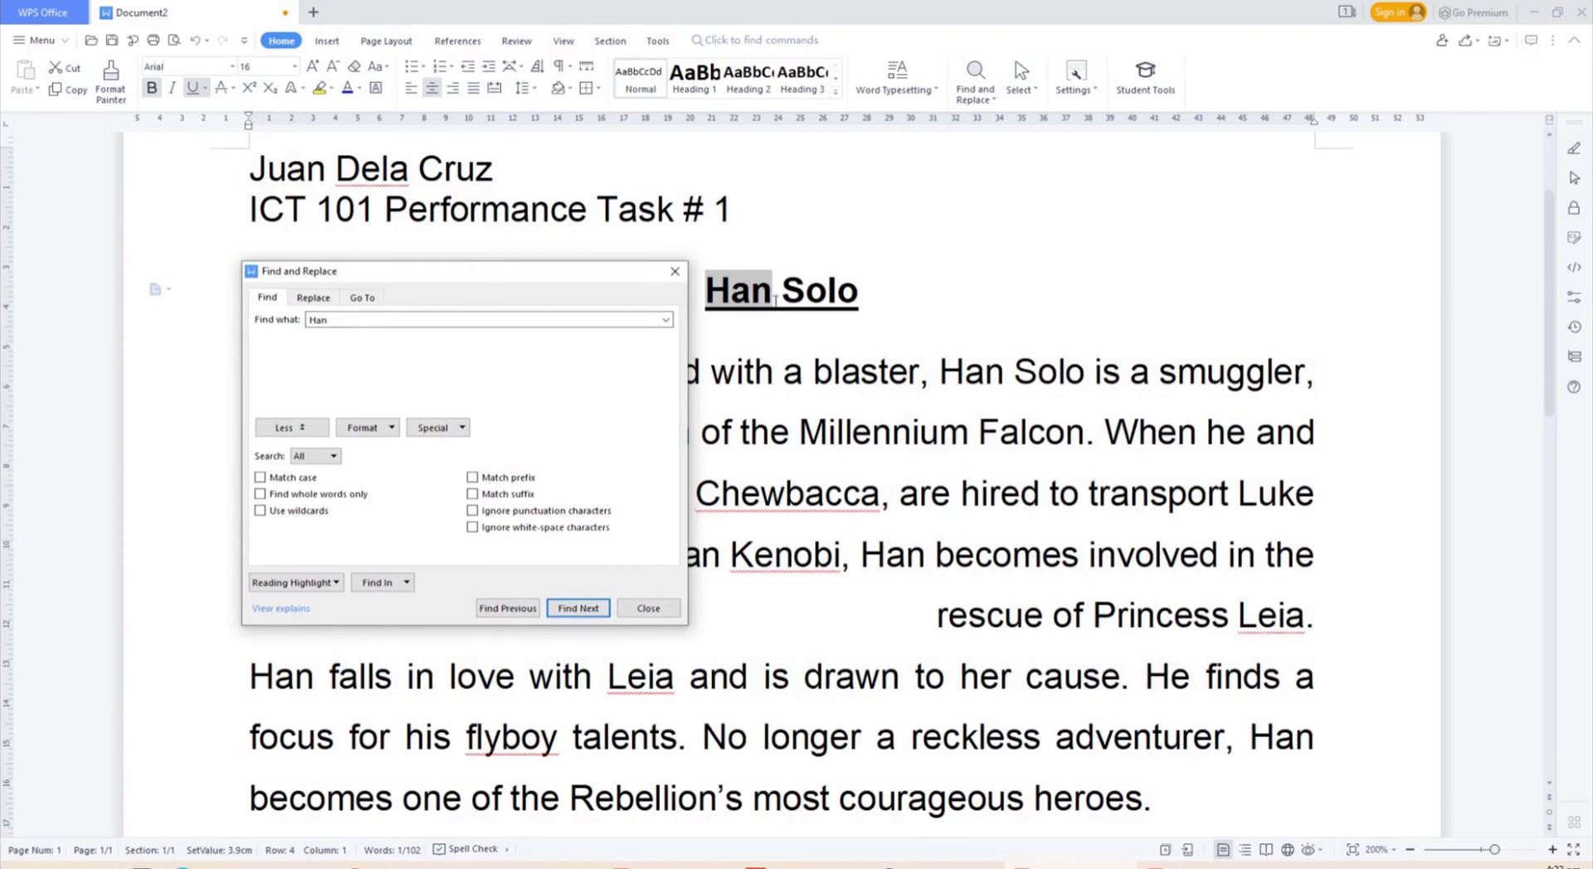
pyautogui.moveTo(597, 272); pyautogui.dragTo(525, 253)
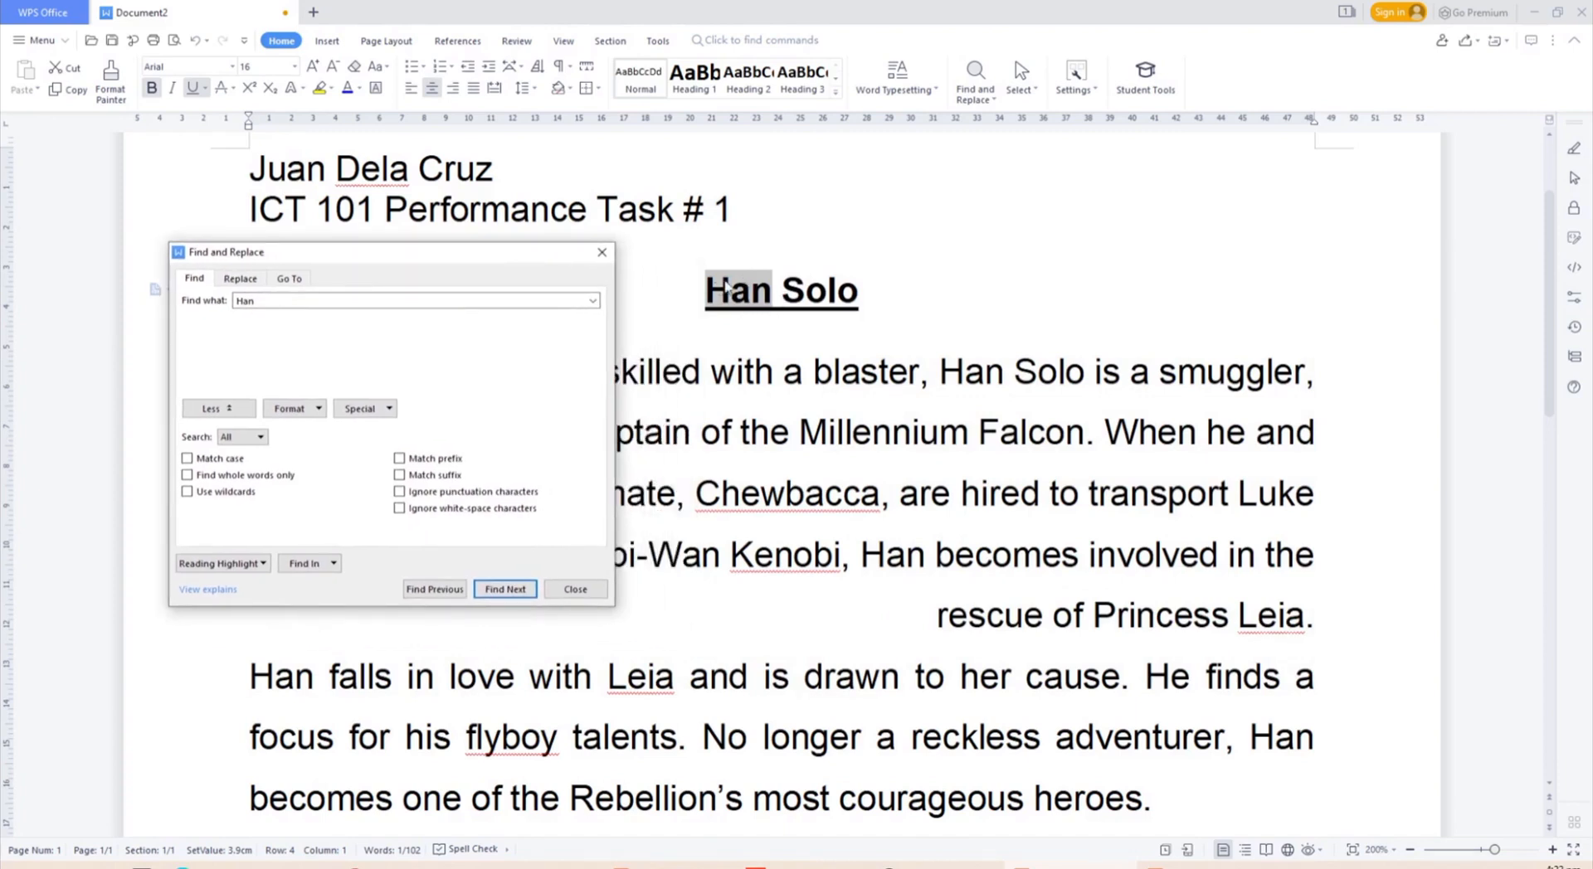
pyautogui.click(512, 594)
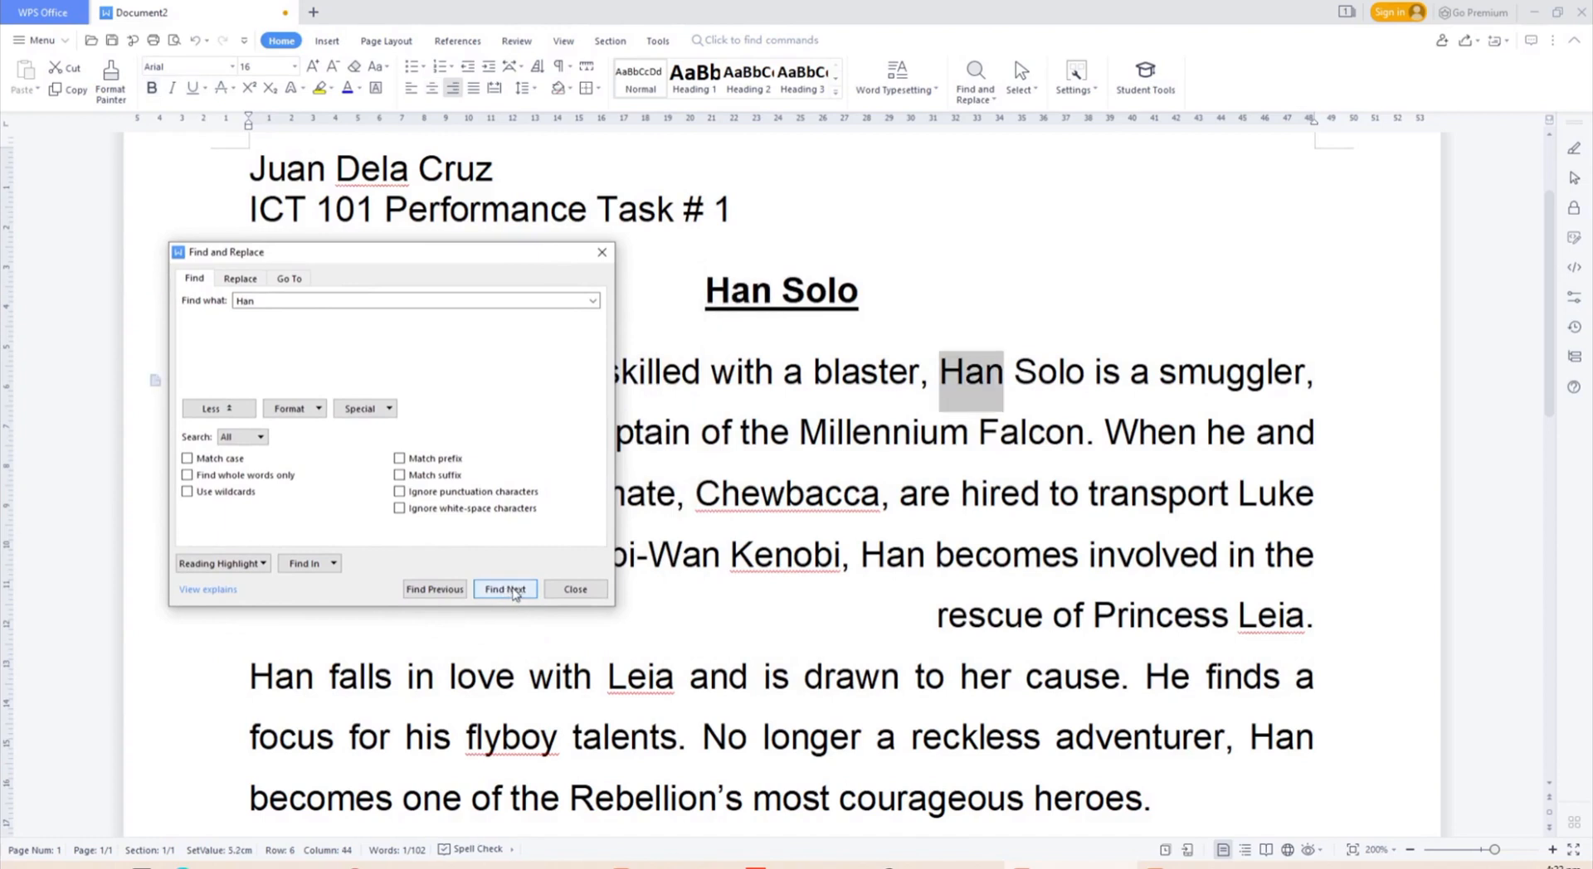
pyautogui.rightClick(975, 387)
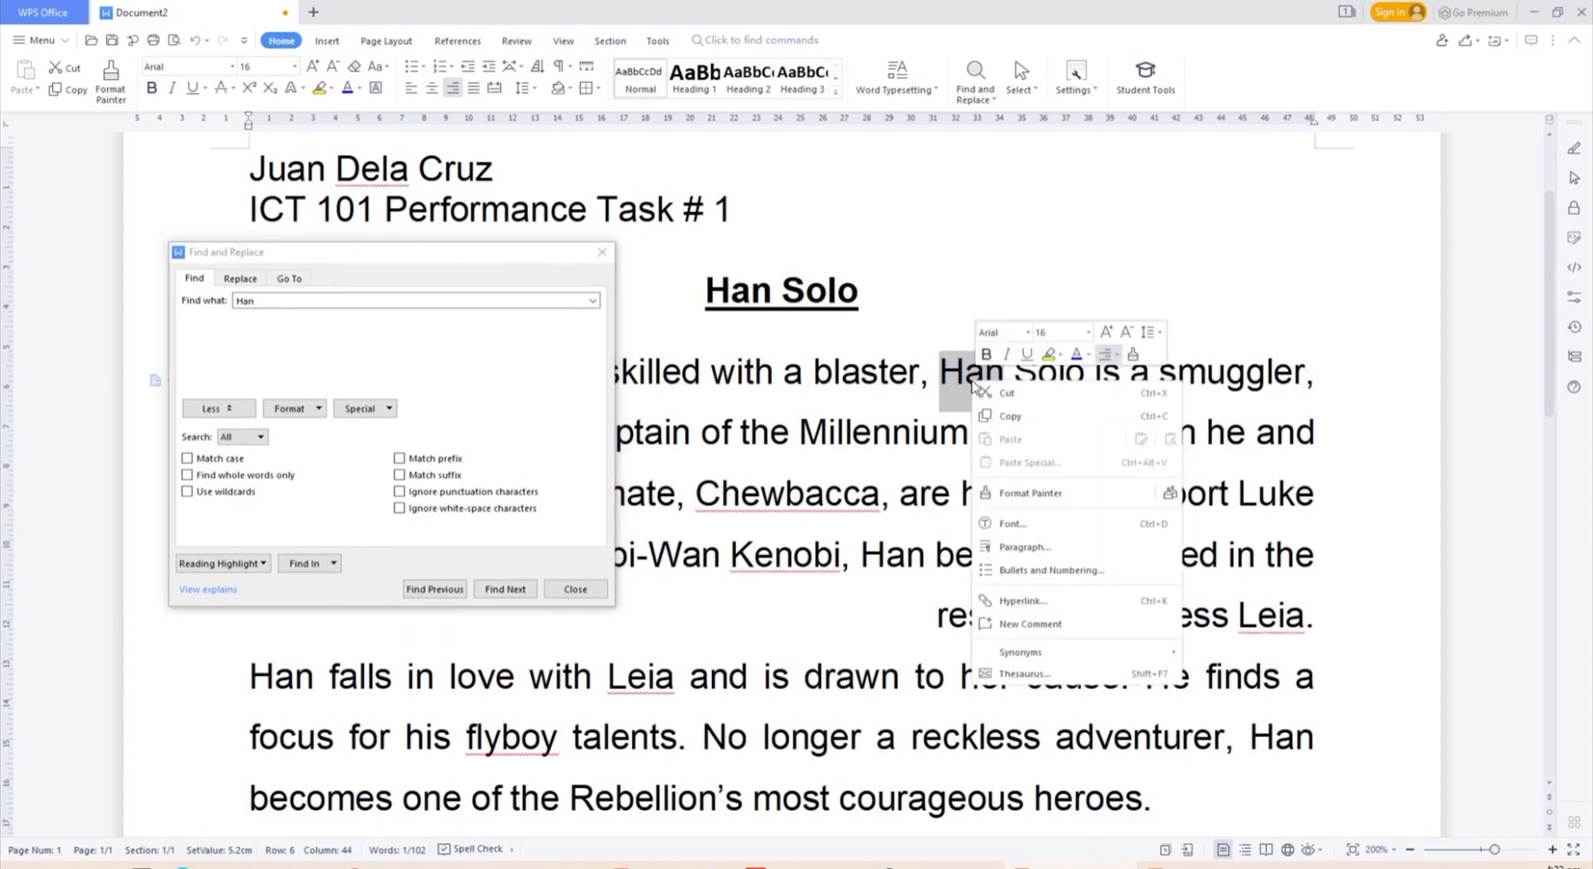
pyautogui.click(1007, 354)
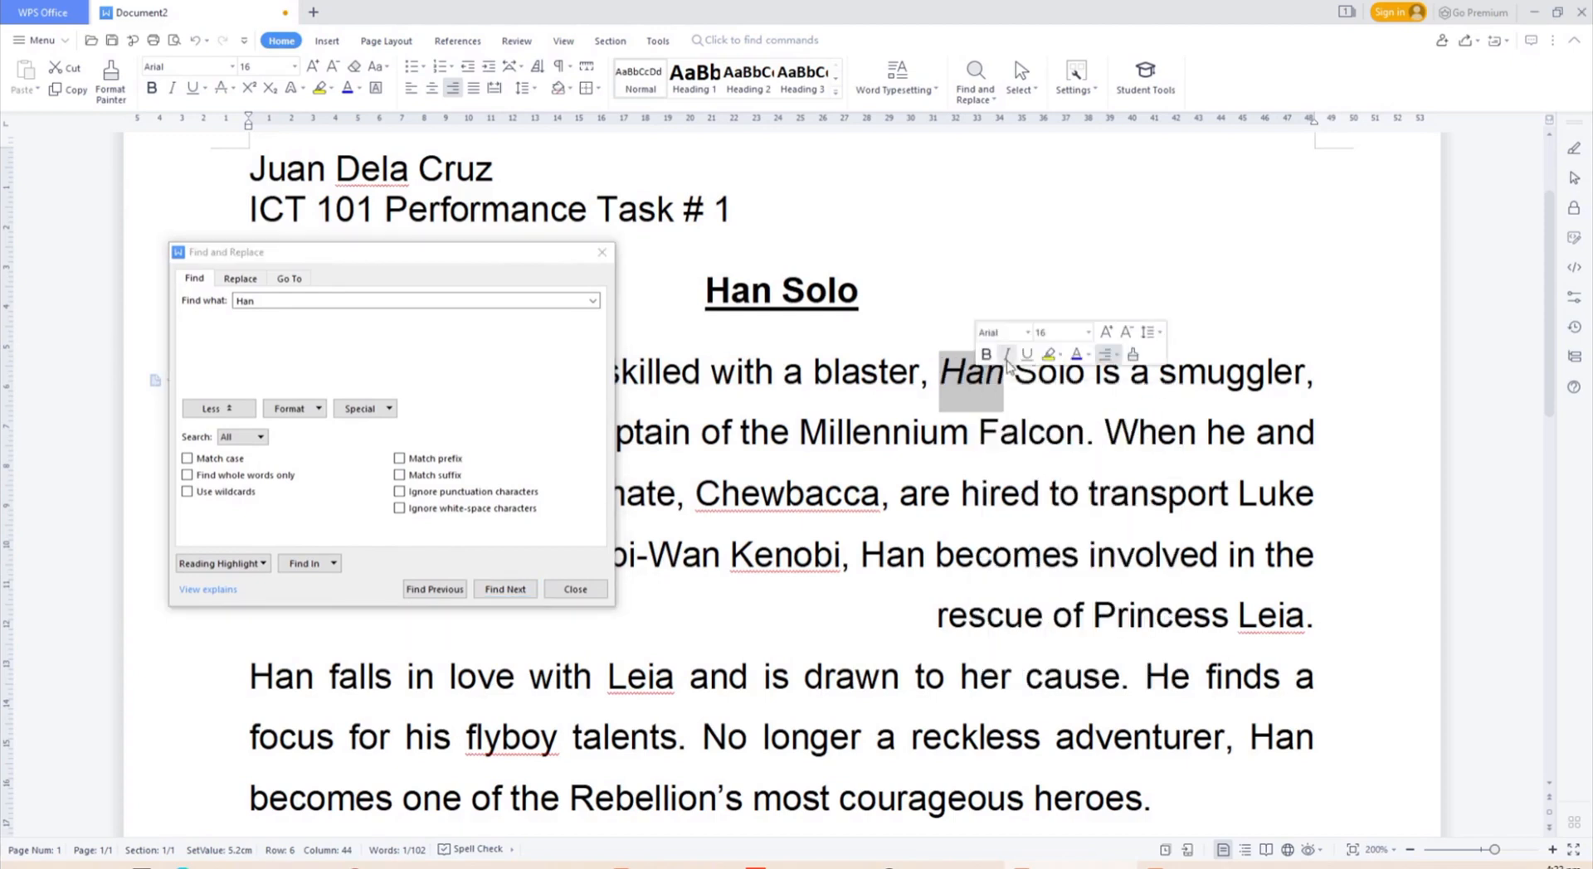
# - Find the next Han, before "becomes involved in the rescue", and italicize it
pyautogui.click(502, 588)
pyautogui.rightClick(891, 554)
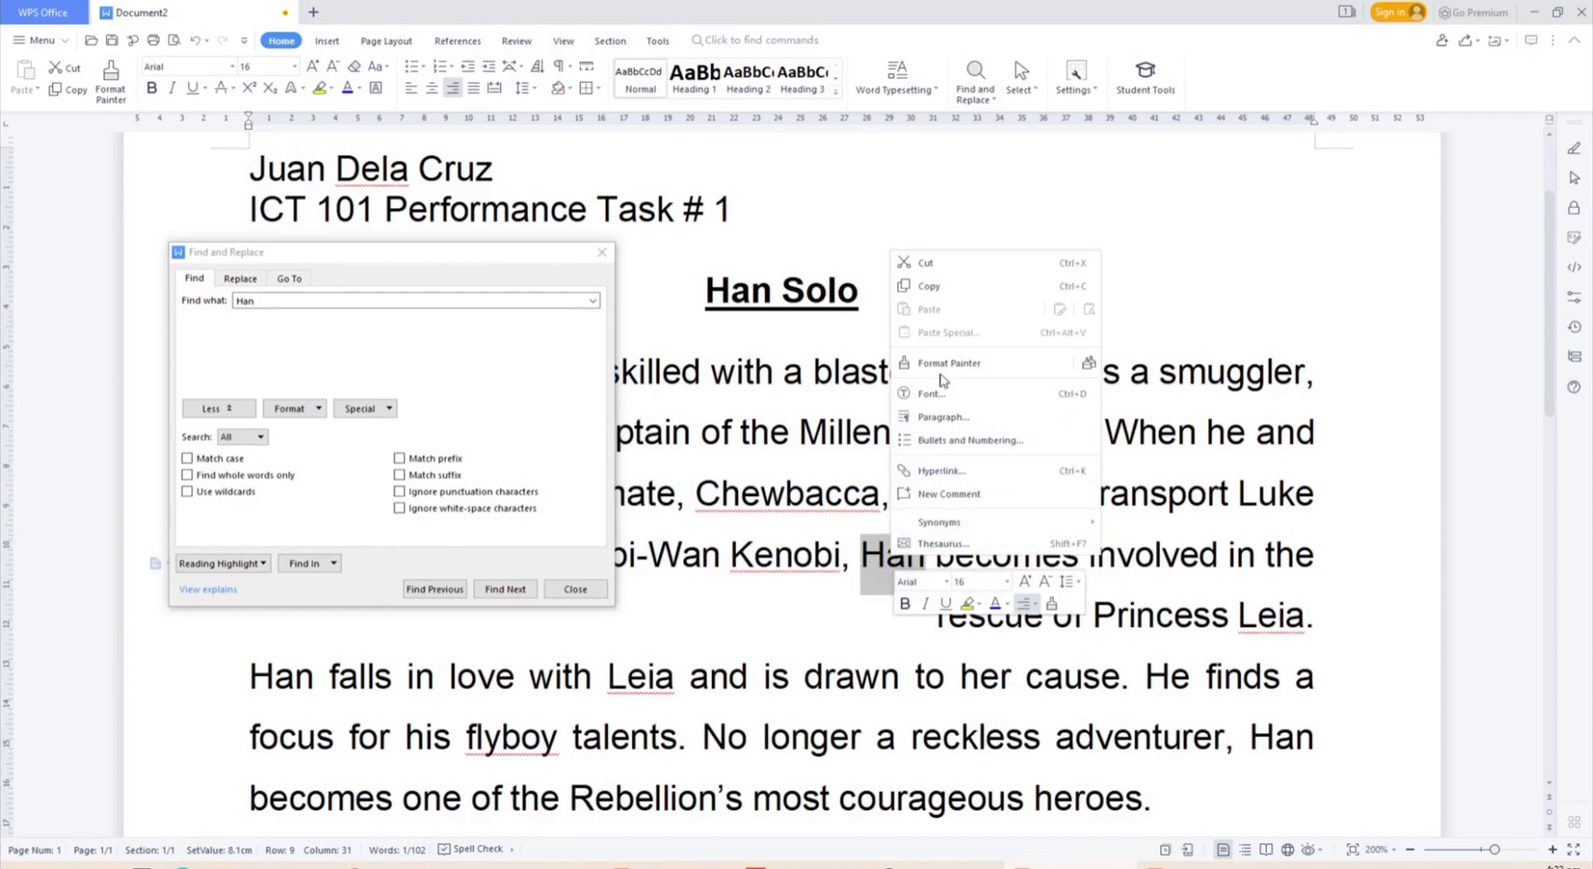
pyautogui.click(925, 603)
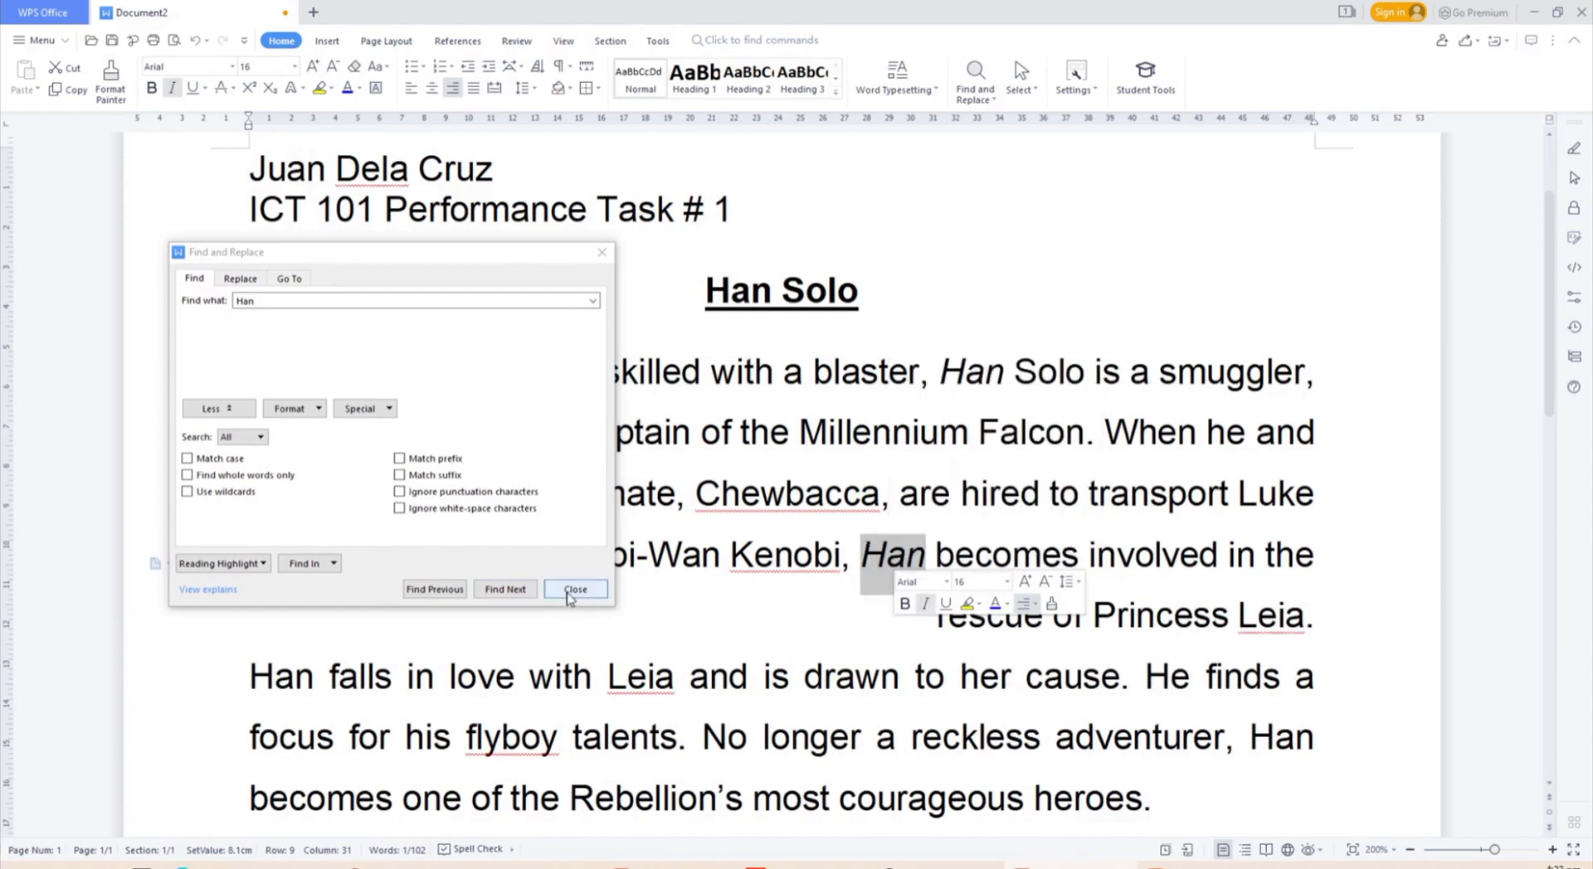
# - Find the next Han, at the start of the second paragraph before "falls in love", and italicize it
pyautogui.click(505, 589)
pyautogui.moveTo(420, 253); pyautogui.dragTo(536, 103)
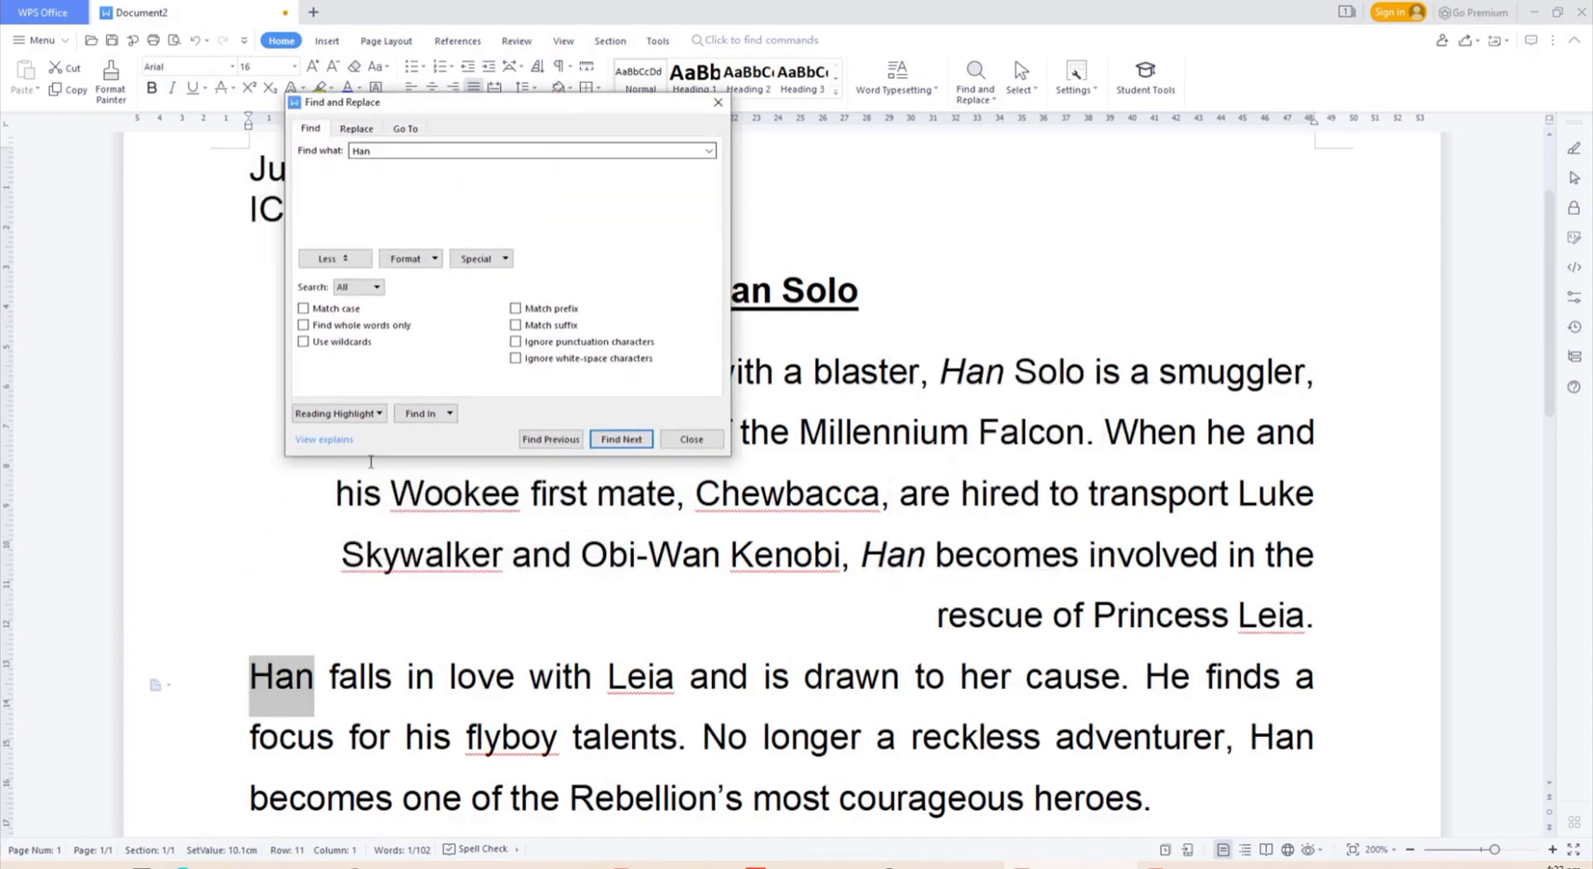
pyautogui.rightClick(308, 680)
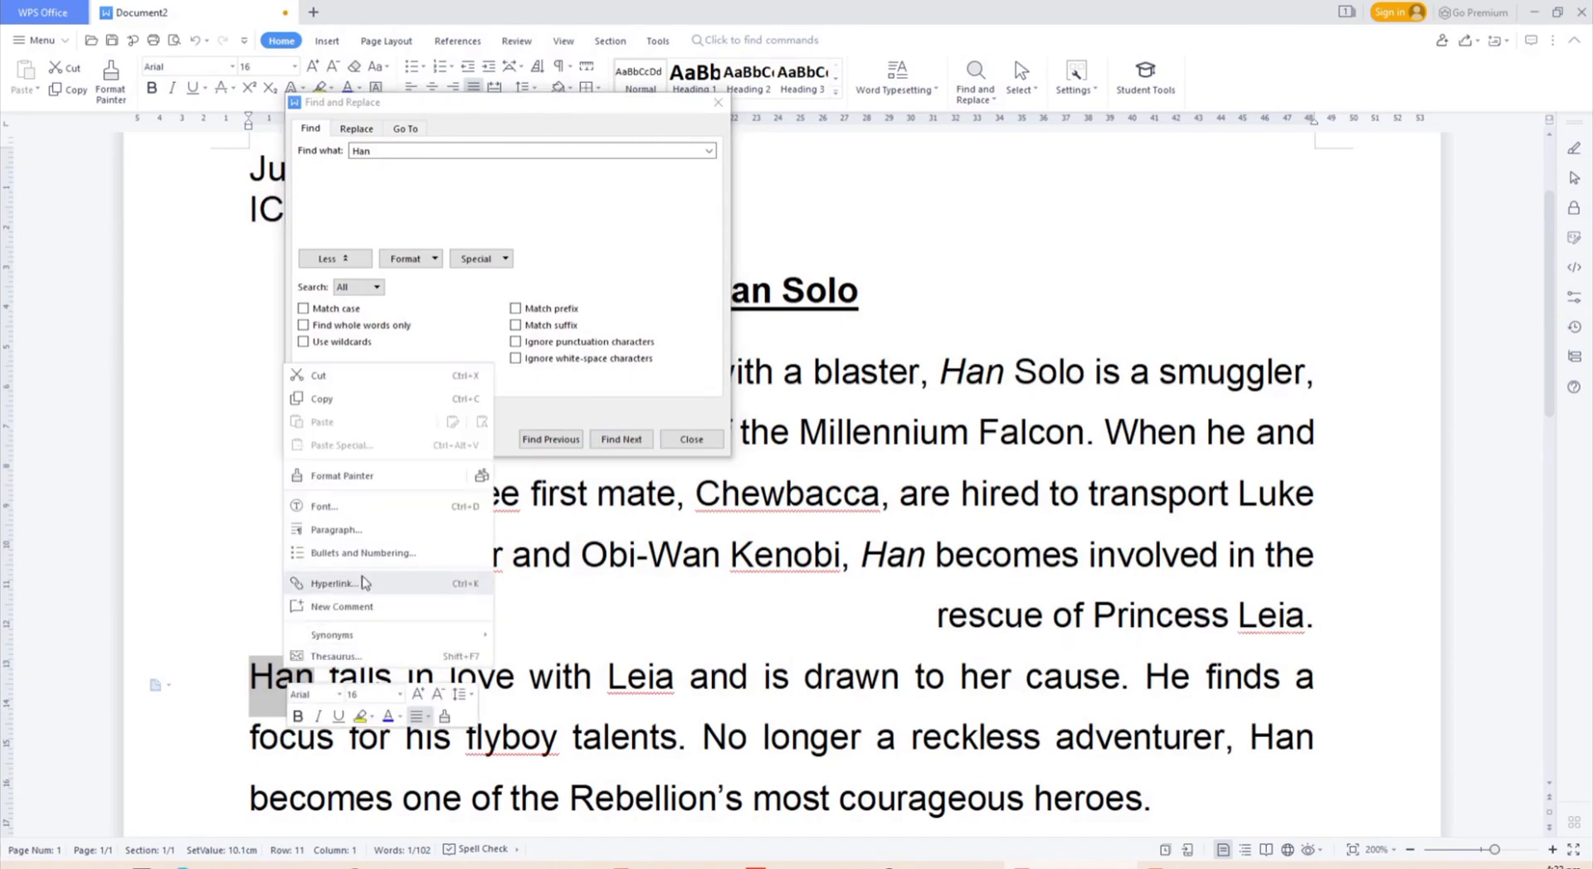
pyautogui.click(559, 395)
pyautogui.click(288, 680)
pyautogui.moveTo(267, 686); pyautogui.dragTo(302, 692)
pyautogui.click(384, 646)
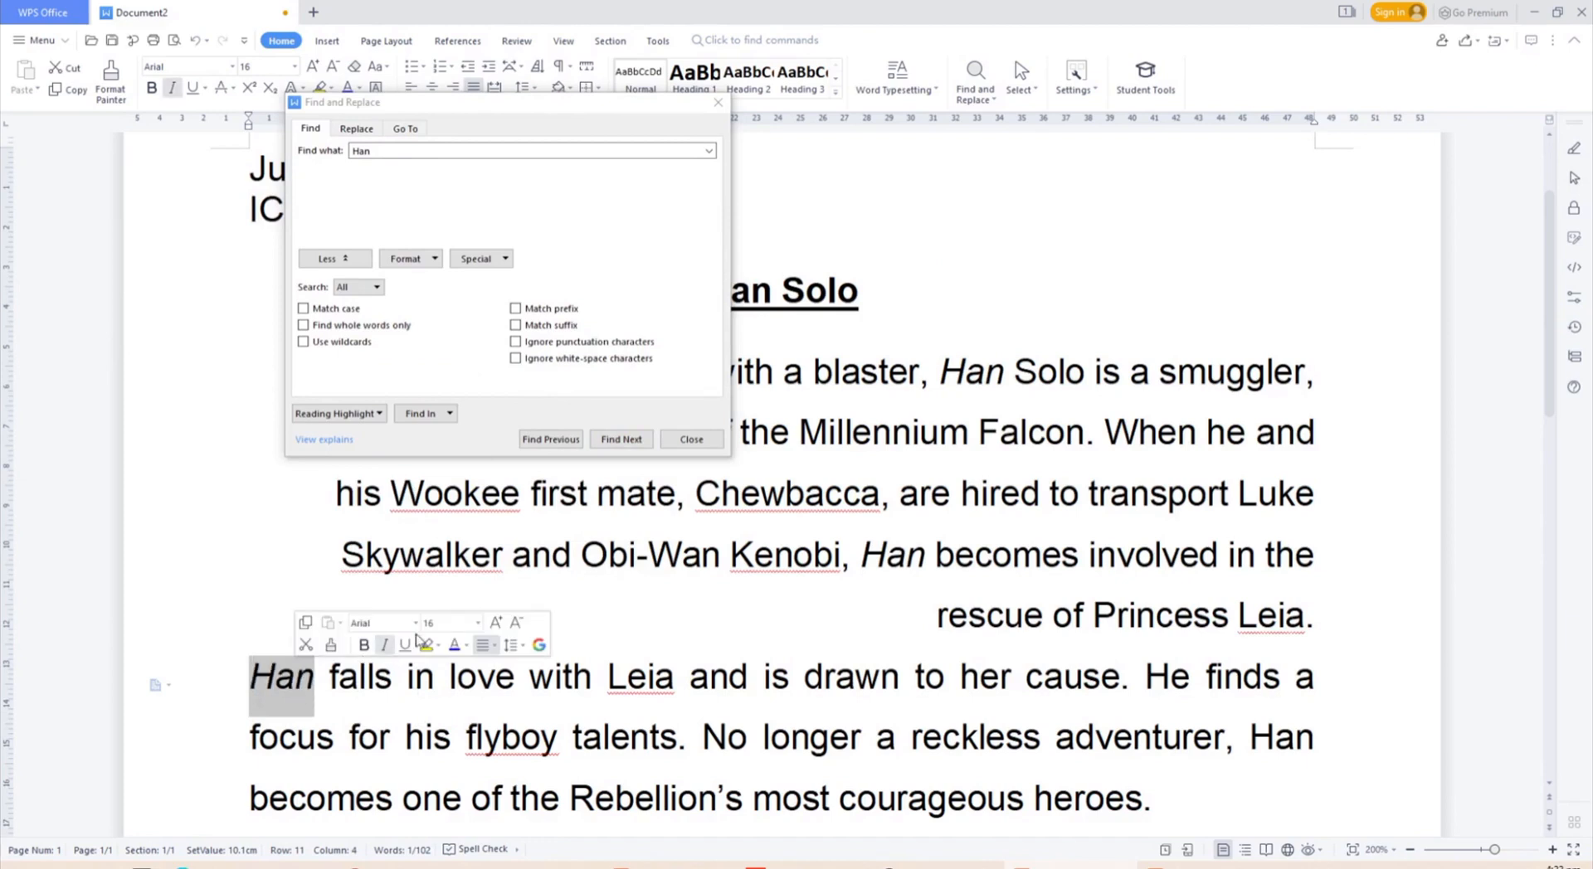
# - Find and italicize the last Han in the second paragraph, after "a reckless adventurer", and close the search dialog
pyautogui.click(621, 439)
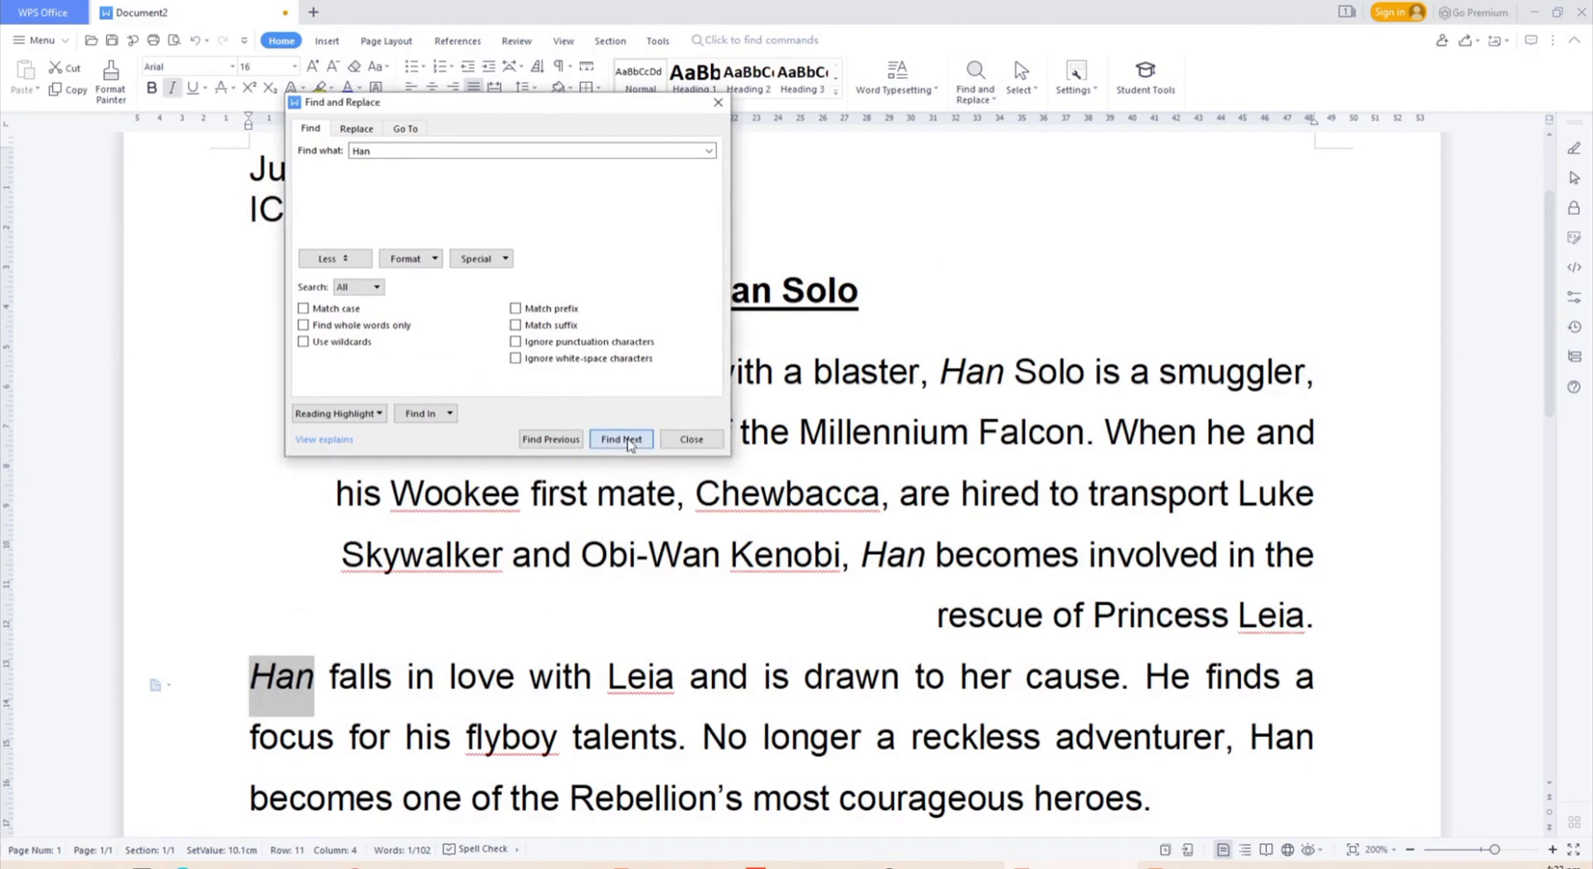
pyautogui.click(1280, 741)
pyautogui.moveTo(1246, 738); pyautogui.dragTo(1315, 741)
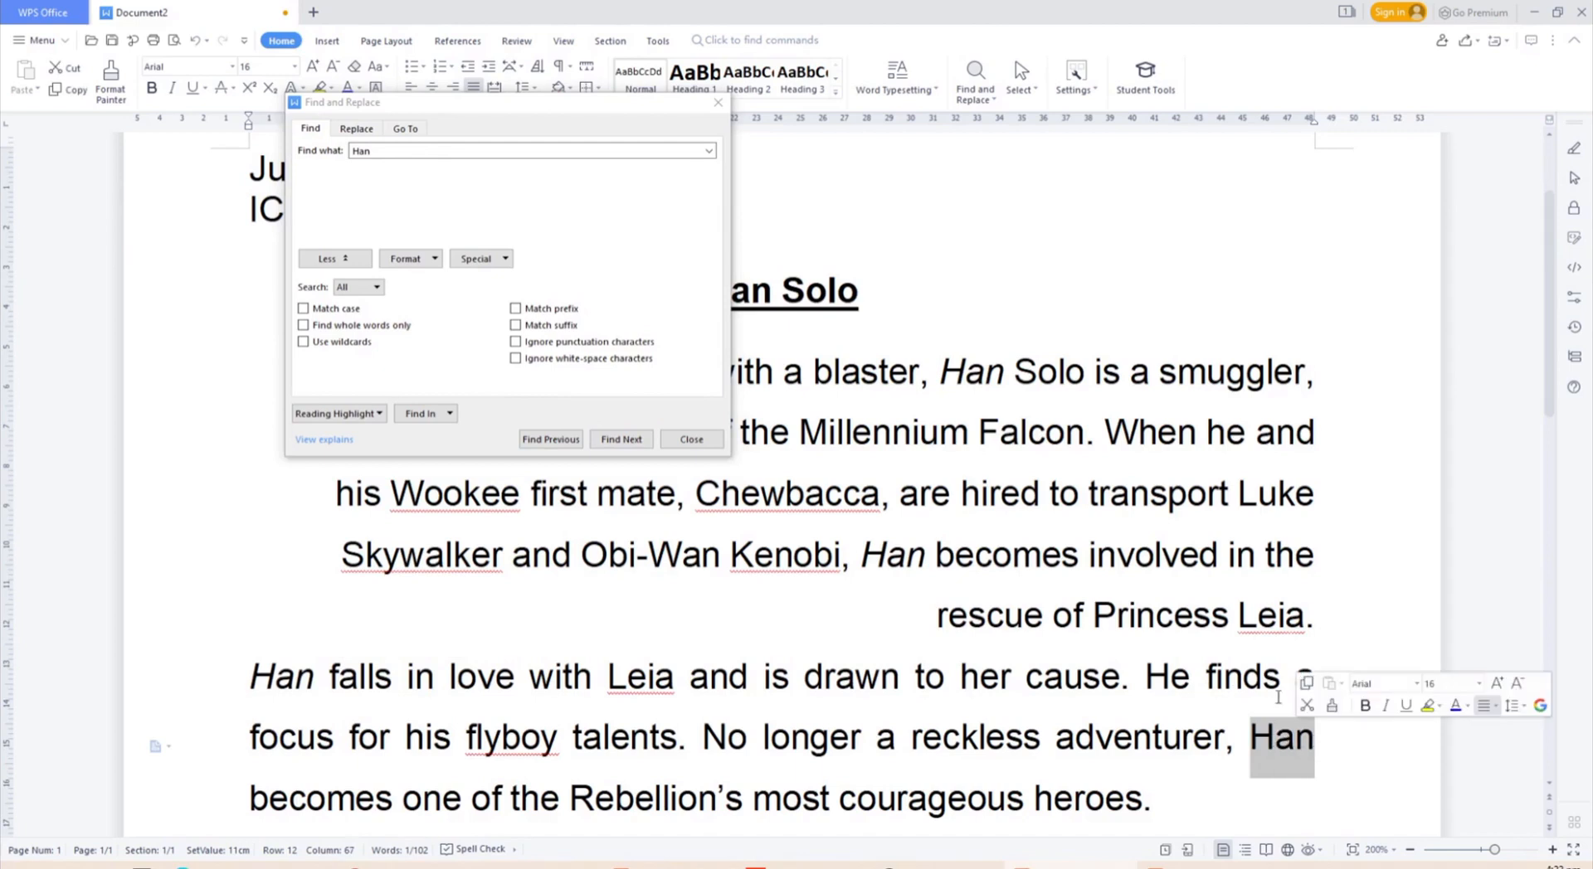
pyautogui.click(1385, 705)
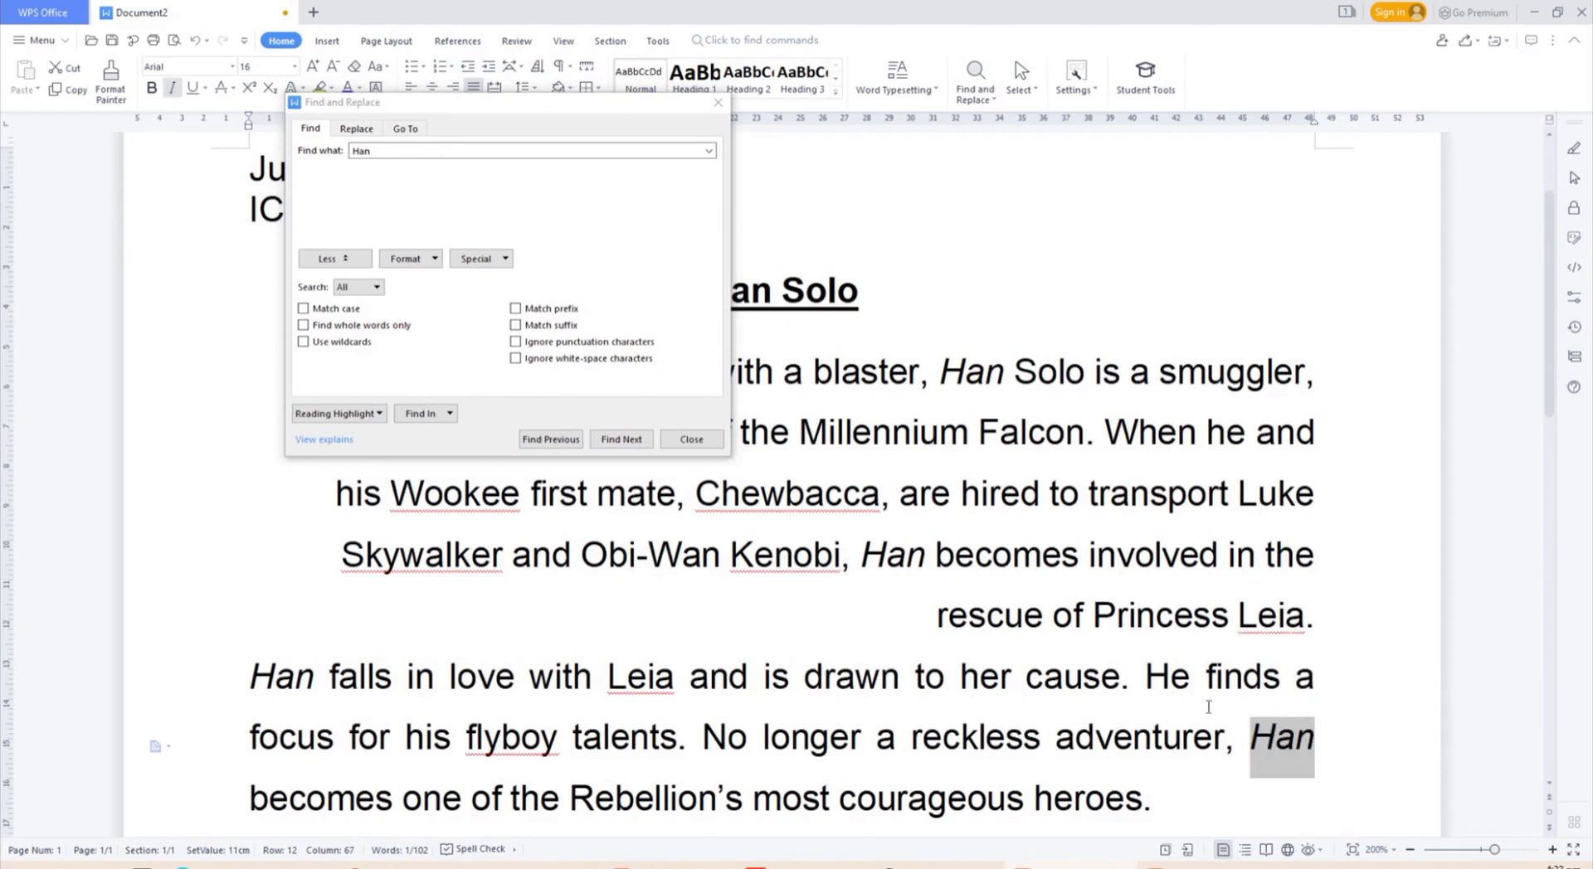
pyautogui.scroll(-5, 1074, 697)
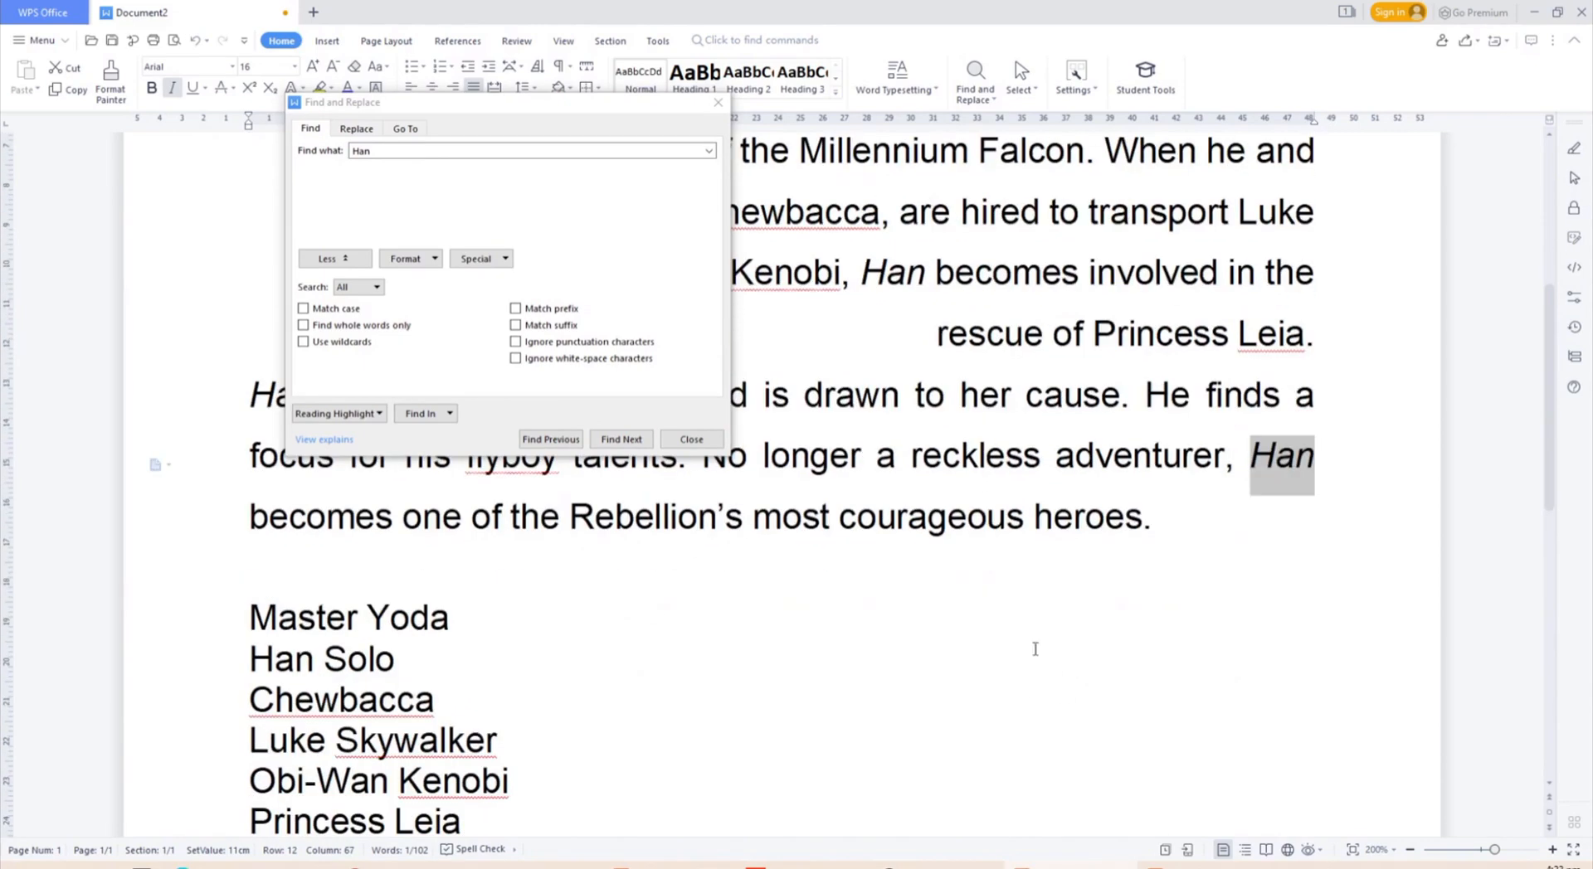
pyautogui.click(717, 102)
# - Check instruction 9 in the ICT 101 PERFORMANCE TASK1 document and number the character list from Master Yoda to Princess Leia in 1., 2., 3. style
pyautogui.click(1195, 867)
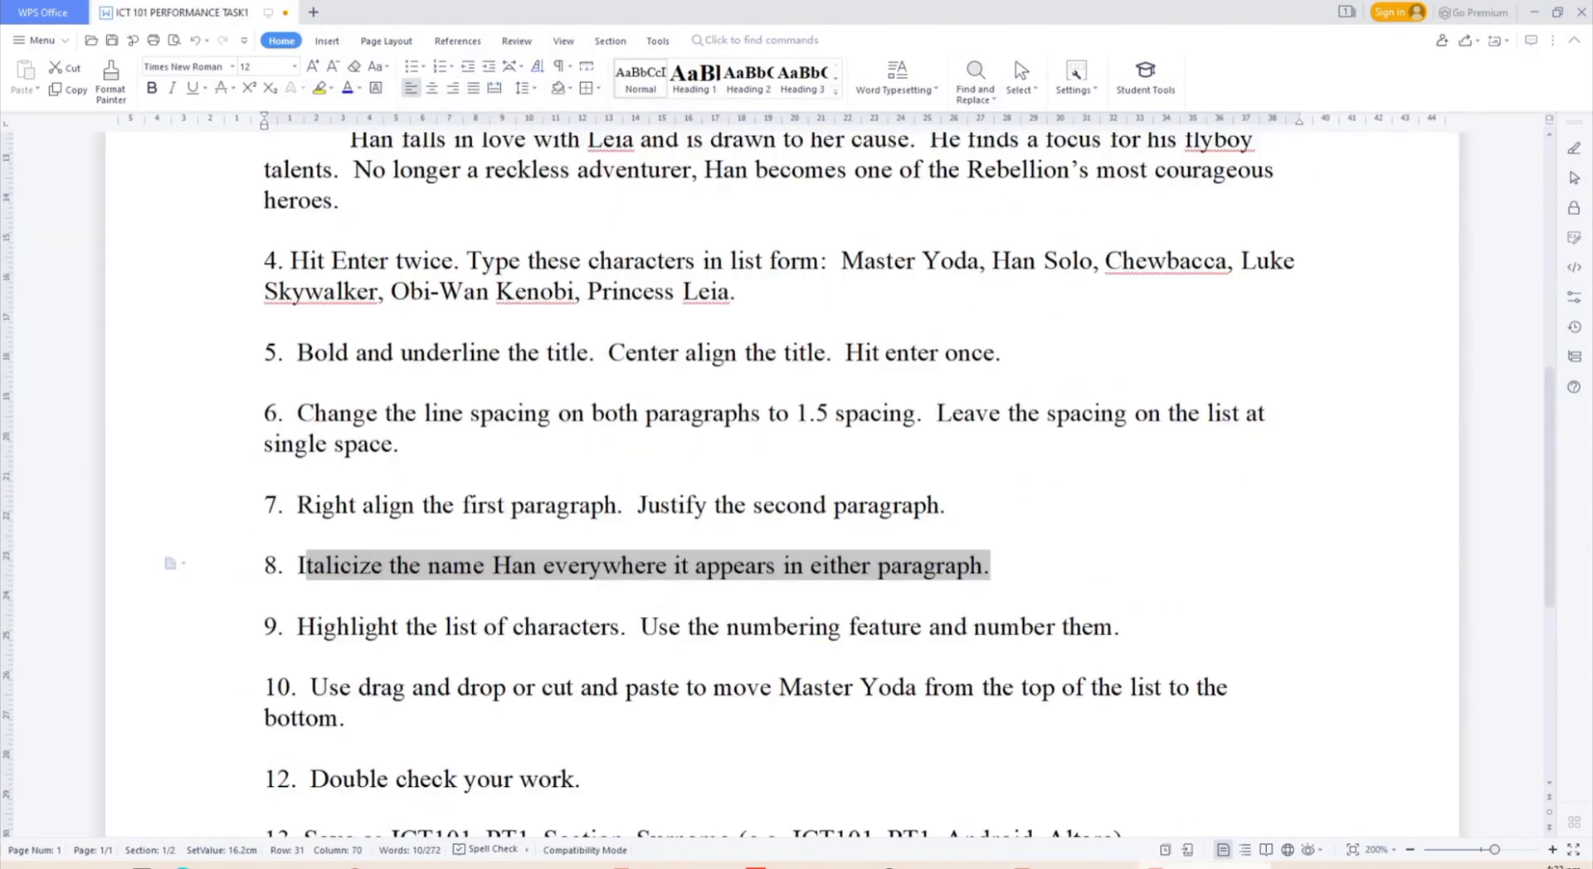
pyautogui.scroll(-1, 669, 664)
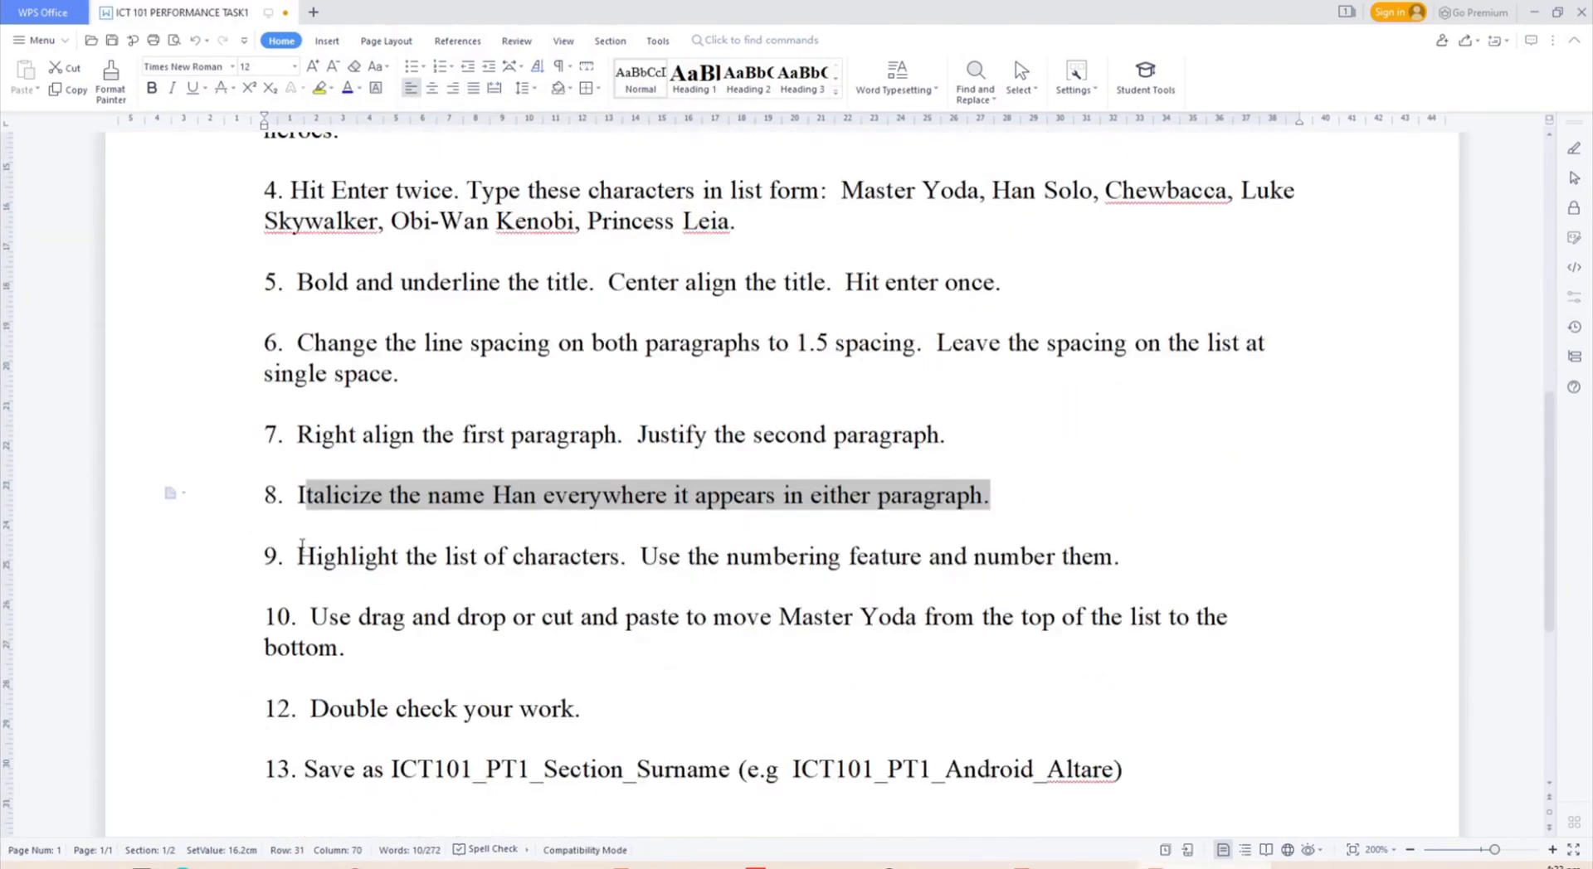
pyautogui.moveTo(298, 555); pyautogui.dragTo(1145, 559)
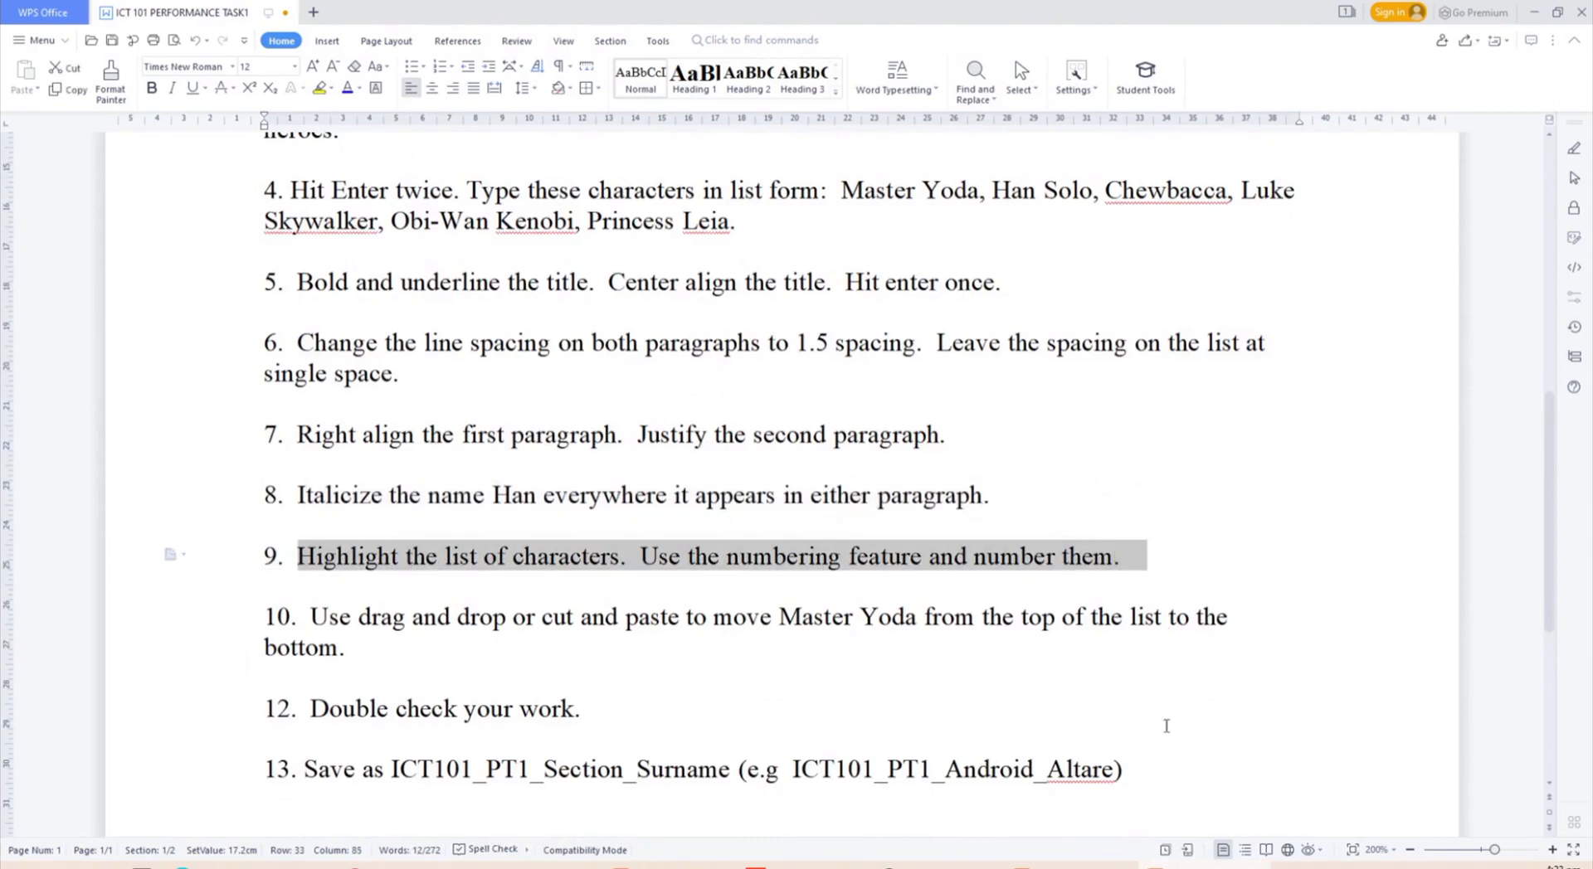
pyautogui.hotkey('alt', 'Tab')
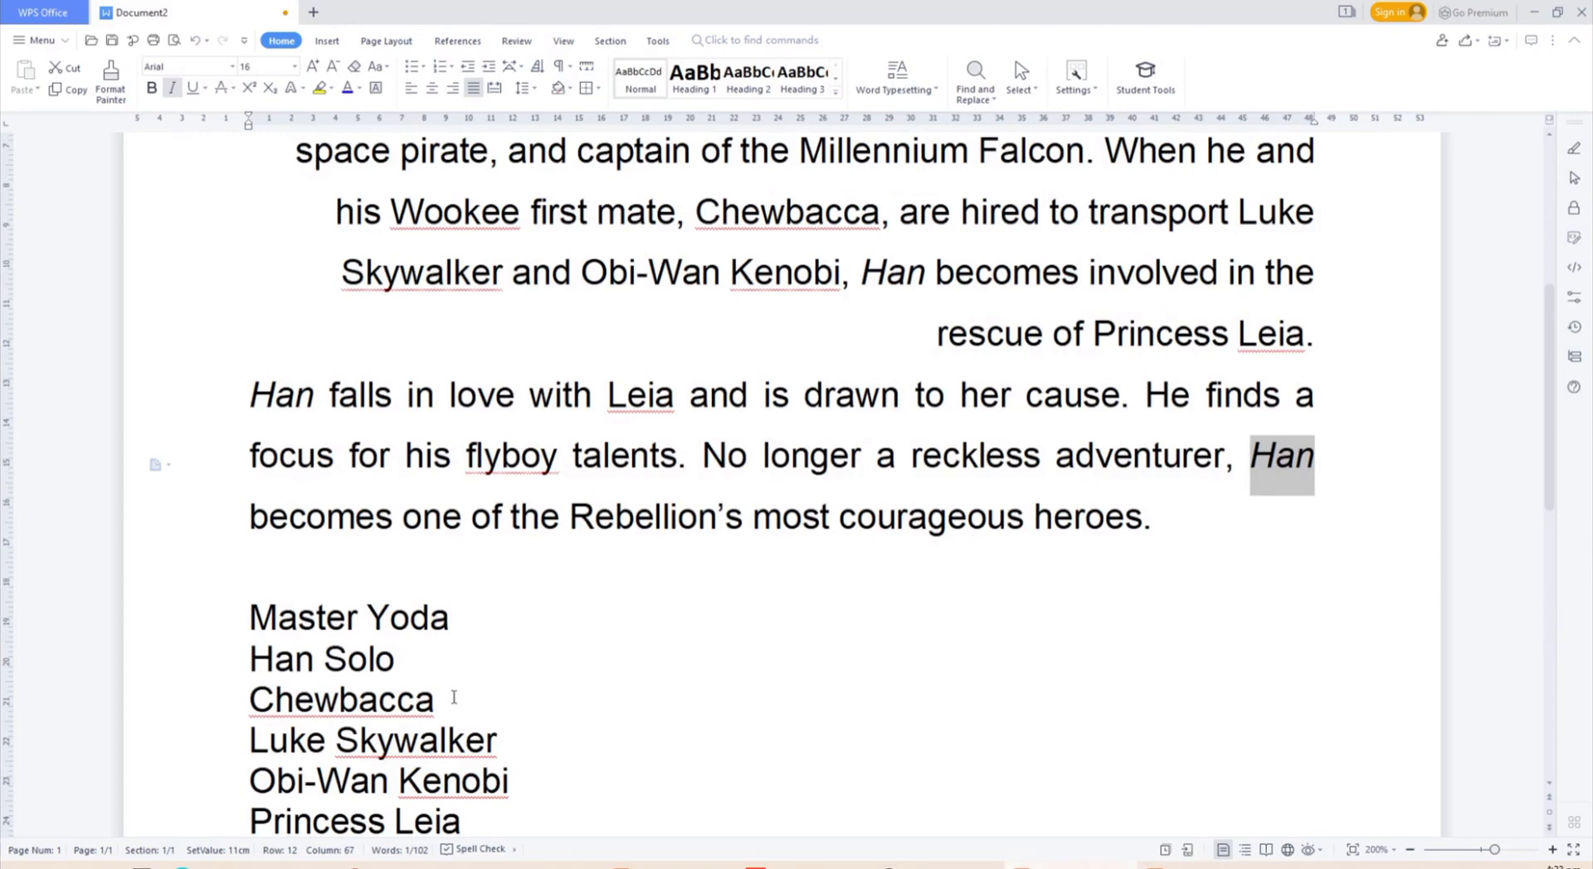
pyautogui.scroll(-2, 454, 697)
pyautogui.moveTo(252, 488); pyautogui.dragTo(479, 680)
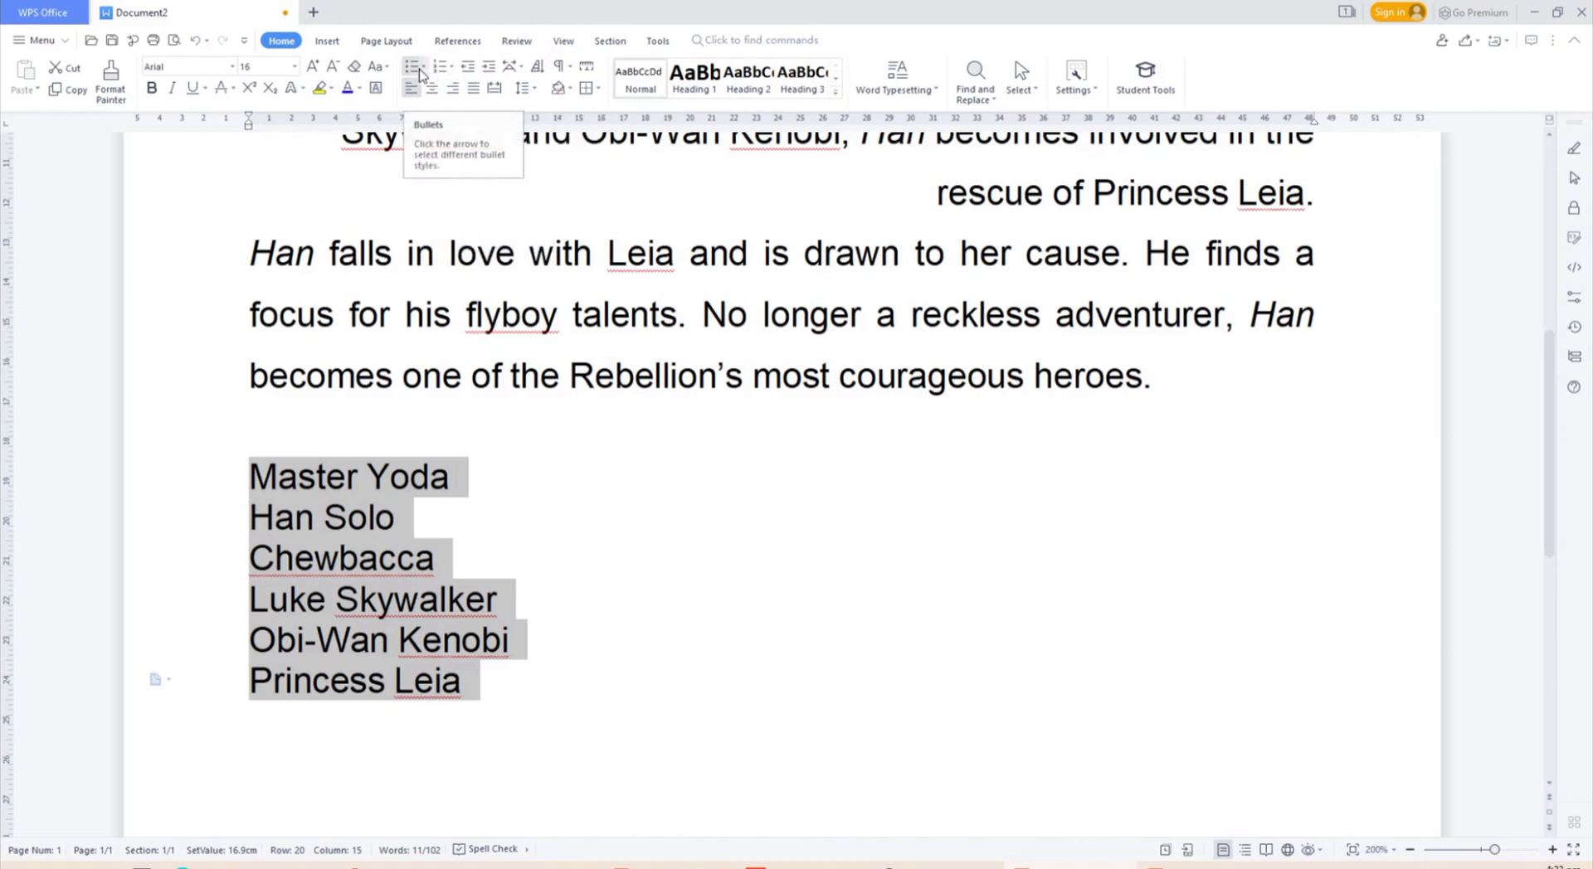
pyautogui.click(455, 74)
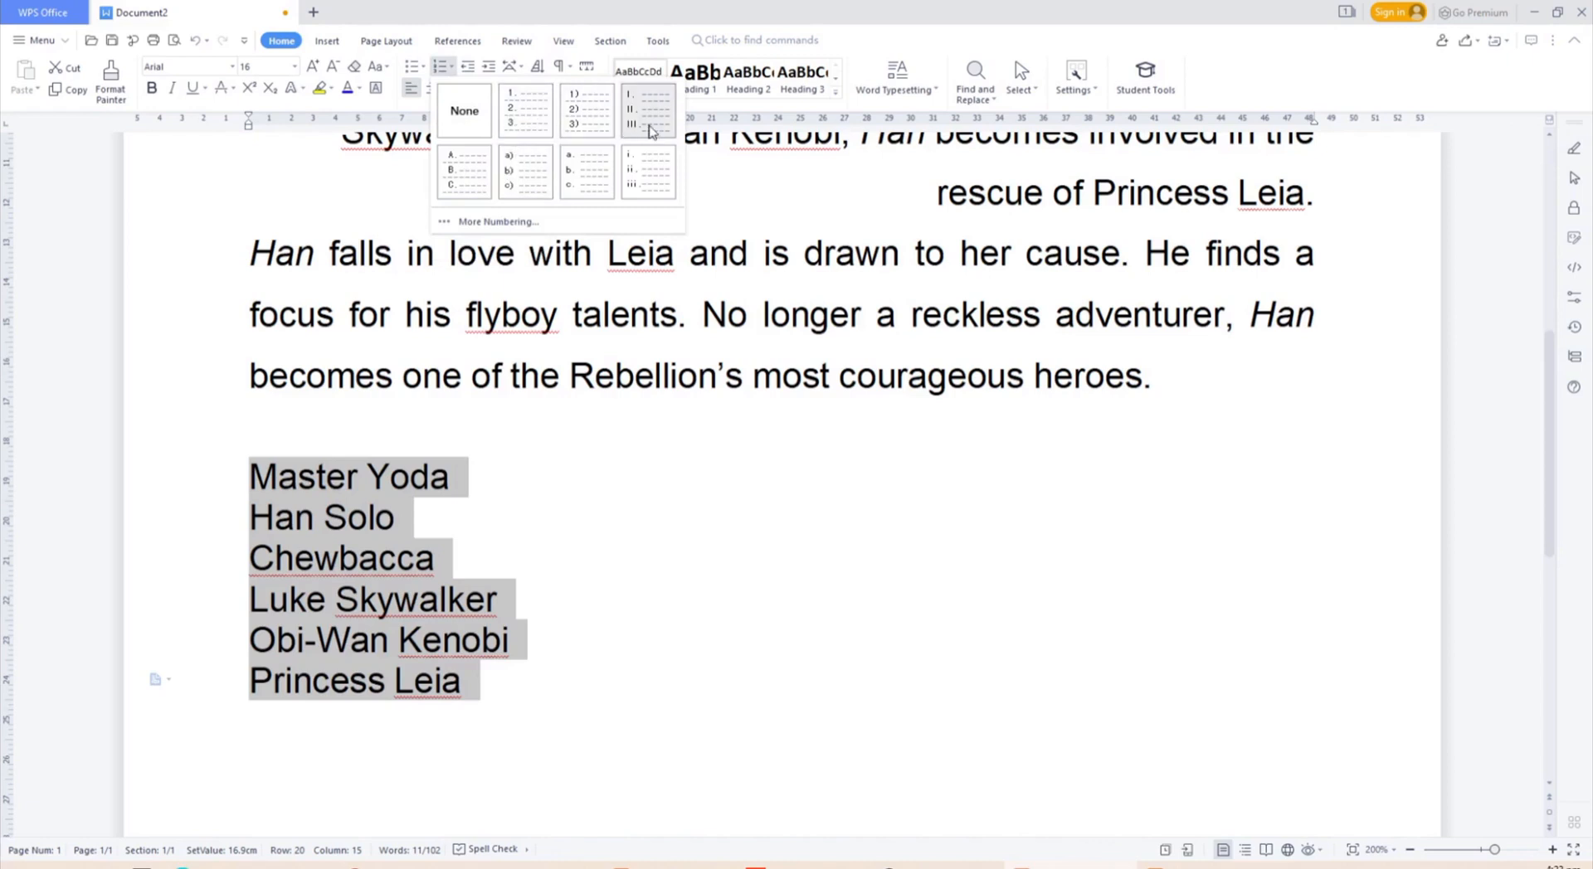
pyautogui.click(544, 135)
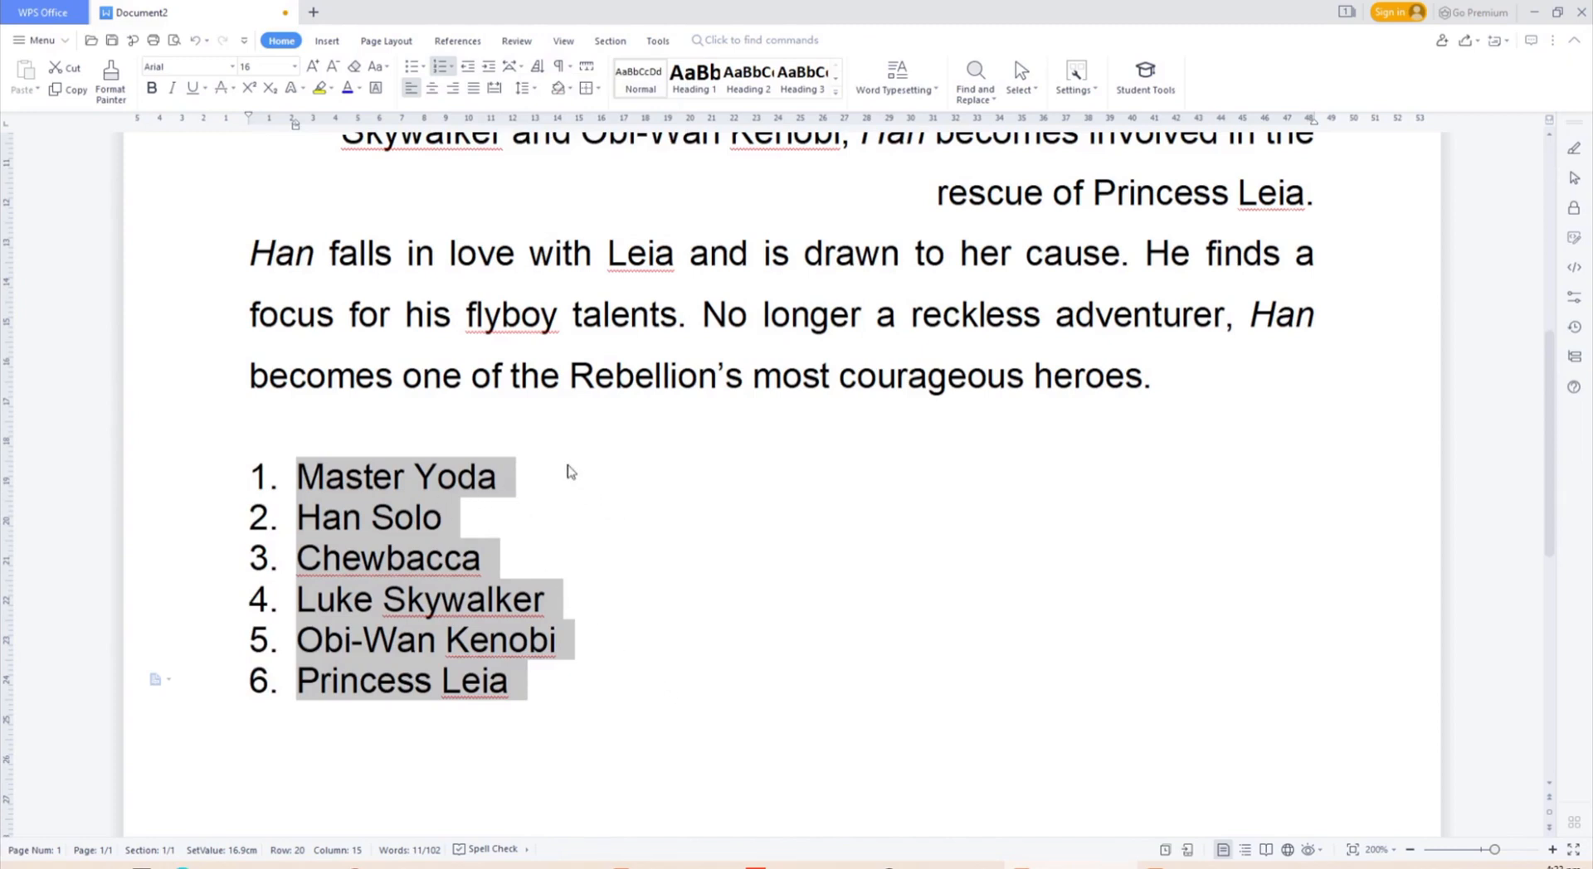
pyautogui.click(417, 640)
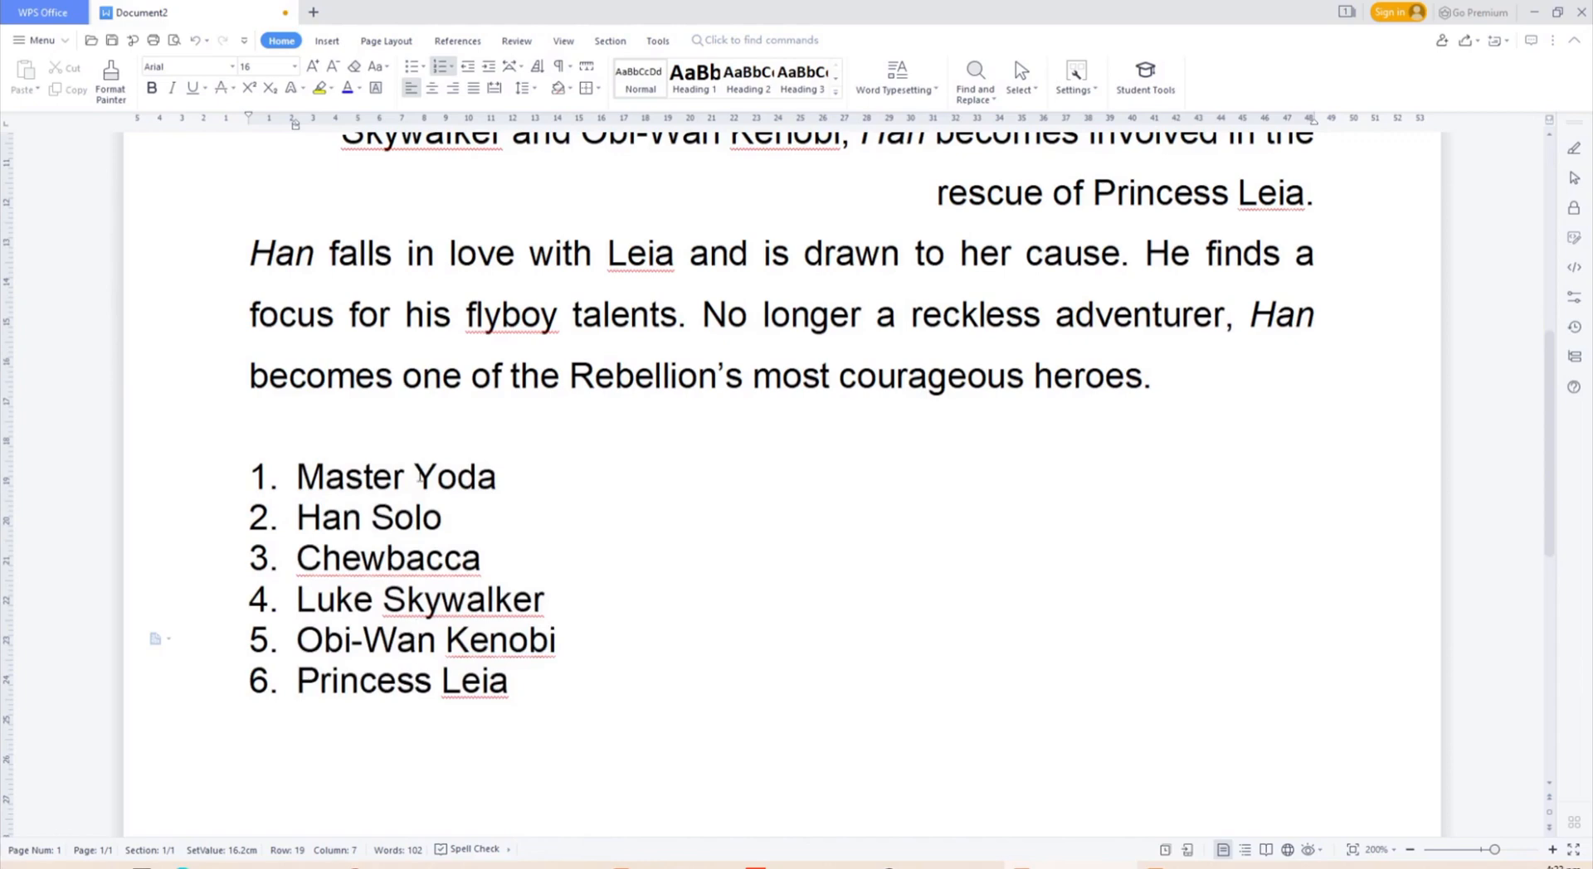
# - Read instruction 10 in the task document, try moving the Master Yoda text directly after Princess Leia, and undo it
pyautogui.hotkey('alt', 'Tab')
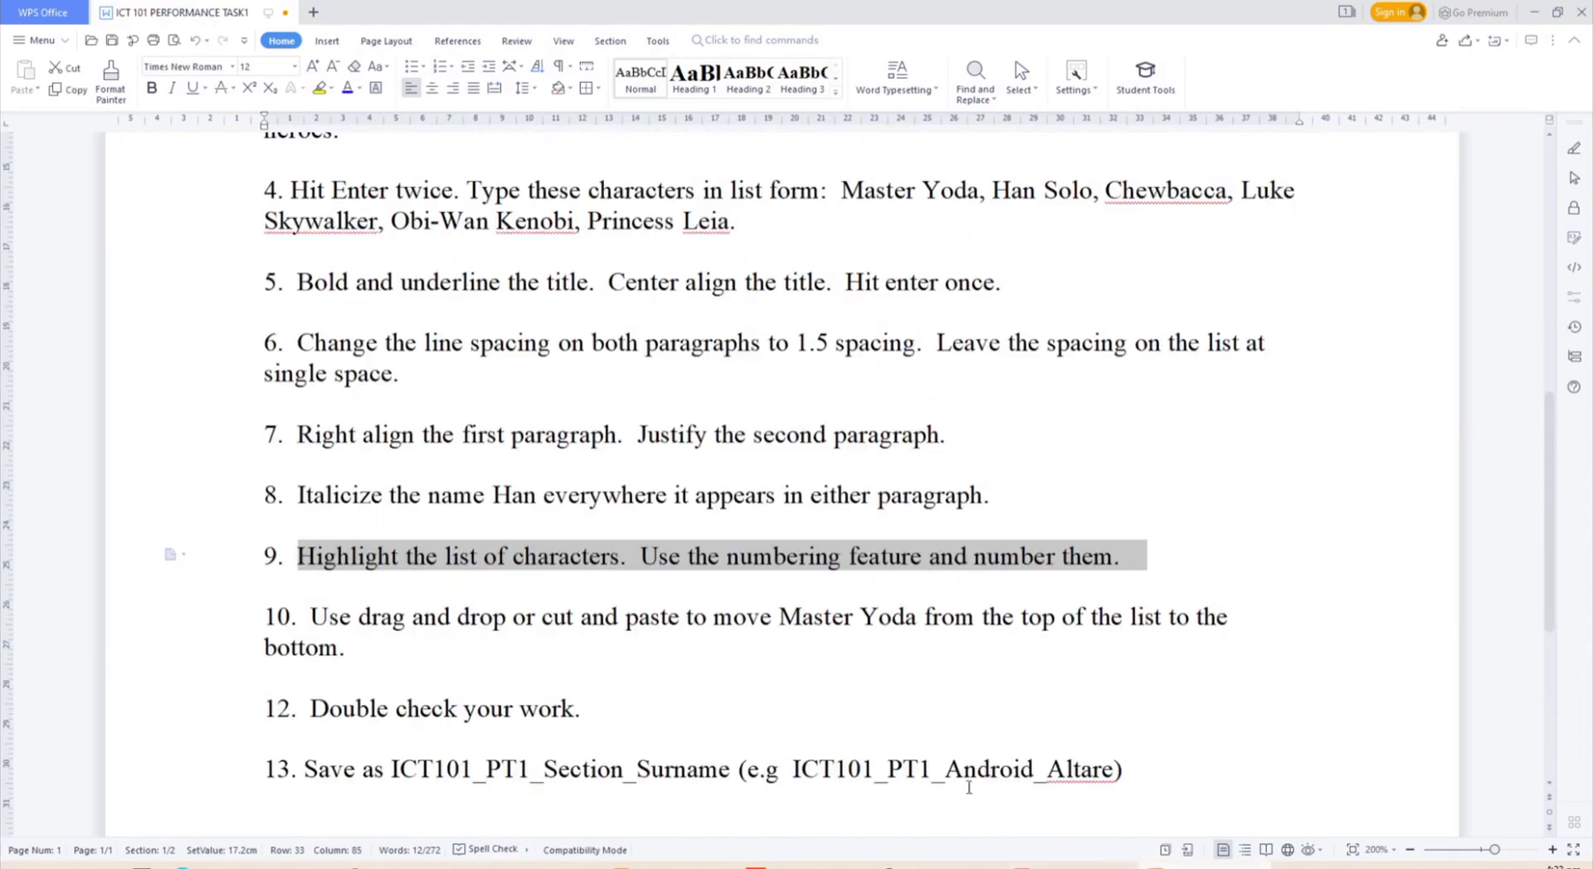
pyautogui.scroll(-1, 744, 660)
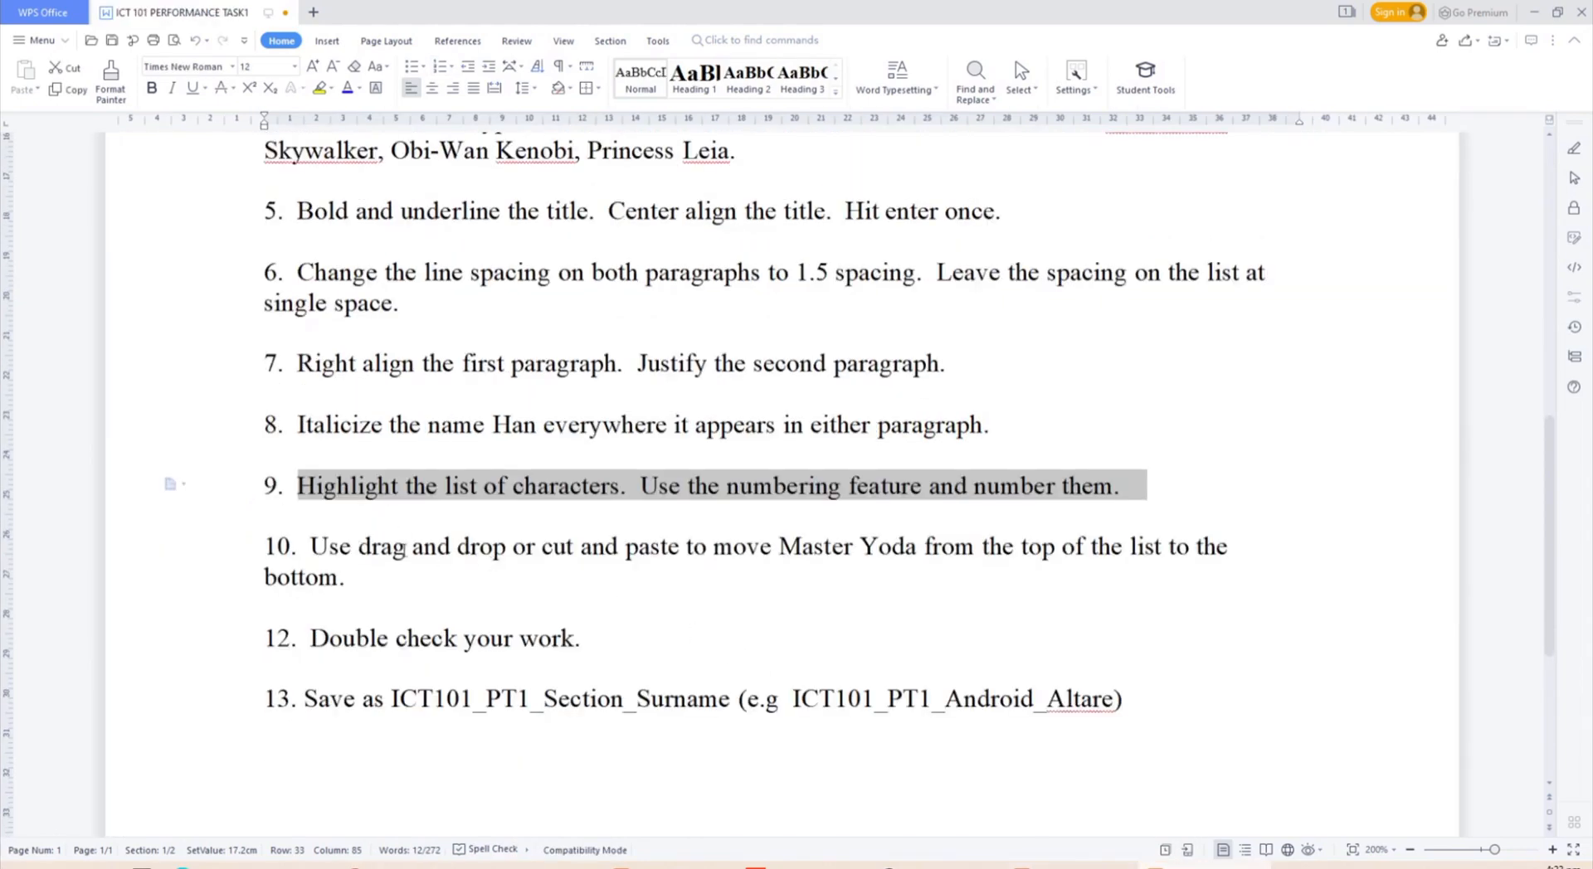
pyautogui.moveTo(328, 547); pyautogui.dragTo(1056, 563)
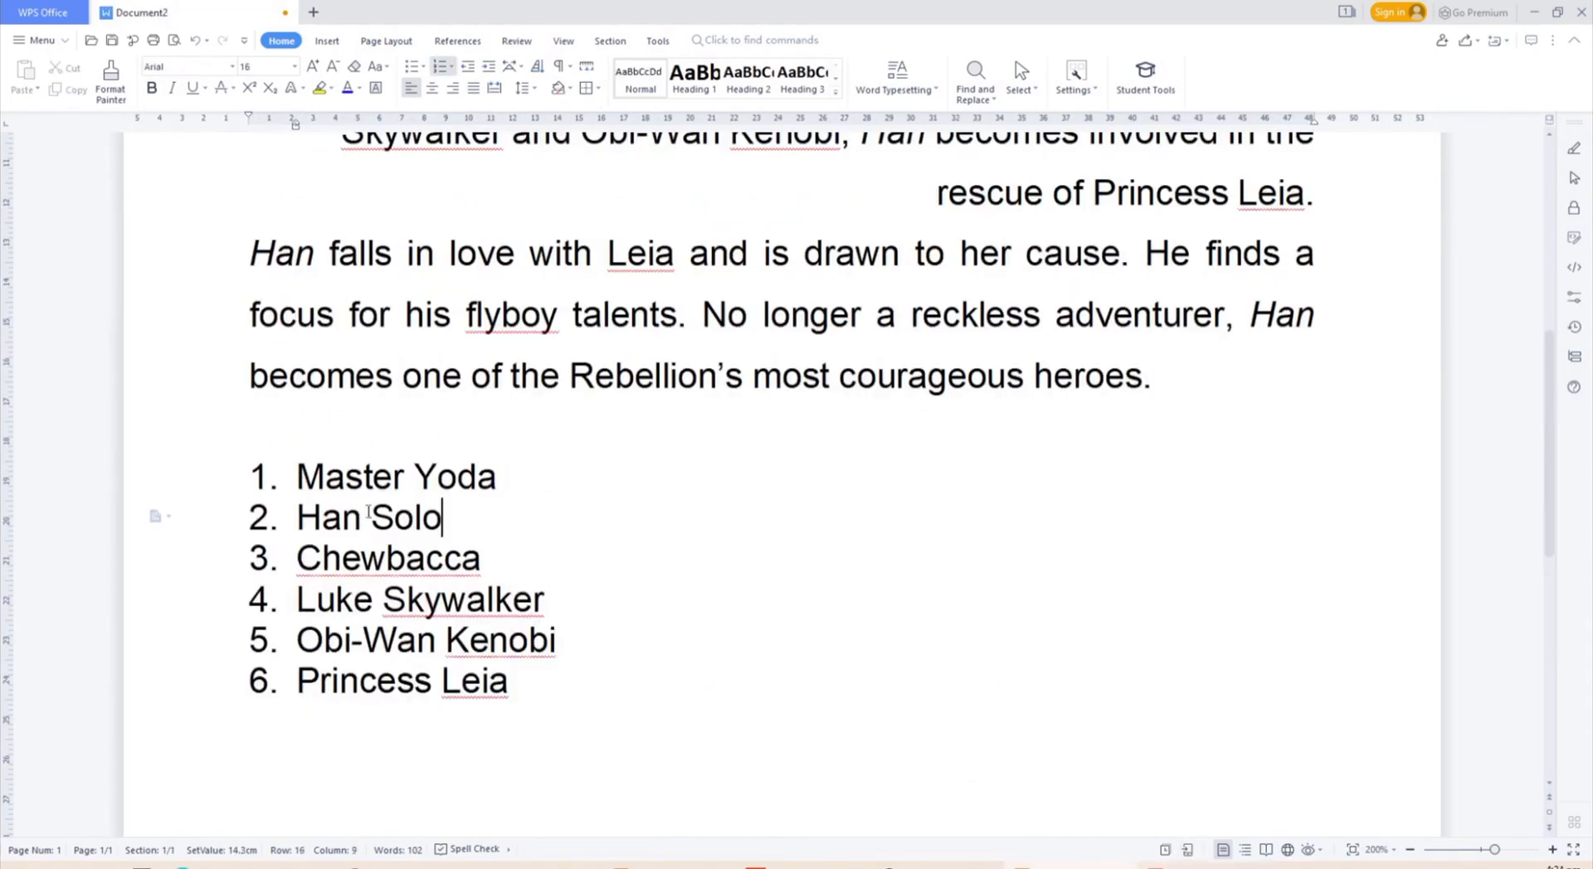
pyautogui.moveTo(297, 481); pyautogui.dragTo(526, 711)
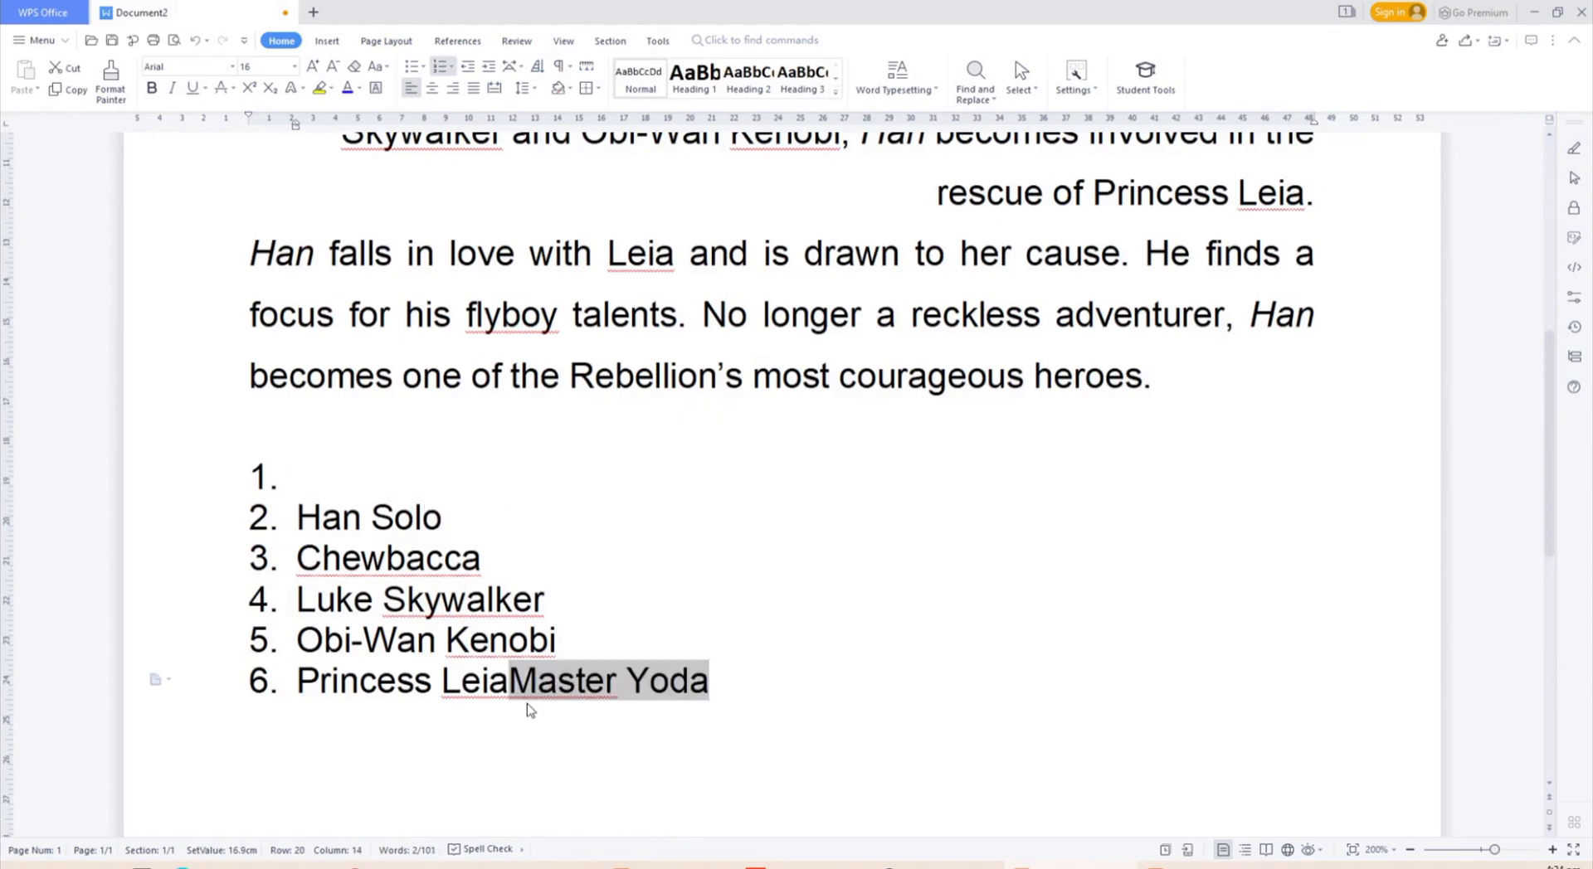
pyautogui.hotkey('ctrl', 'z')
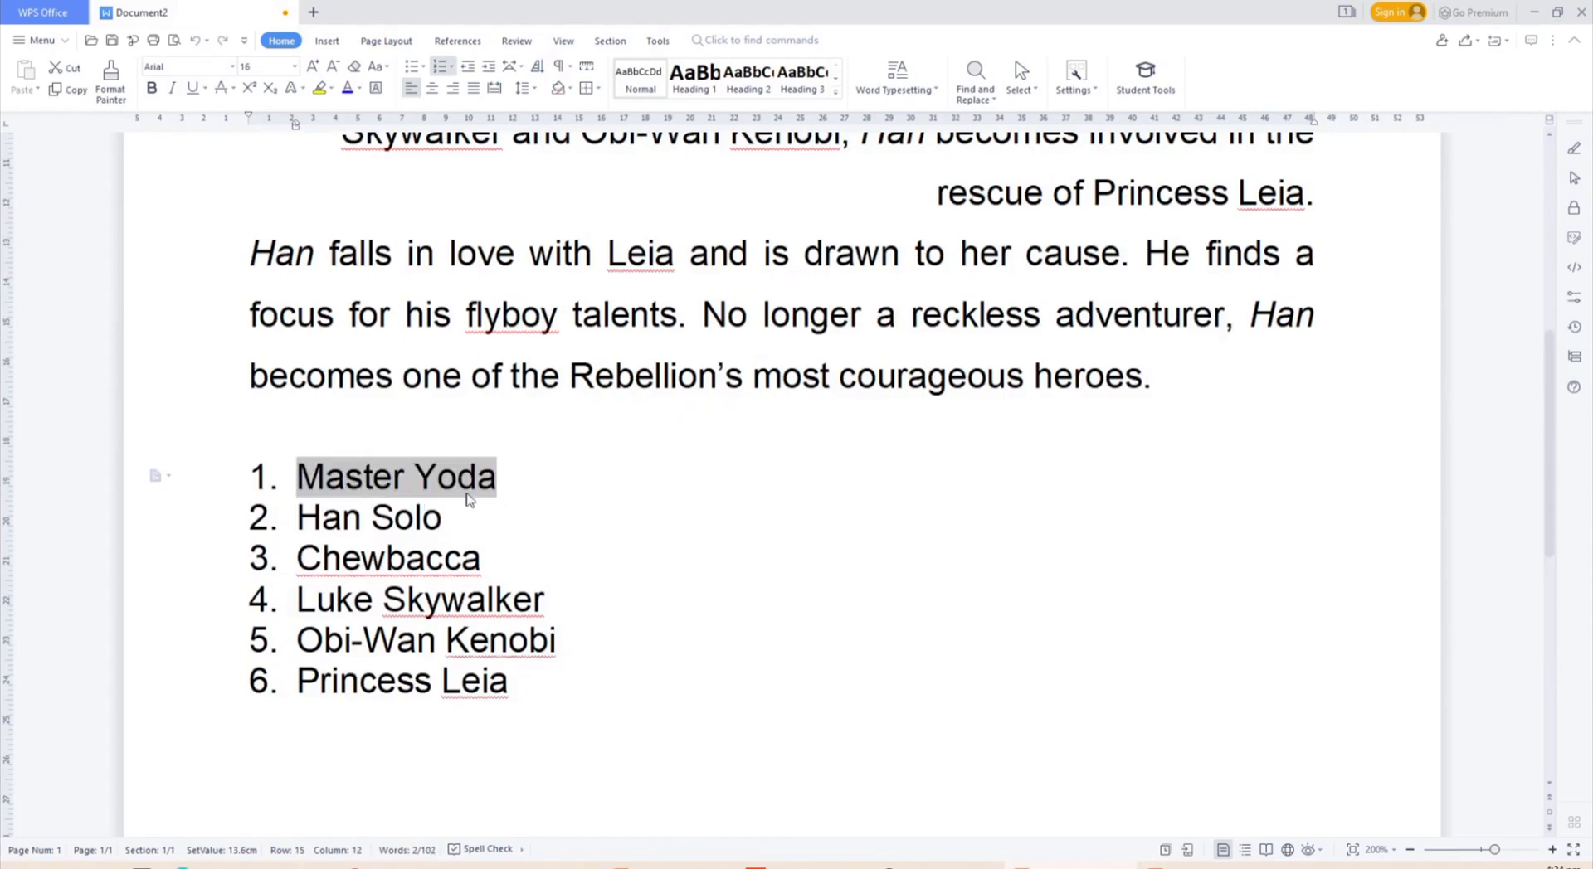
# - Try moving the whole Master Yoda item onto its own line after Princess Leia, removing the leftover empty item, and undo the move
pyautogui.click(608, 501)
pyautogui.moveTo(519, 479); pyautogui.dragTo(559, 780)
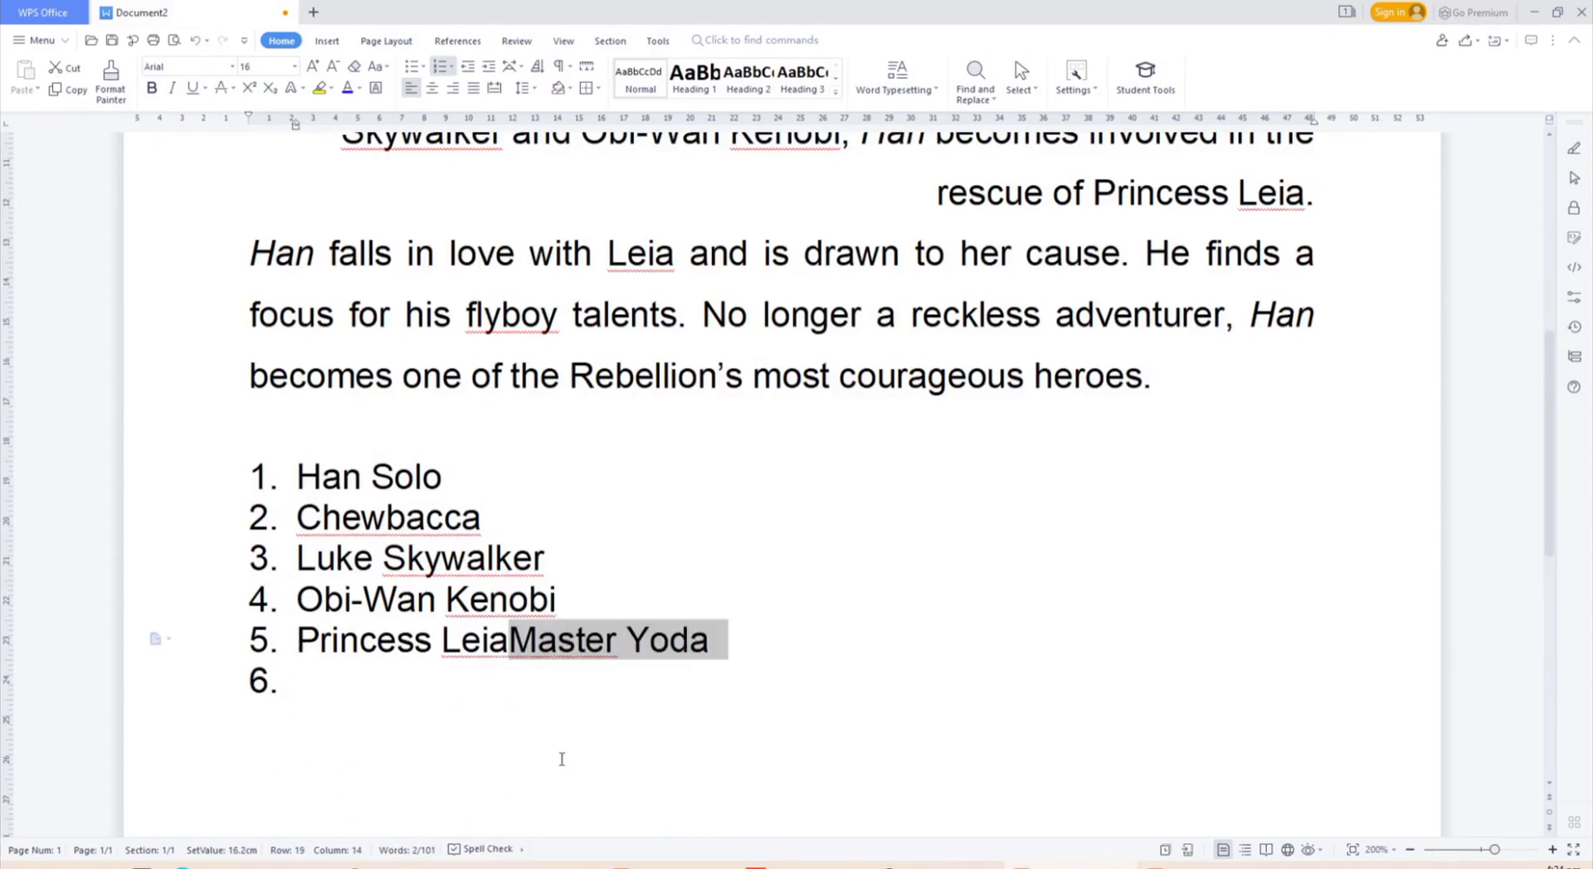
pyautogui.click(509, 644)
pyautogui.press('Return')
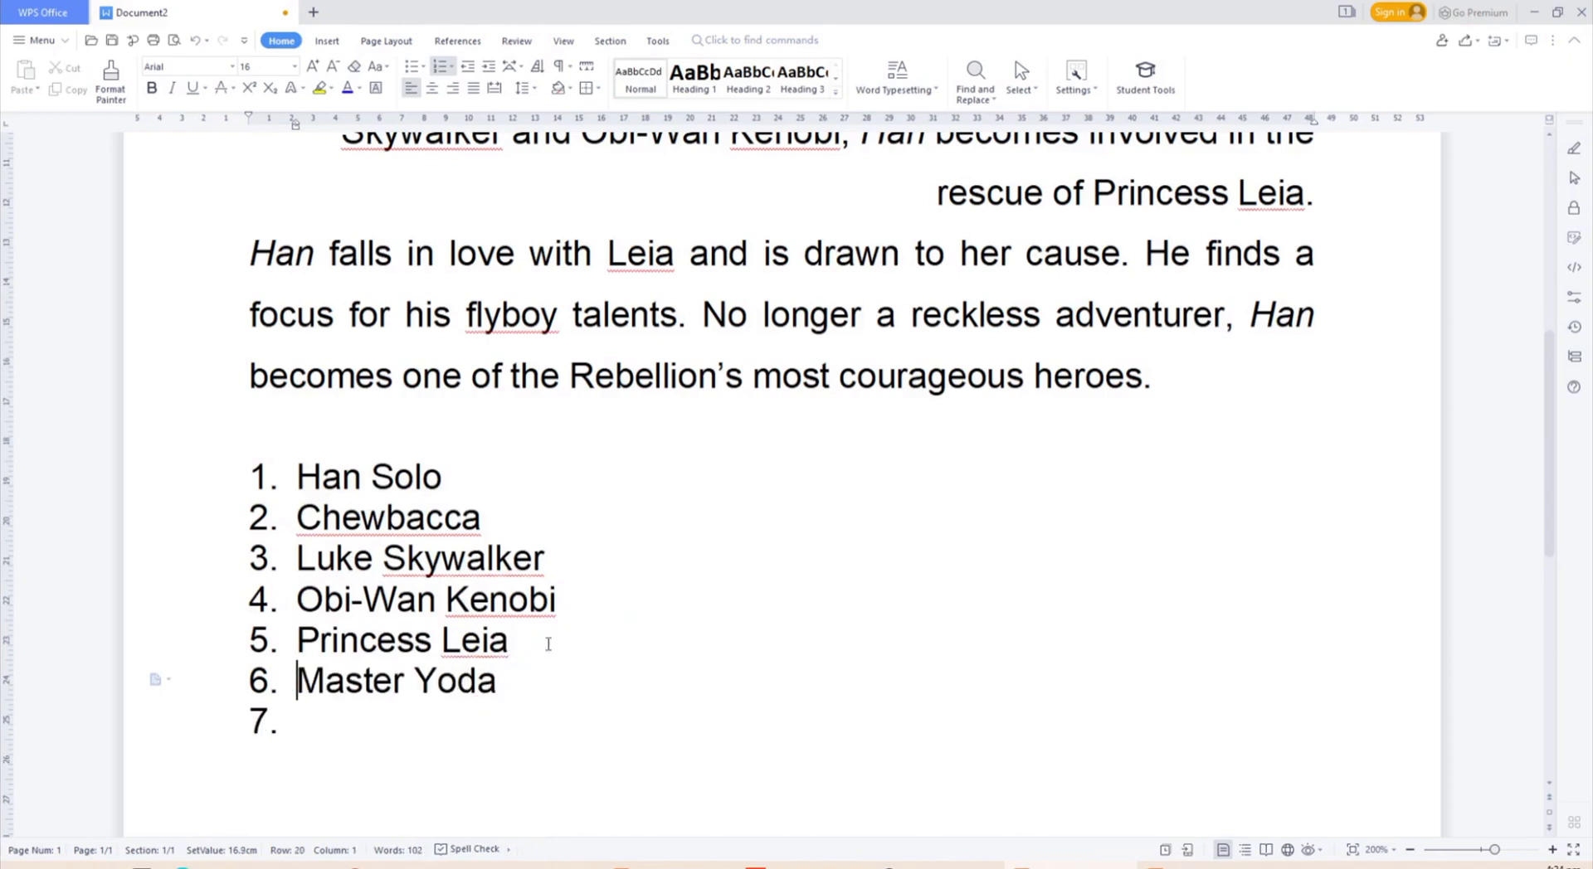
pyautogui.click(523, 700)
pyautogui.press('Delete')
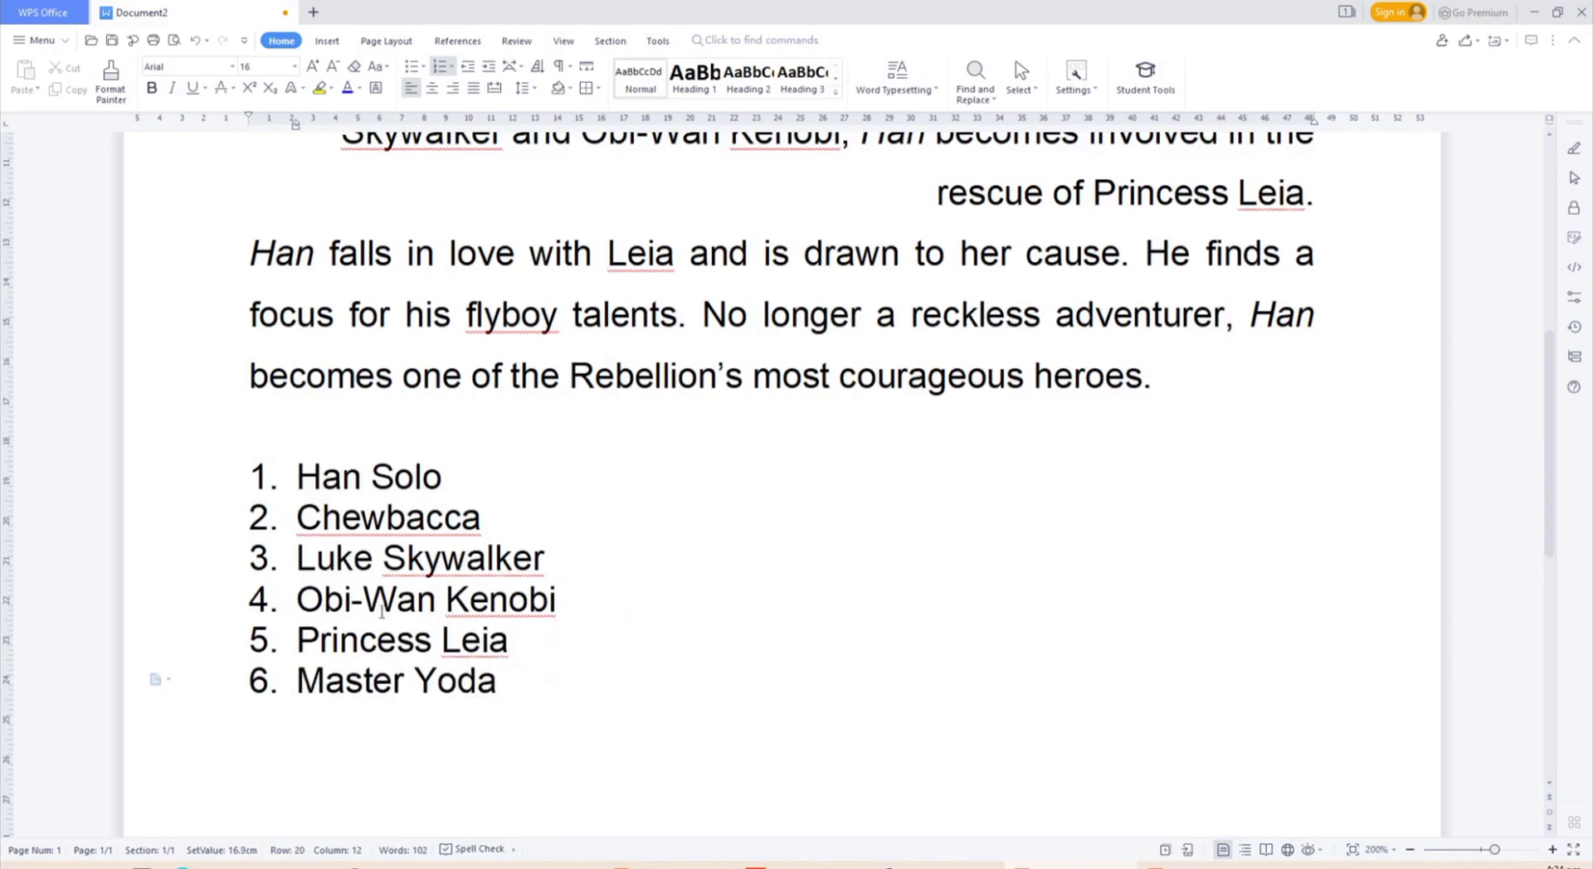
pyautogui.hotkey('ctrl', 'z')
pyautogui.hotkey('ctrl', 'z')
pyautogui.hotkey('ctrl', 'z')
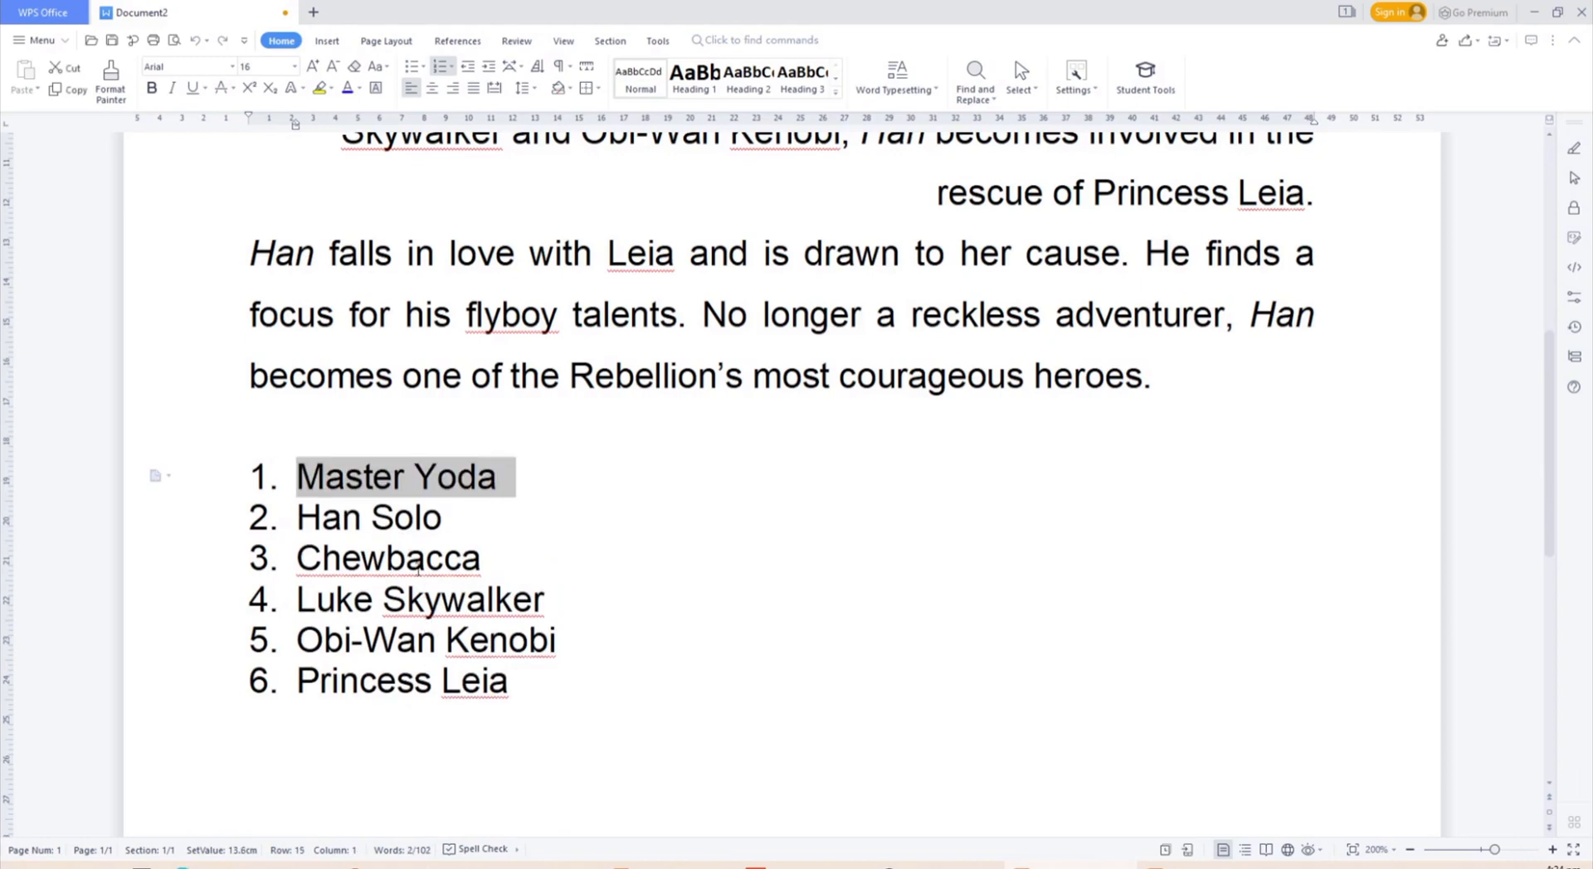
# - Cut Master Yoda from the top of the list, paste it as a new item after Princess Leia, and remove the empty item below
pyautogui.hotkey('ctrl', 'x')
pyautogui.click(563, 655)
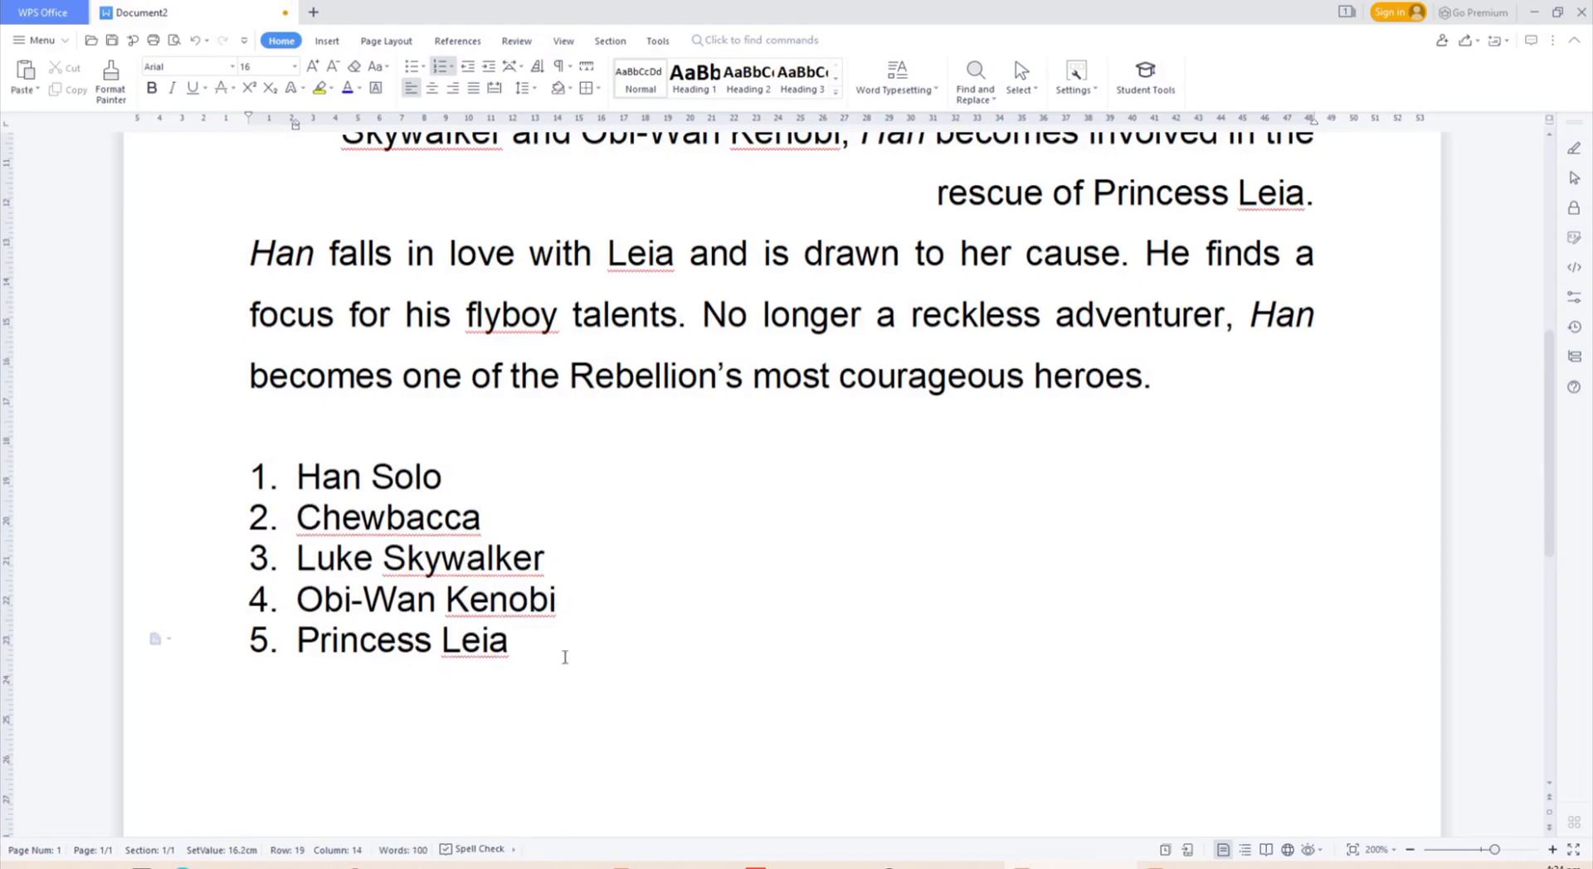
pyautogui.press('Return')
pyautogui.hotkey('ctrl', 'v')
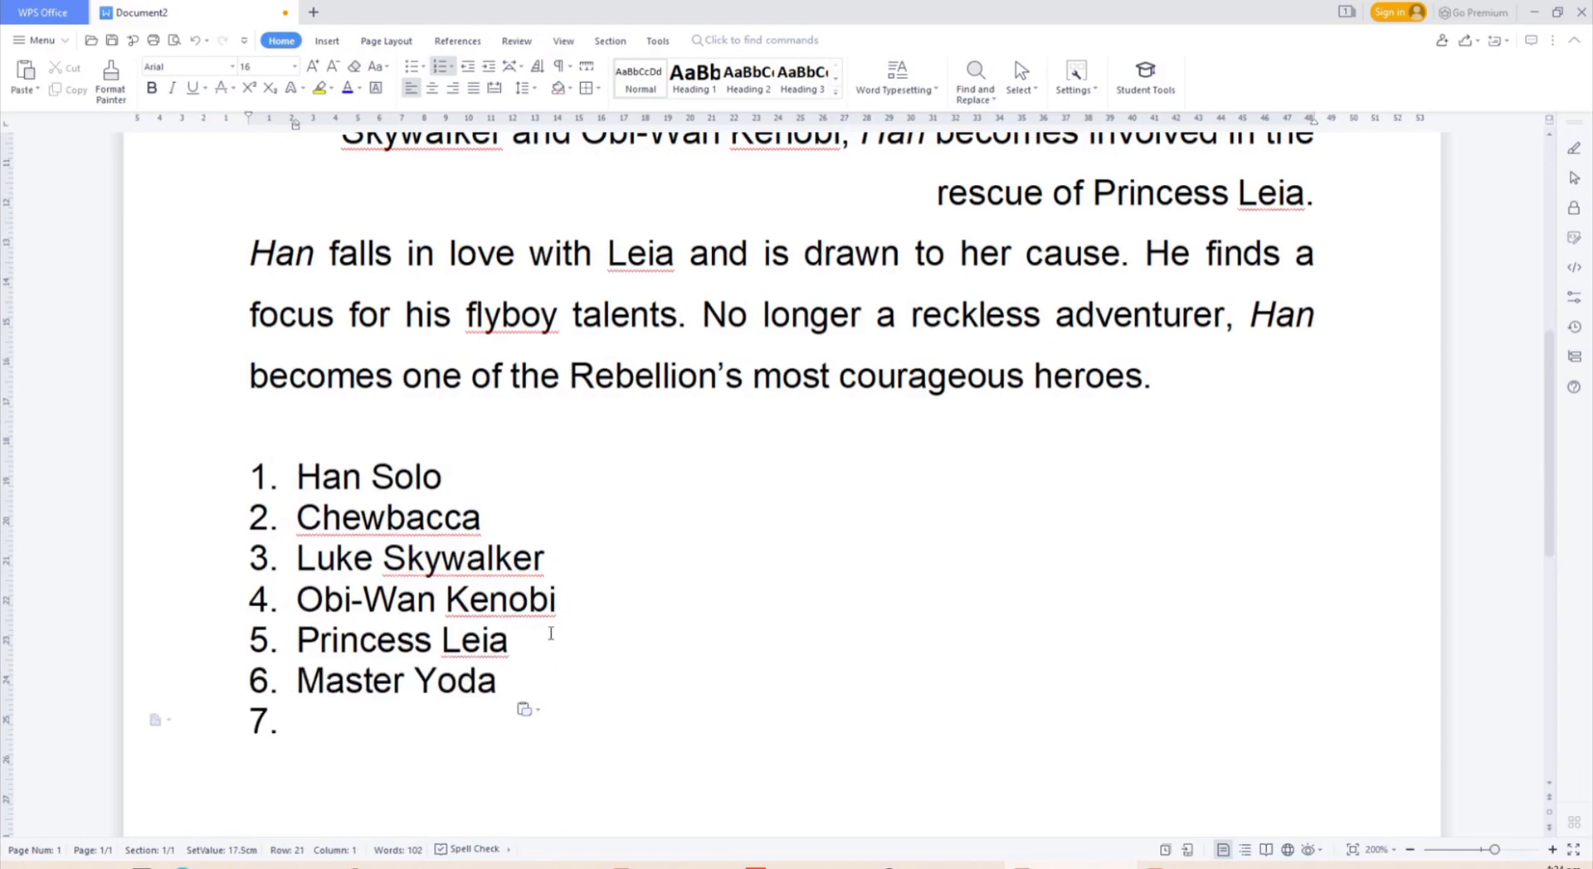
pyautogui.press('BackSpace')
pyautogui.press('BackSpace')
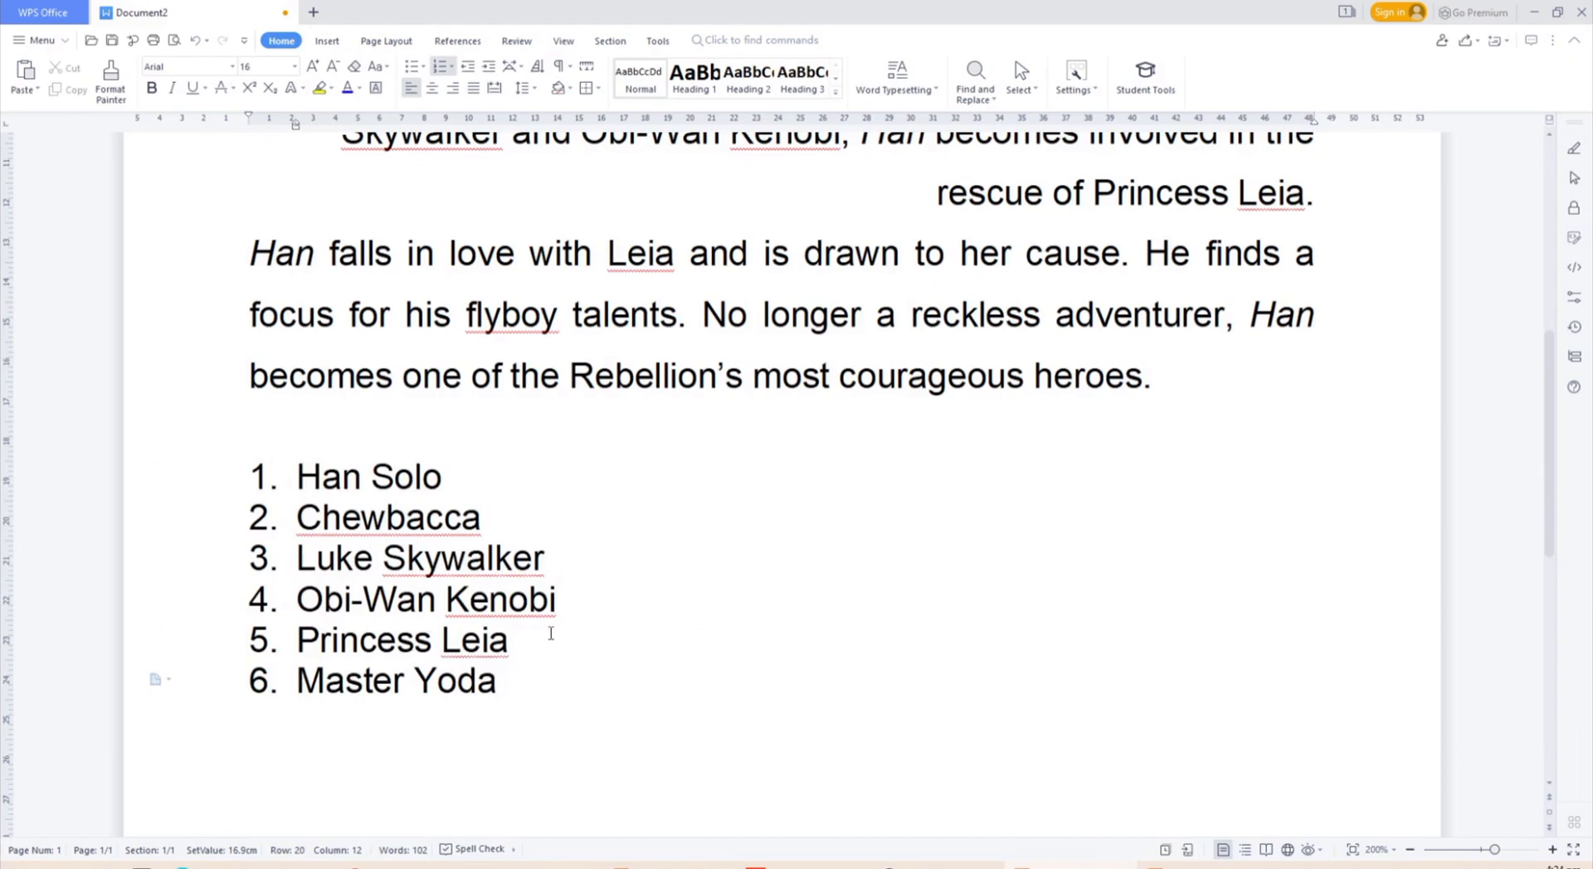
# - Delete the Master Yoda text from the last list item, and undo back to the list with Master Yoda first
pyautogui.press('BackSpace')
pyautogui.press('BackSpace')
pyautogui.press('BackSpace')
pyautogui.press('BackSpace')
pyautogui.press('BackSpace')
pyautogui.press('BackSpace')
pyautogui.press('BackSpace')
pyautogui.press('BackSpace')
pyautogui.press('BackSpace')
pyautogui.press('BackSpace')
pyautogui.press('BackSpace')
pyautogui.press('BackSpace')
pyautogui.press('BackSpace')
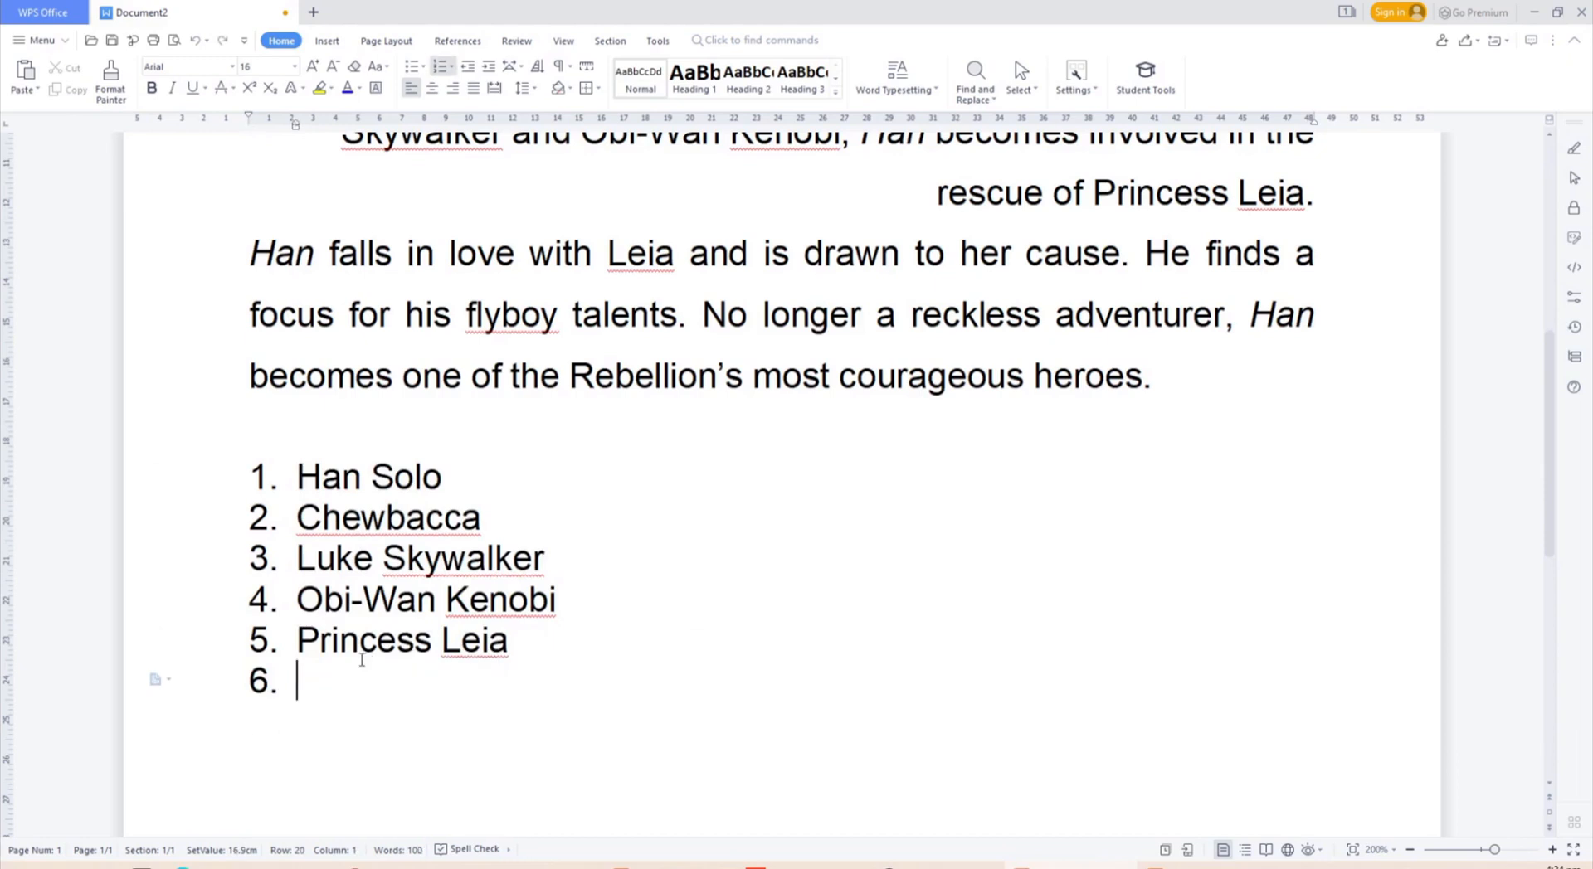
pyautogui.hotkey('ctrl', 'z')
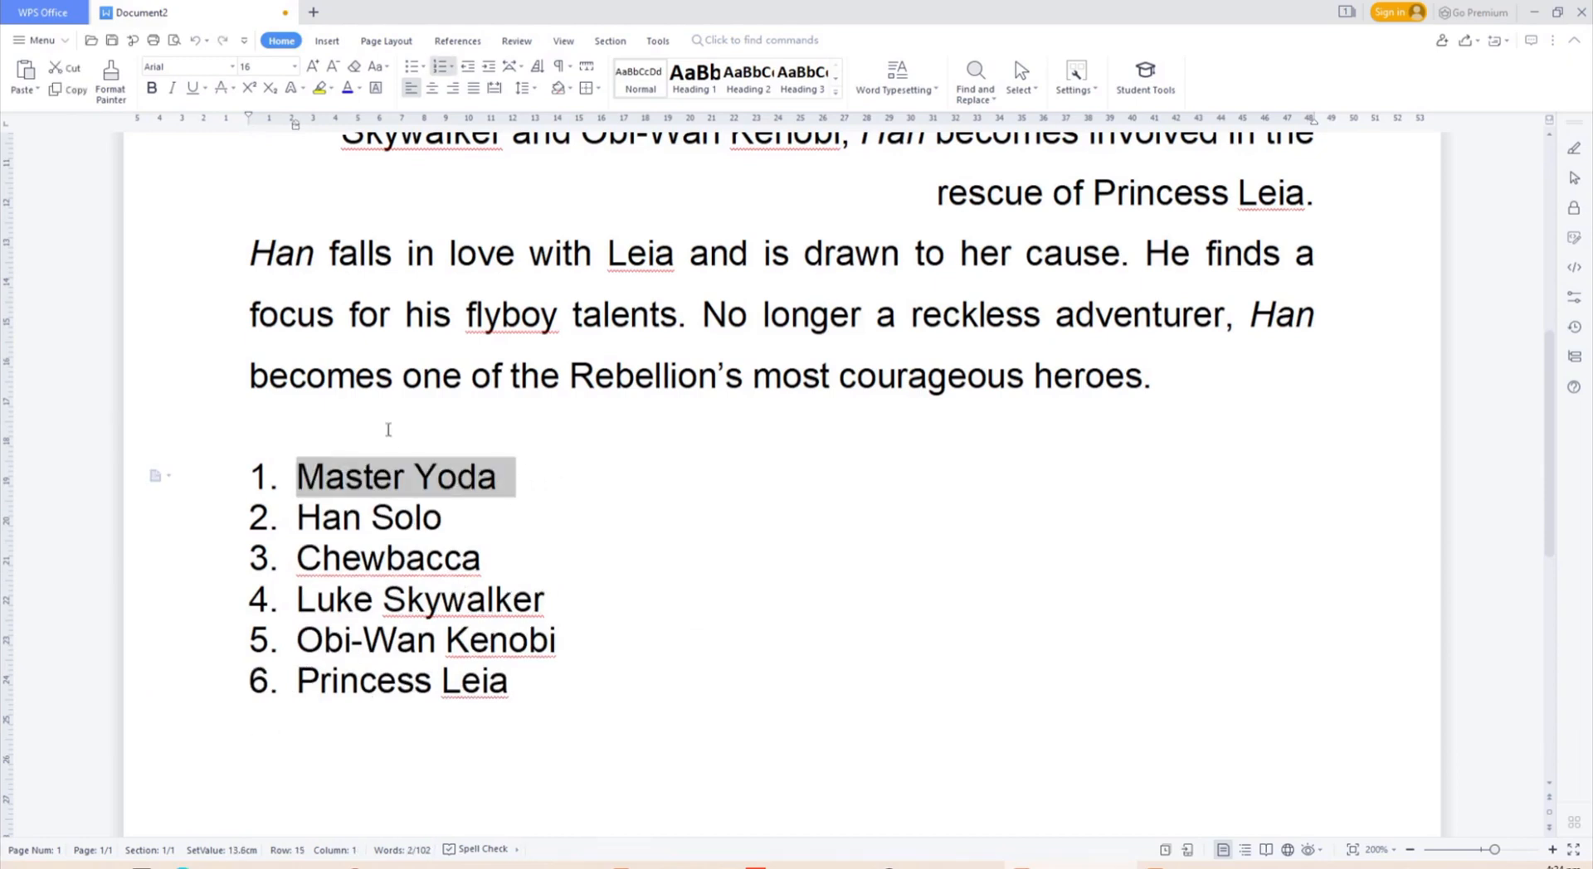
# - Try moving only the Master Yoda text to a separate item after Princess Leia, and undo the change
pyautogui.click(348, 441)
pyautogui.moveTo(292, 479); pyautogui.dragTo(287, 717)
pyautogui.hotkey('ctrl', 'z')
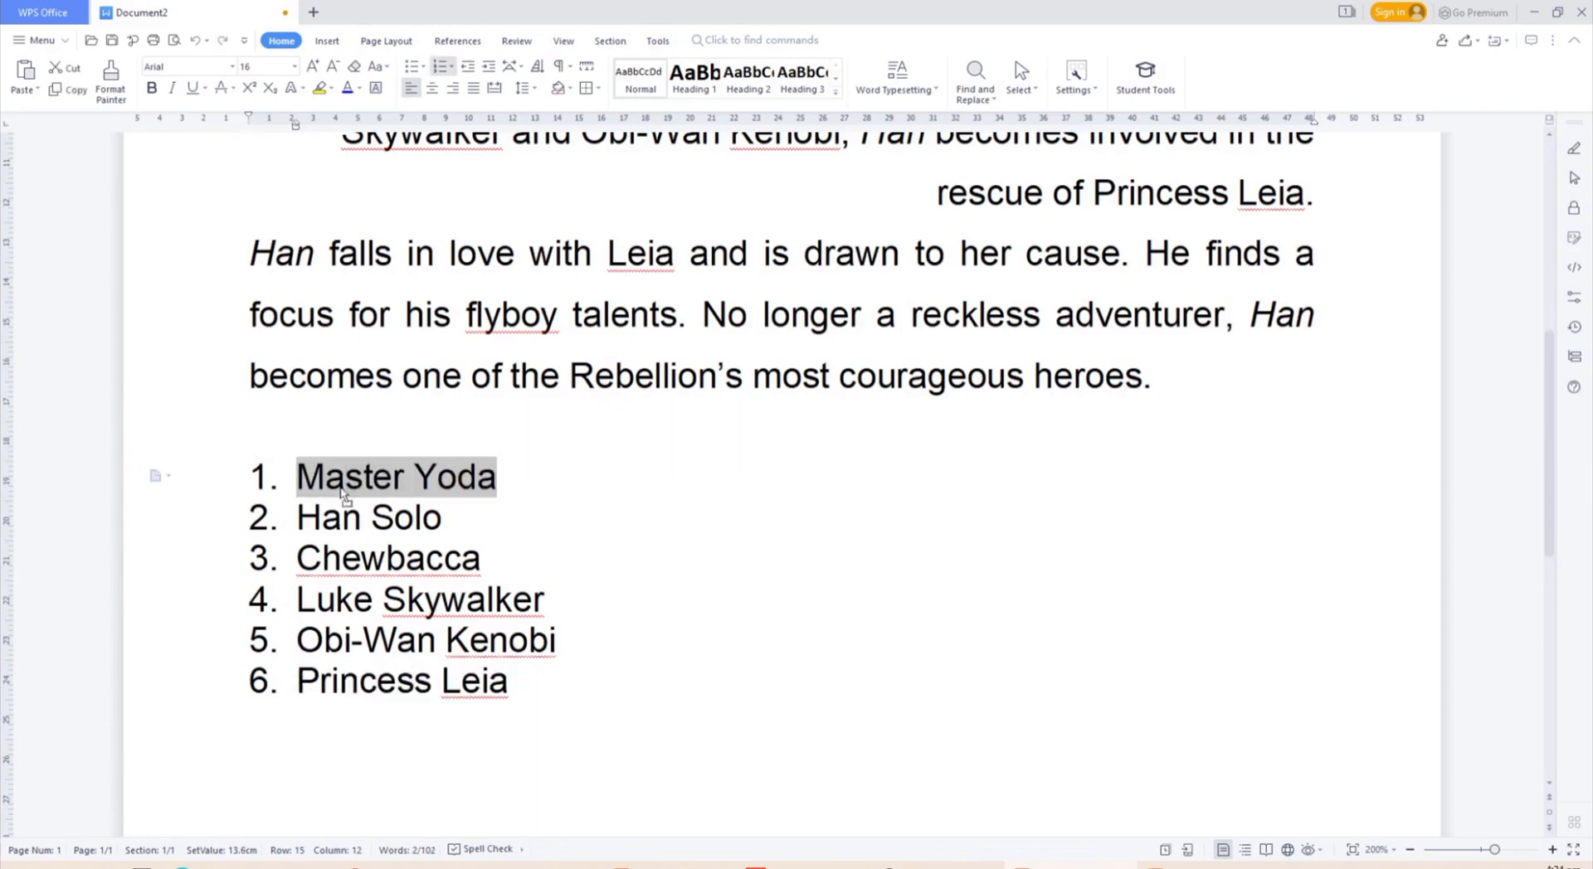
pyautogui.moveTo(567, 734); pyautogui.dragTo(518, 682)
pyautogui.click(509, 680)
pyautogui.press('Return')
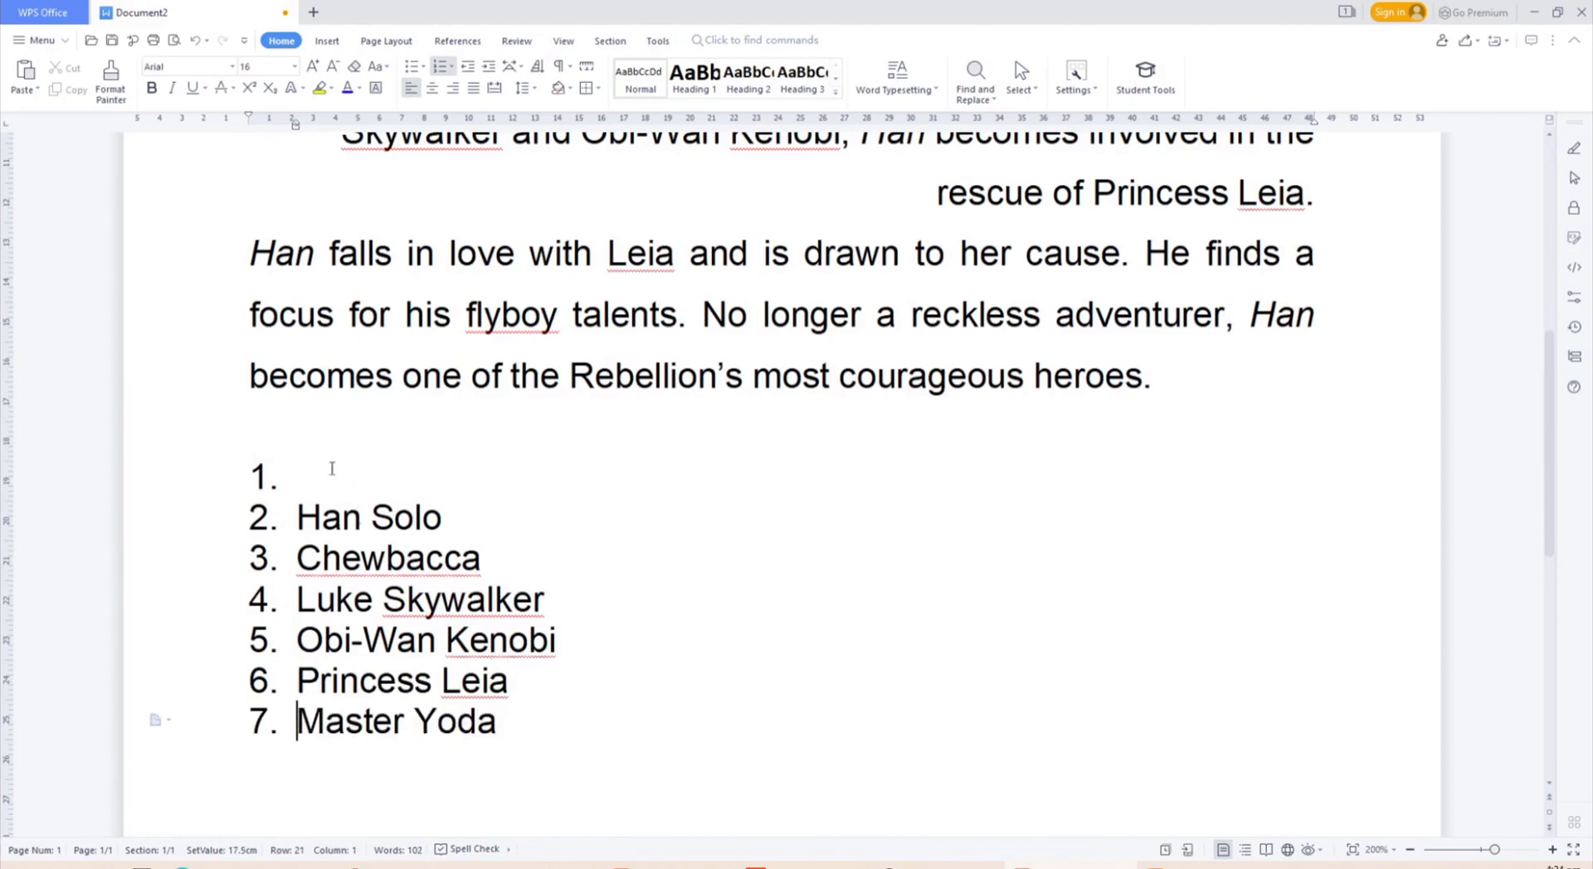
pyautogui.hotkey('ctrl', 'z')
pyautogui.hotkey('ctrl', 'z')
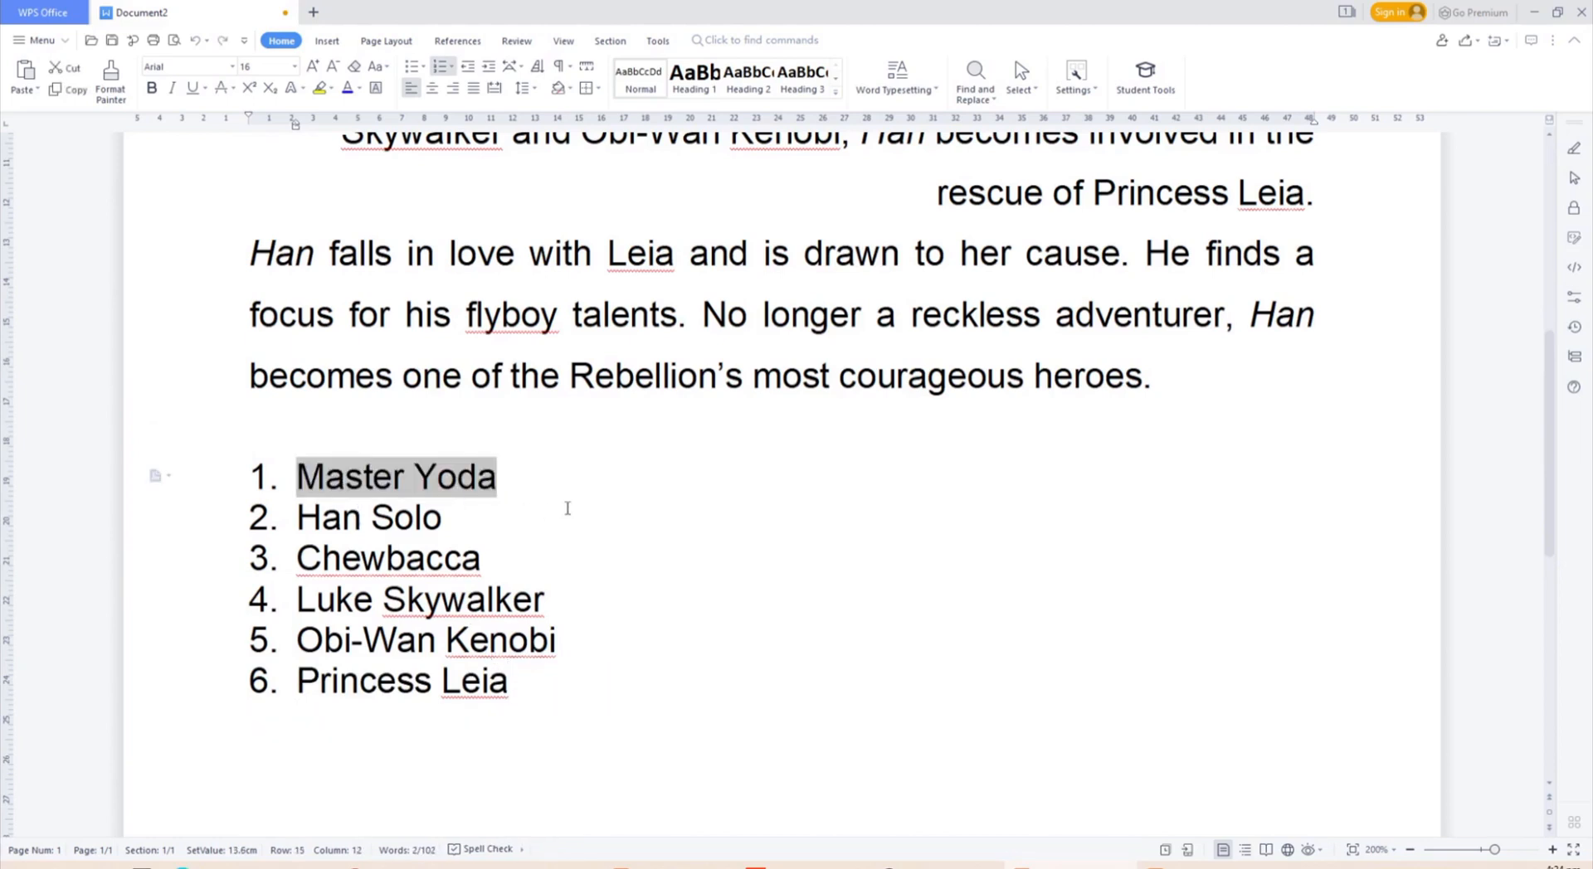
# - Cut Master Yoda from the first list item and remove the emptied item's number
pyautogui.rightClick(435, 492)
pyautogui.click(507, 500)
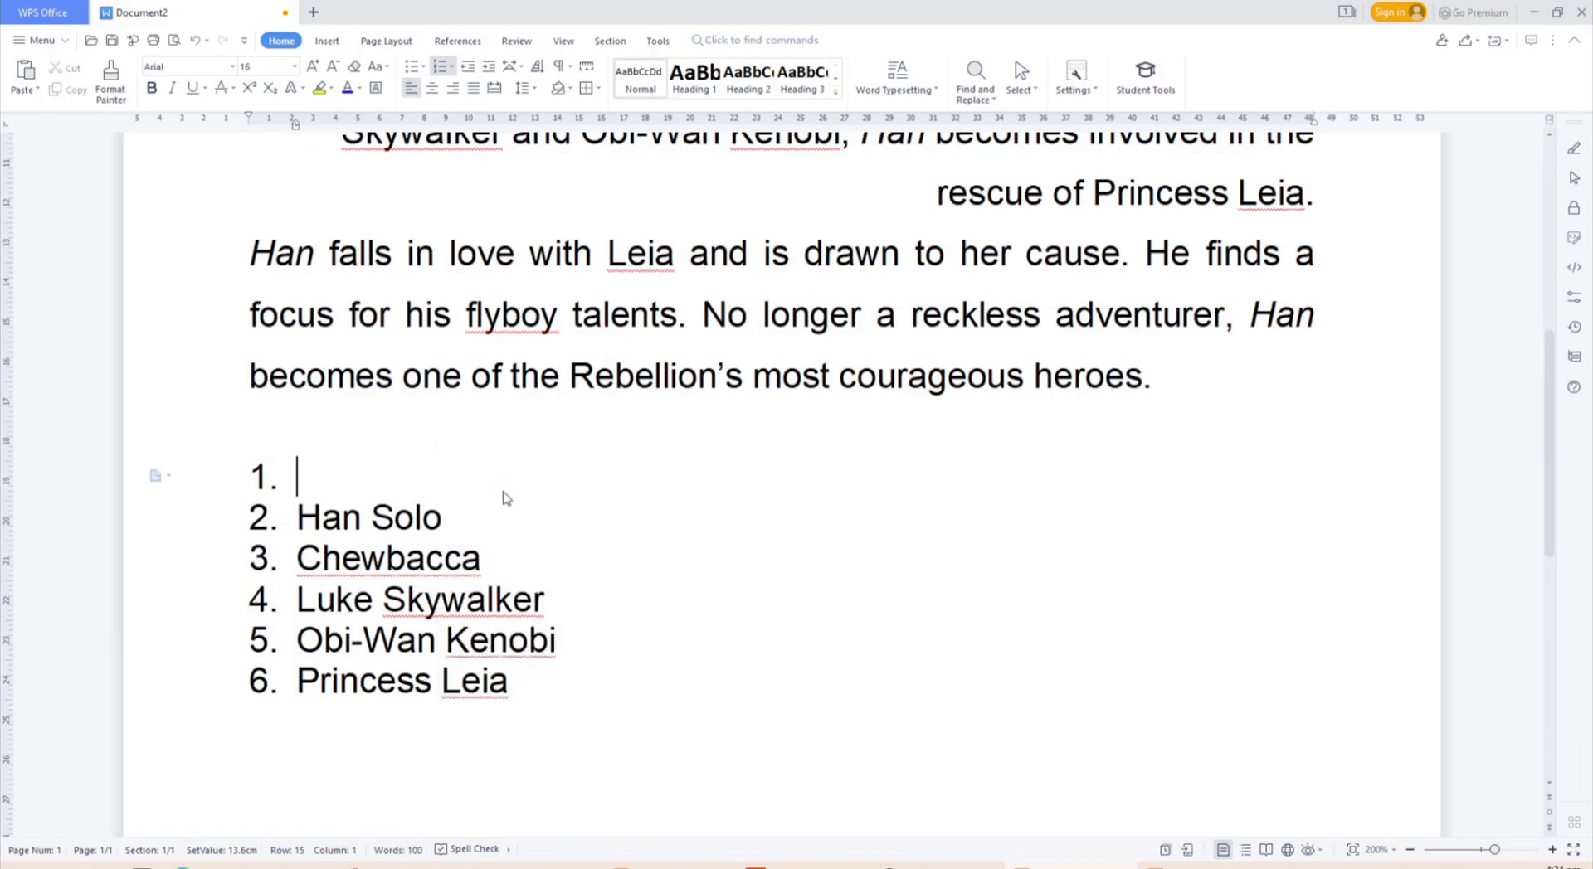
pyautogui.press('BackSpace')
pyautogui.press('BackSpace')
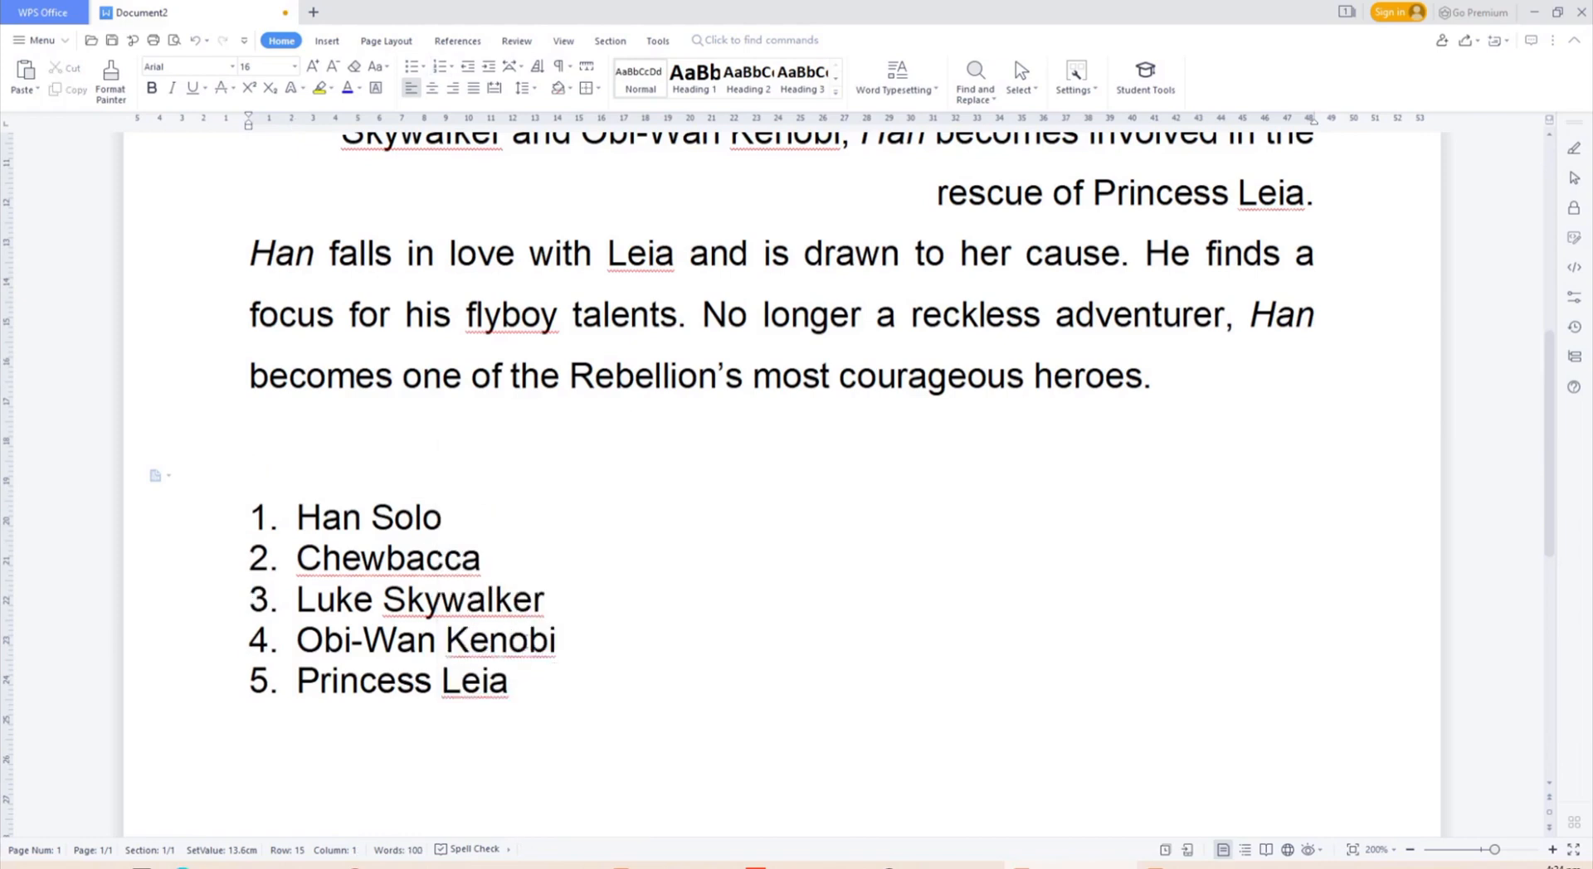
# - Add a sixth item to the numbered list after Princess Leia and paste the cut Master Yoda text into it
pyautogui.click(547, 652)
pyautogui.press('Return')
pyautogui.rightClick(401, 674)
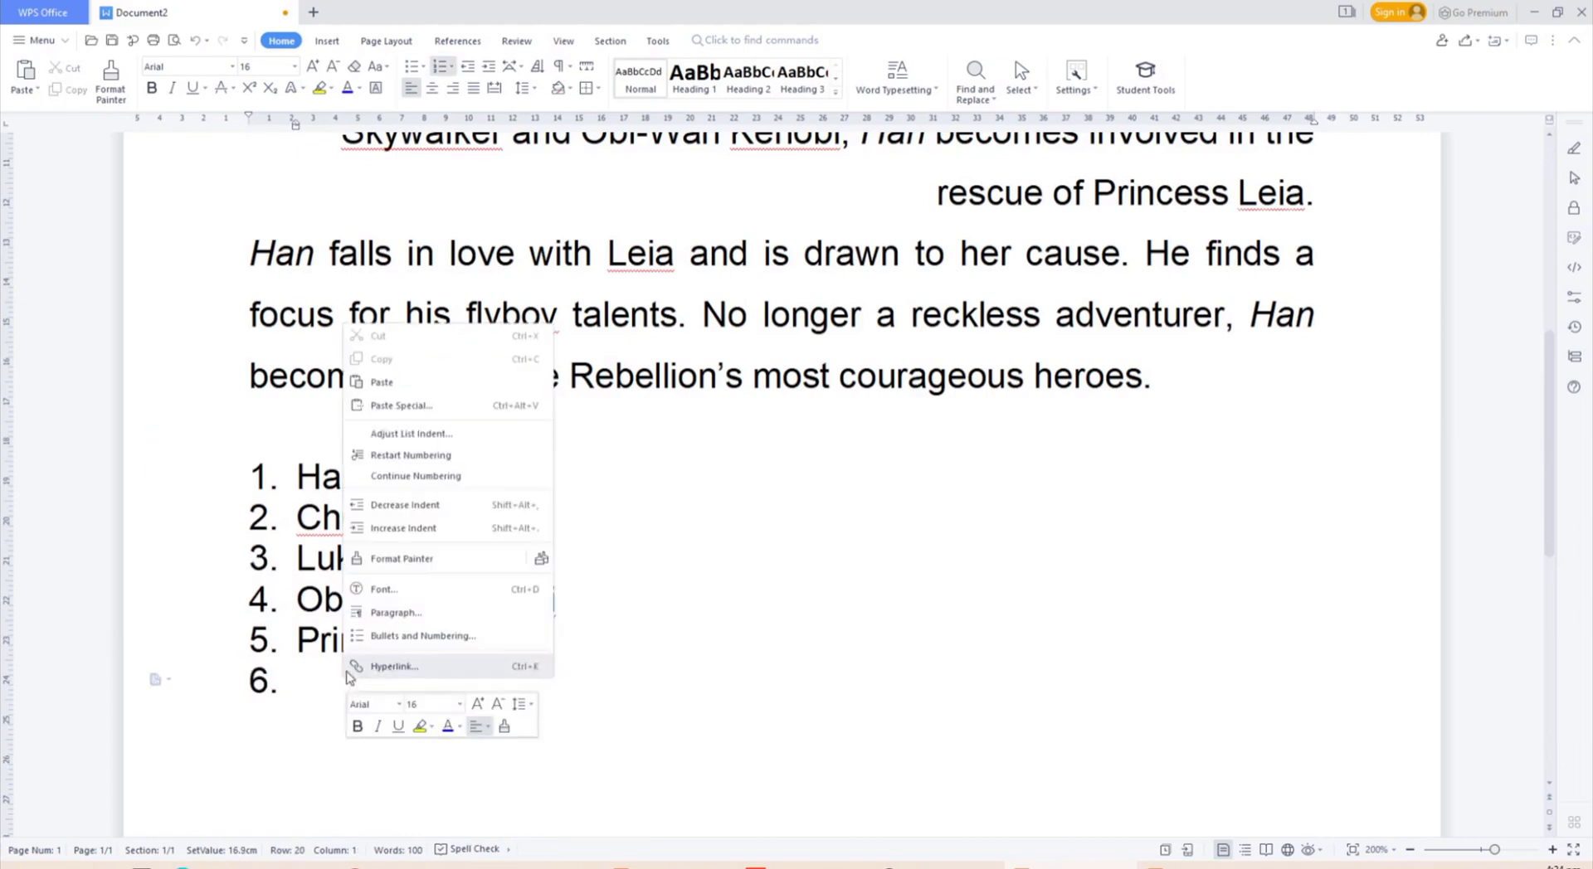
pyautogui.click(390, 409)
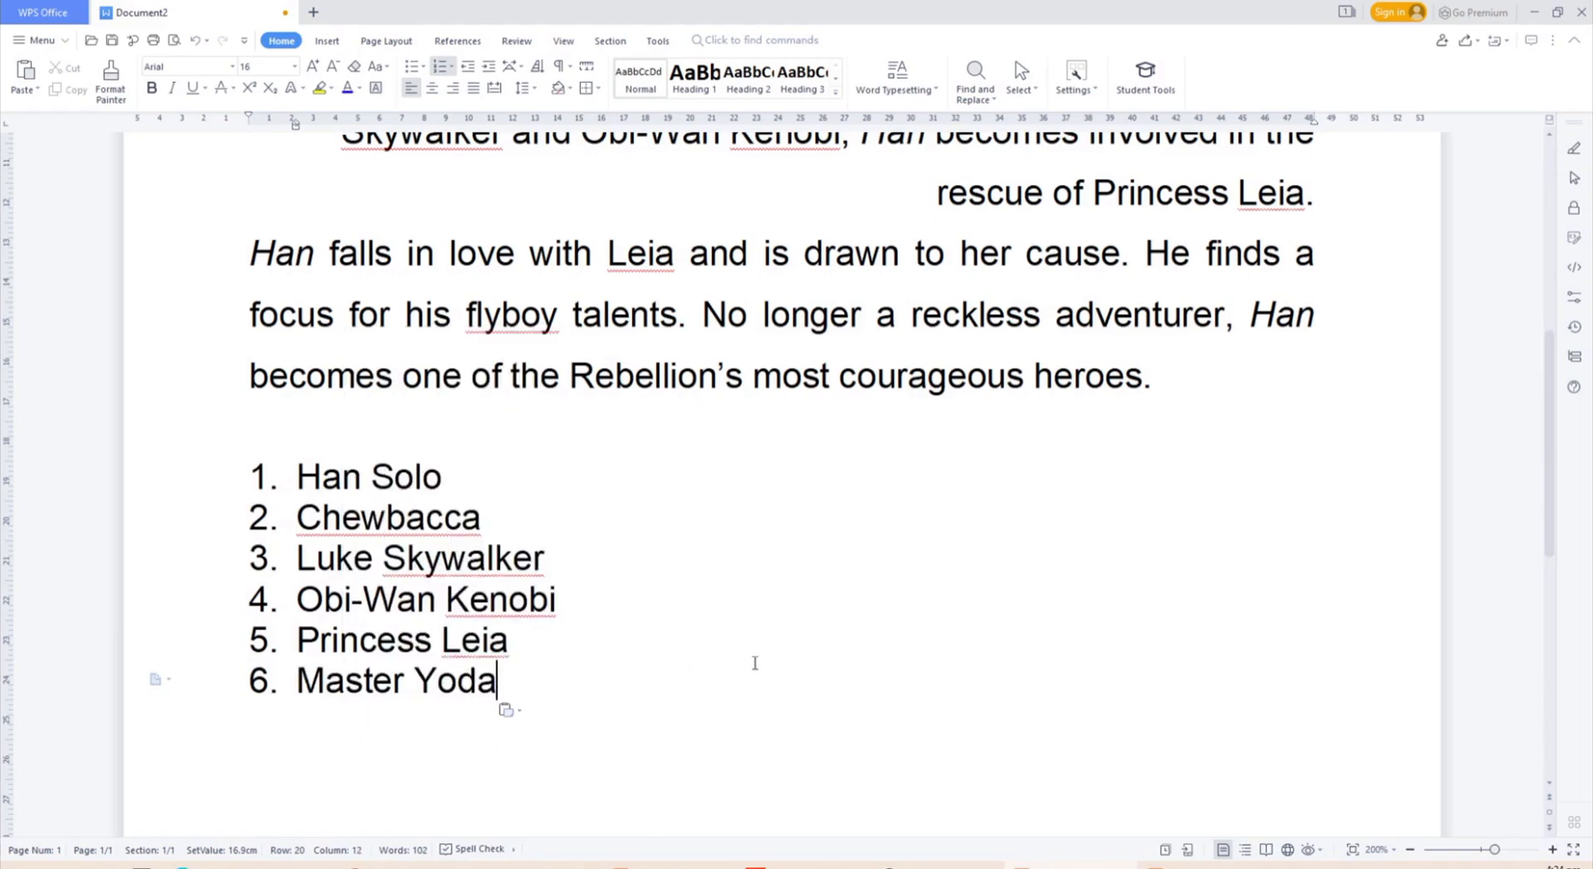
# - Check the finished page against the task instructions and highlight the whole numbered character list in yellow
pyautogui.press('ctrl')
pyautogui.scroll(6, 714, 622)
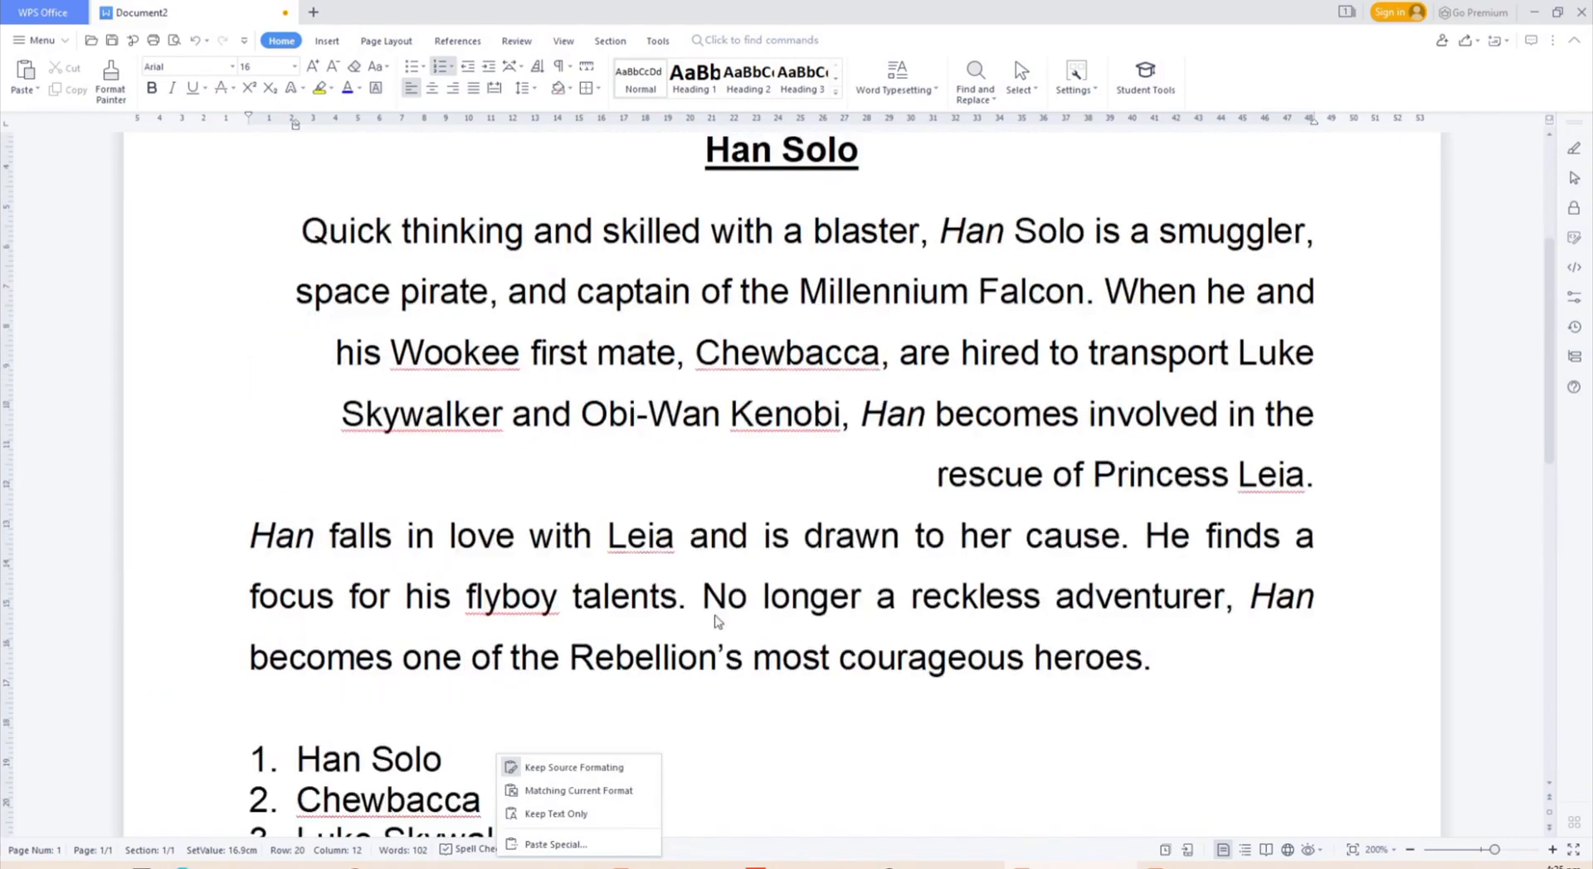
pyautogui.scroll(-5, 716, 616)
pyautogui.scroll(-4, 716, 614)
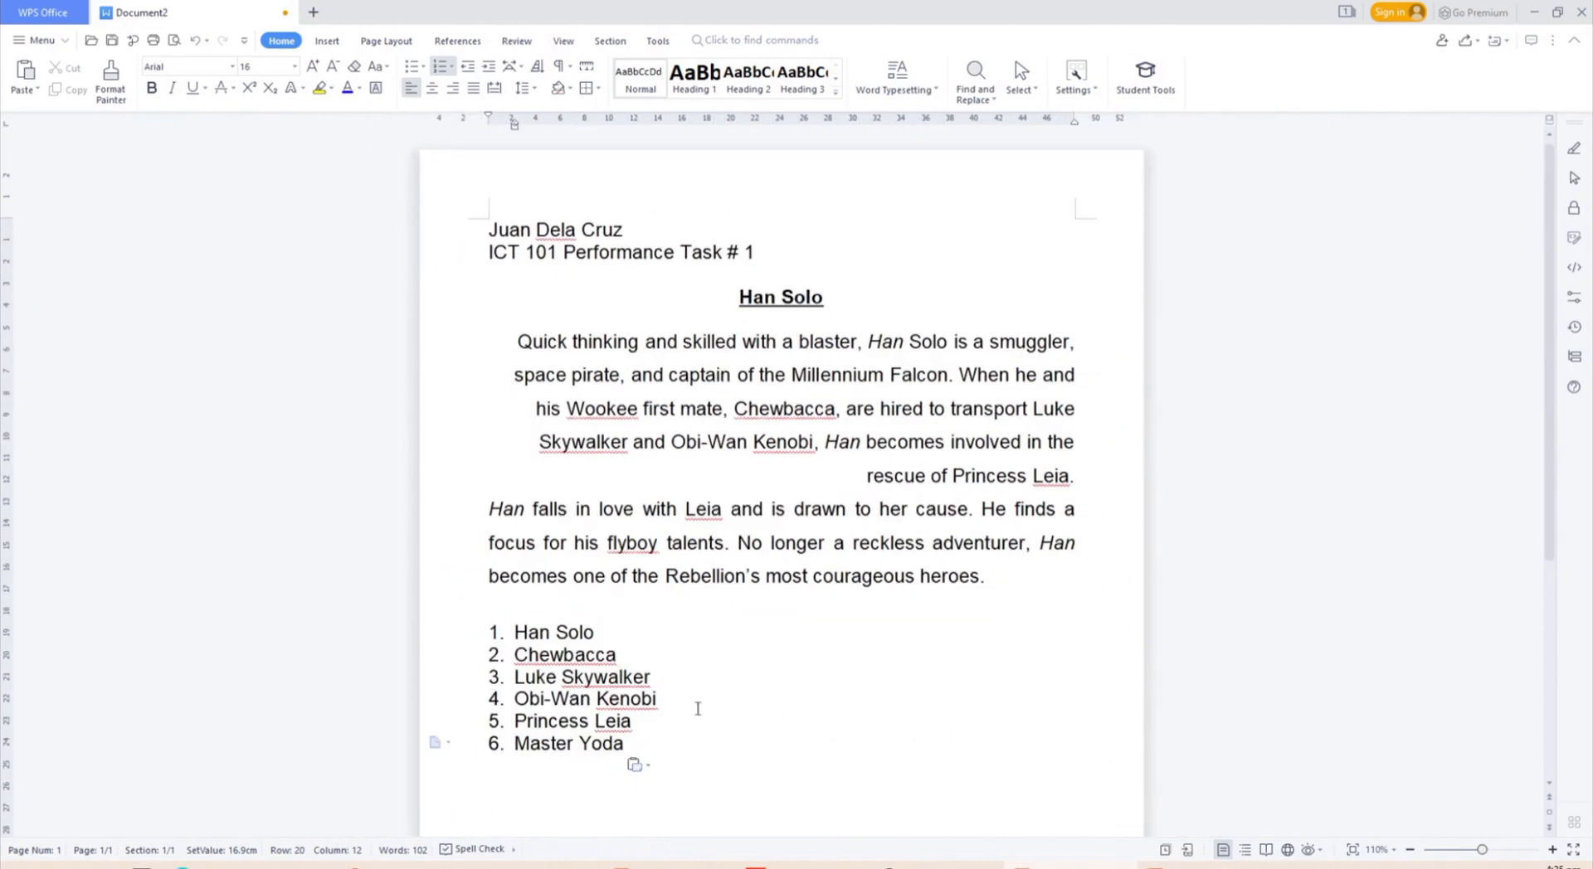
pyautogui.click(1156, 868)
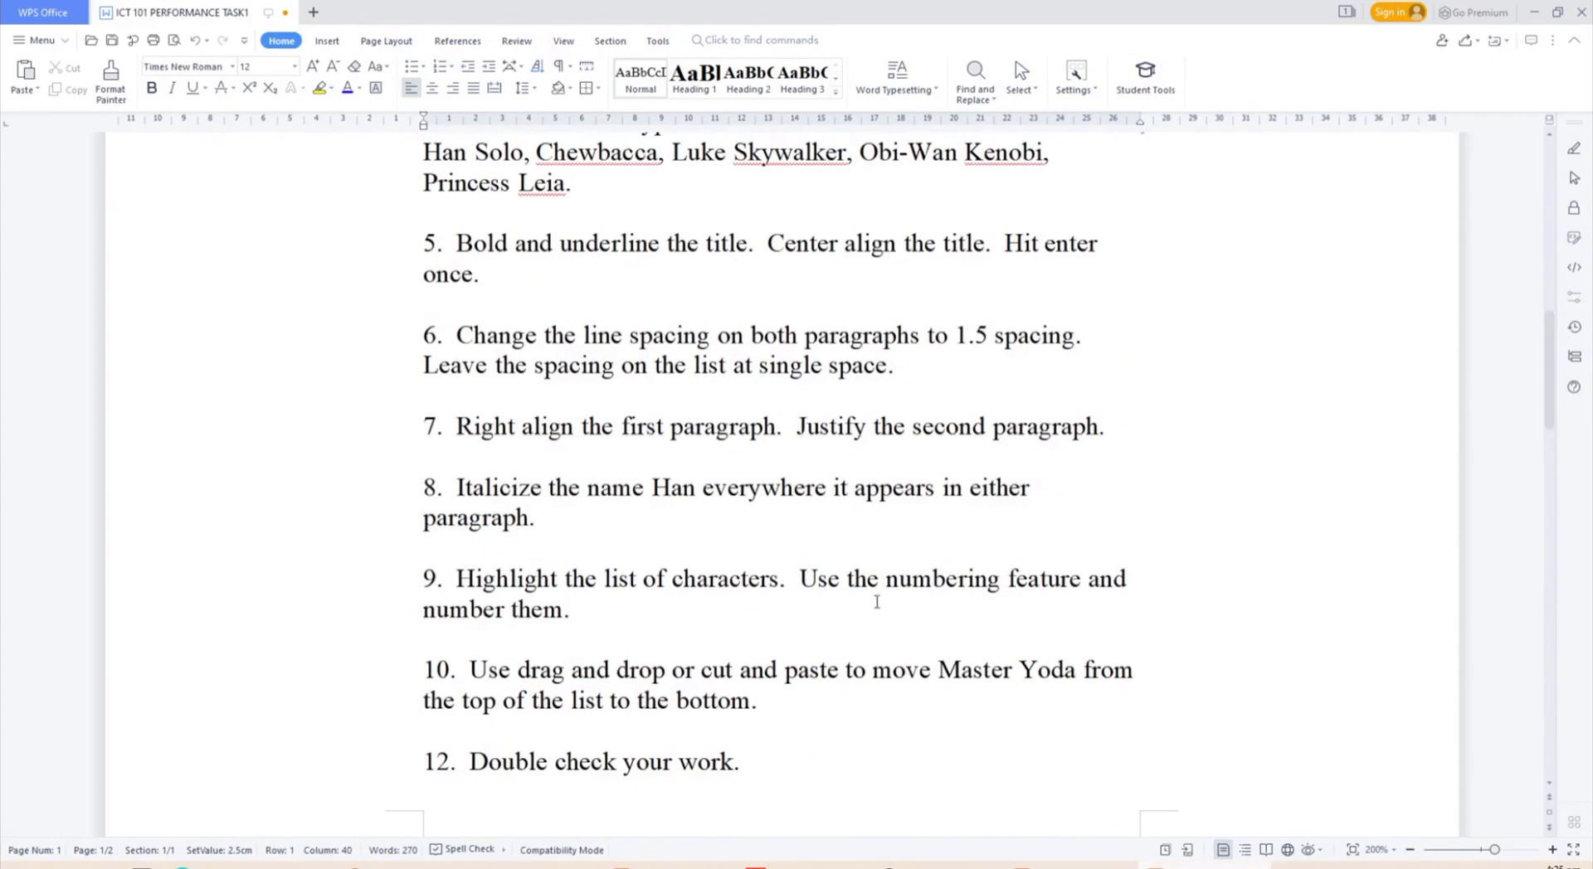
pyautogui.click(1162, 868)
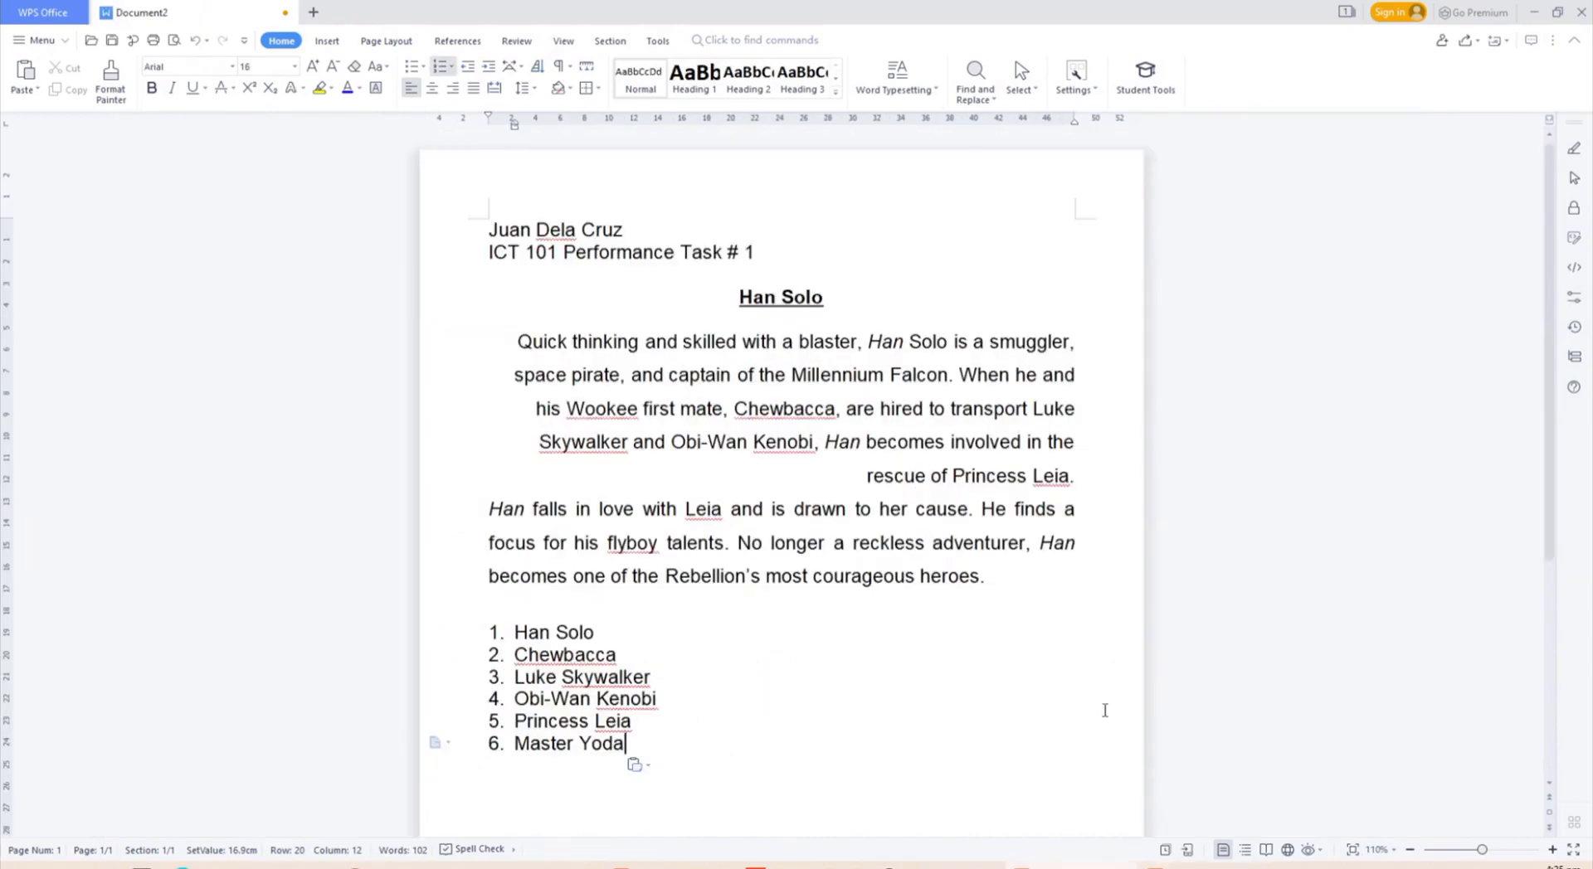
pyautogui.moveTo(627, 751); pyautogui.dragTo(493, 632)
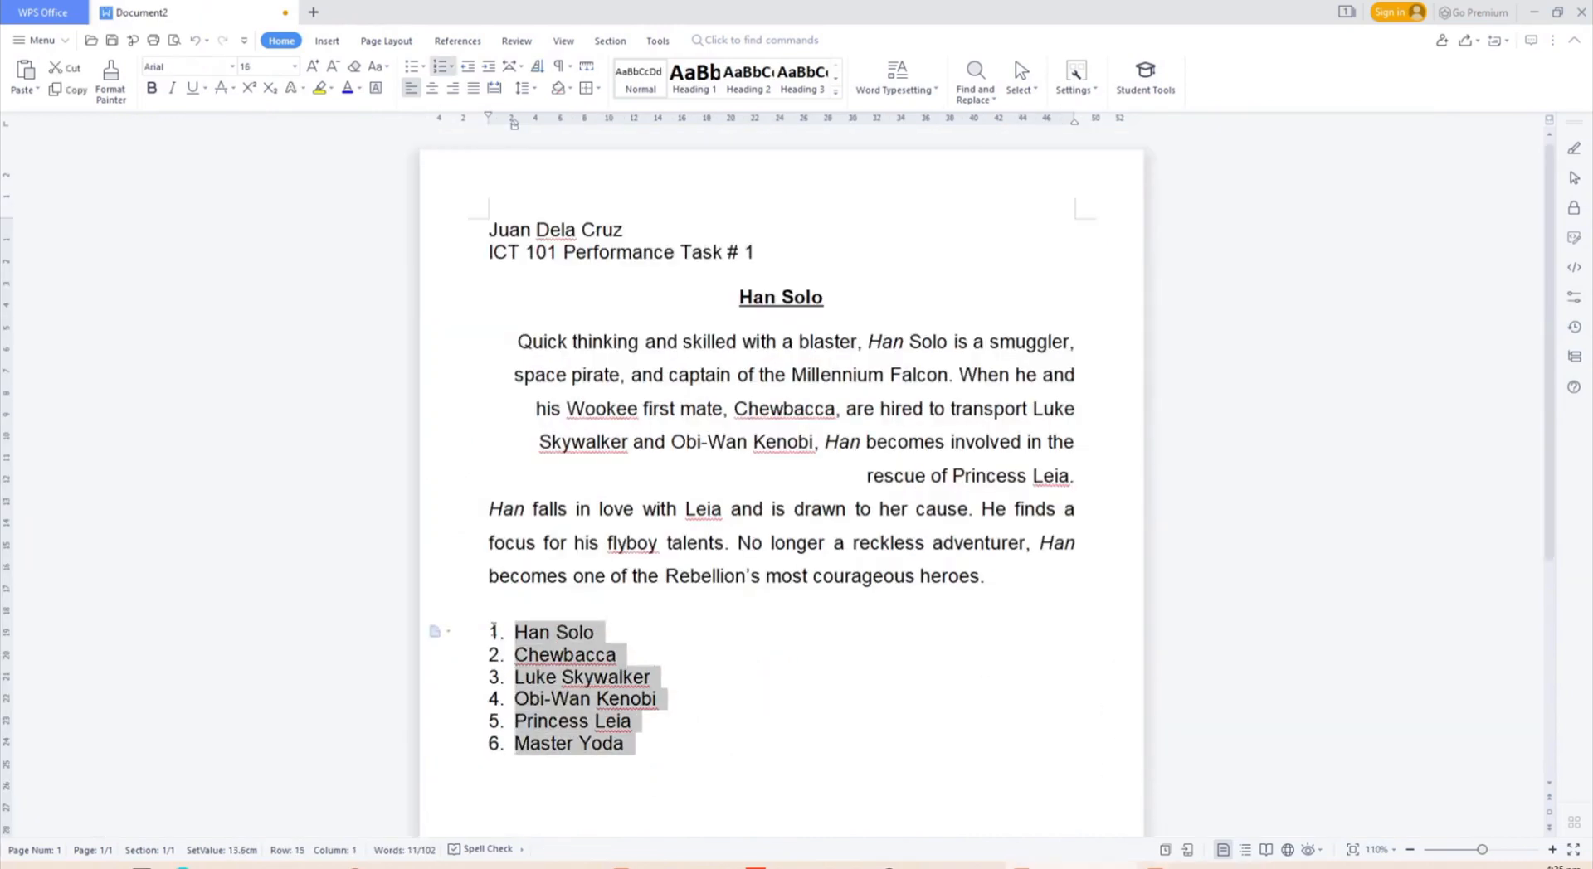
pyautogui.click(319, 88)
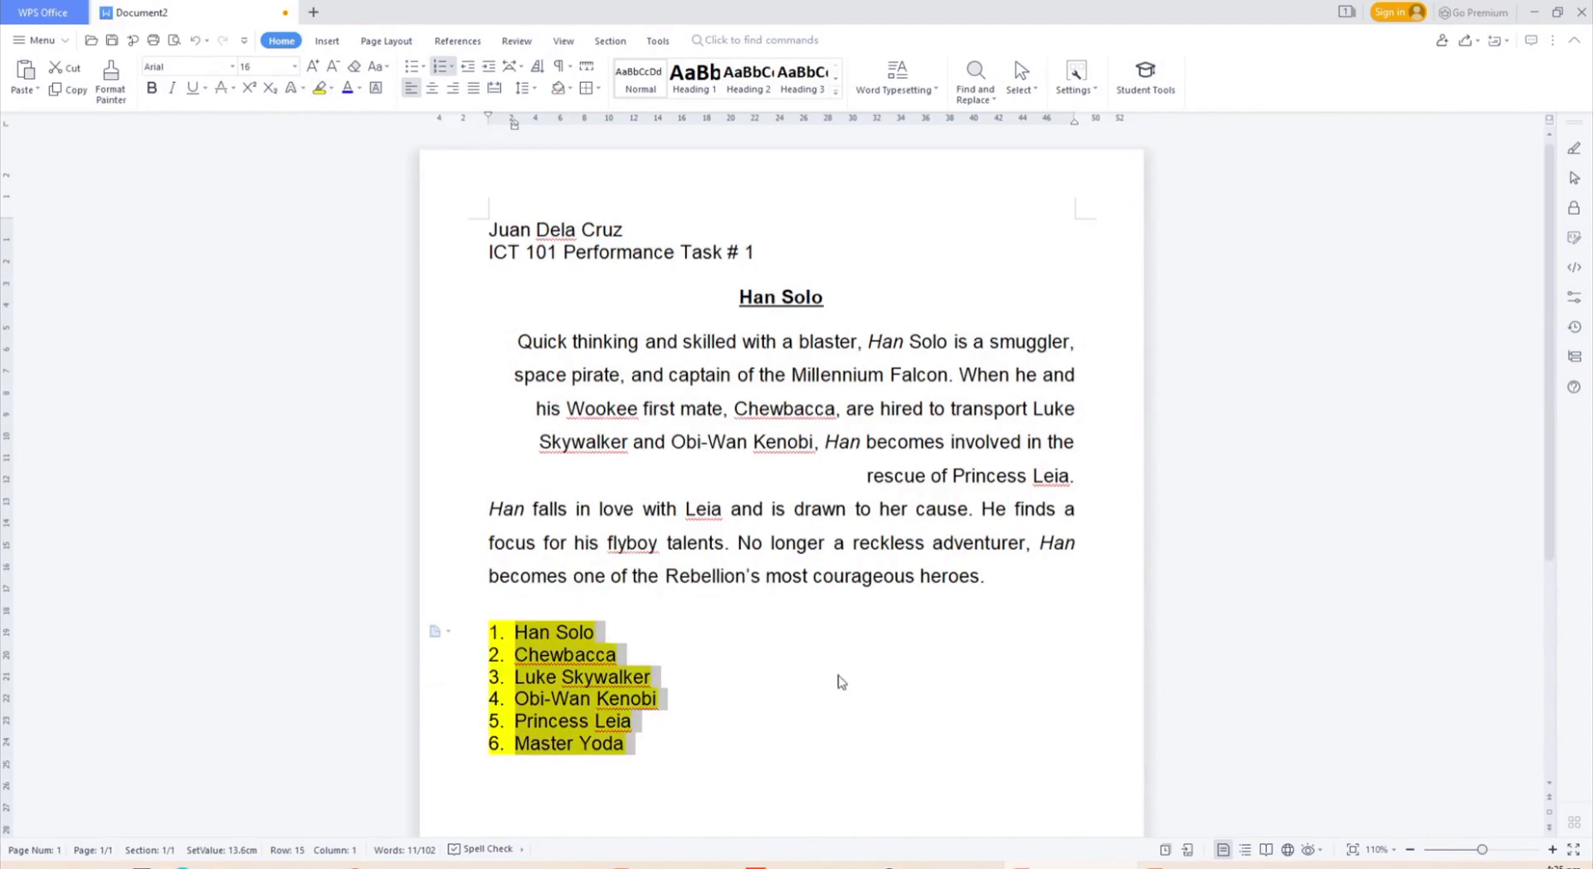
pyautogui.click(802, 682)
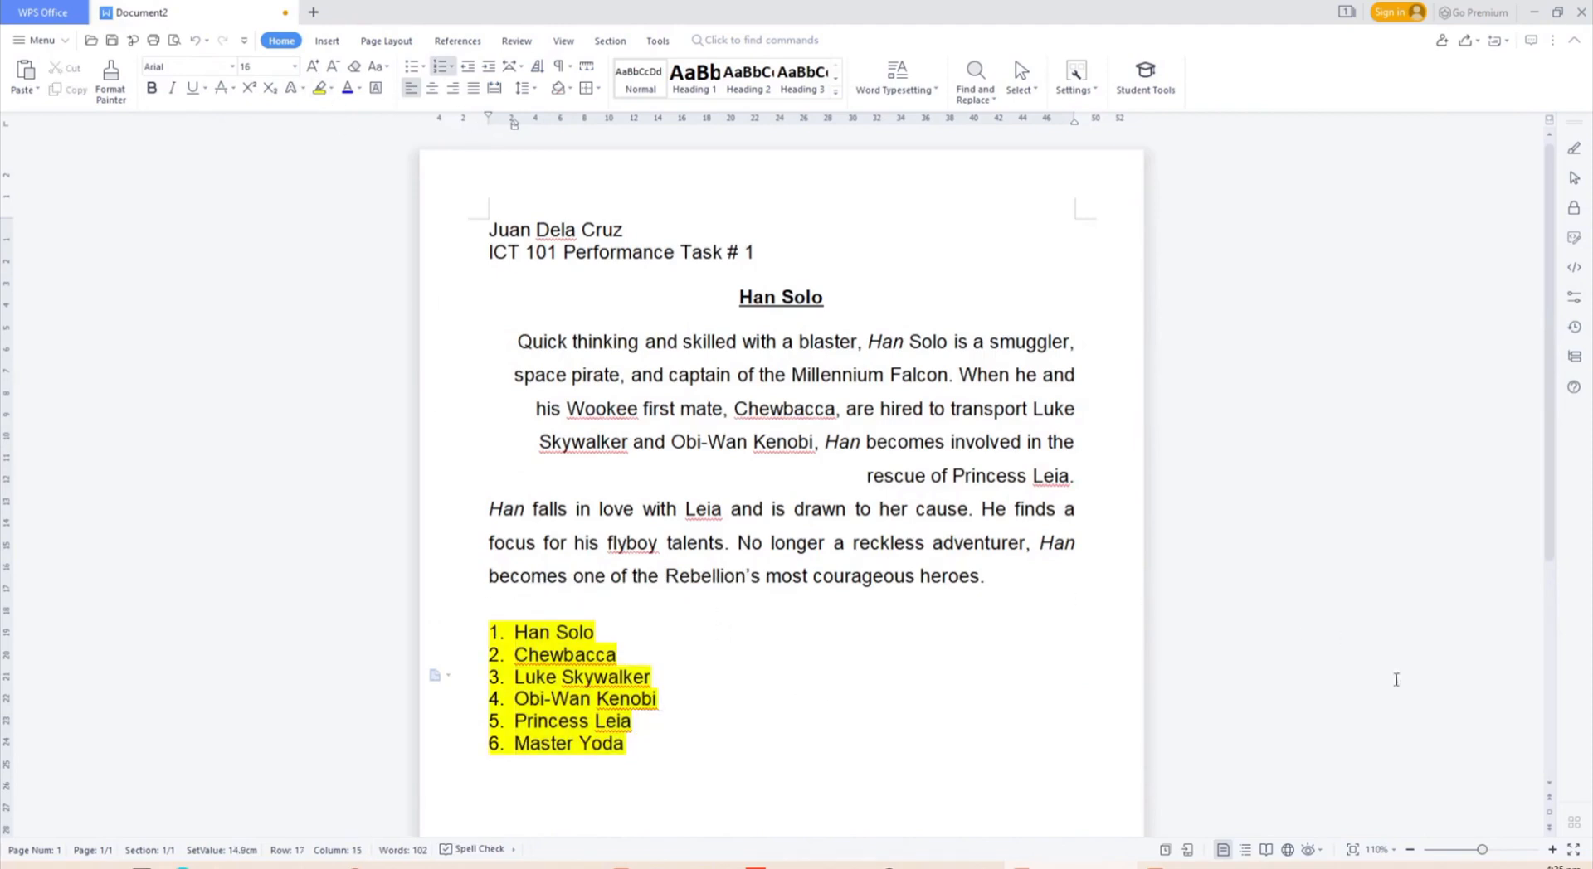